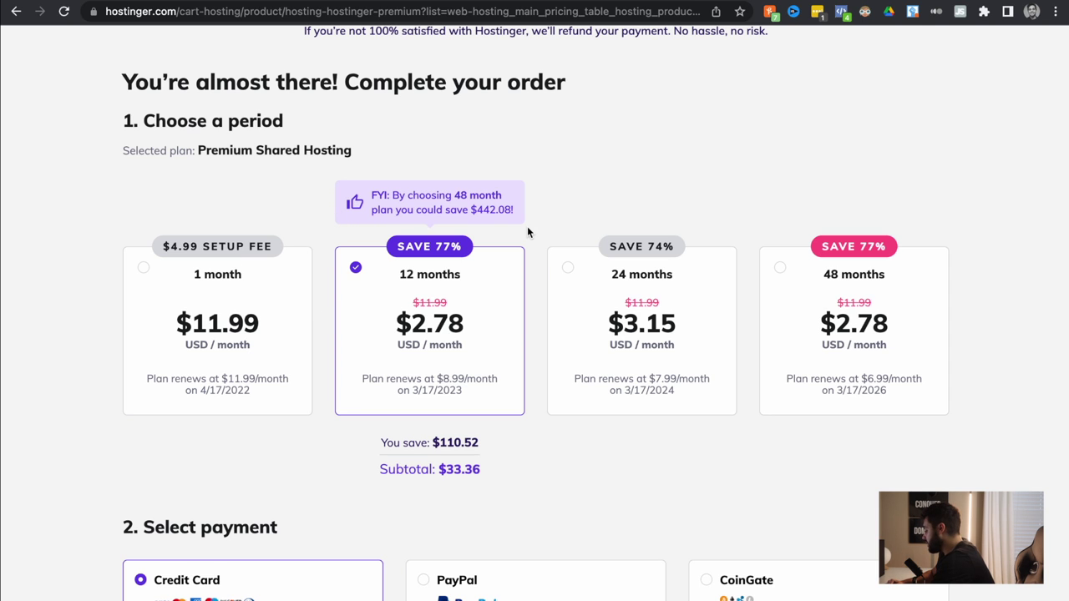
Compare the prices of the 24-month and 48-month hosting periods with the 12-month one, leaving 12 months selected
left_click(620, 281)
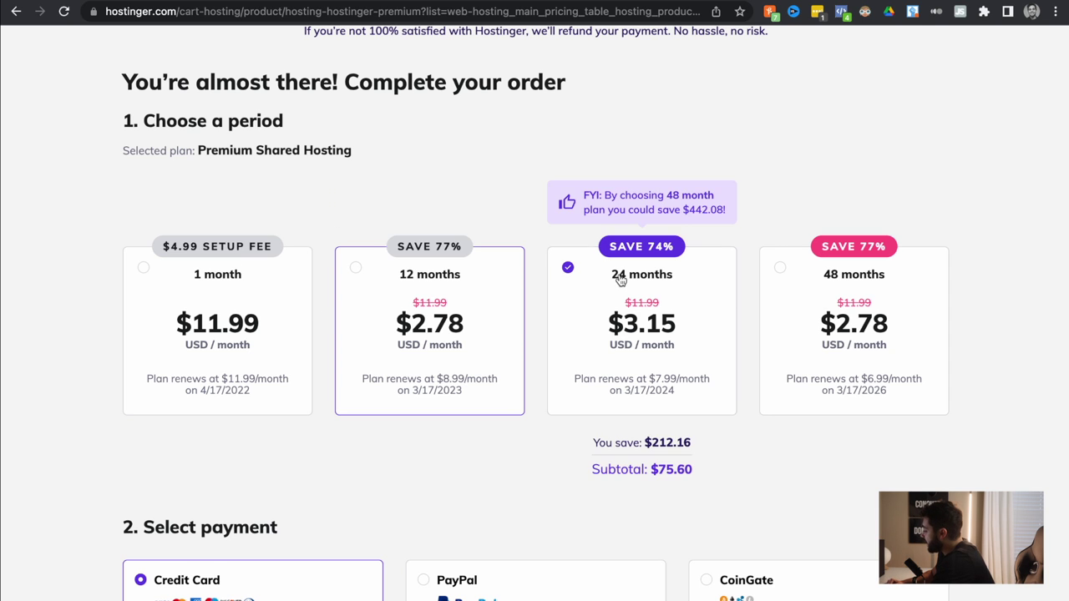
left_click(781, 268)
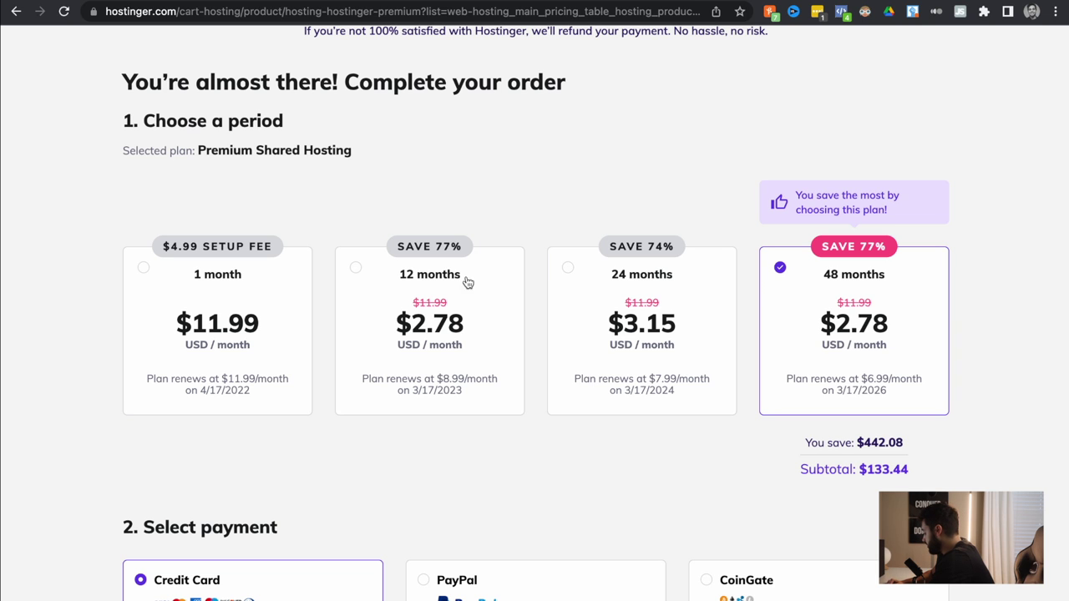
left_click(363, 265)
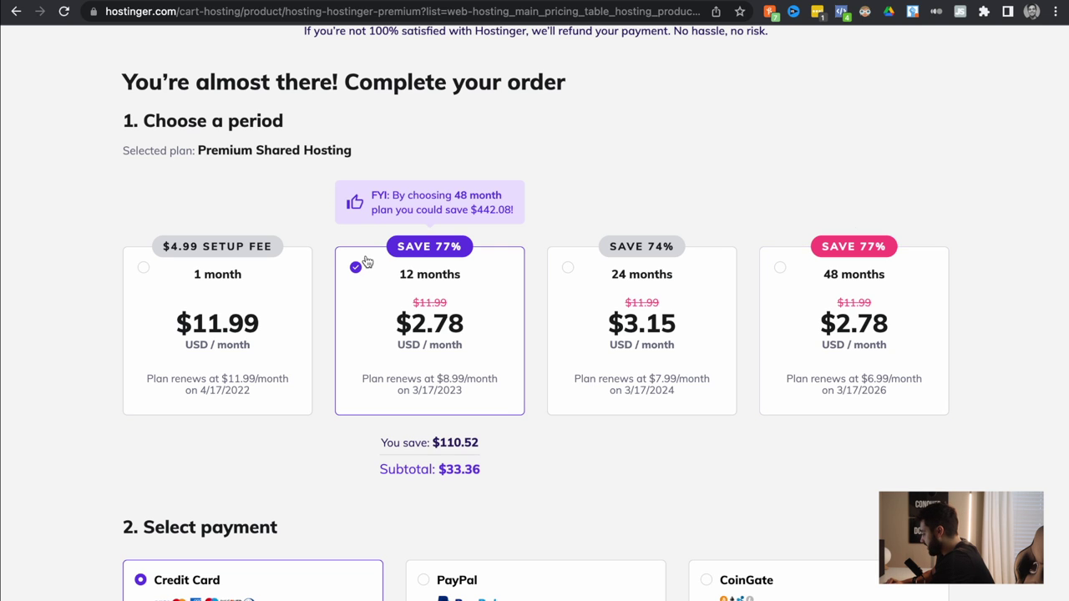
left_click(780, 269)
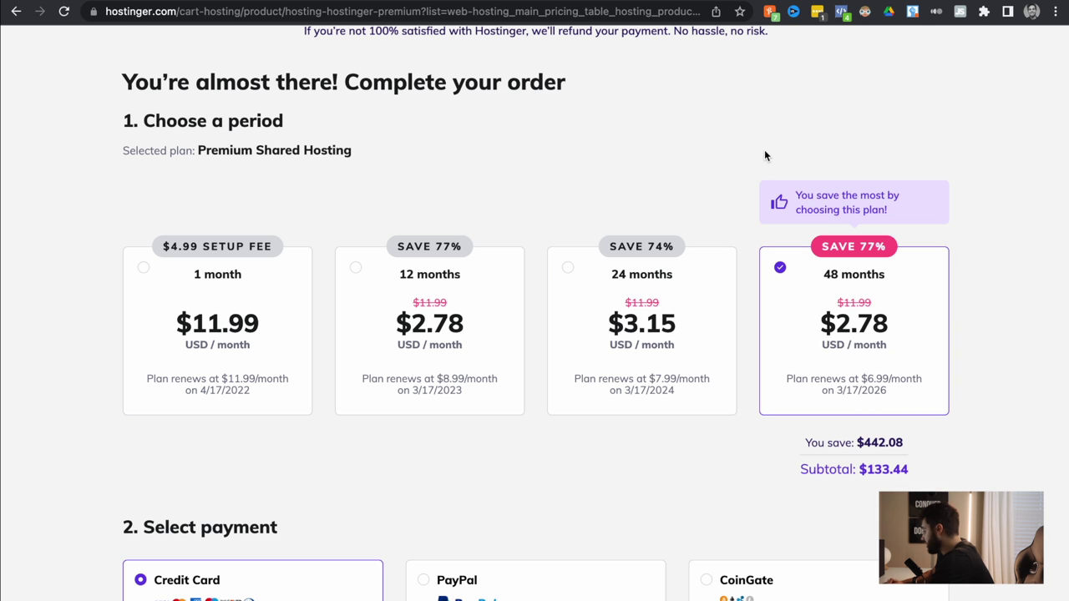
left_click(357, 270)
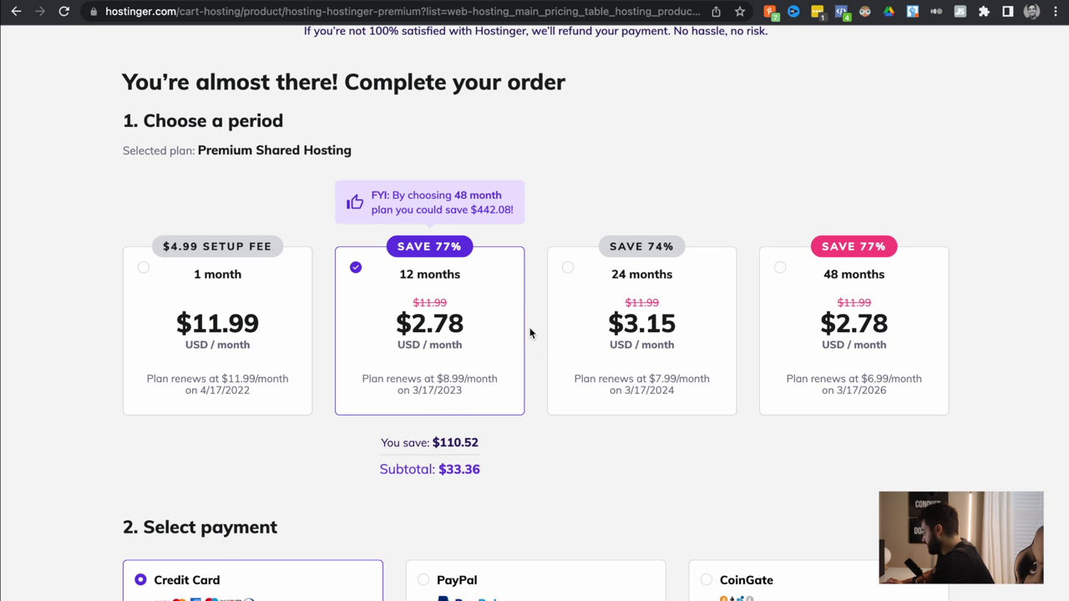
Review the order summary, discounted total, applied coupon and card payment form for the 12-month Premium Shared Hosting plan
scroll(529, 333, "down", 2)
scroll(530, 333, "down", 10)
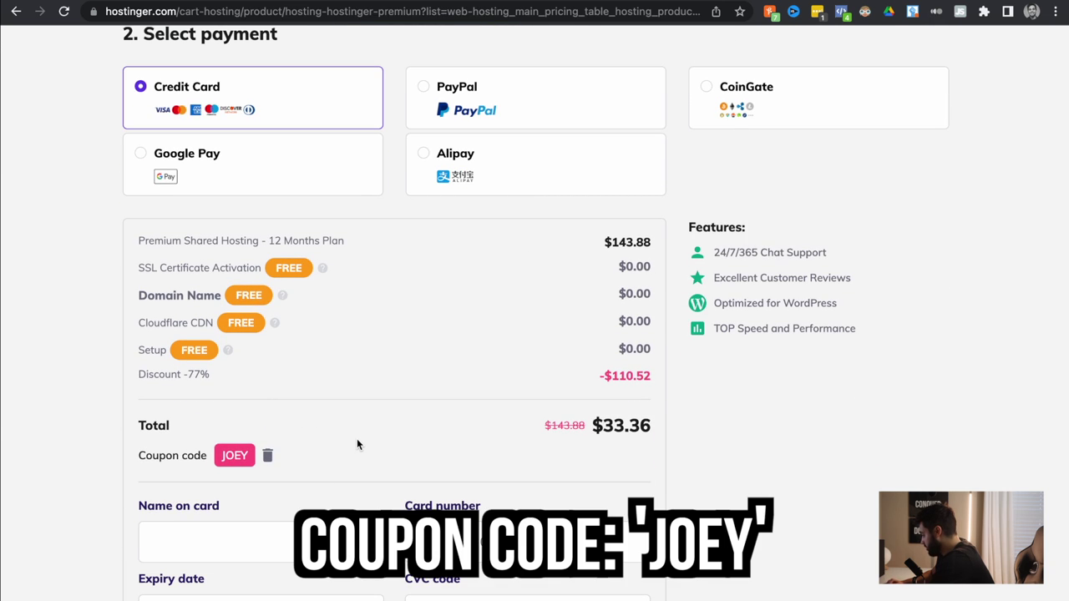
left_click_drag(654, 426, 591, 426)
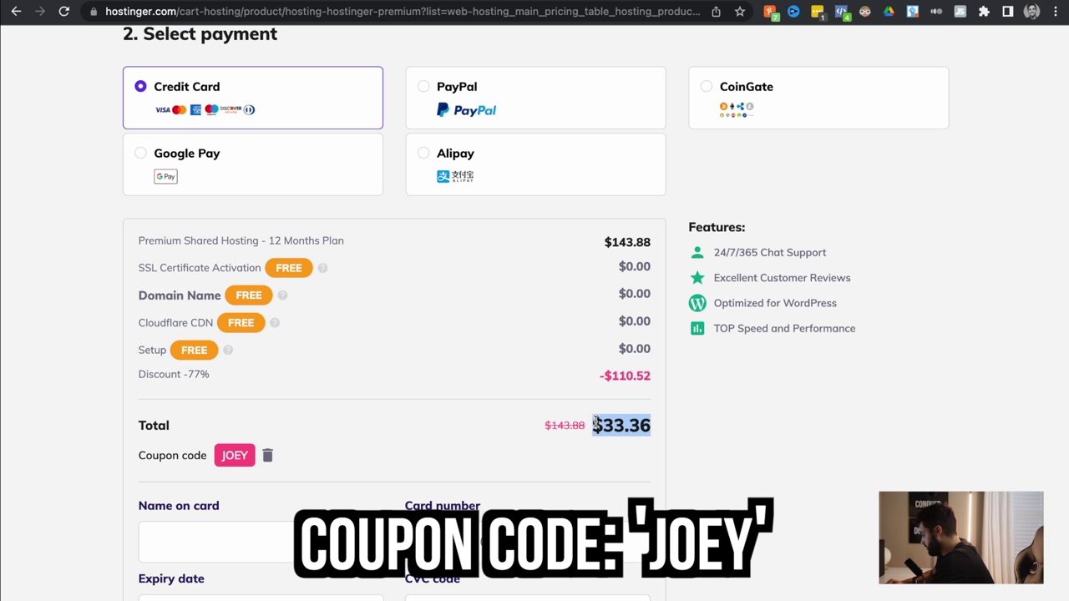
left_click(664, 434)
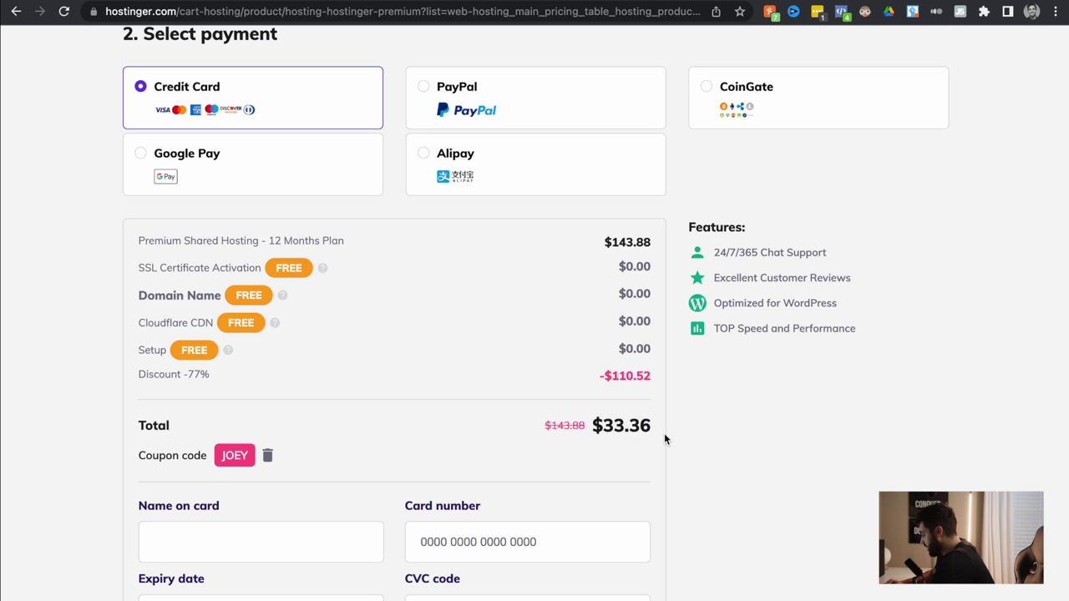
scroll(665, 439, "up", 2)
scroll(665, 439, "down", 8)
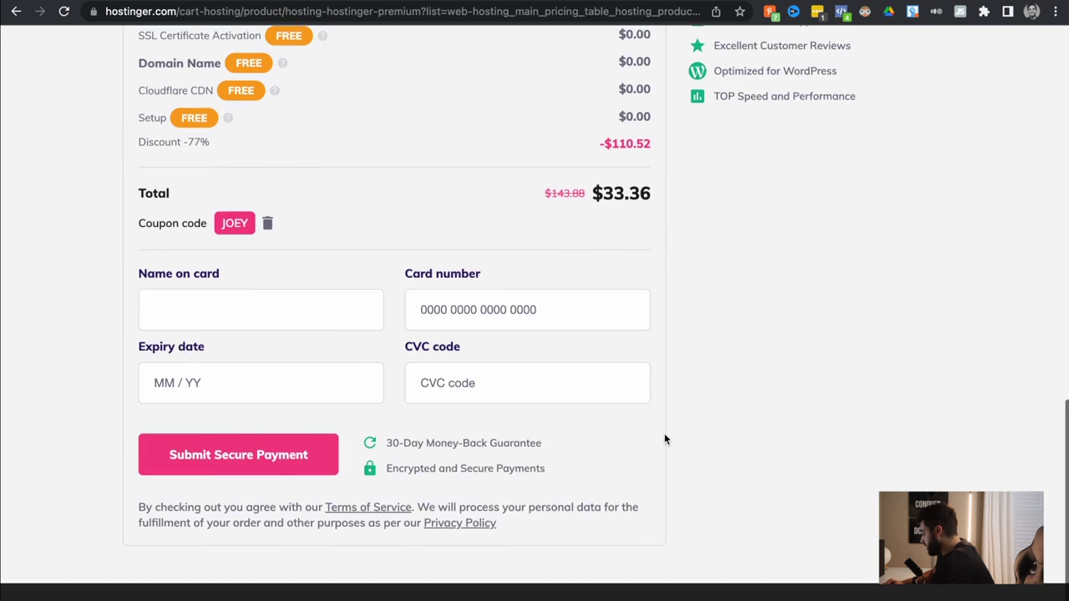
scroll(664, 432, "up", 1)
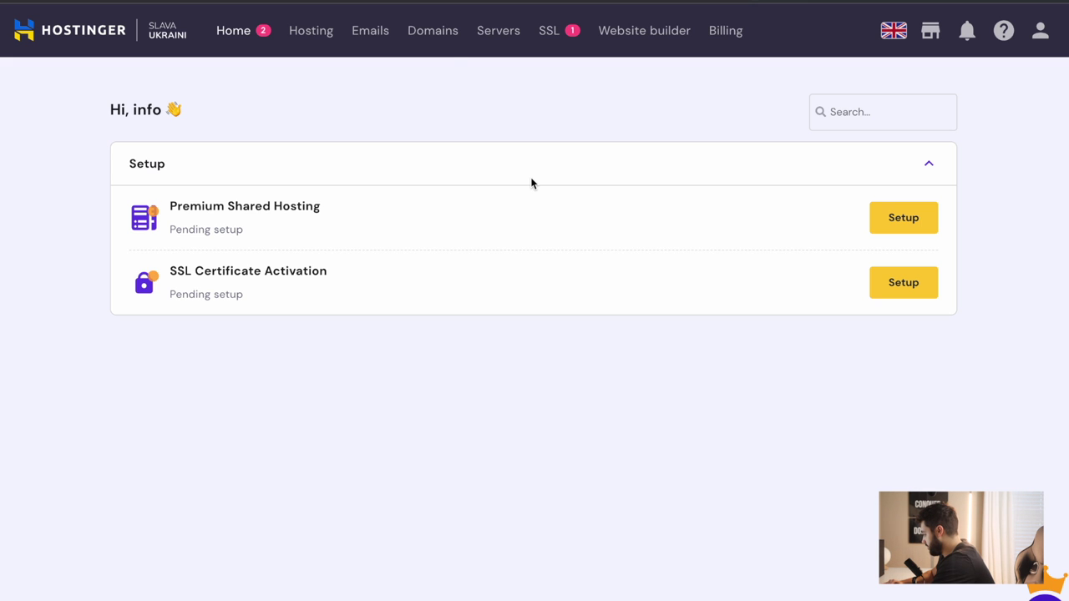
Open the finder for getting a new domain in the account's domain management area
left_click(432, 37)
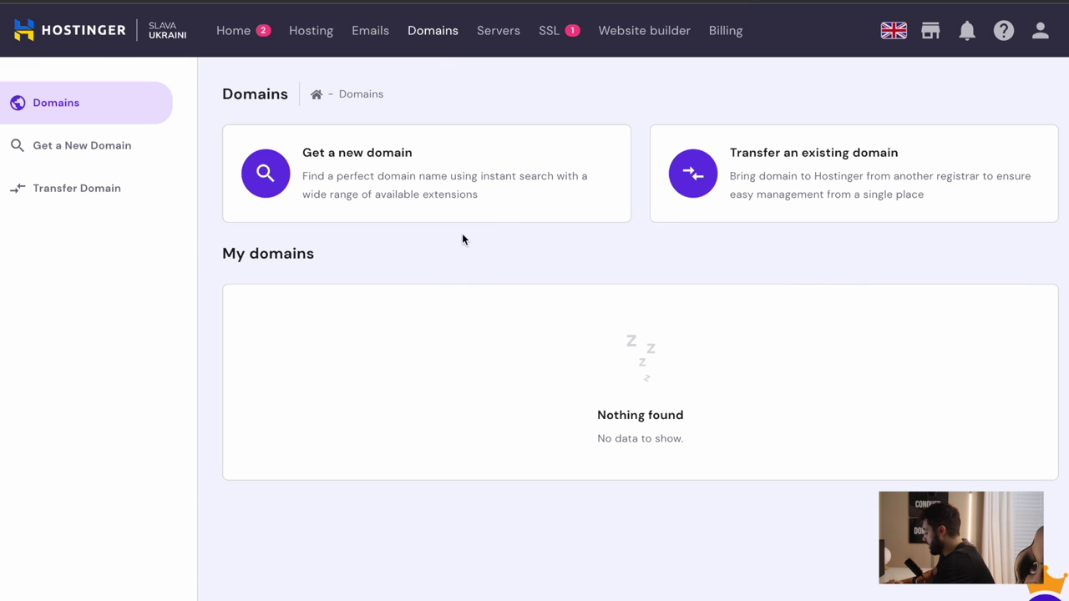
left_click(433, 177)
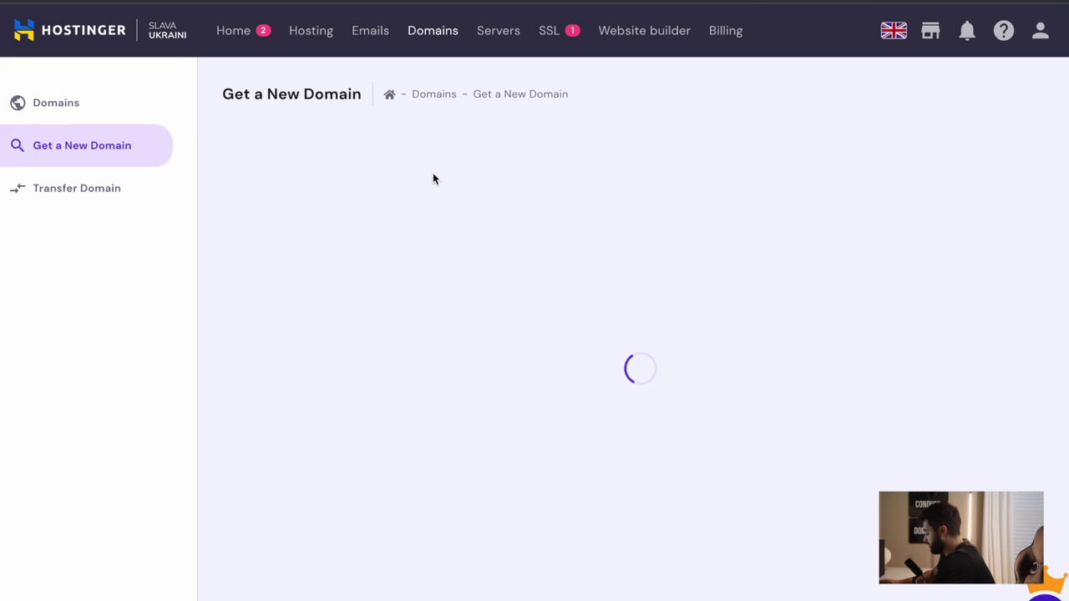
scroll(465, 334, "down", 1)
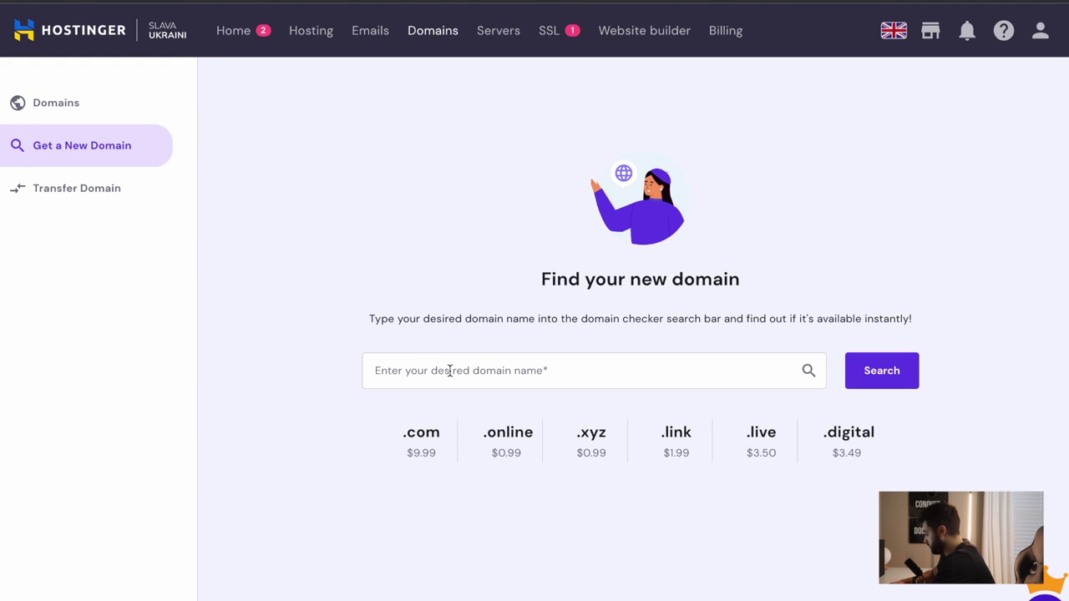
Search for the availability of the domain name "naturalbracelets"
left_click(449, 370)
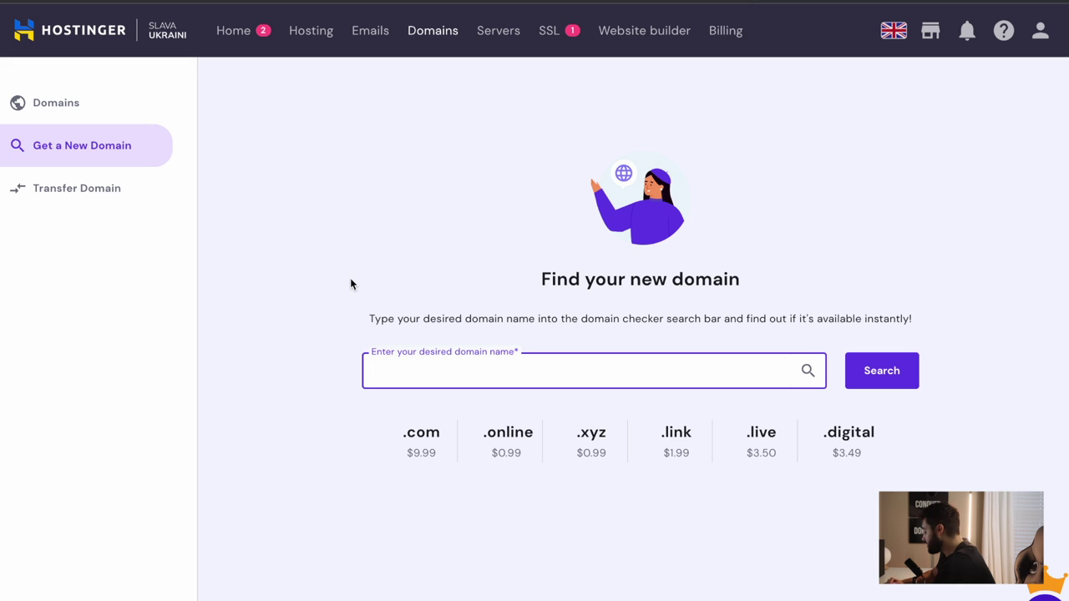
type("n")
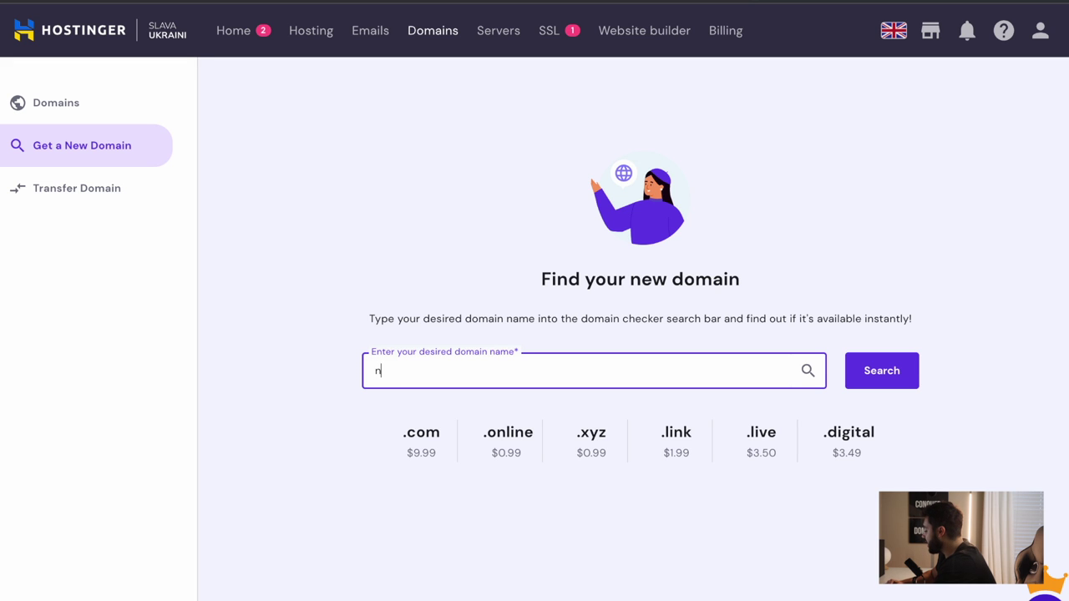
type("atura")
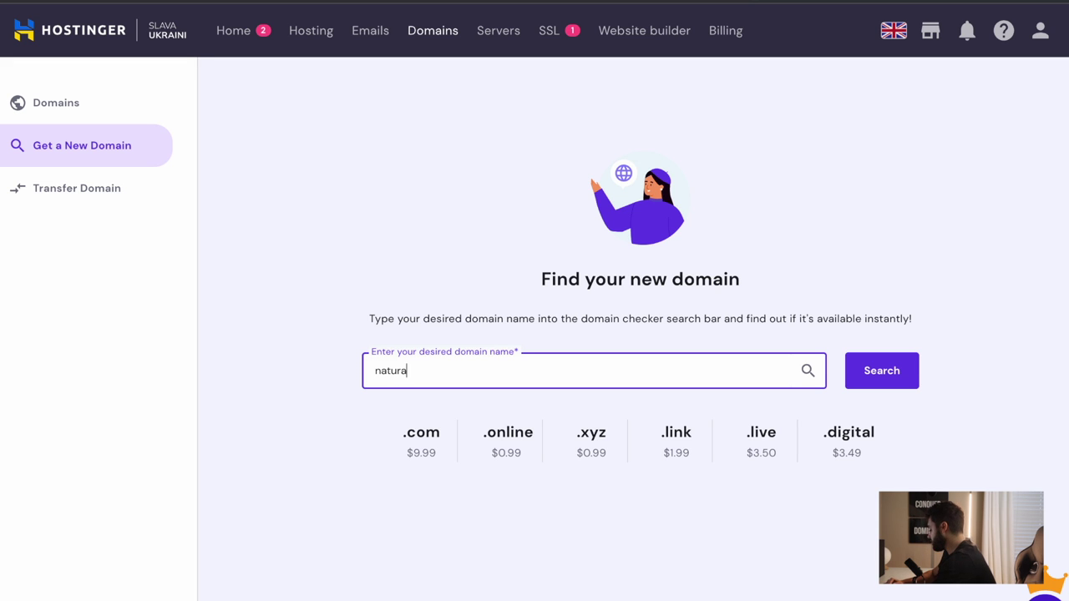
type("l")
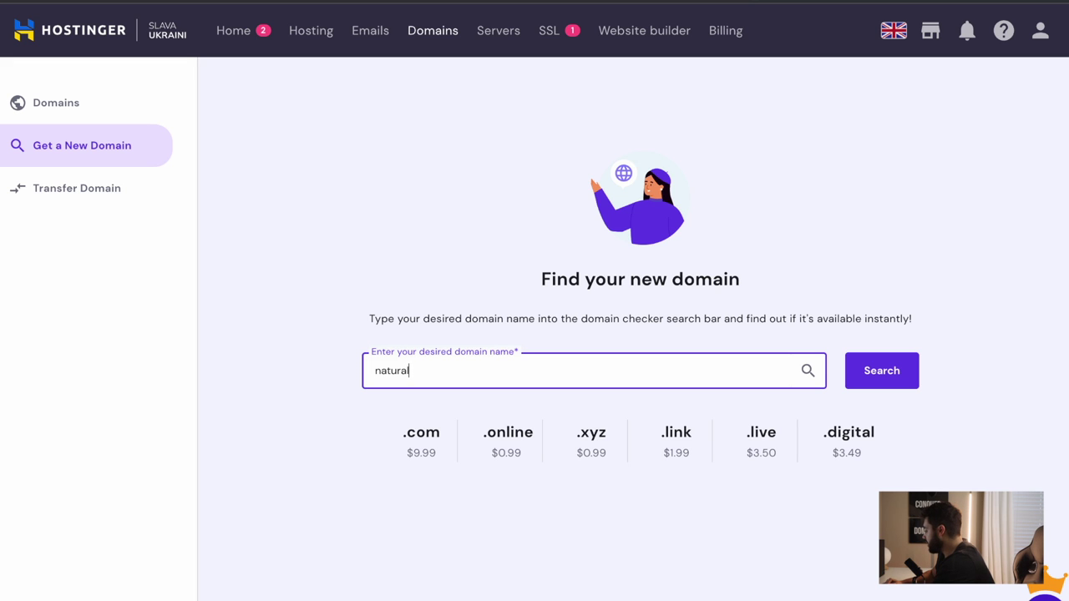
type("bracelets")
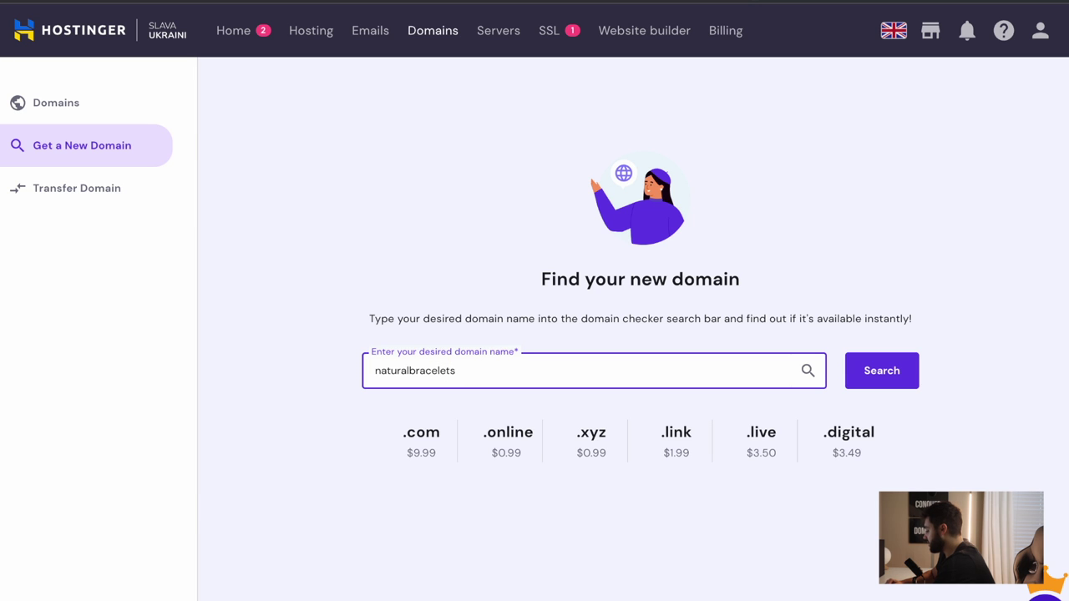
key("ctrl+a")
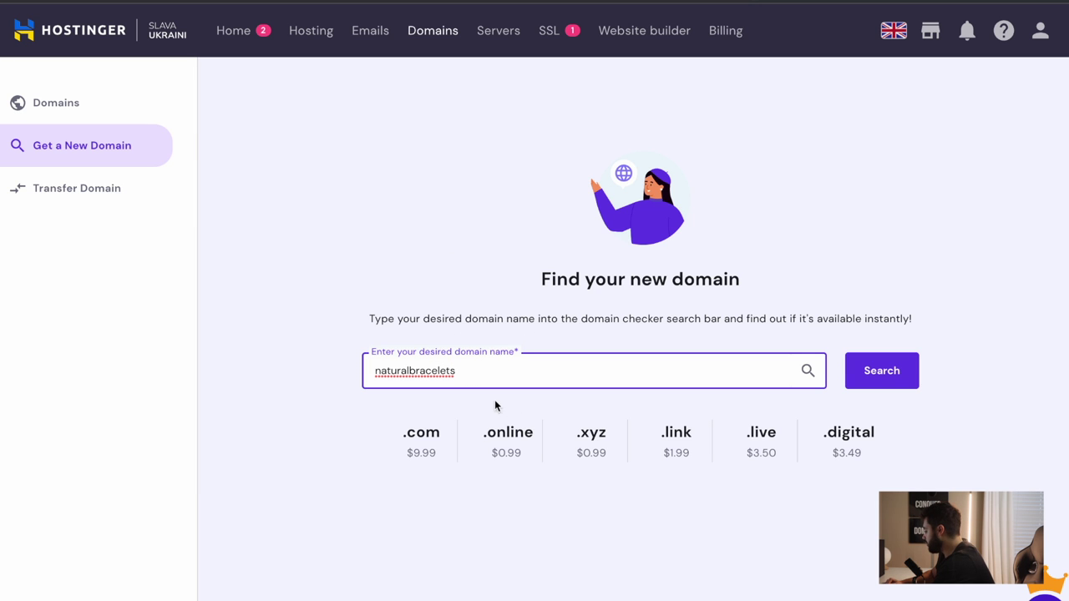
left_click(868, 378)
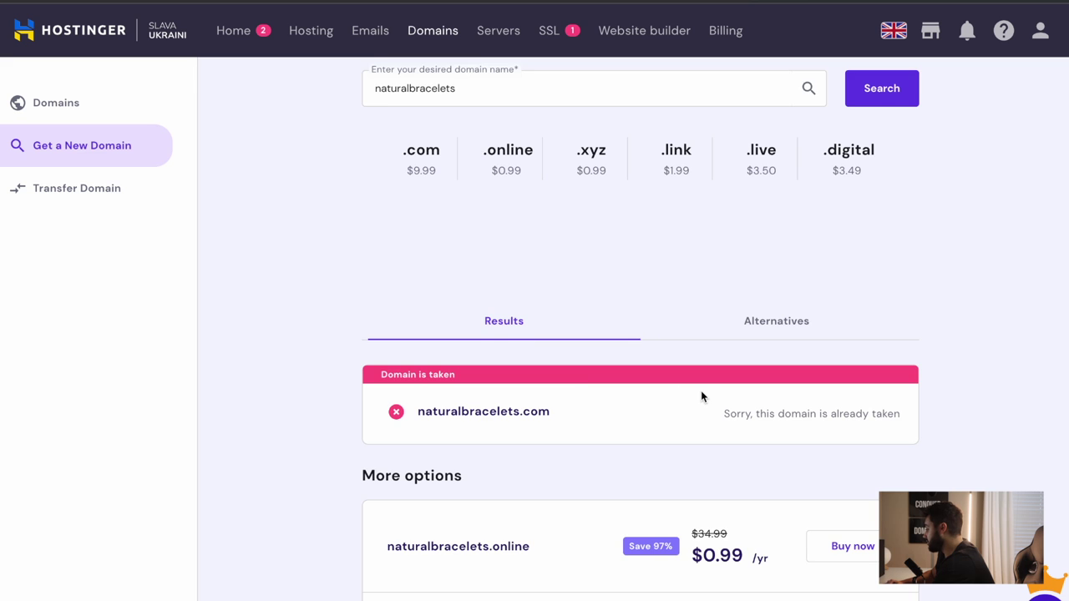
Review the availability result and the other domain extensions offered for naturalbracelets
scroll(701, 389, "down", 2)
scroll(875, 373, "down", 2)
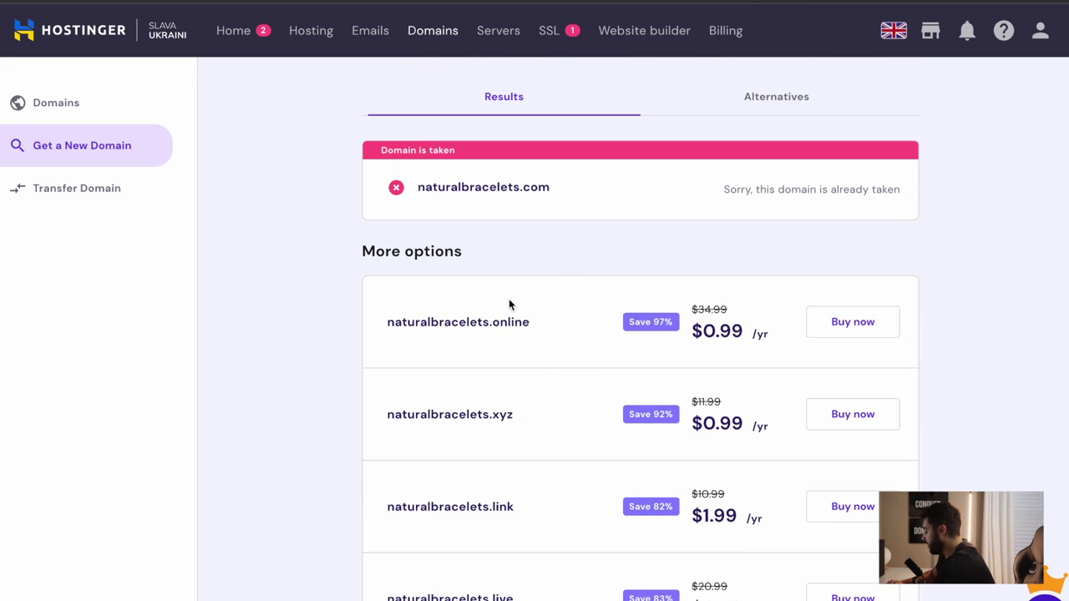
scroll(543, 365, "up", 7)
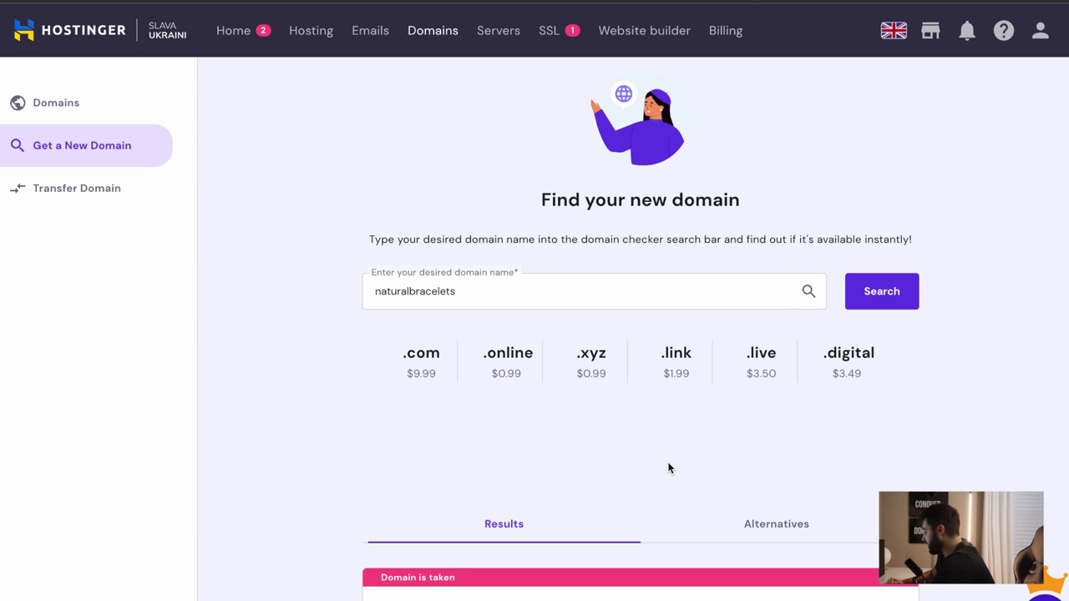
Browse the suggested alternative domain names for naturalbracelets and their yearly prices
scroll(668, 466, "down", 2)
left_click(771, 397)
scroll(948, 367, "down", 4)
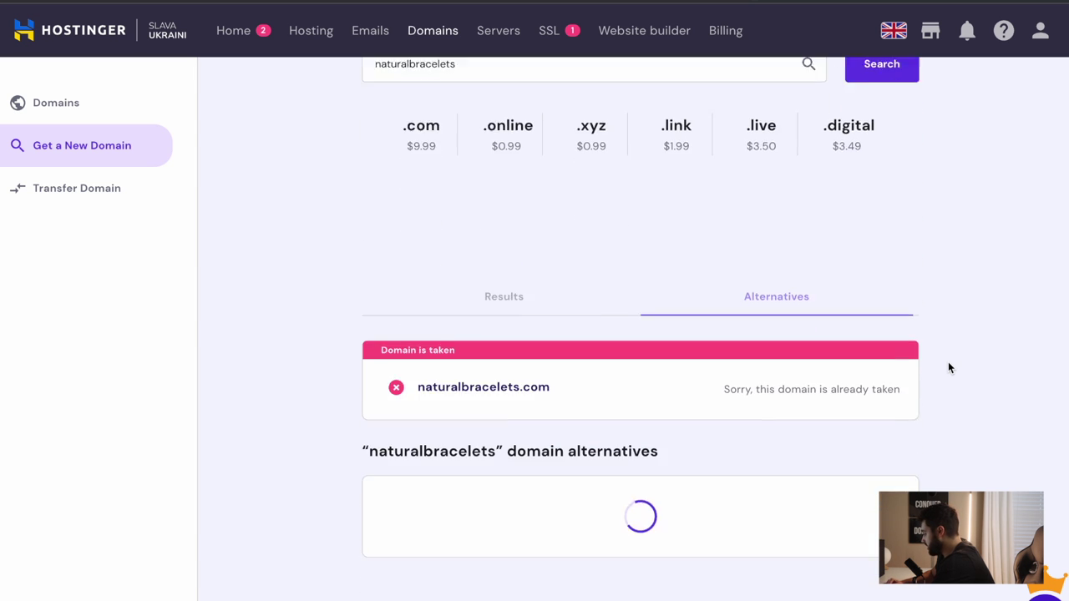
scroll(947, 365, "down", 1)
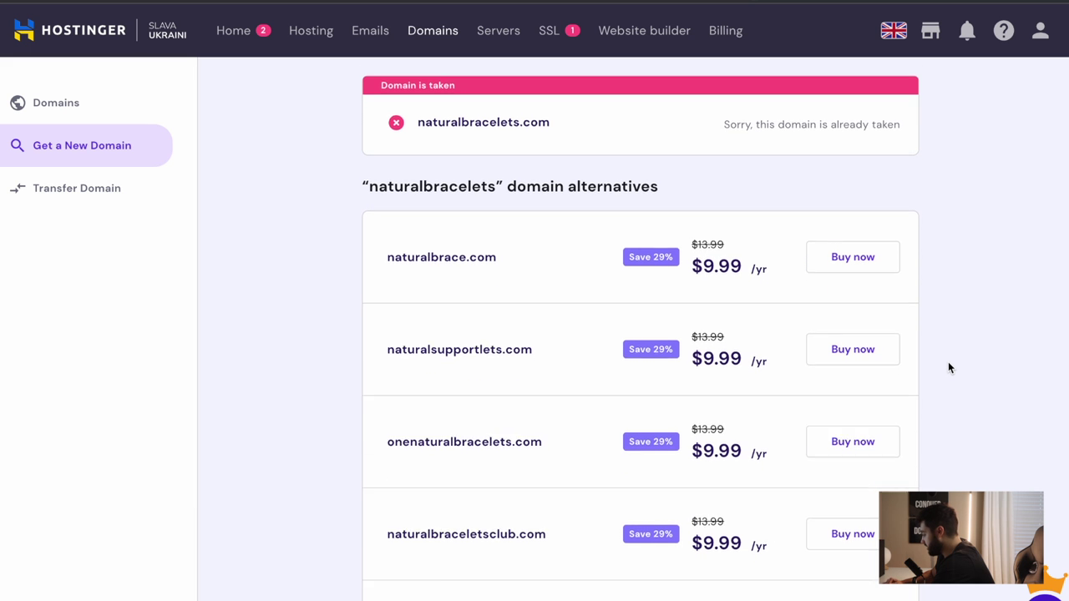
scroll(344, 291, "down", 1)
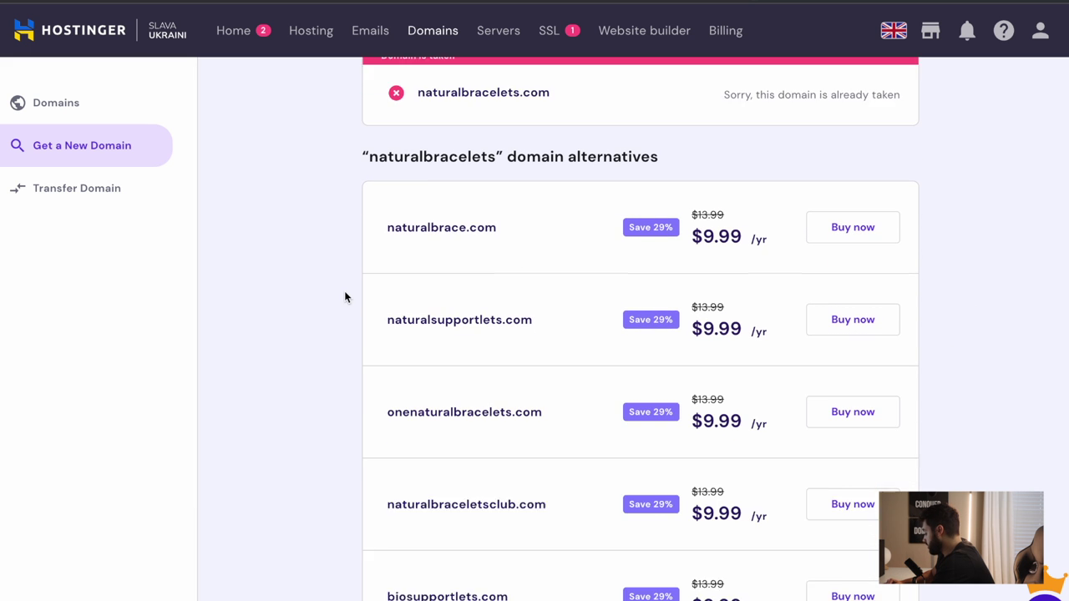
scroll(393, 314, "down", 4)
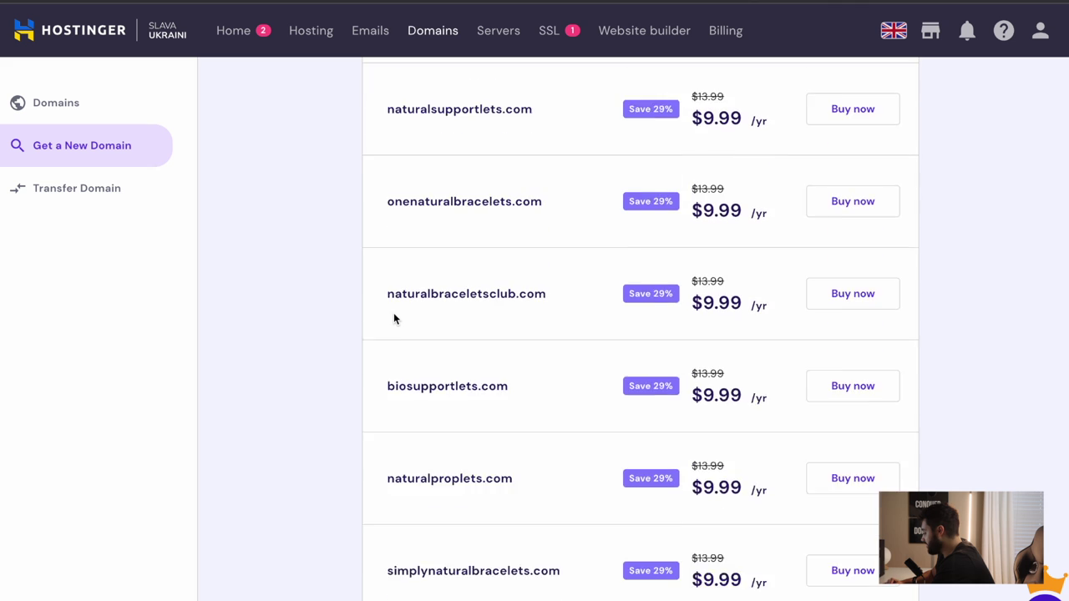
scroll(394, 317, "down", 4)
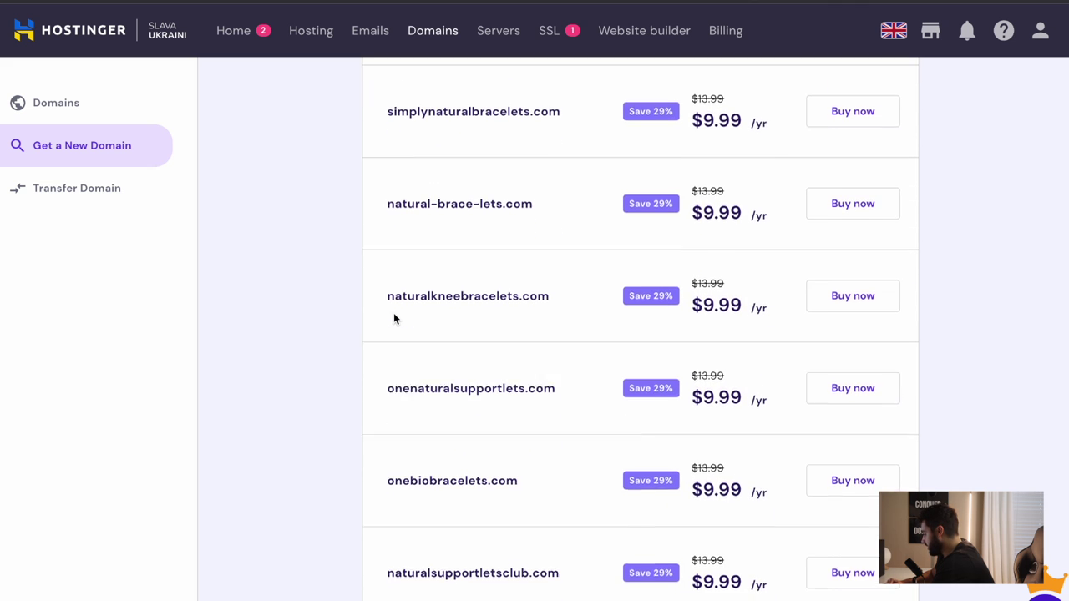
scroll(314, 326, "down", 3)
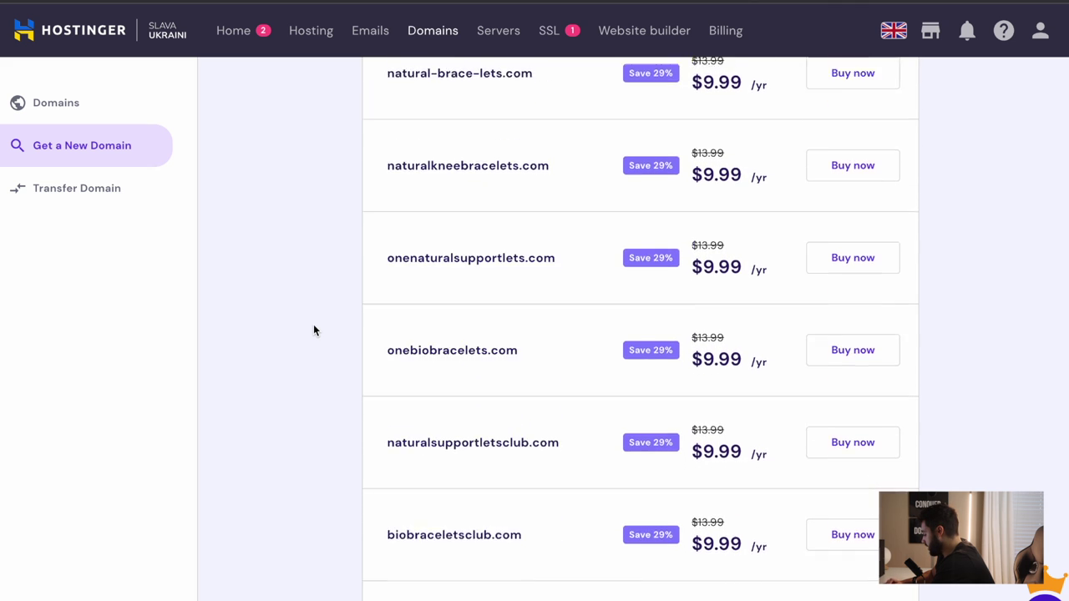
scroll(314, 330, "down", 4)
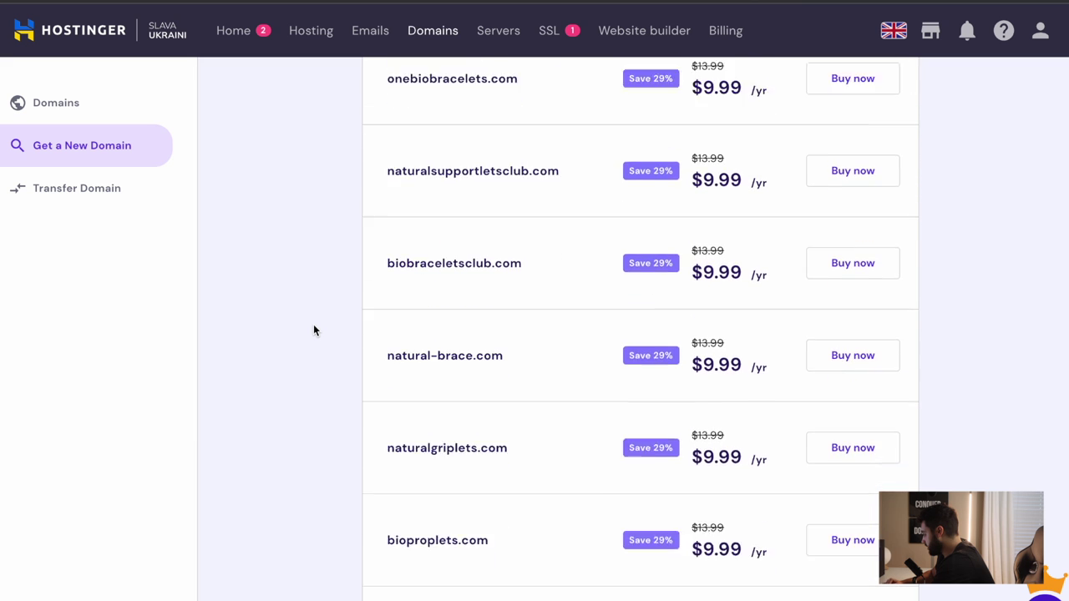
scroll(313, 330, "down", 1)
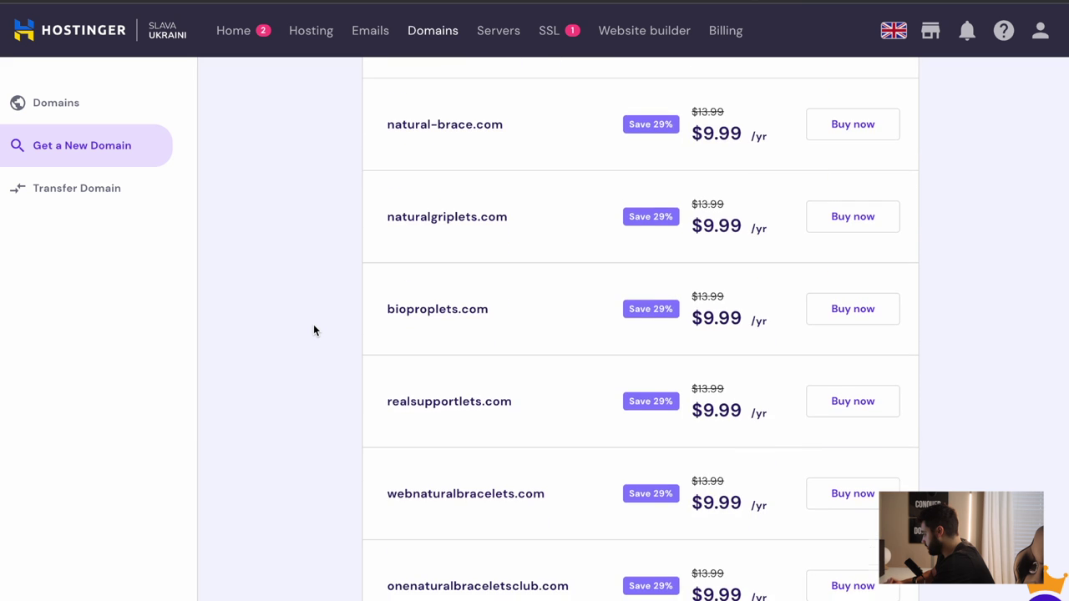
scroll(314, 329, "down", 2)
scroll(314, 330, "down", 1)
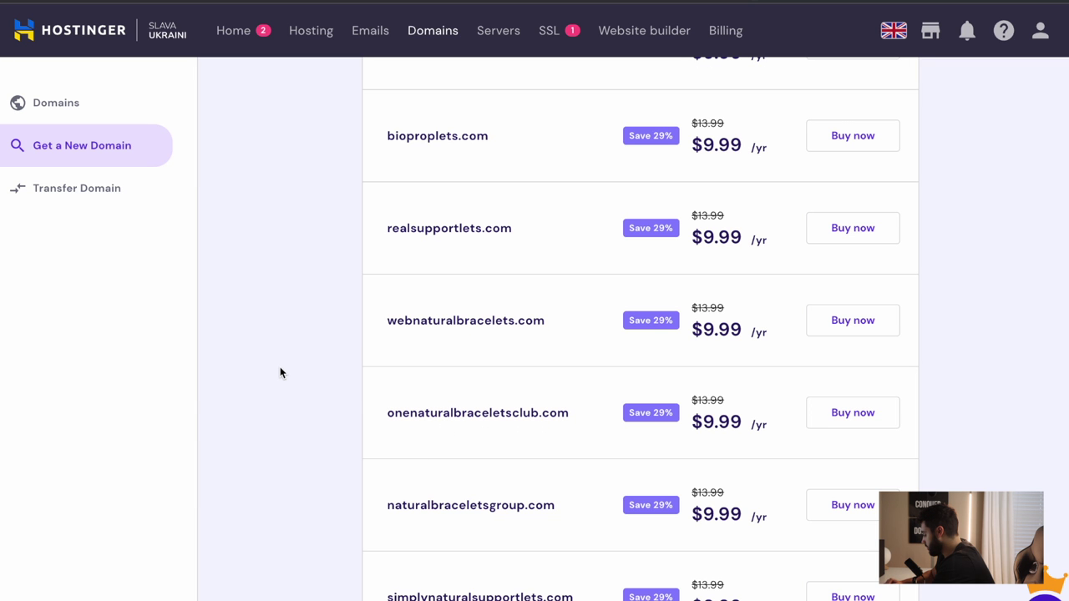
scroll(280, 373, "down", 8)
Search for naturalbracelets.online using the .online extension and start buying that domain
scroll(280, 372, "up", 8)
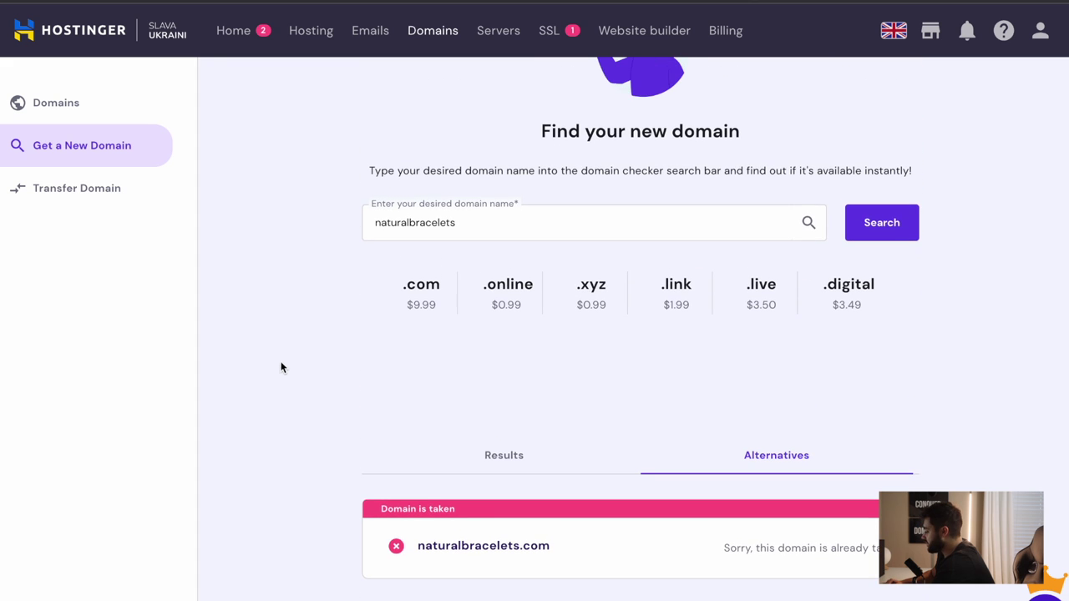
left_click(525, 301)
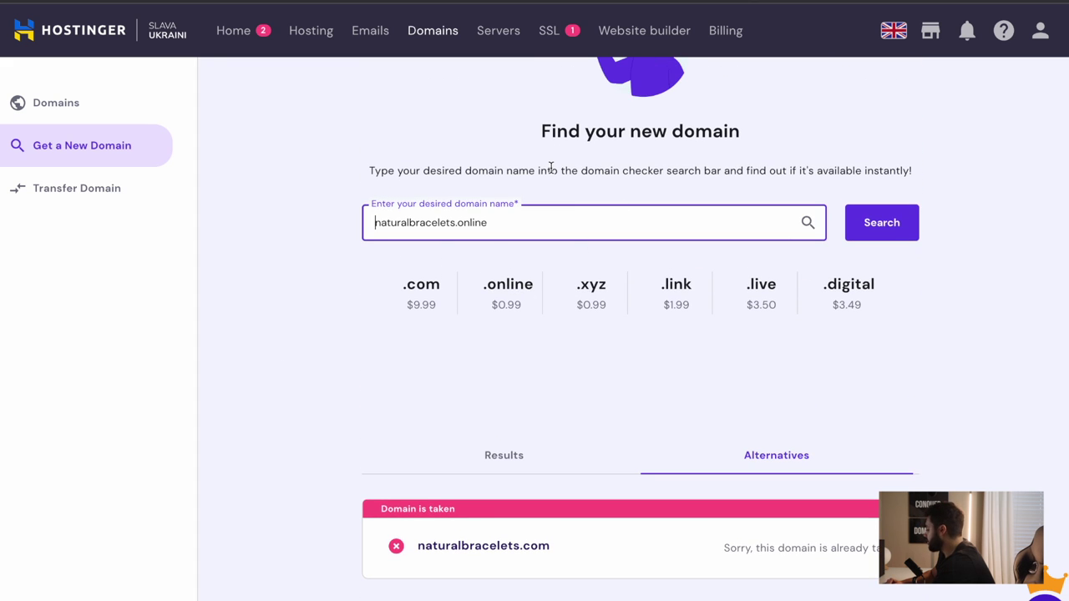
left_click(868, 225)
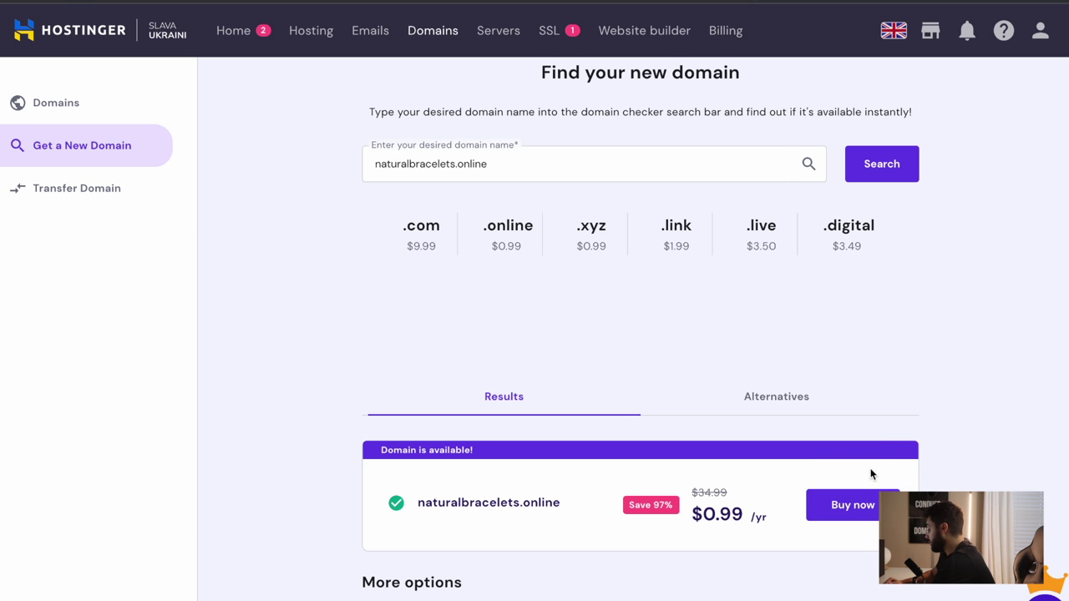
left_click(866, 503)
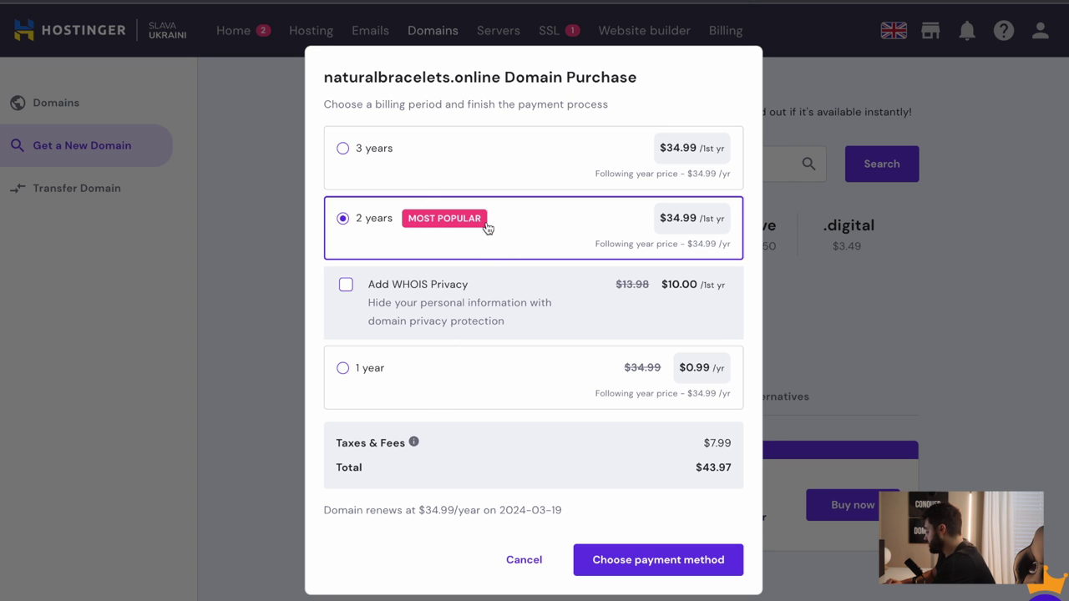
Choose the 1-year billing period for naturalbracelets.online without WHOIS privacy and proceed to the payment method
left_click(482, 402)
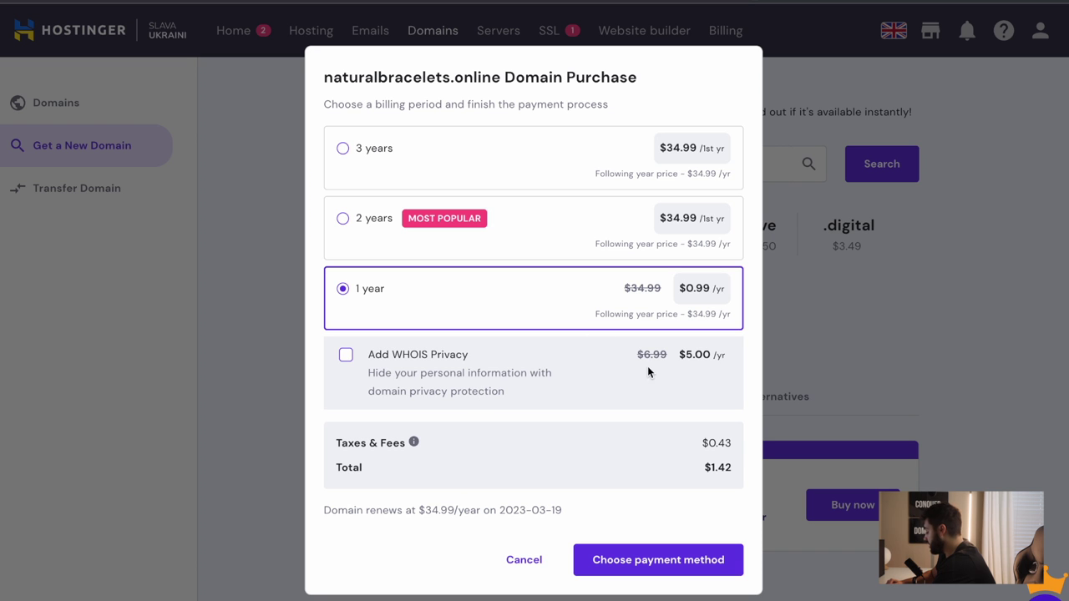
left_click(651, 559)
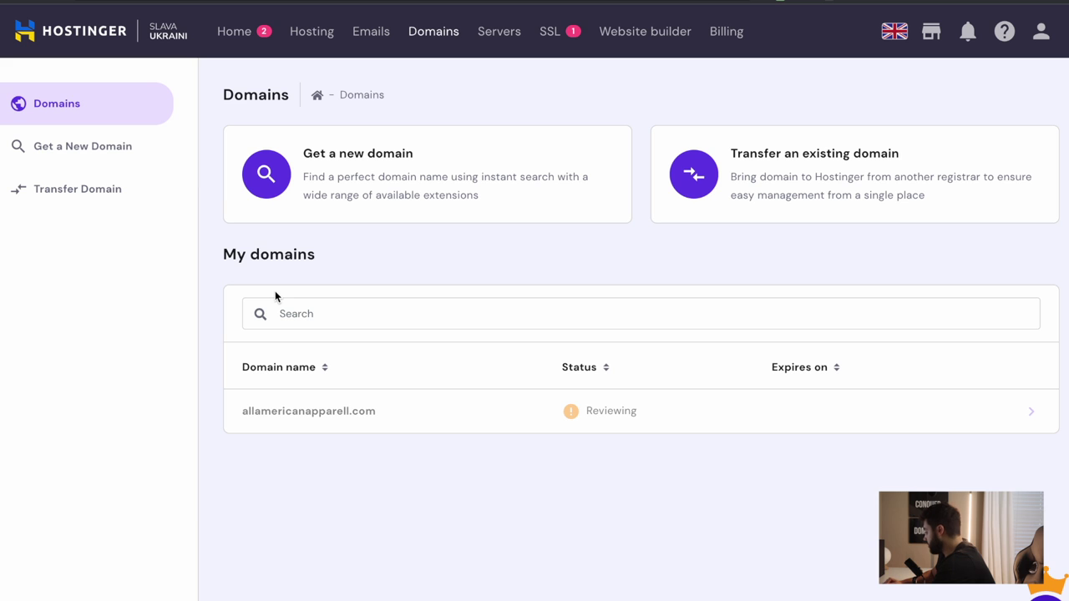
Start the setup of the pending SSL certificate and proceed to selecting a hosting plan for it
left_click(550, 32)
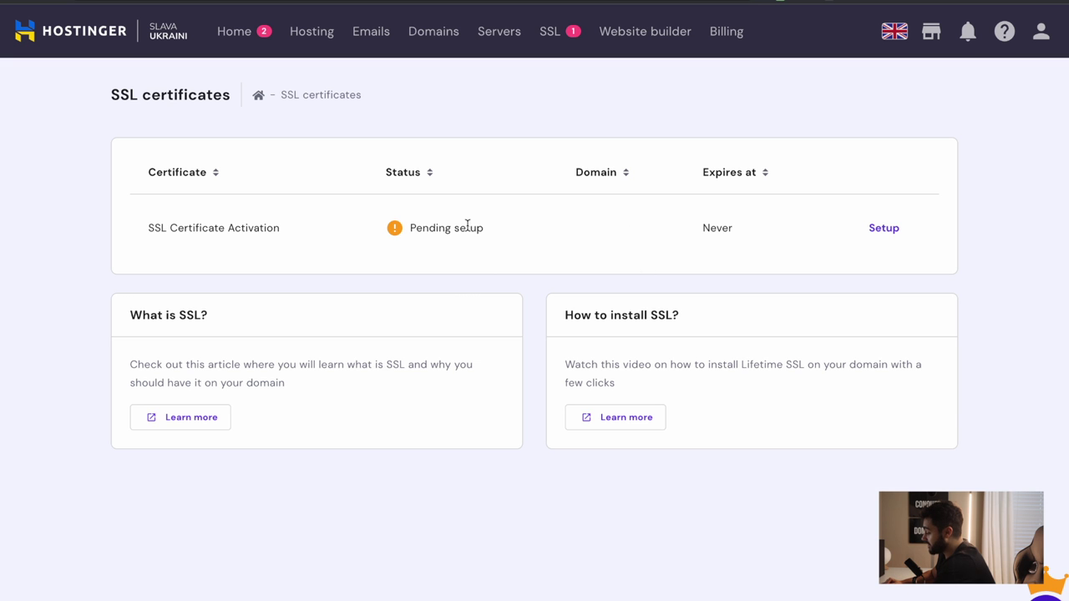
left_click(888, 228)
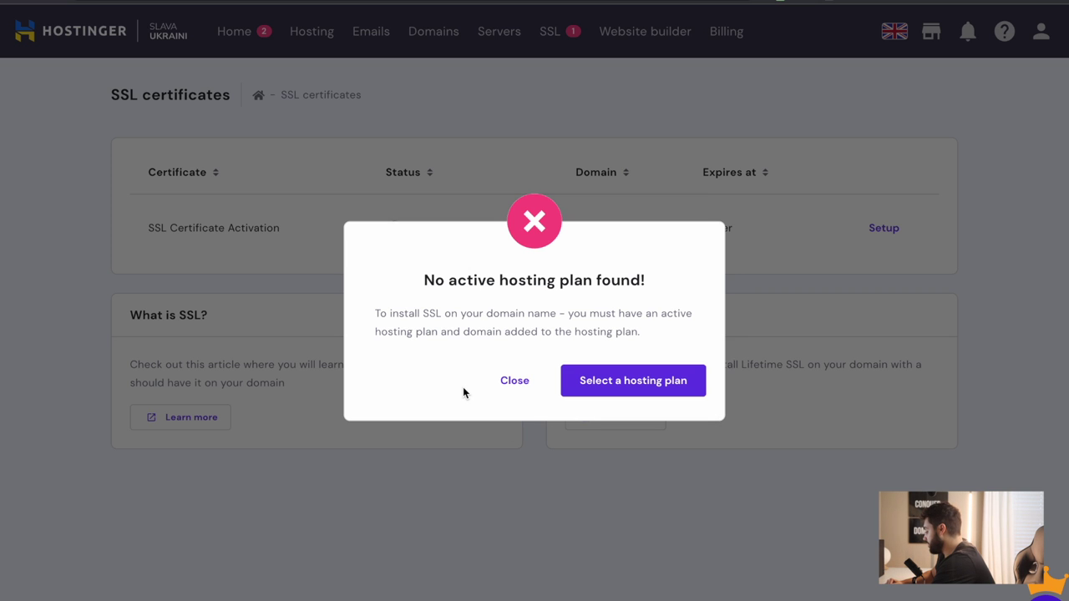
left_click(615, 389)
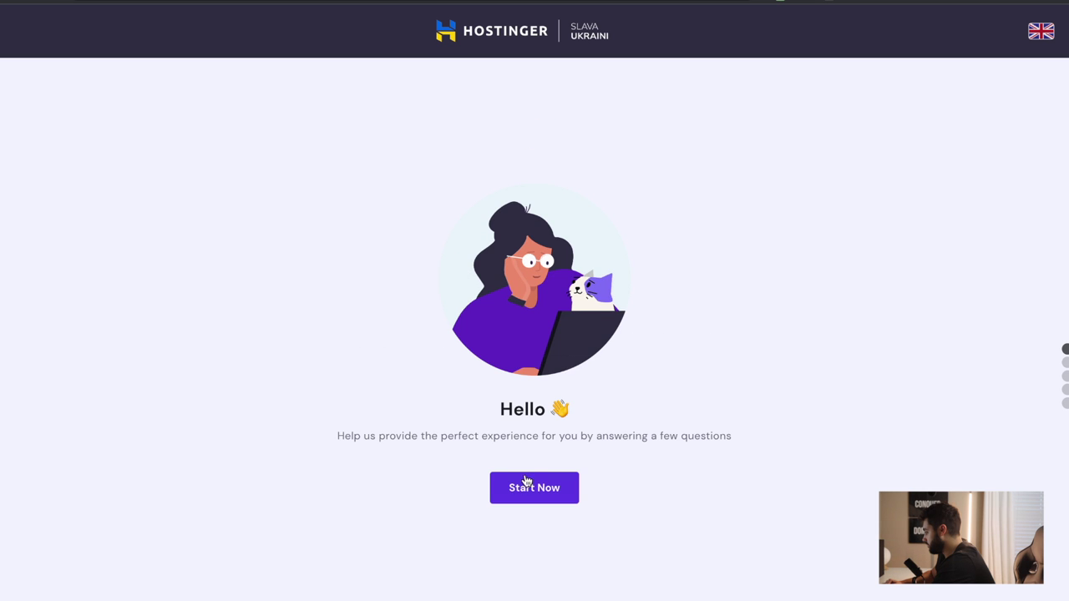
Answer the onboarding questions with Myself, A business, and A beginner, but I have some experience
left_click(530, 489)
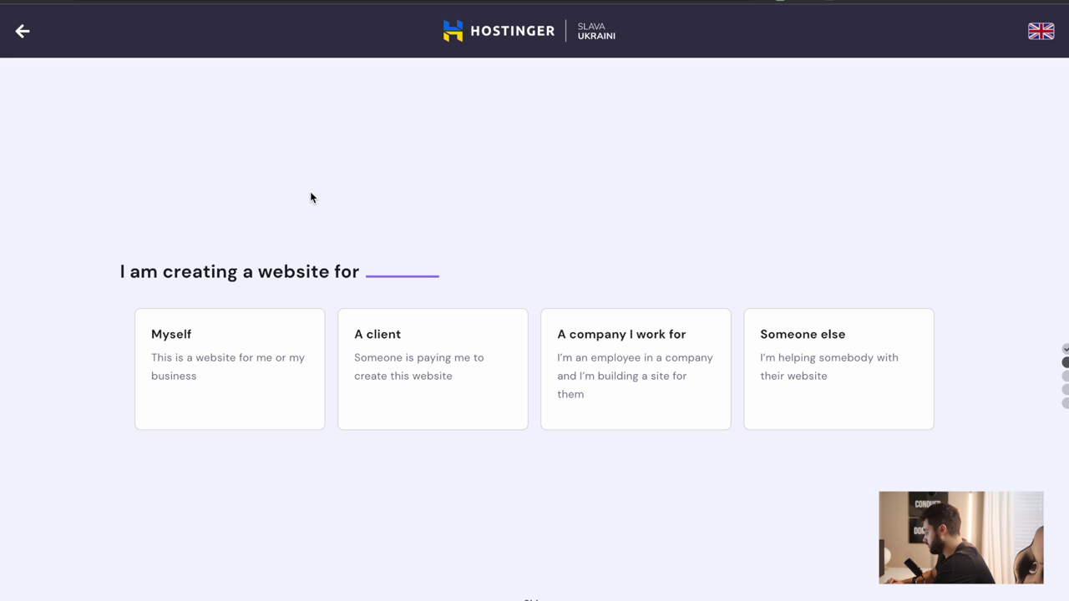
left_click(253, 384)
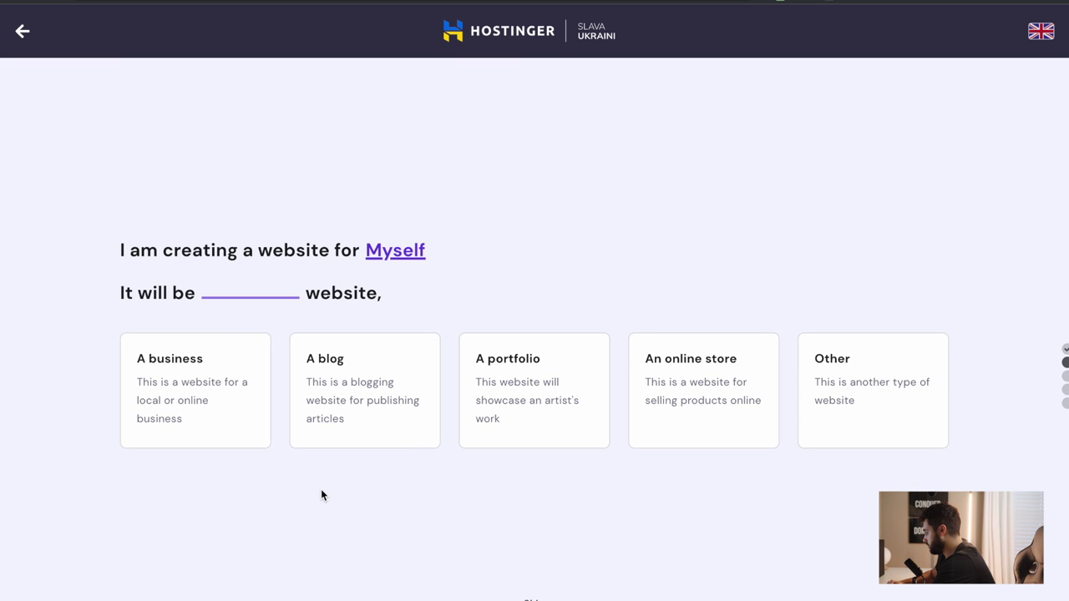
left_click(242, 403)
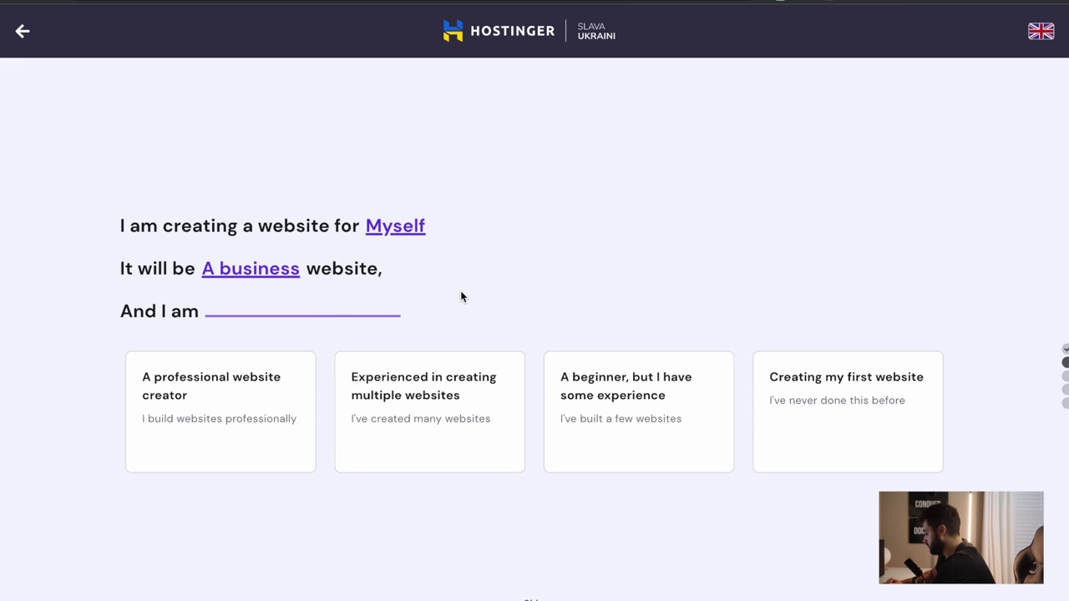
left_click(610, 414)
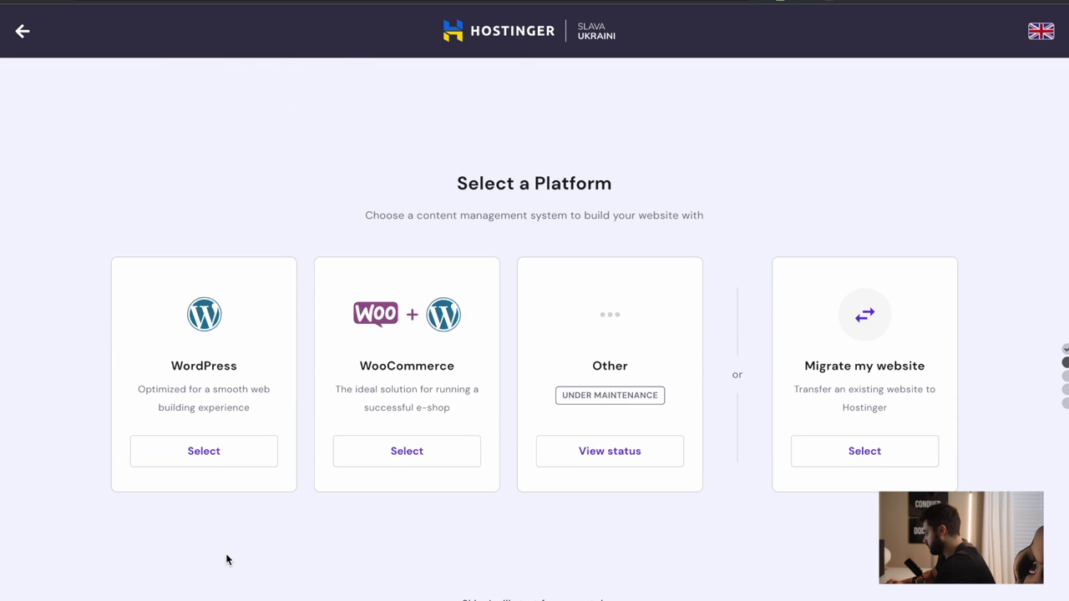
Select WordPress as the platform, create its account with an administrator password, and dismiss the password-saving prompts
left_click(216, 460)
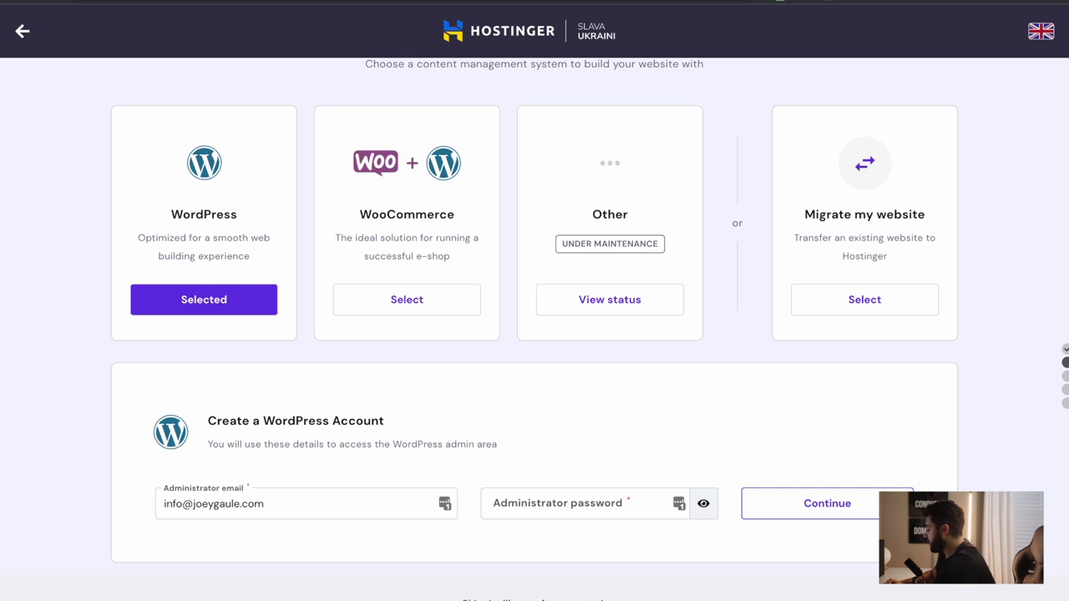
left_click(514, 504)
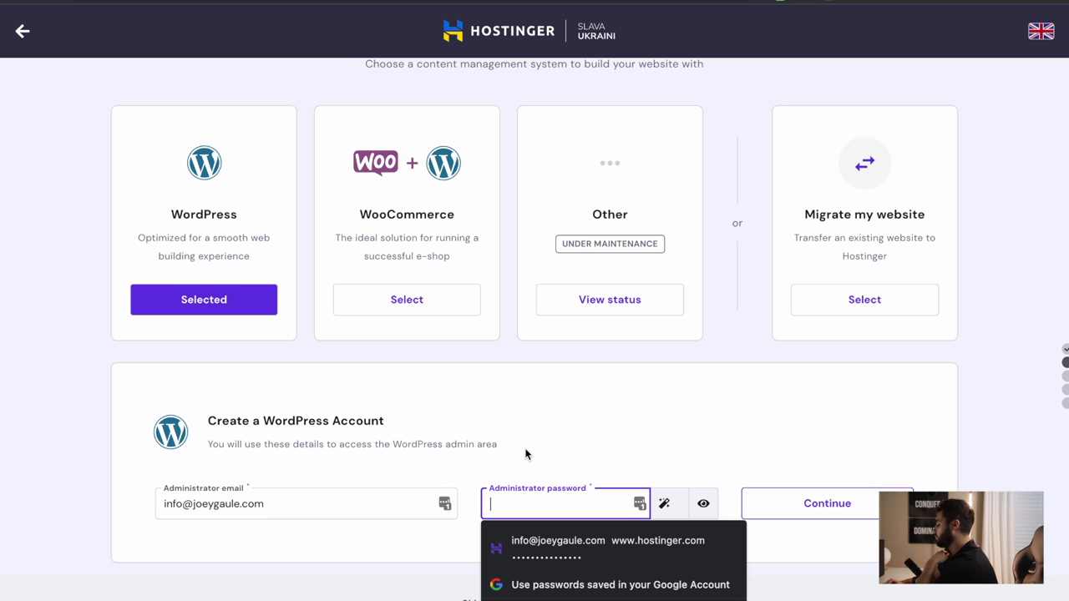
type("•••••••••••••••••••")
scroll(816, 458, "down", 5)
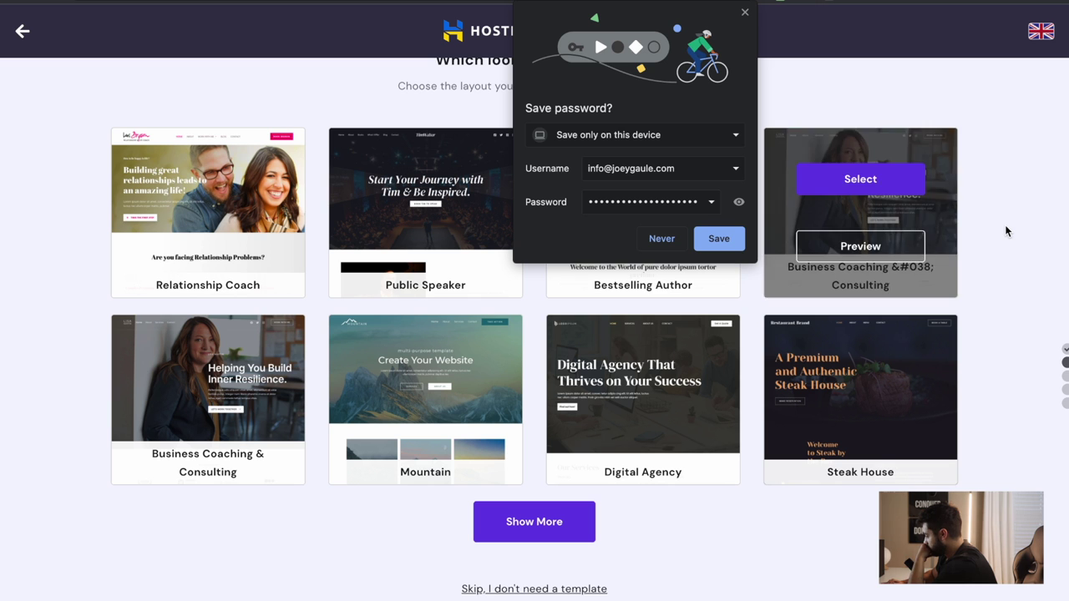
left_click(745, 12)
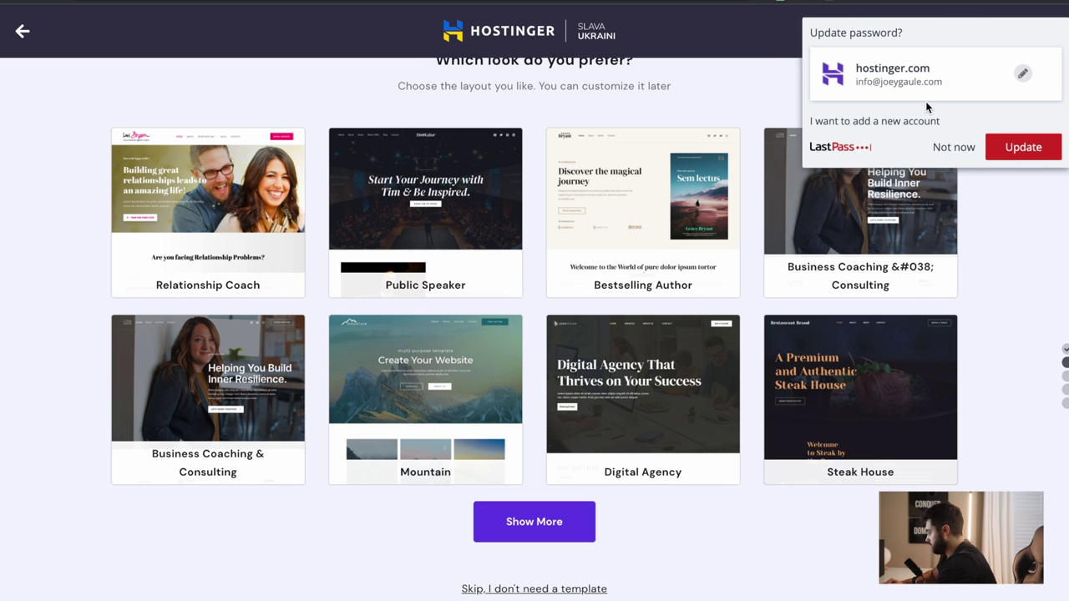
left_click(956, 154)
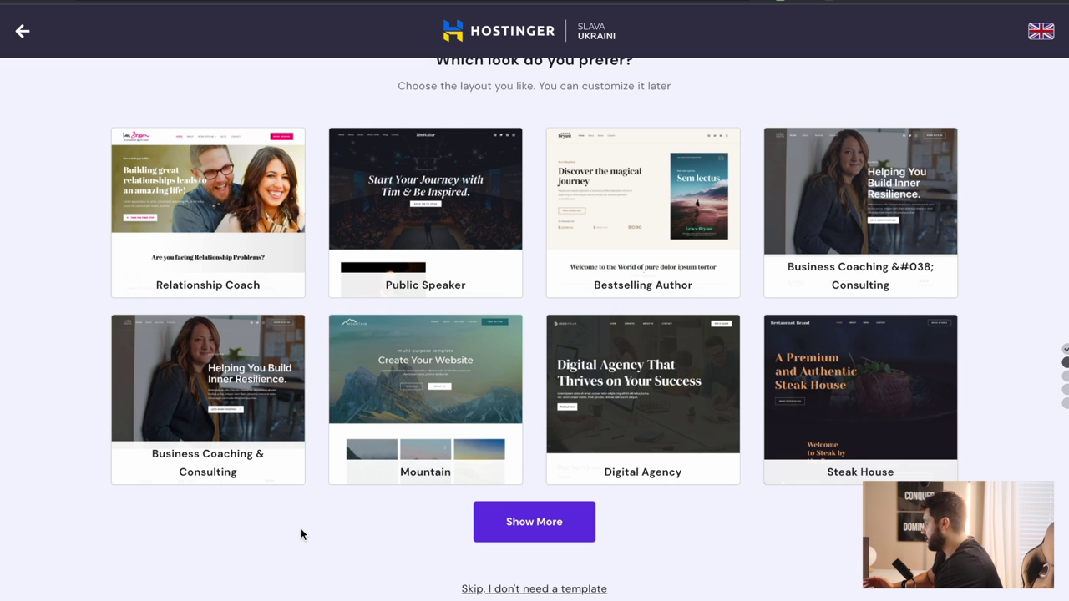
Load more website templates and browse the layouts offered for the new WordPress site
left_click(561, 525)
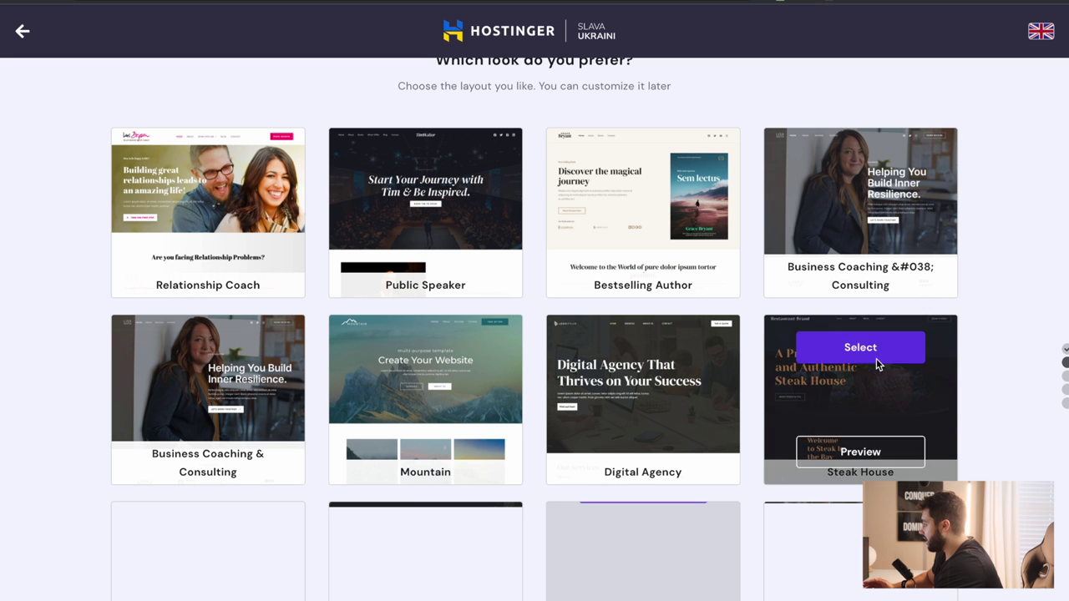
scroll(989, 328, "down", 2)
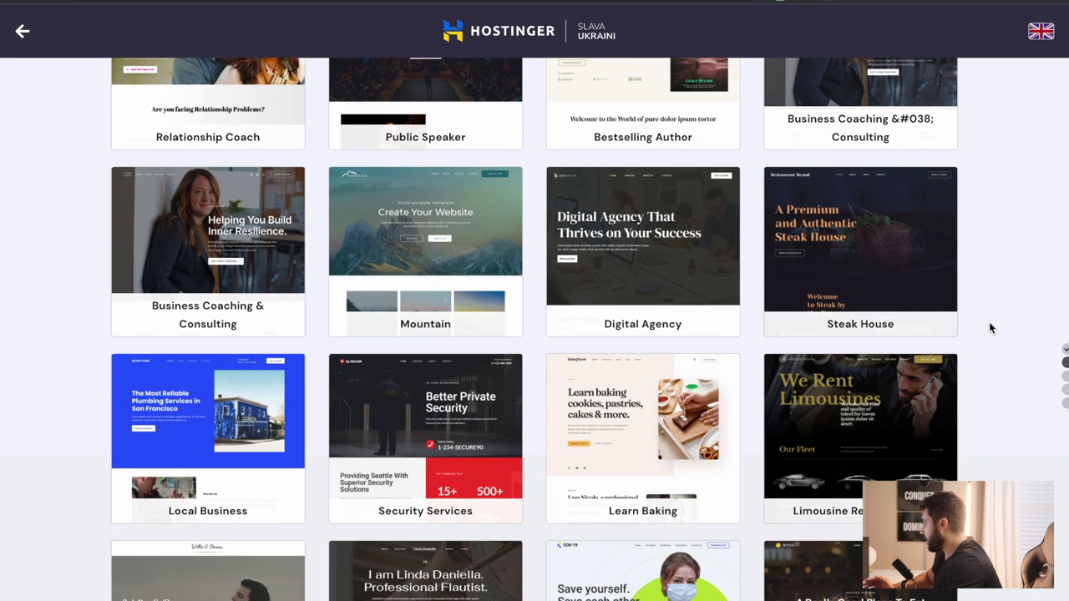
scroll(989, 328, "down", 3)
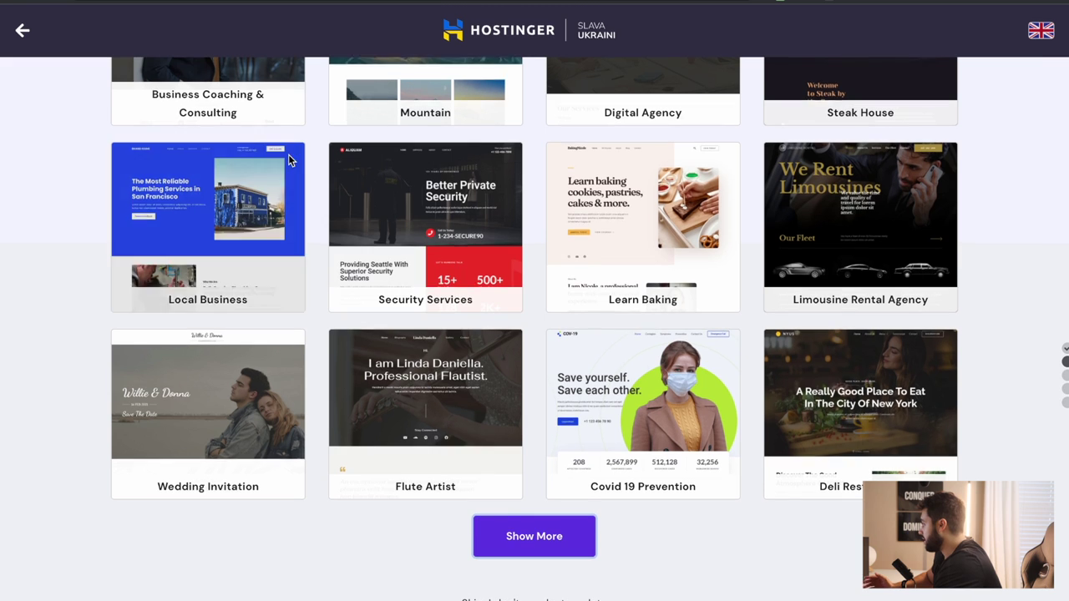
mouse_move(237, 232)
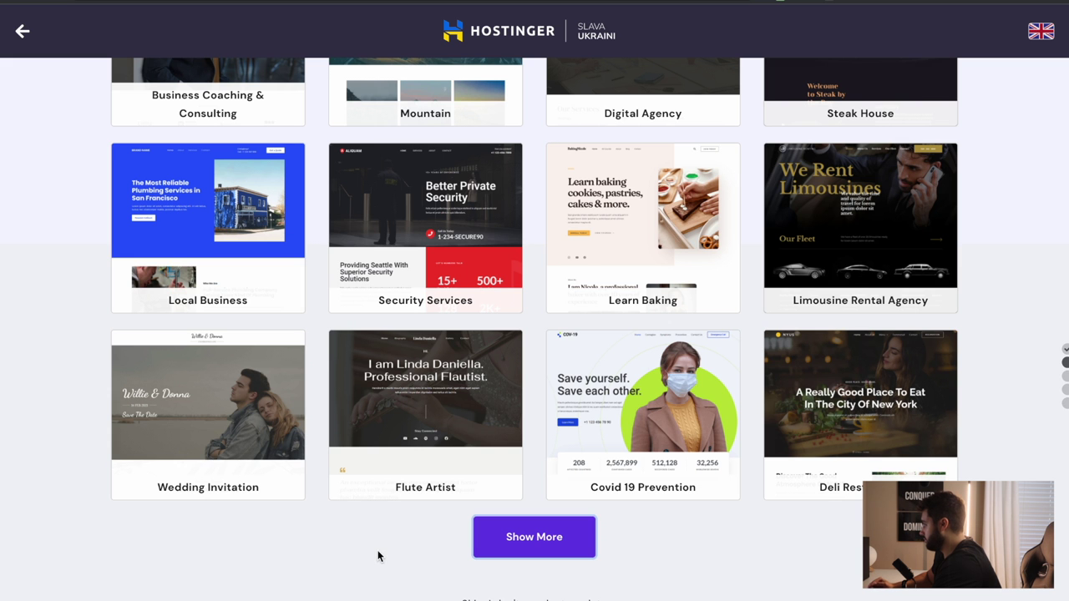
left_click(532, 543)
scroll(269, 280, "down", 4)
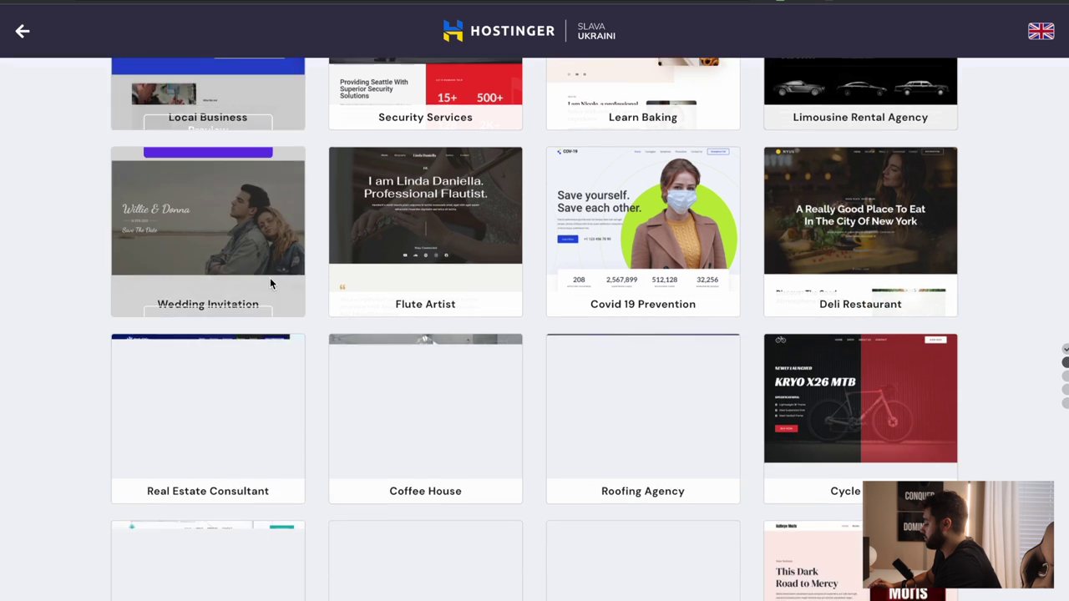
scroll(319, 525, "down", 1)
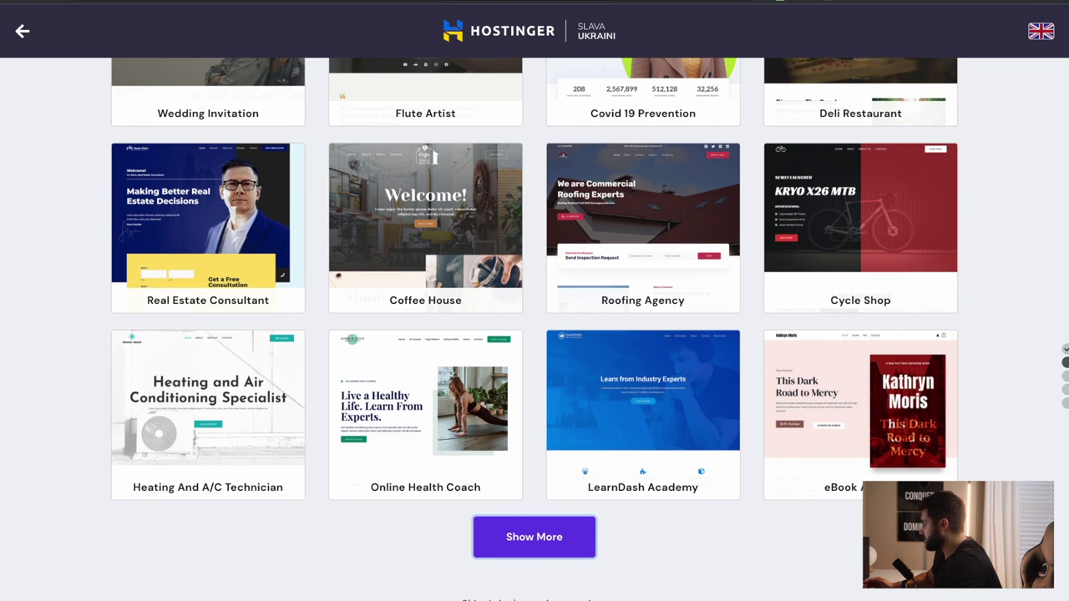
scroll(534, 334, "down", 8)
left_click(320, 394)
left_click(425, 406)
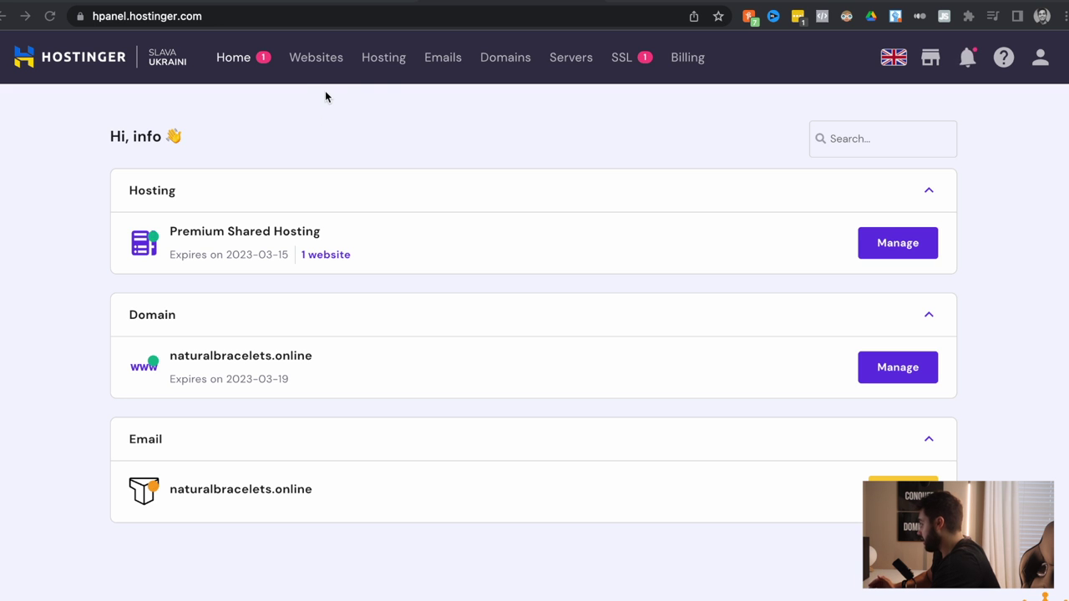
Open the WordPress dashboard of naturalbracelets.online from its hosting management and start editing the website in WordPress Admin
left_click(375, 65)
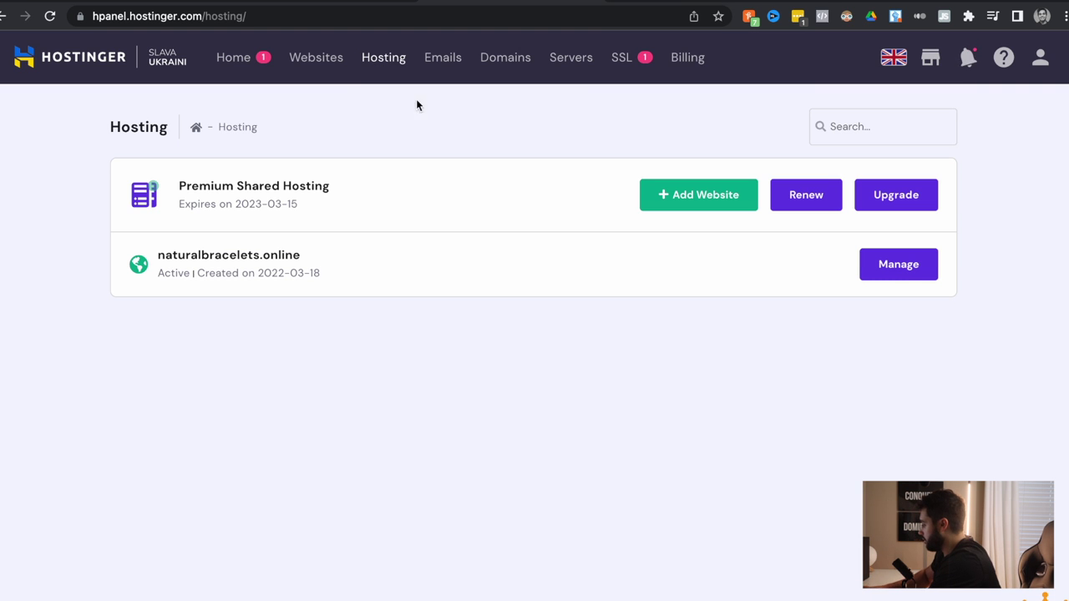
left_click(873, 272)
scroll(286, 273, "down", 1)
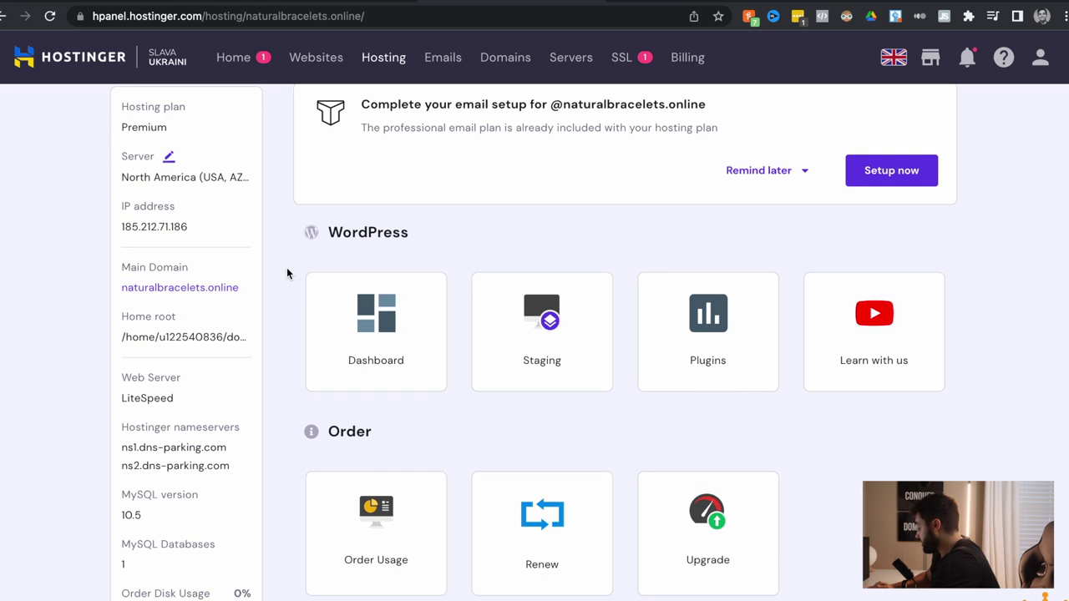
left_click(354, 302)
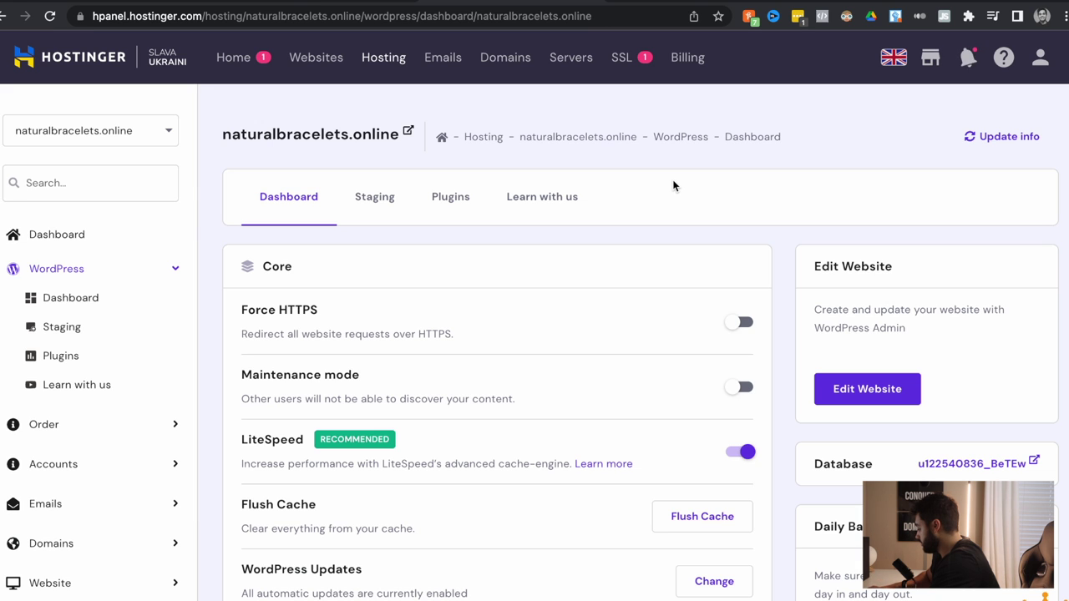
left_click(864, 389)
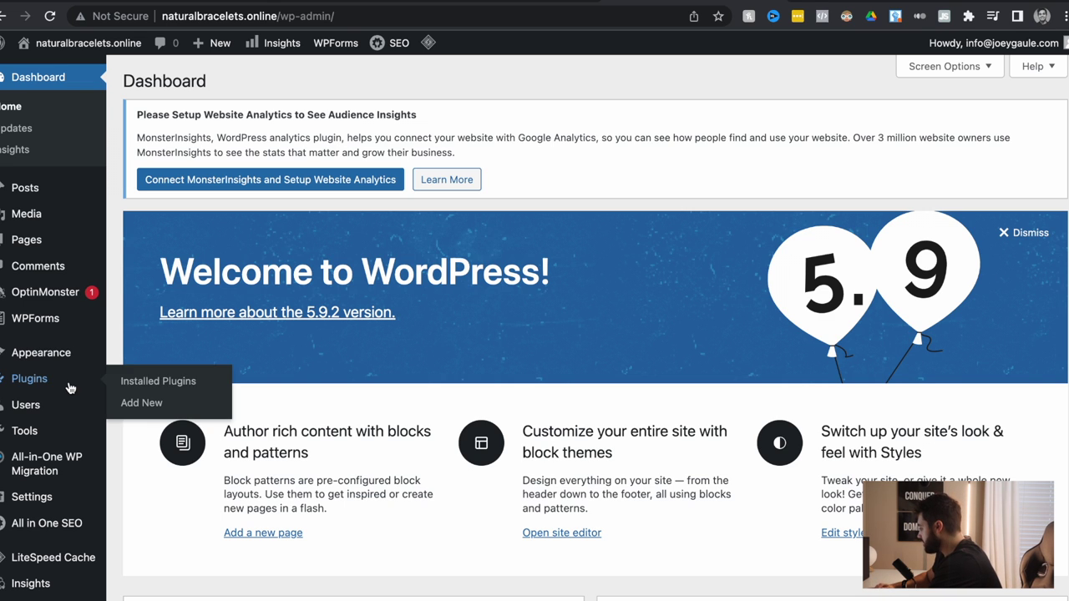
Shorten the site title to "naturalbracelets" in the WordPress general settings
left_click(53, 499)
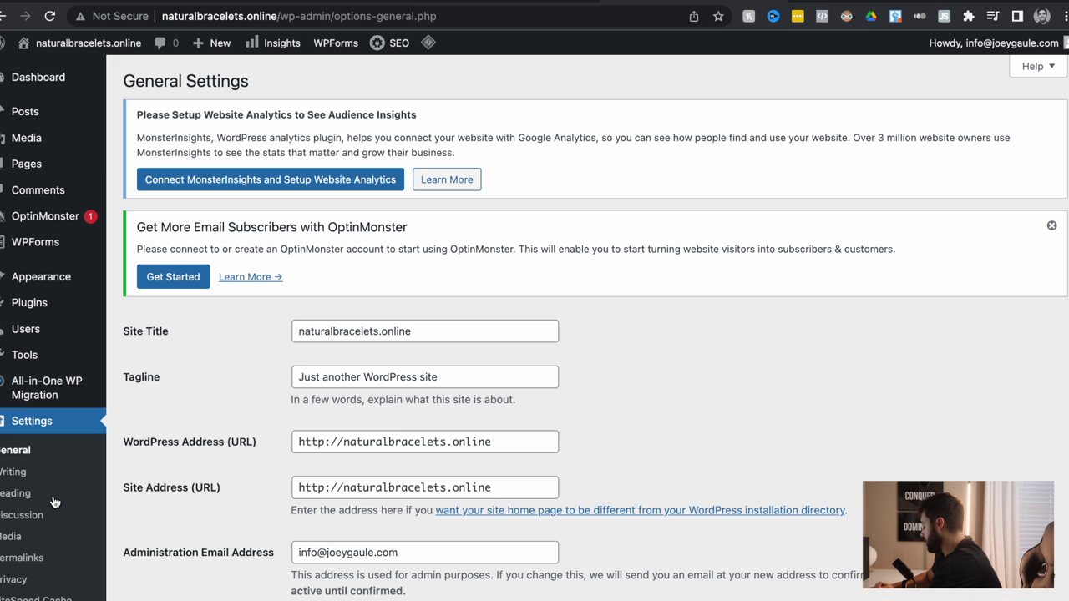
scroll(341, 385, "down", 1)
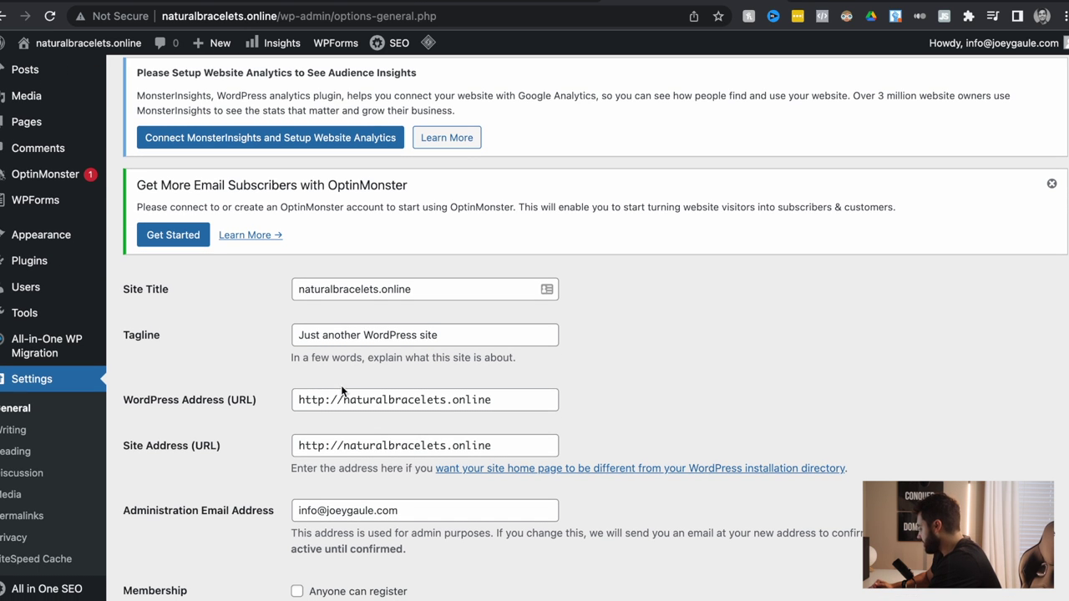
left_click(413, 290)
key("BackSpace")
key("BackSpace")
key("BackSpace")
key("BackSpace")
key("BackSpace")
key("BackSpace")
key("BackSpace")
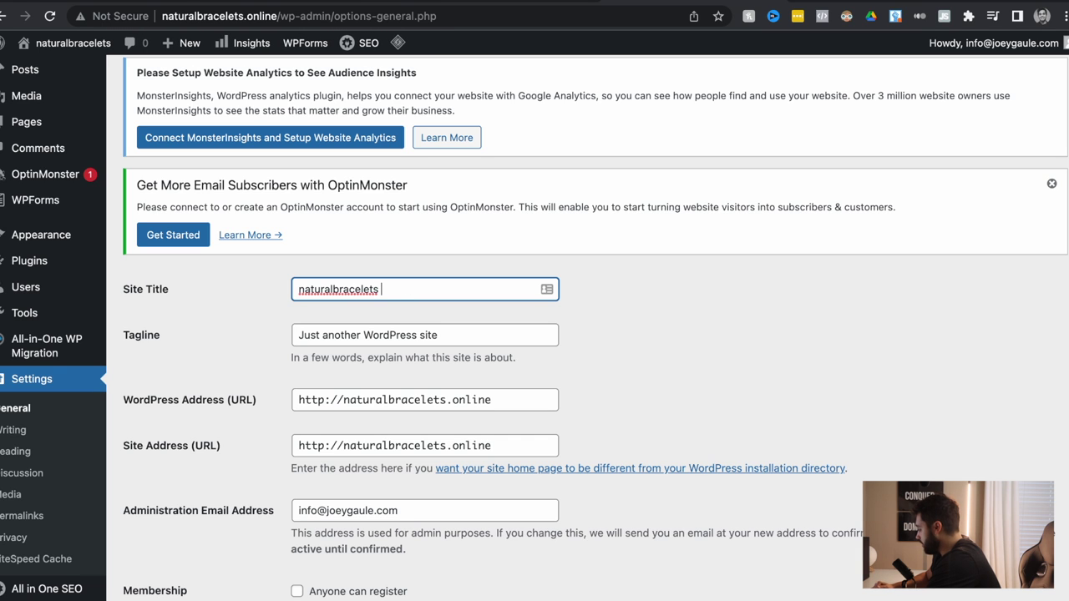
left_click(290, 318)
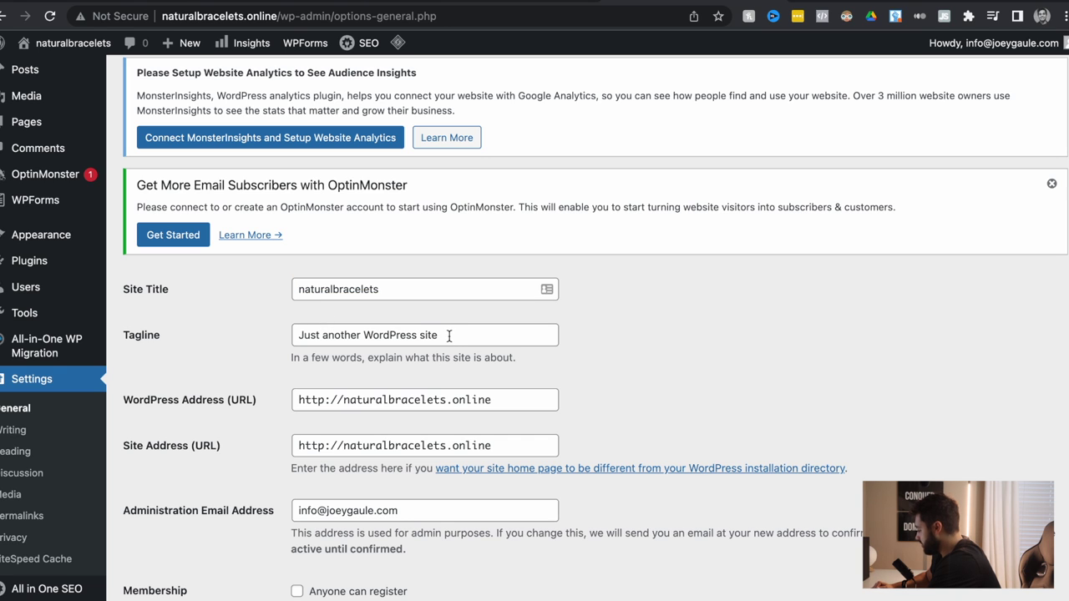
Replace the tagline with "the best natural bracelets", correcting the misspelled word
left_click_drag(450, 335, 270, 313)
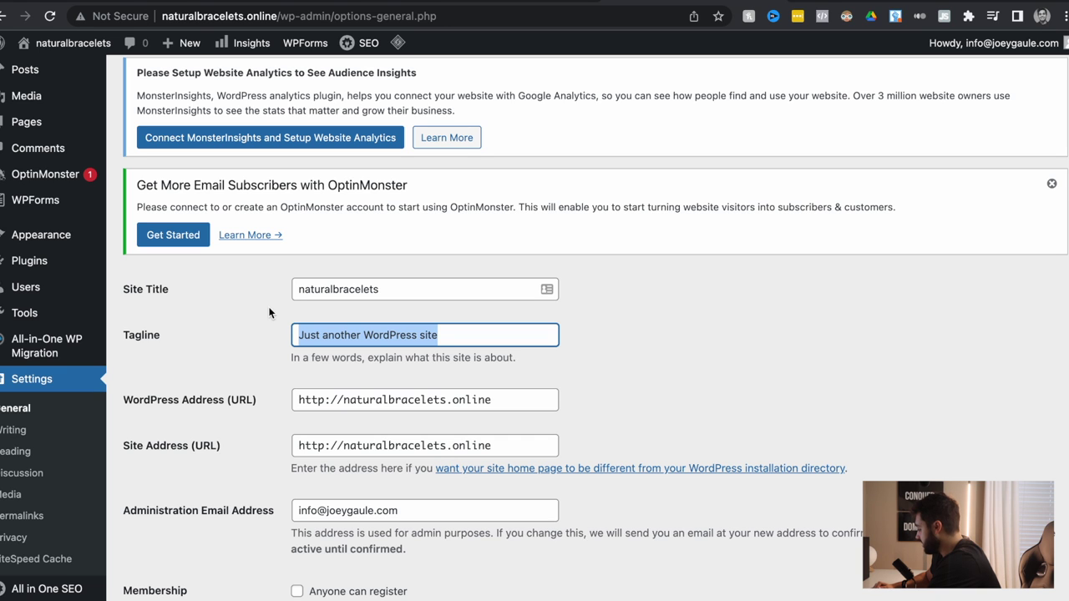
key("BackSpace")
type("the best naural")
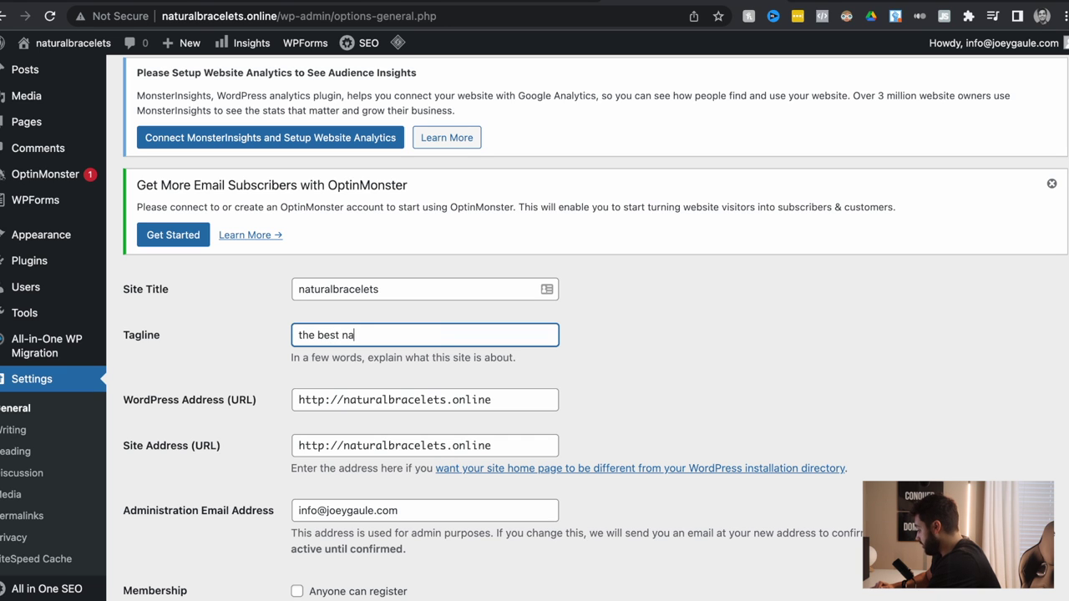
key("BackSpace")
key("BackSpace")
key("BackSpace")
key("BackSpace")
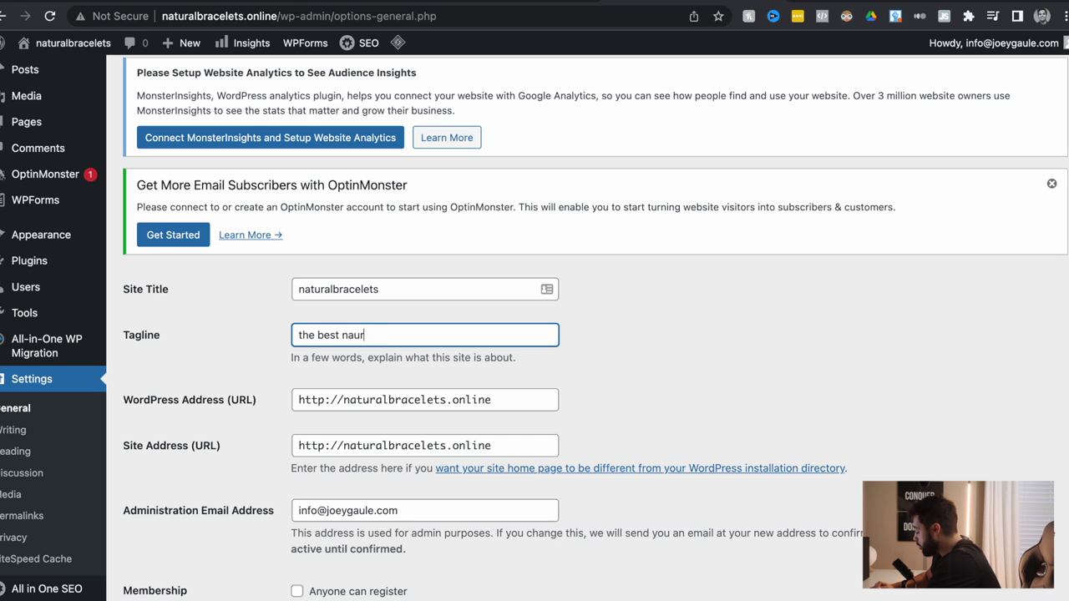
type("taur")
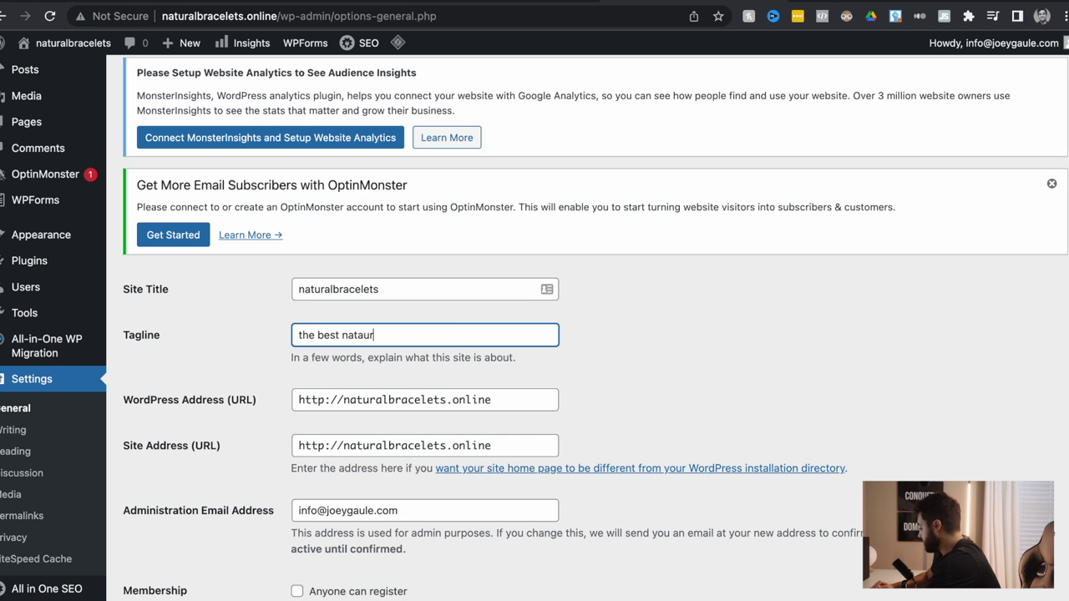
type("al bracelets")
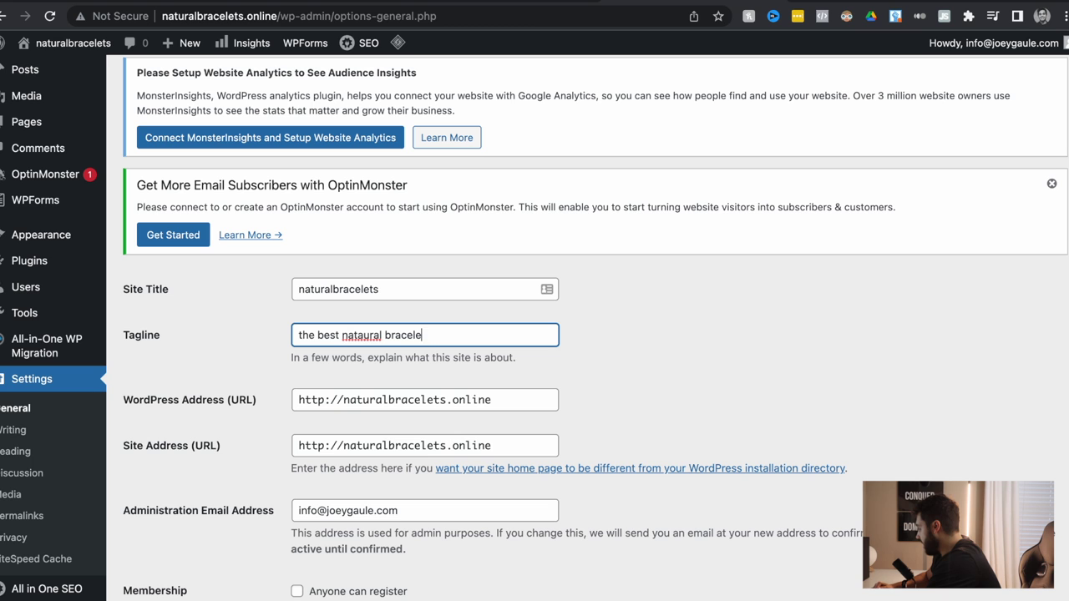
right_click(357, 334)
left_click(367, 342)
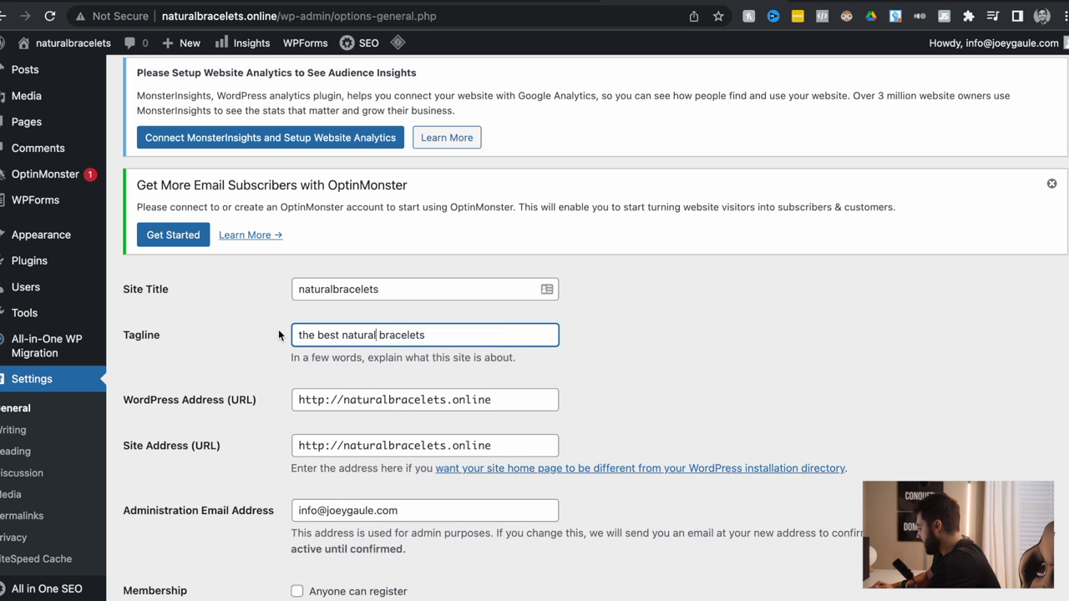
left_click(243, 320)
scroll(306, 337, "down", 1)
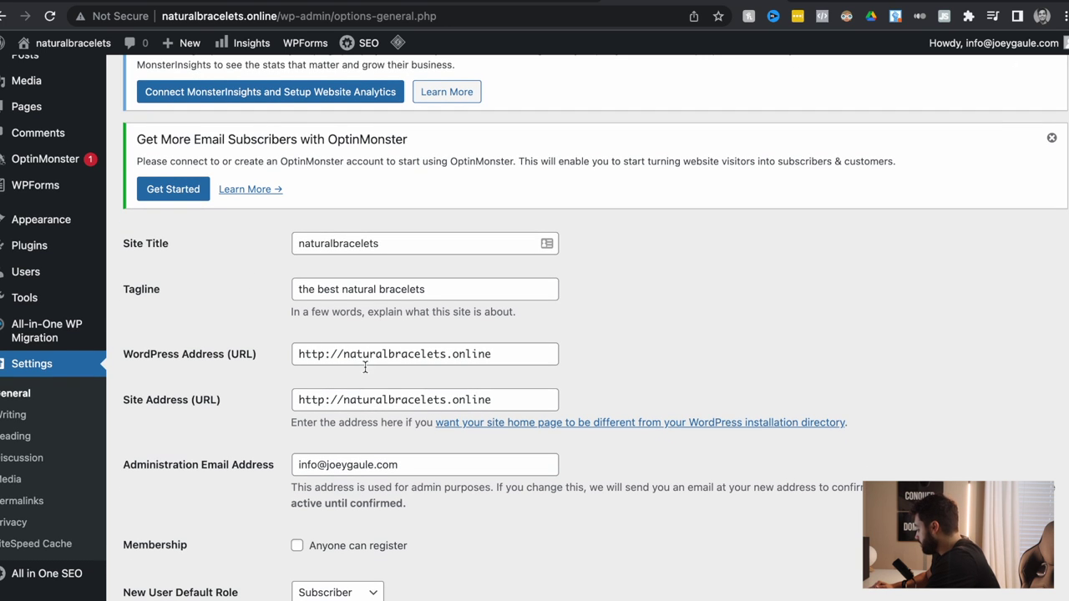
left_click(325, 354)
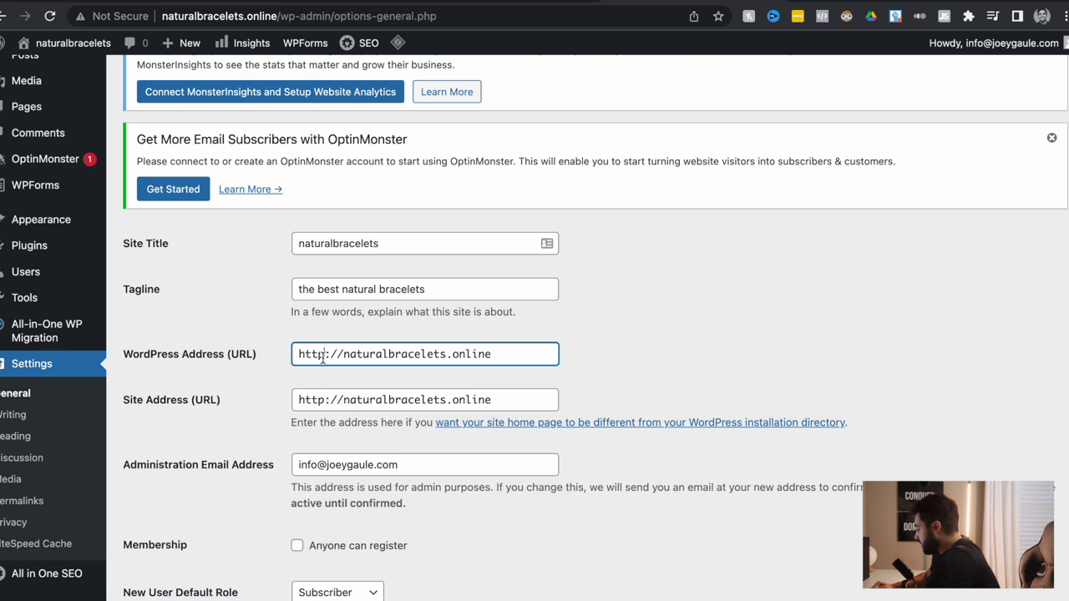
type("s")
left_click(328, 399)
type("s")
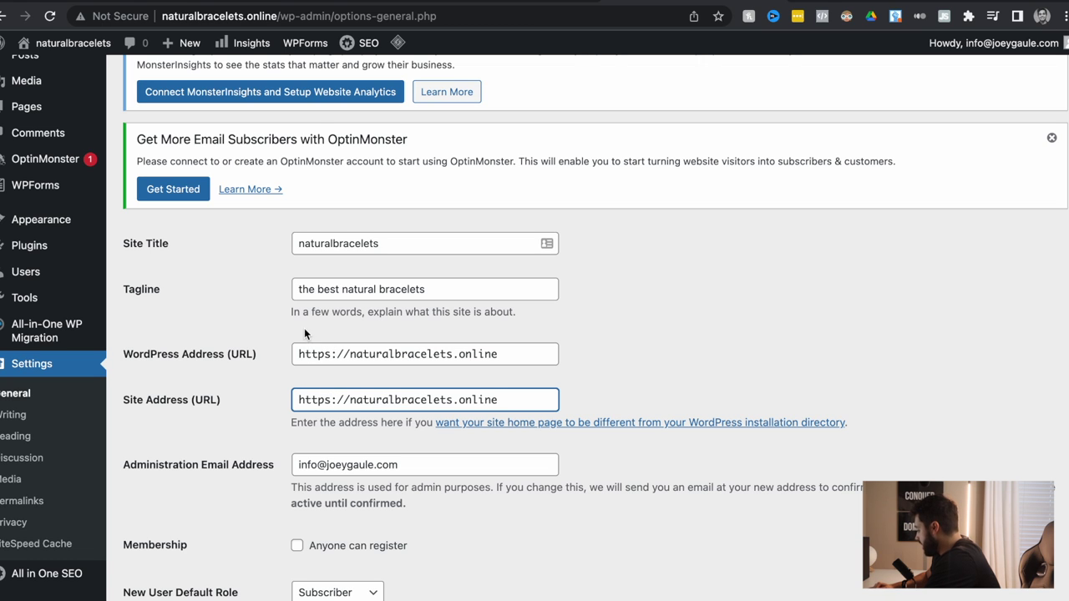
scroll(228, 373, "down", 2)
scroll(228, 372, "down", 10)
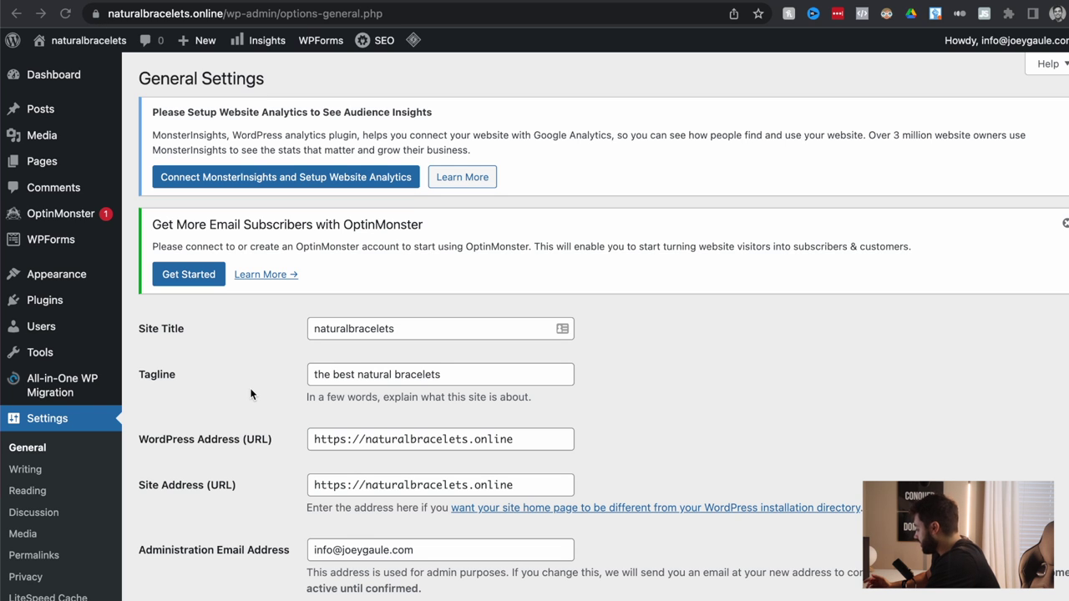
scroll(251, 389, "down", 1)
scroll(253, 396, "up", 1)
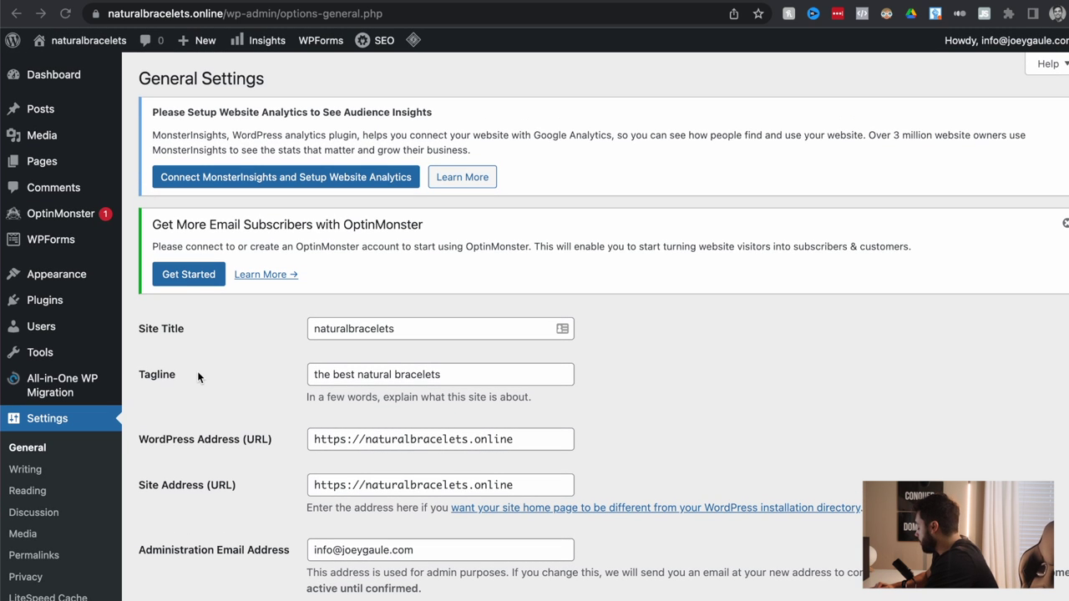
Open the list of installed plugins and look through the preinstalled ones
left_click(52, 302)
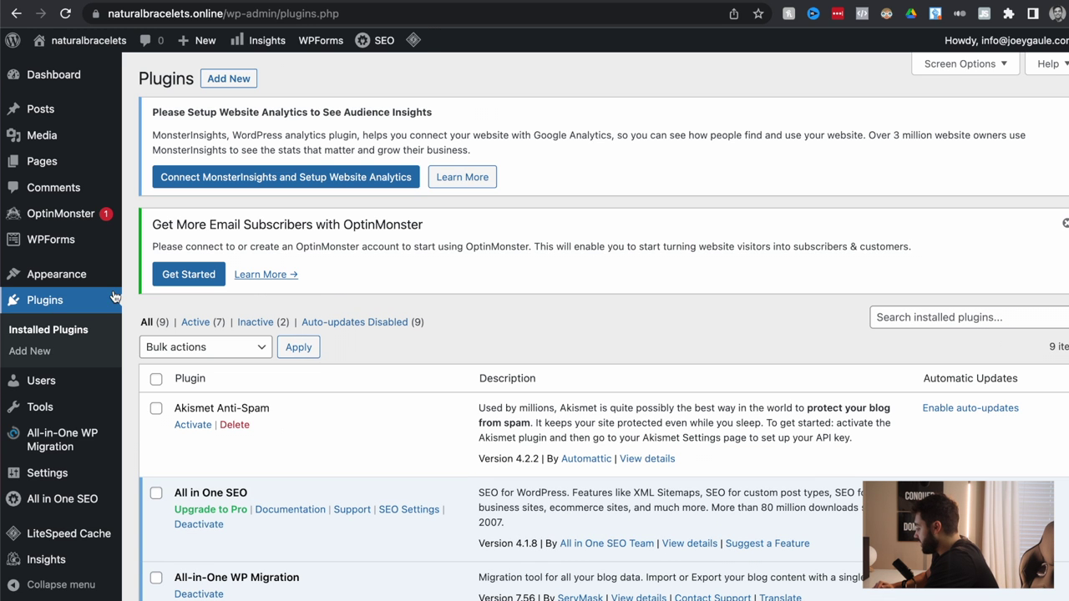
scroll(459, 278, "down", 3)
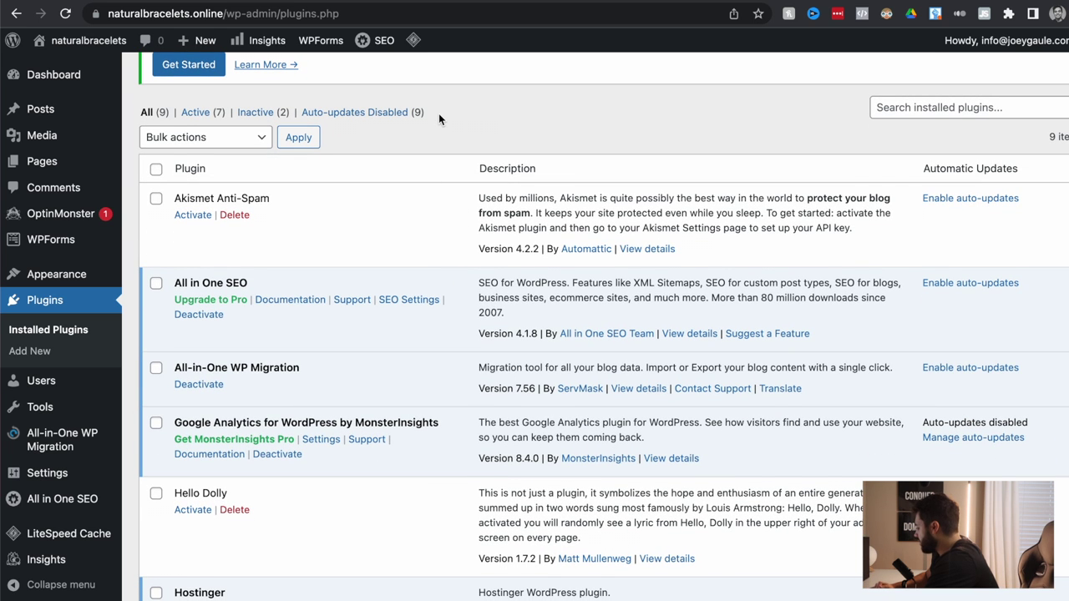
scroll(439, 119, "down", 1)
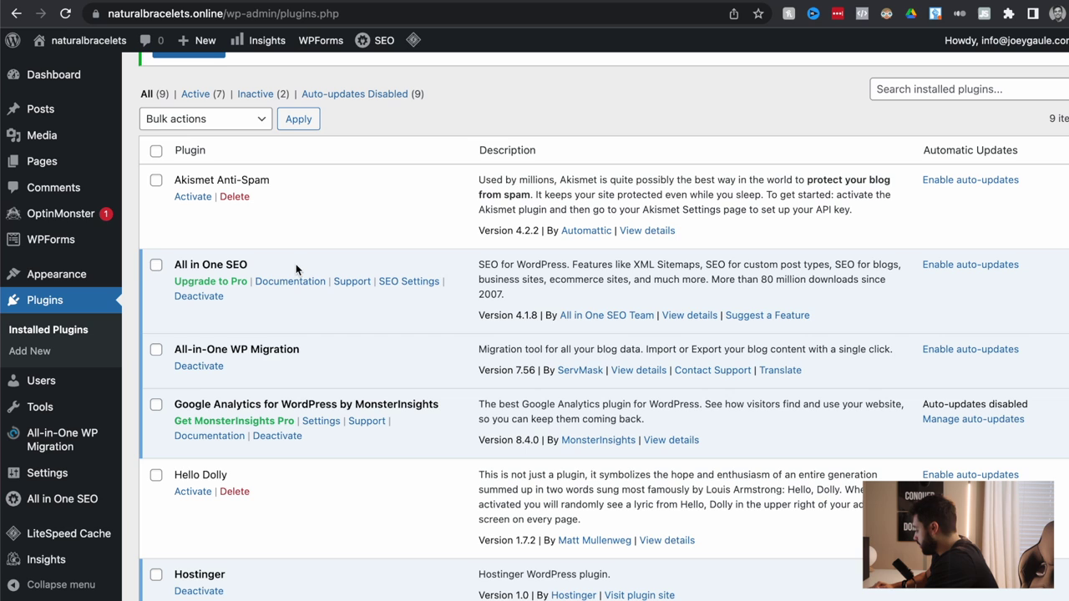
Deactivate the All in One SEO, All-in-One WP Migration, OptinMonster and WPForms Lite plugins in one bulk action
left_click(156, 266)
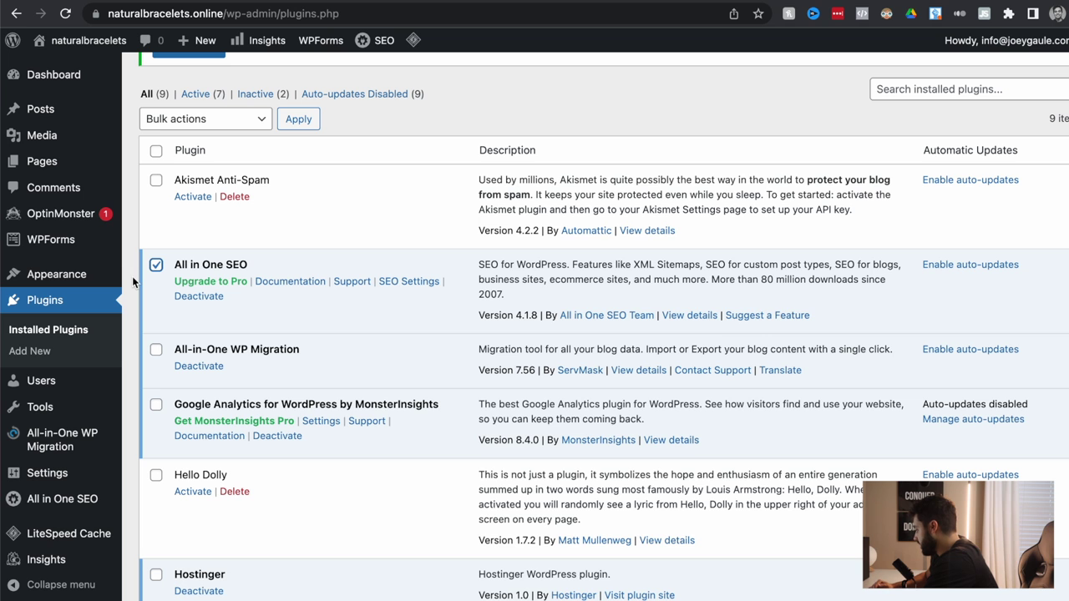
scroll(131, 276, "down", 1)
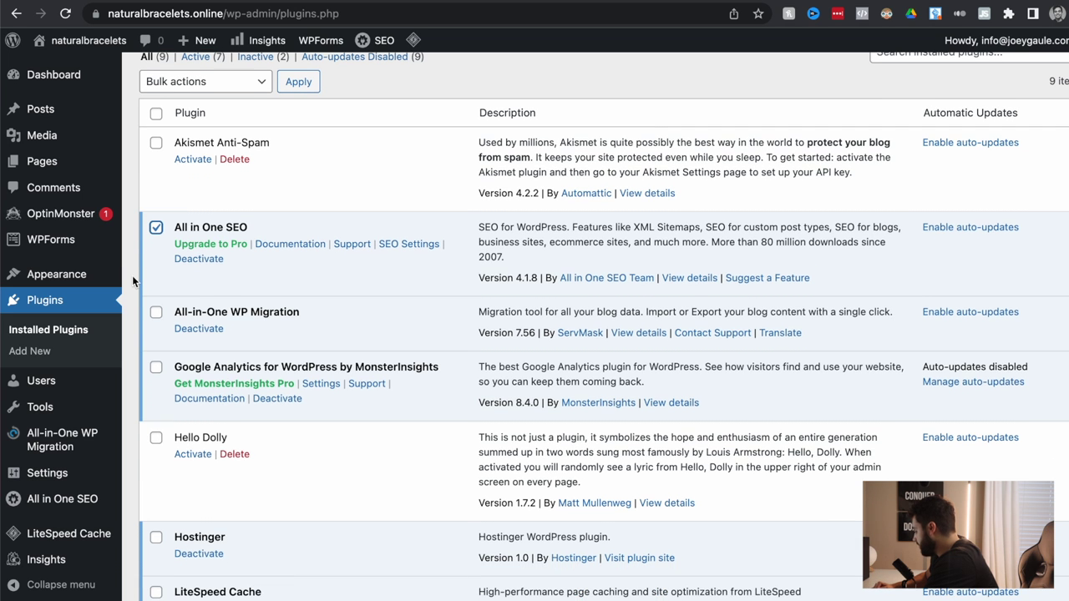
left_click(156, 312)
mouse_move(122, 377)
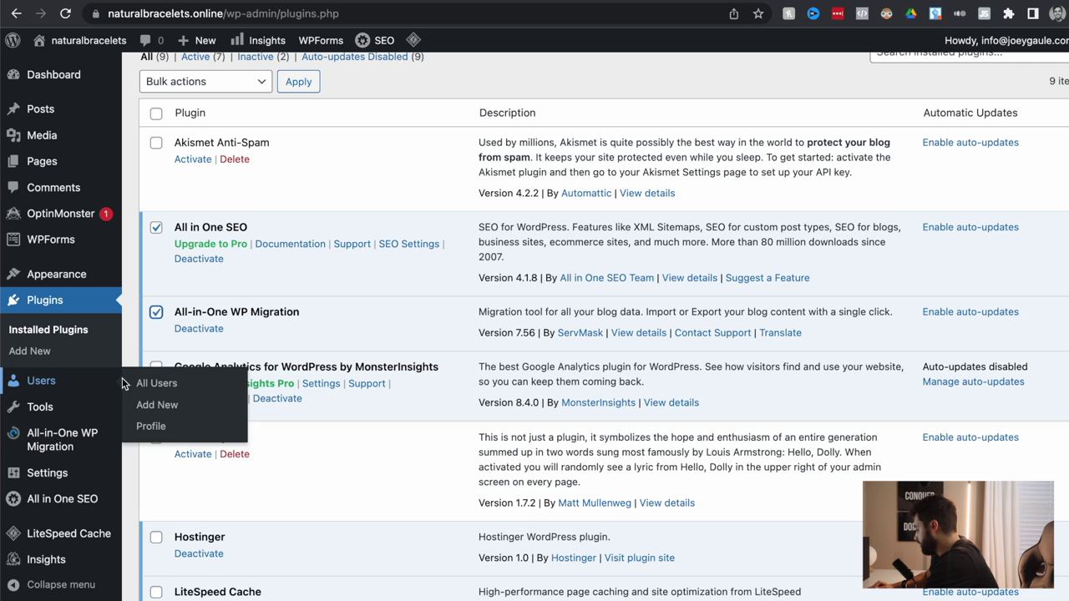
scroll(166, 285, "down", 2)
scroll(166, 285, "down", 2)
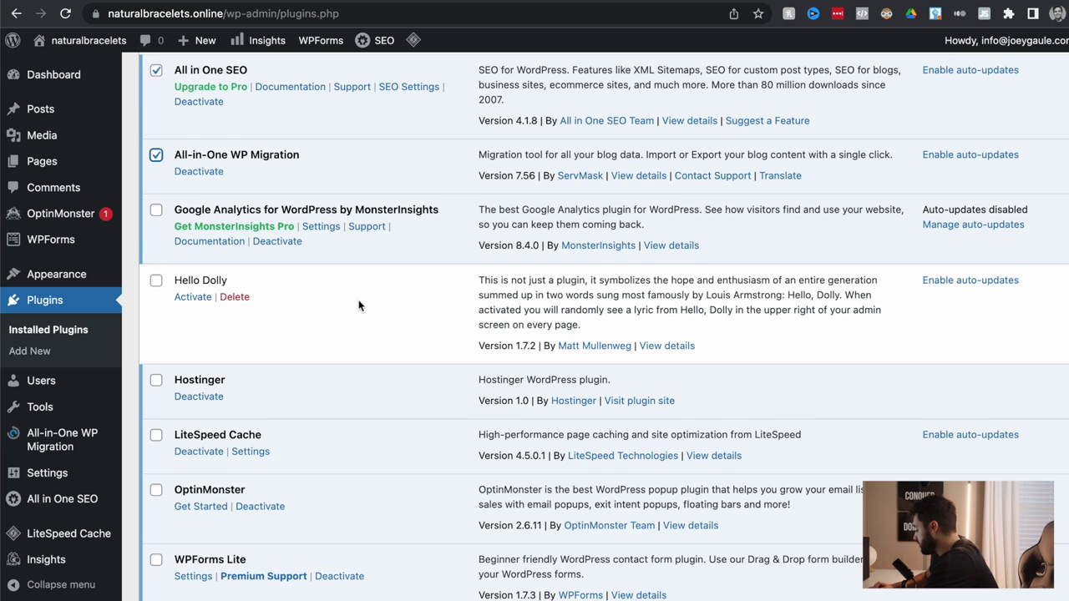
scroll(359, 306, "down", 1)
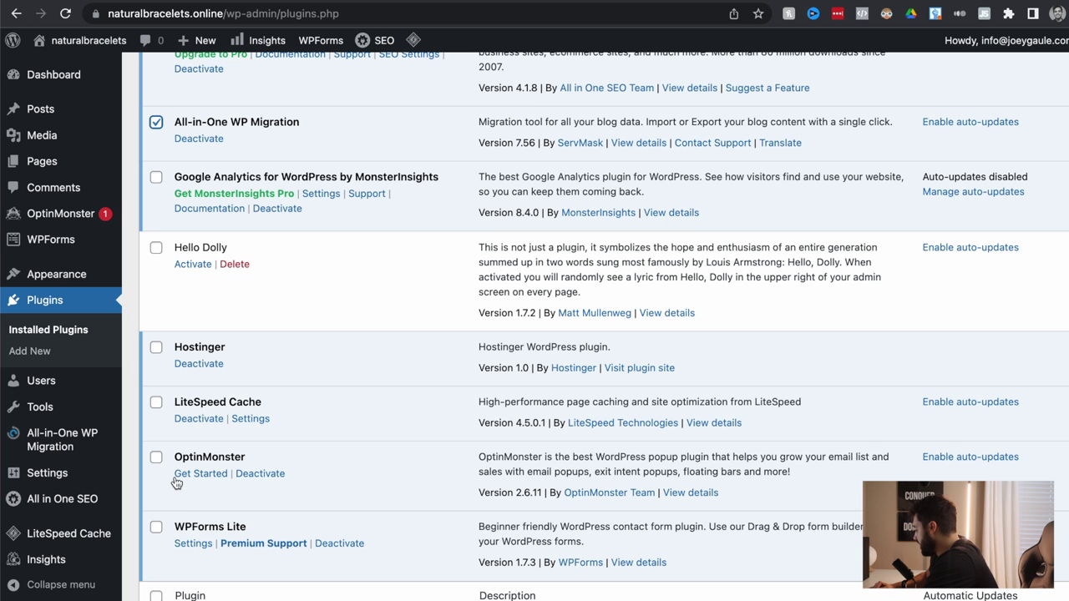
left_click(157, 460)
left_click(156, 527)
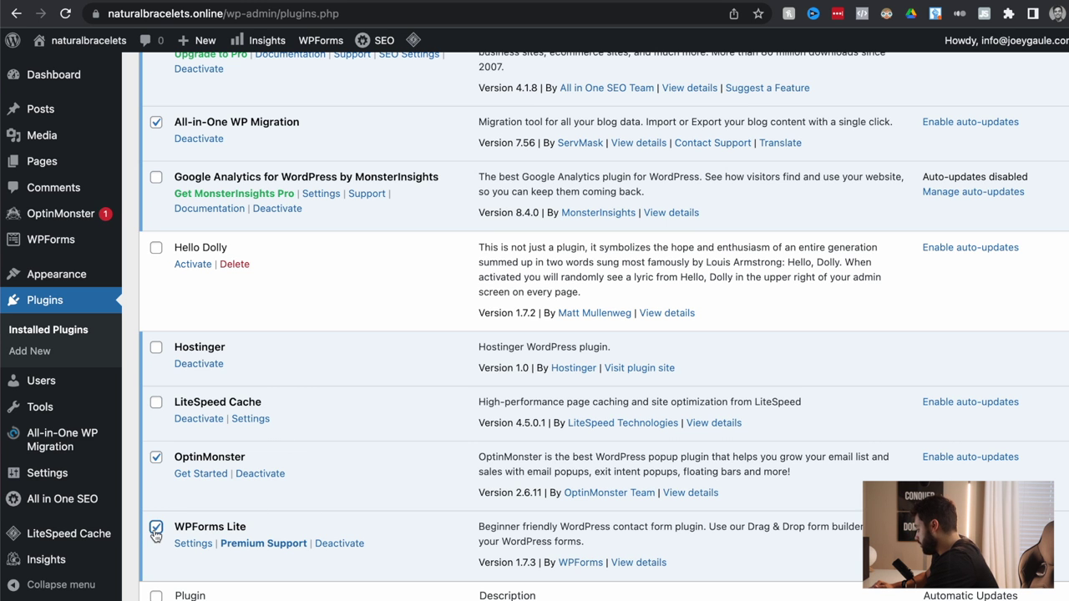
scroll(261, 423, "up", 10)
left_click(242, 274)
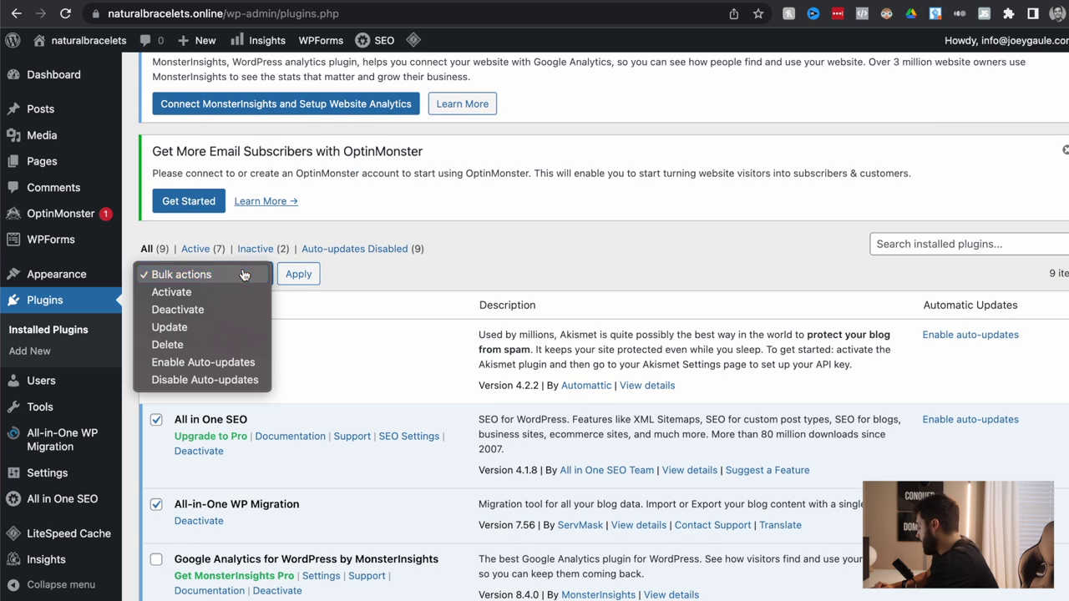
left_click(239, 308)
left_click(296, 275)
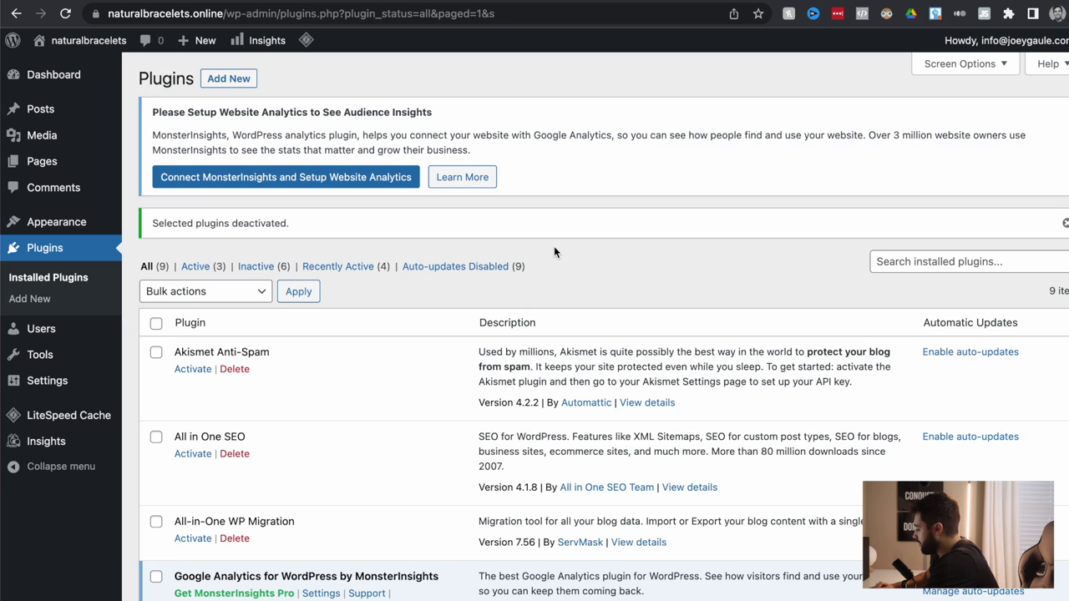
scroll(554, 245, "down", 2)
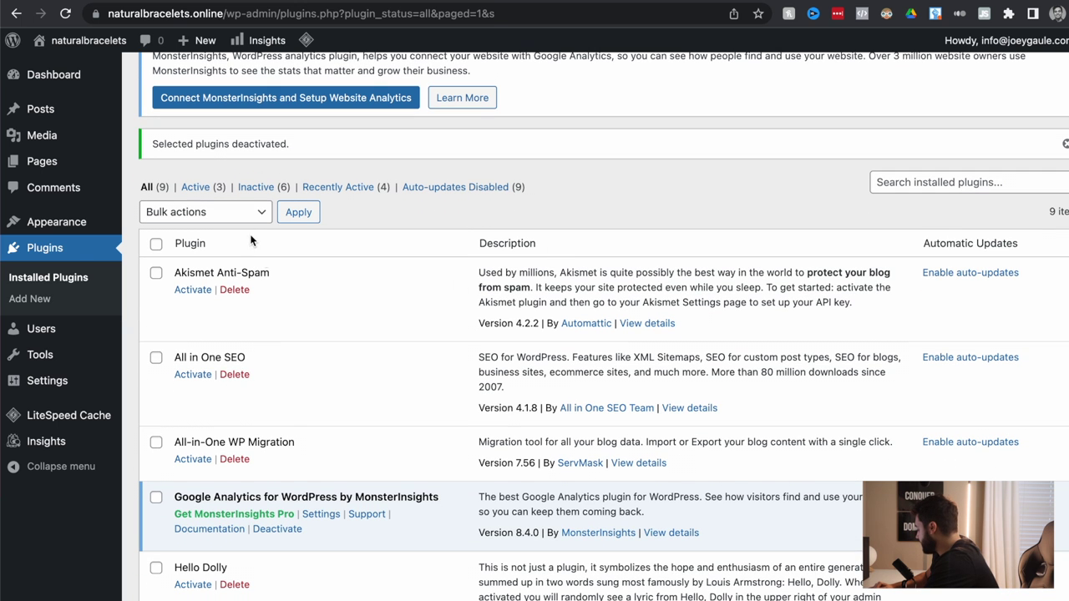
scroll(87, 254, "up", 1)
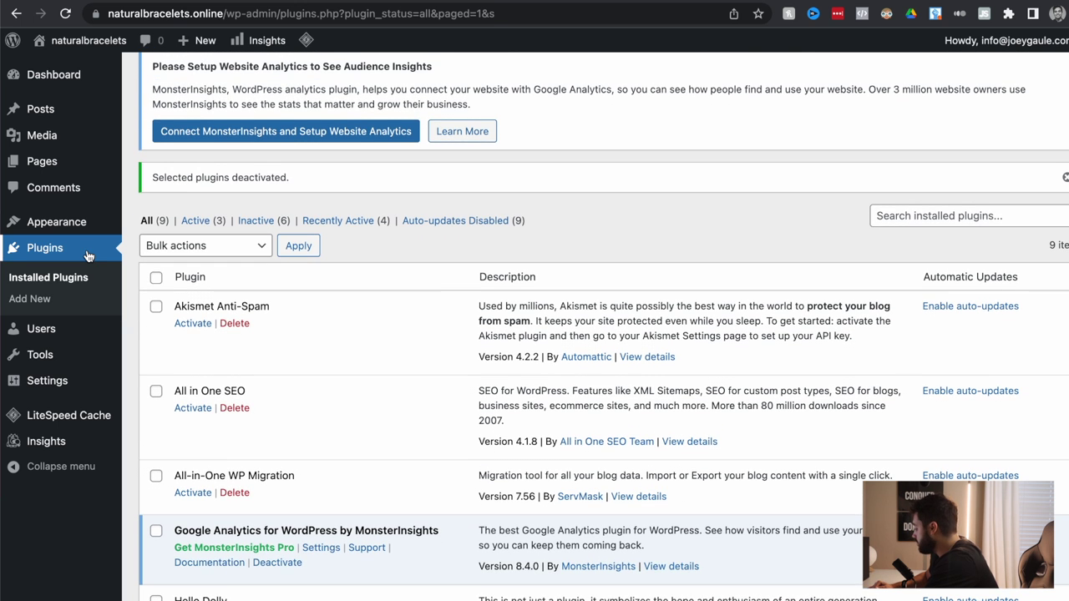
scroll(163, 263, "up", 1)
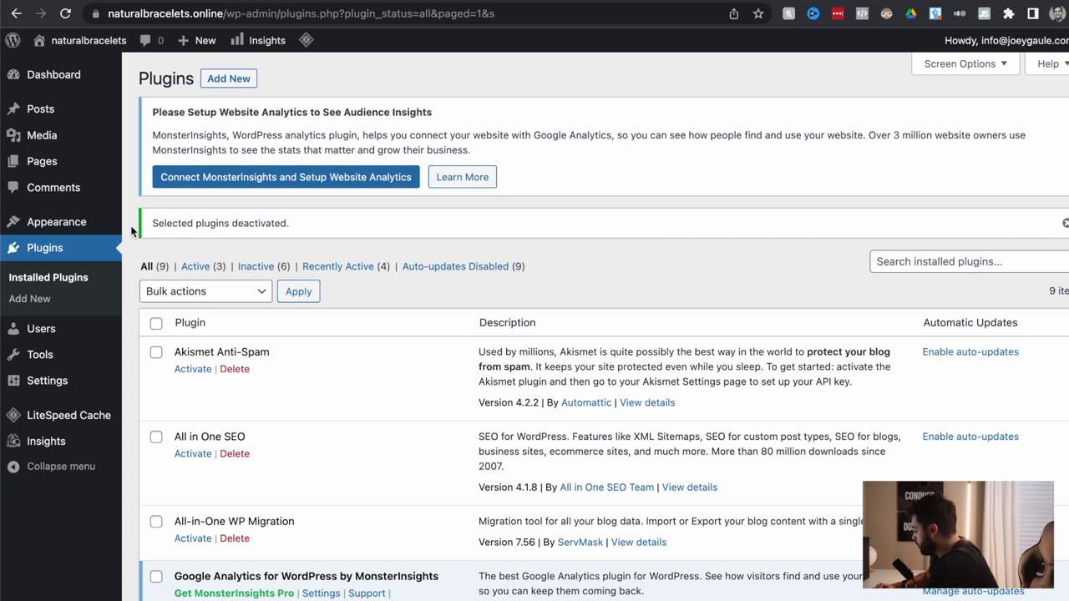
Open the catalogue for adding new themes and browse the popular WordPress themes
left_click(81, 224)
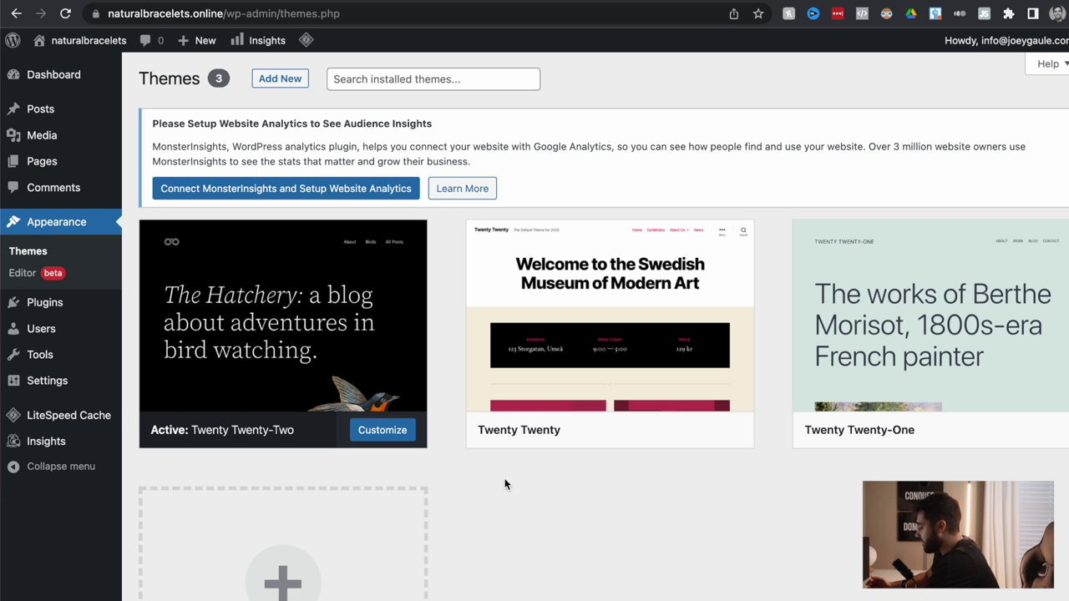
left_click(270, 79)
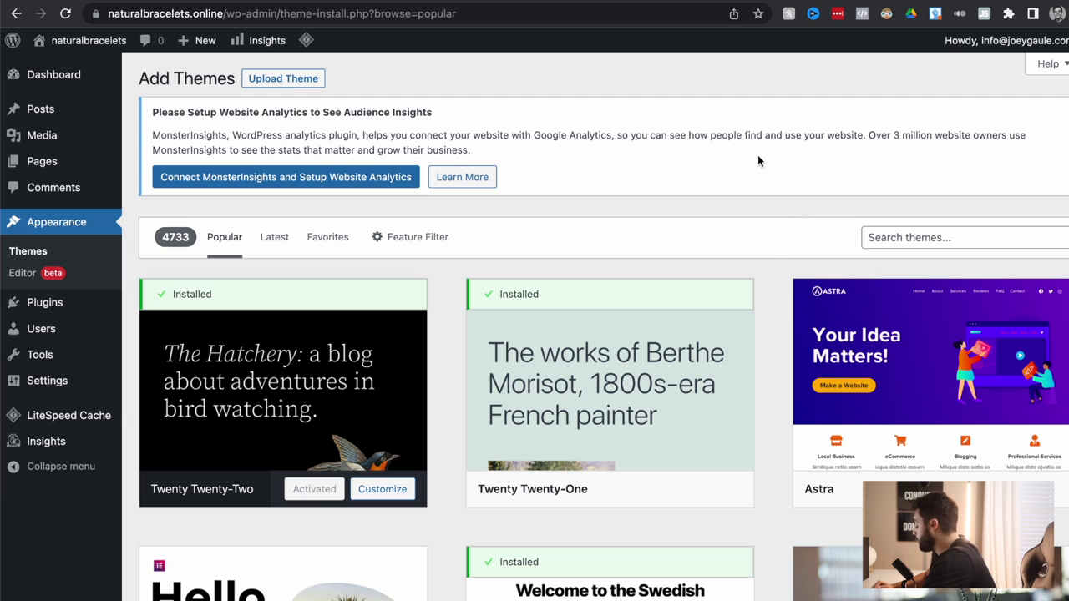
scroll(768, 251, "down", 2)
scroll(769, 255, "down", 2)
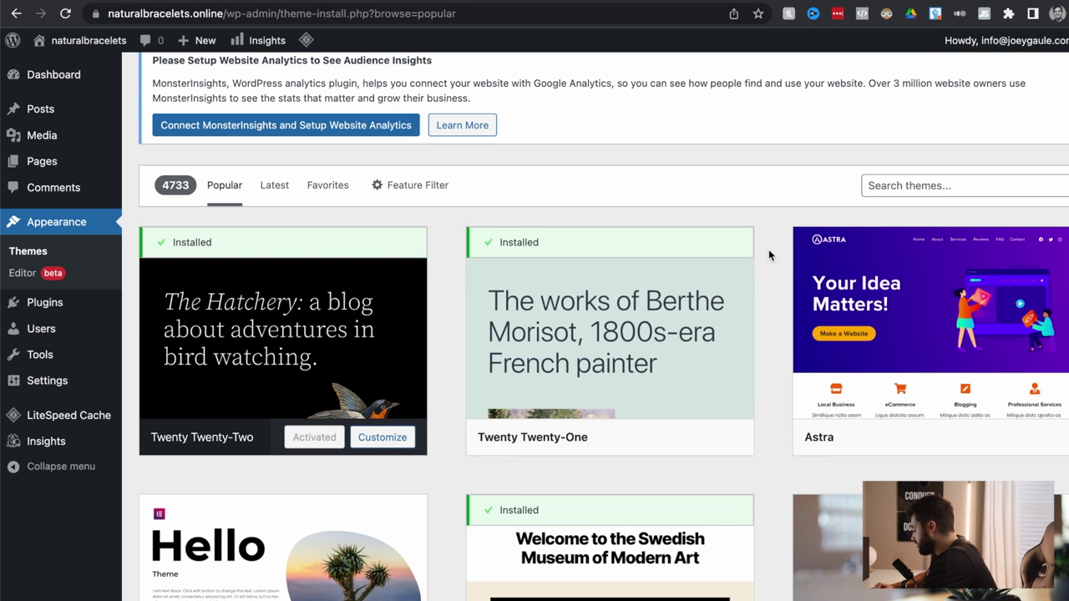
scroll(770, 254, "down", 5)
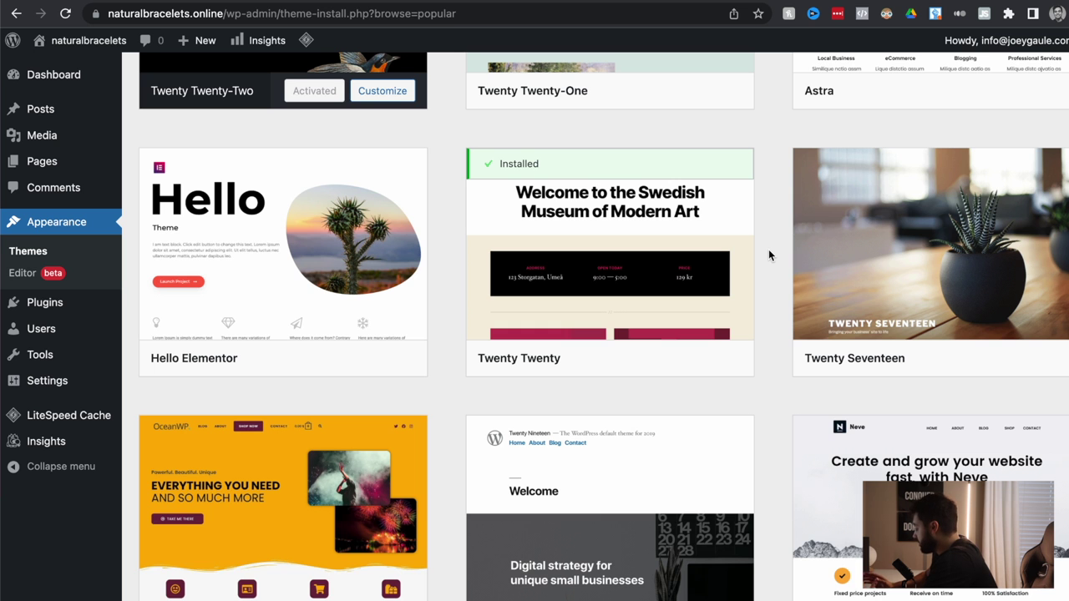
scroll(770, 255, "down", 3)
scroll(768, 251, "down", 5)
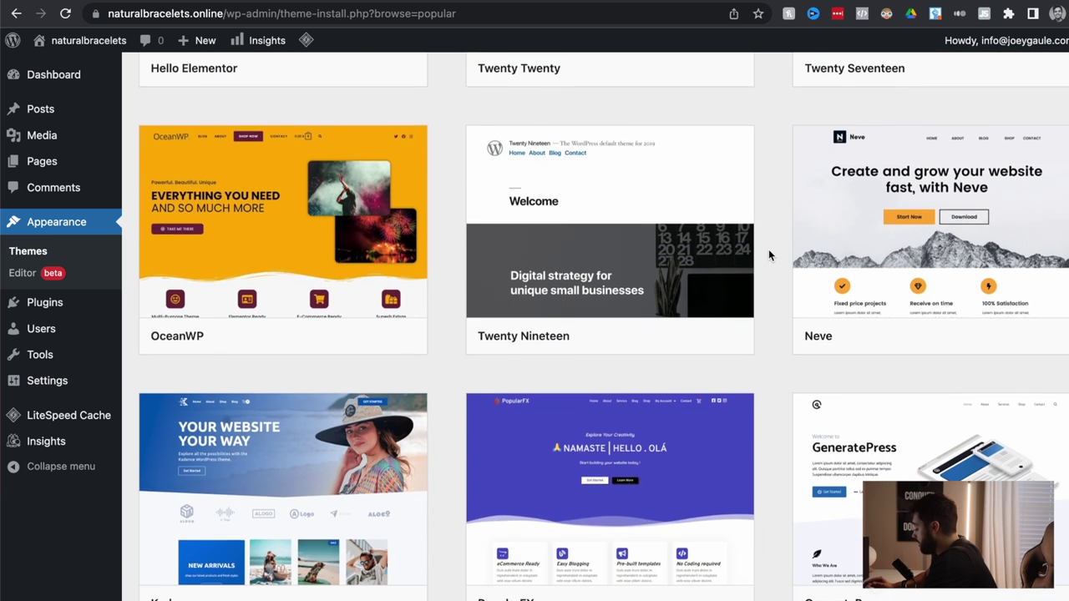
scroll(768, 249, "up", 10)
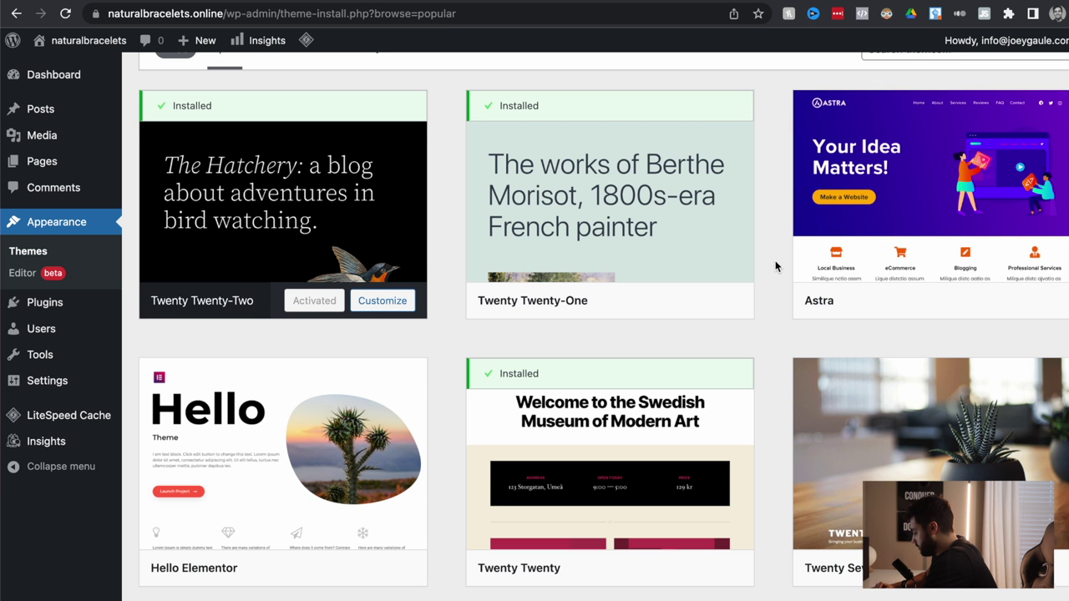
scroll(775, 266, "down", 8)
scroll(774, 266, "down", 3)
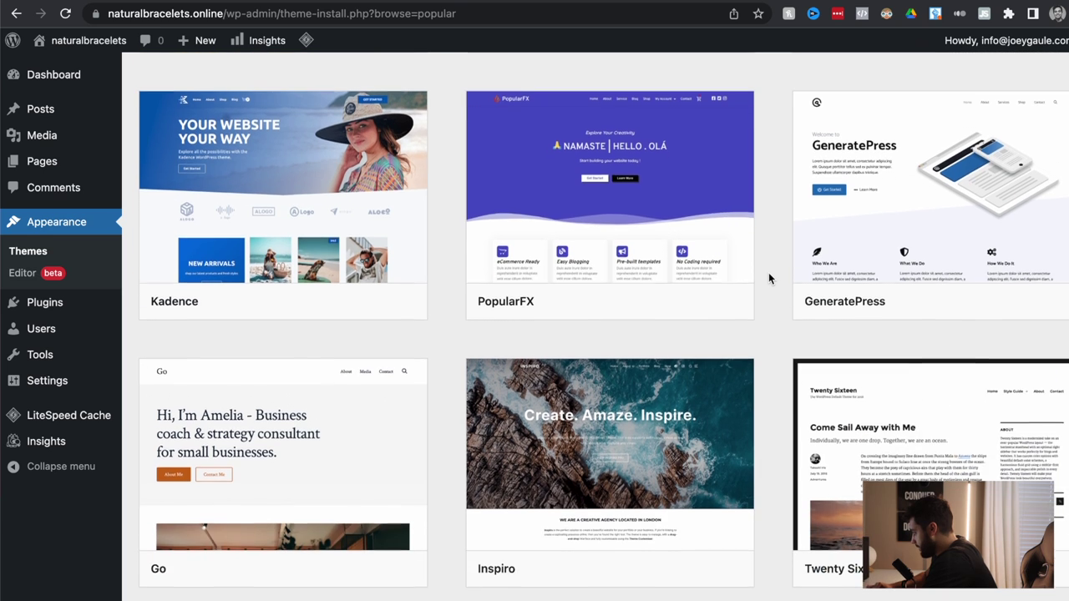
scroll(769, 272, "down", 1)
scroll(768, 278, "down", 2)
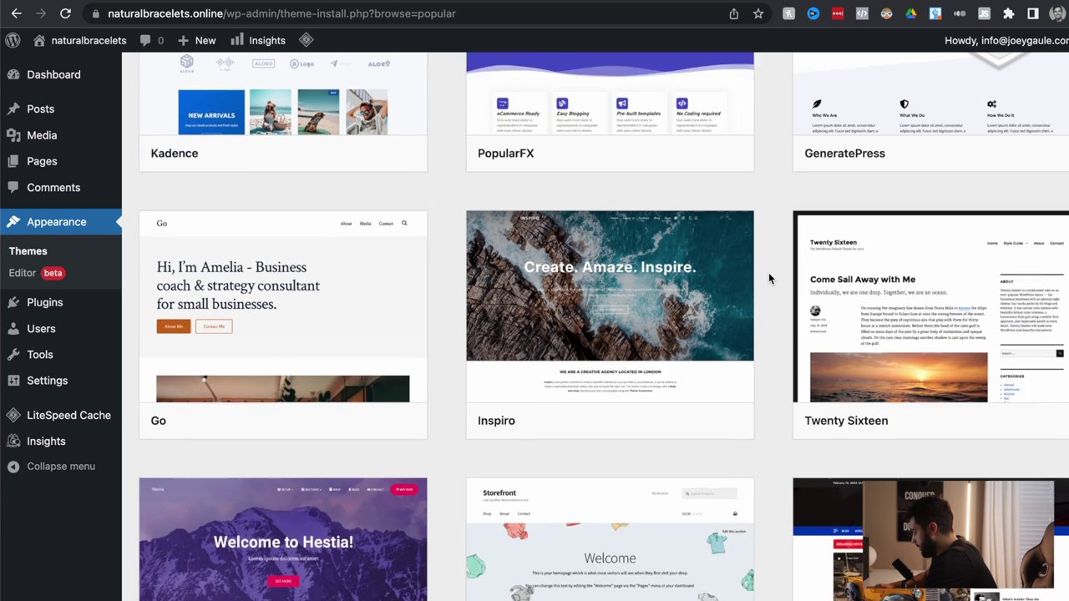
scroll(768, 278, "up", 12)
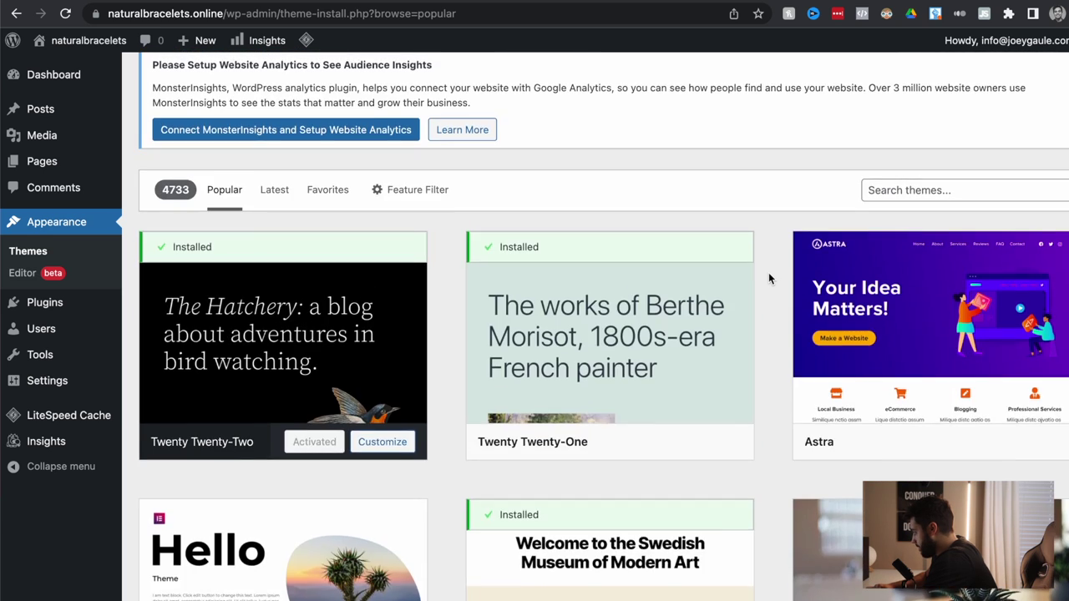
Install the Astra theme, then activate and publish it from its live preview
mouse_move(840, 313)
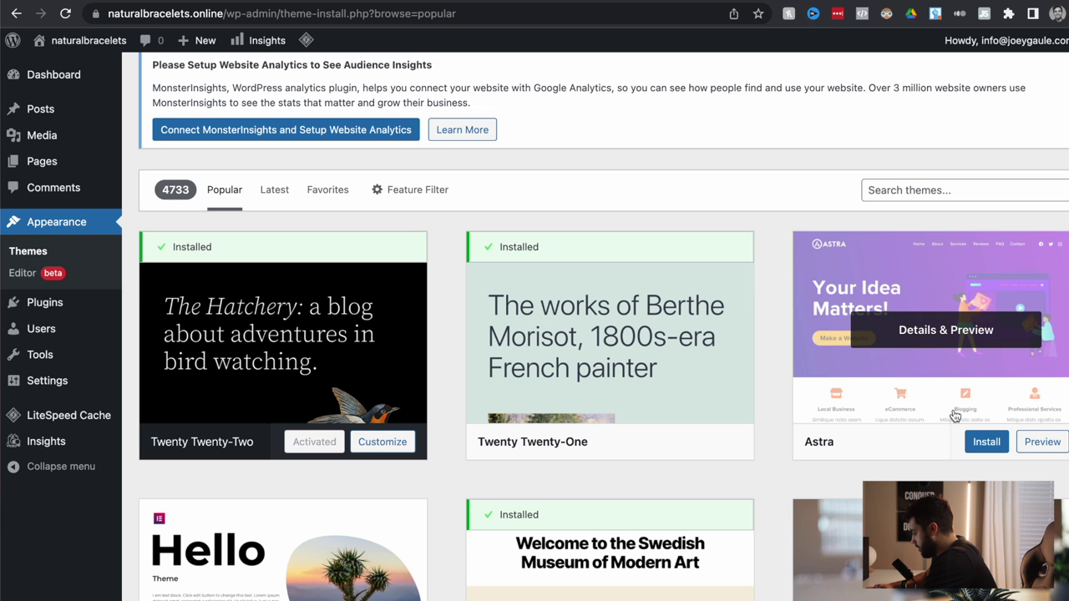
left_click(975, 443)
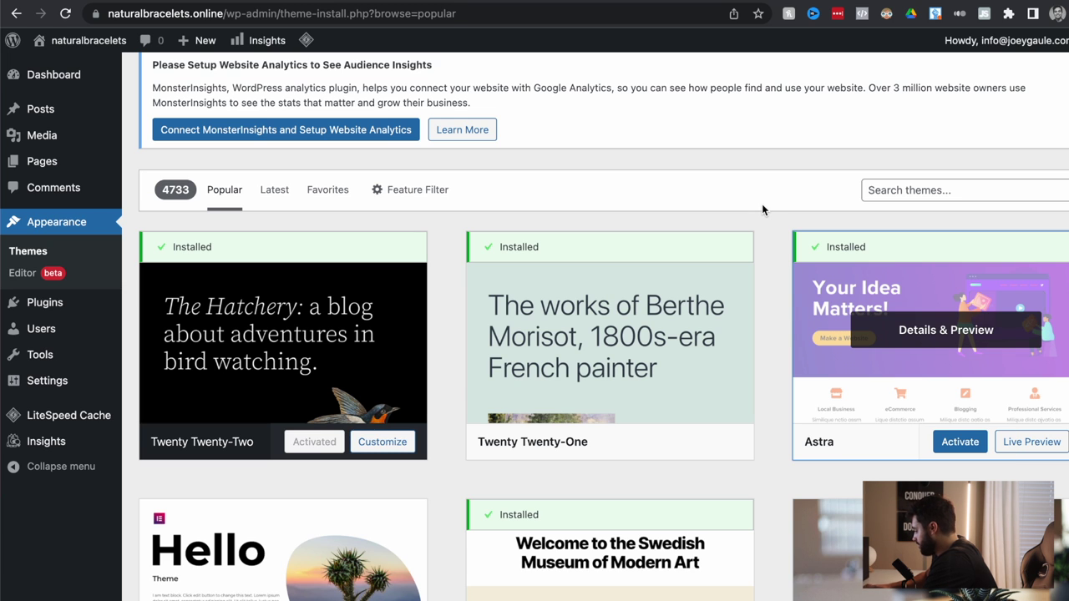
left_click(1032, 444)
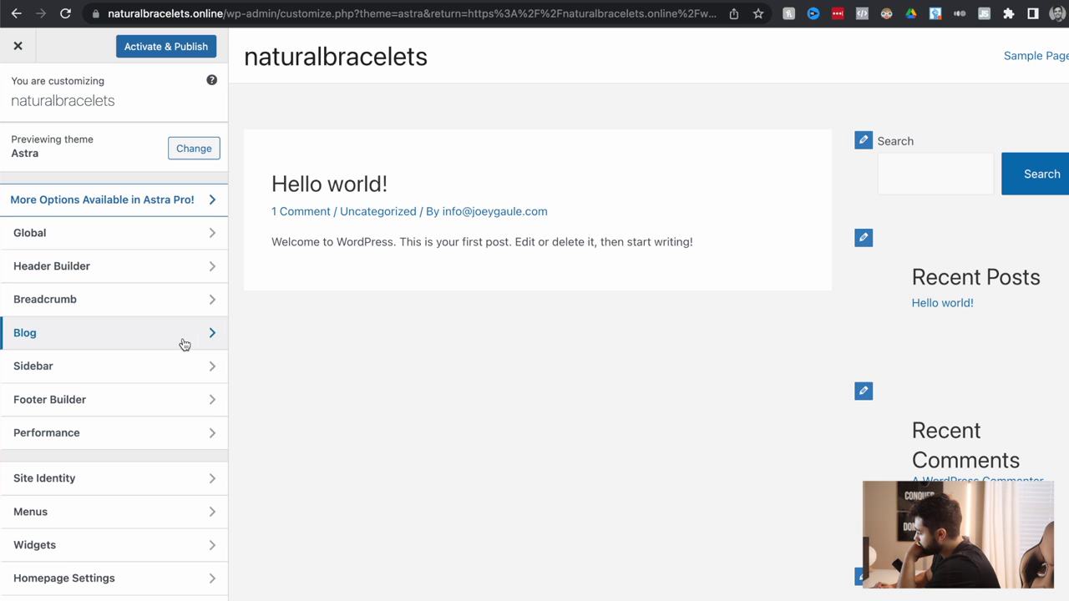
left_click(165, 45)
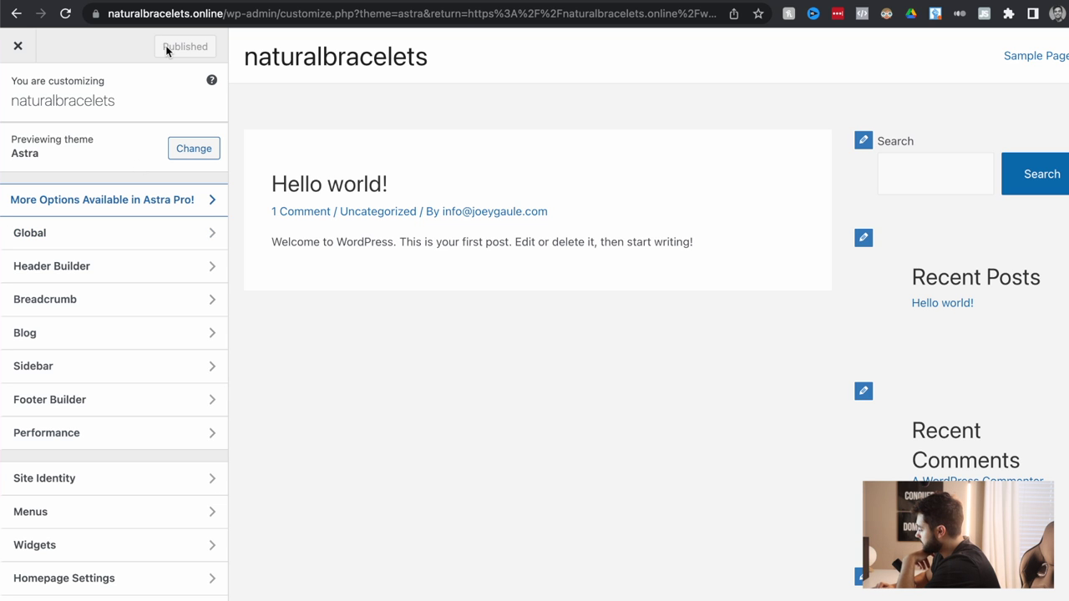
left_click(19, 49)
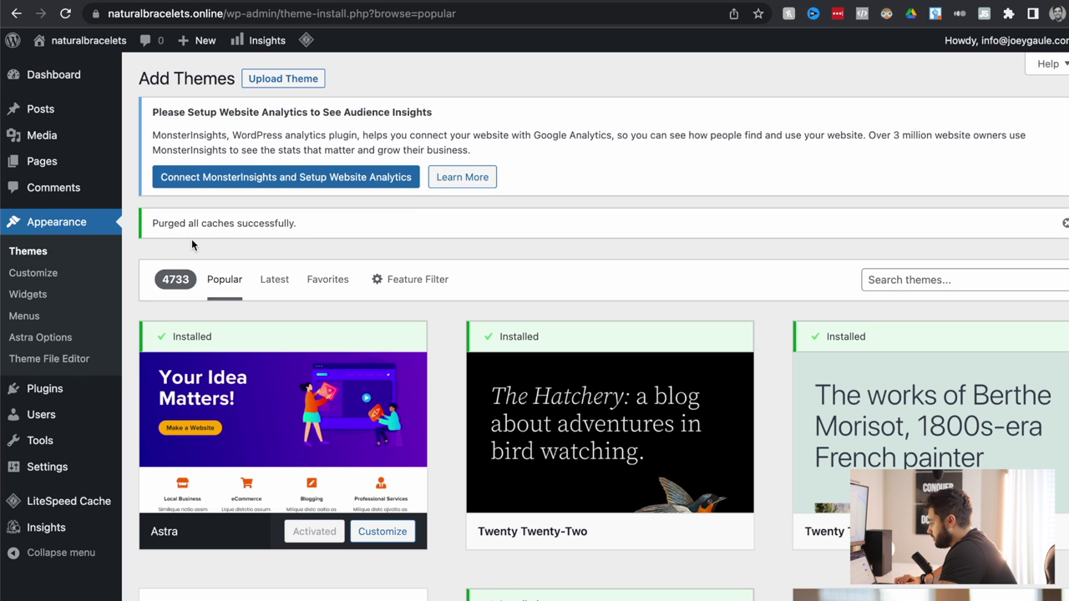
Install the Starter Templates importer plugin from the Astra theme options
left_click(70, 342)
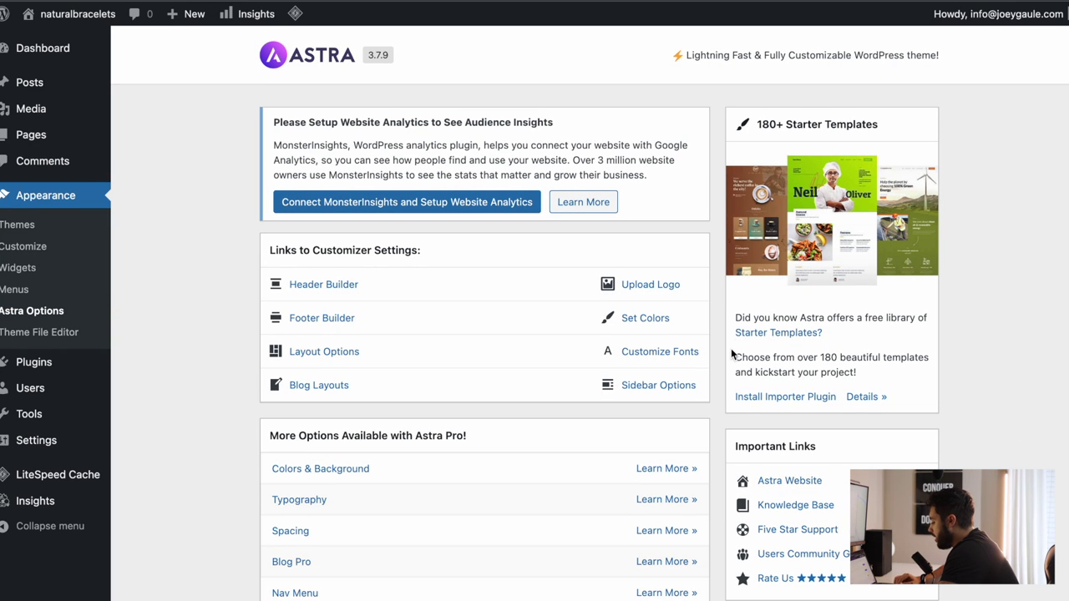
left_click(764, 398)
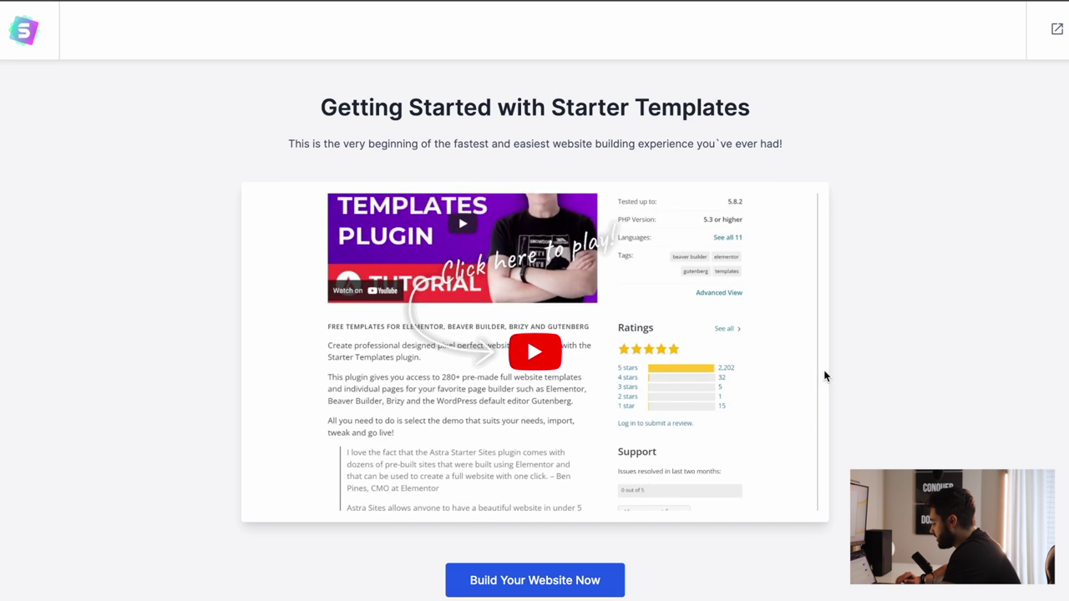
Start building the website with Elementor as the page builder and filter the starter templates by the Jewelry store category
left_click(582, 592)
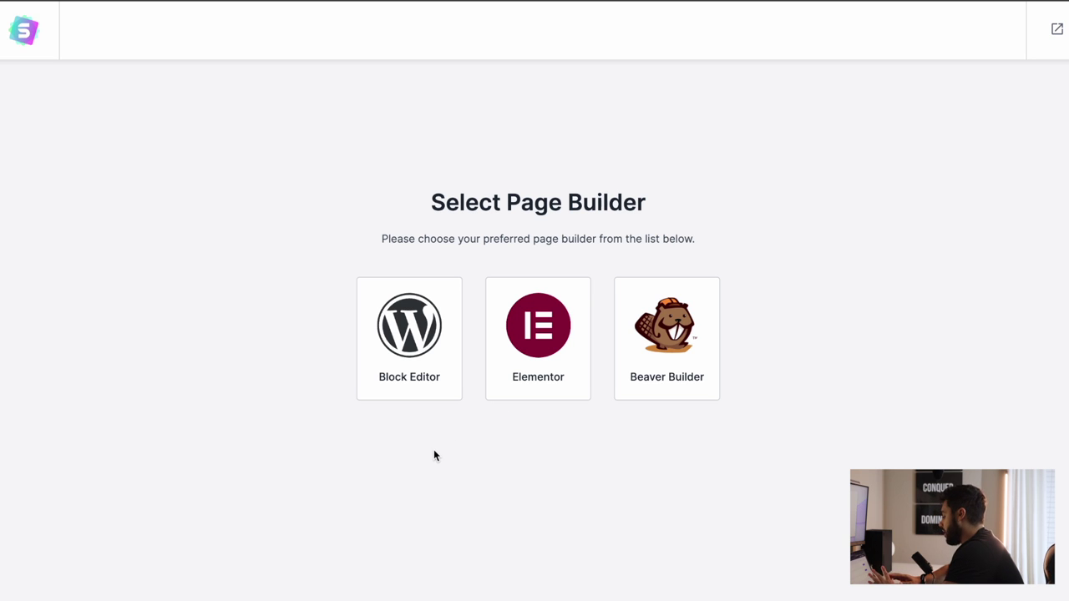
left_click(555, 334)
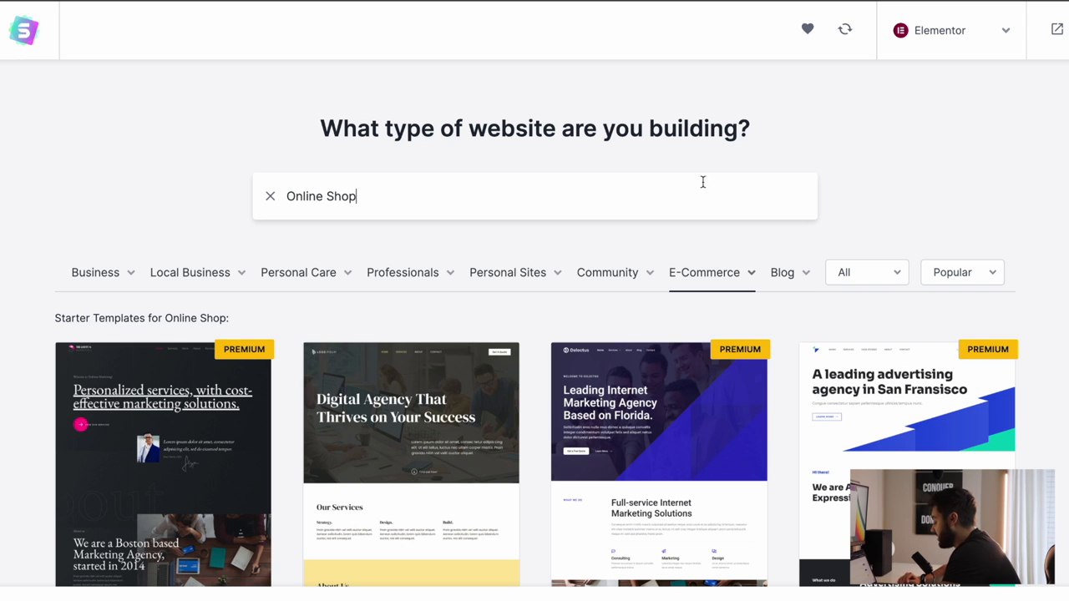
mouse_move(127, 282)
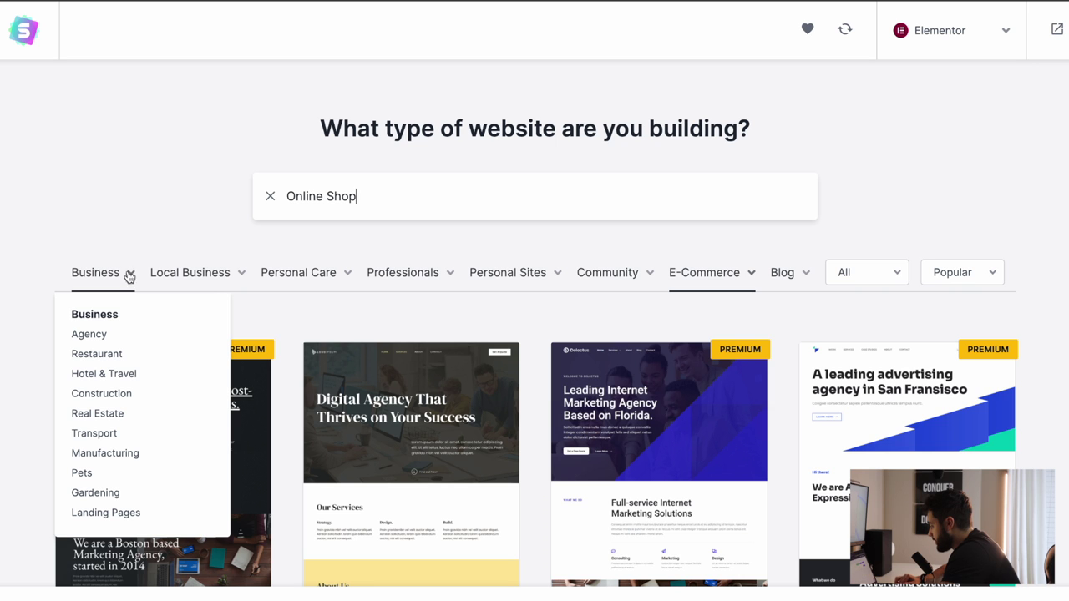
mouse_move(311, 287)
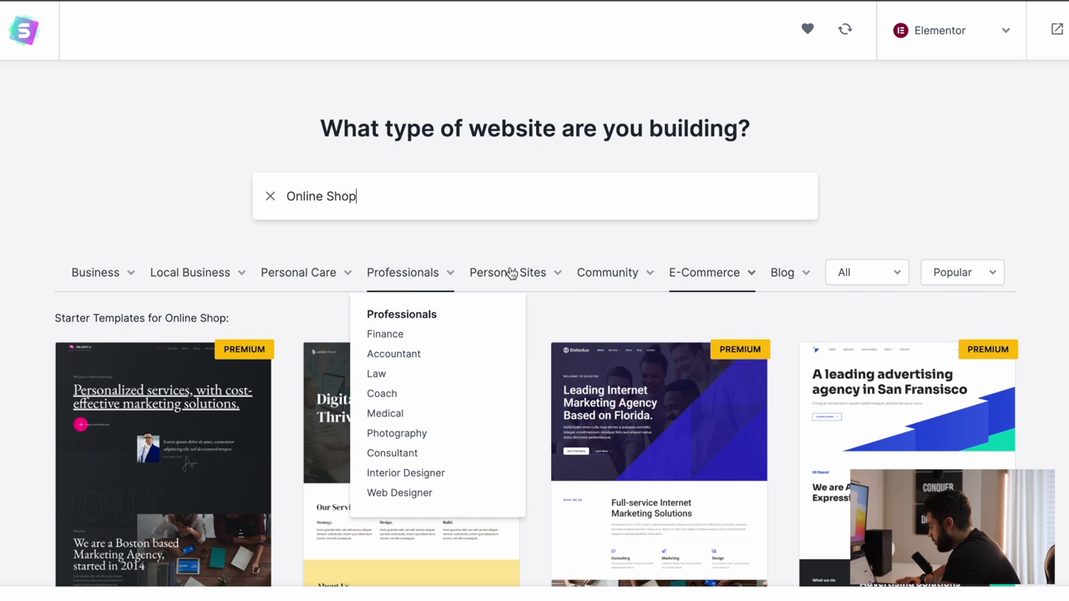
mouse_move(726, 284)
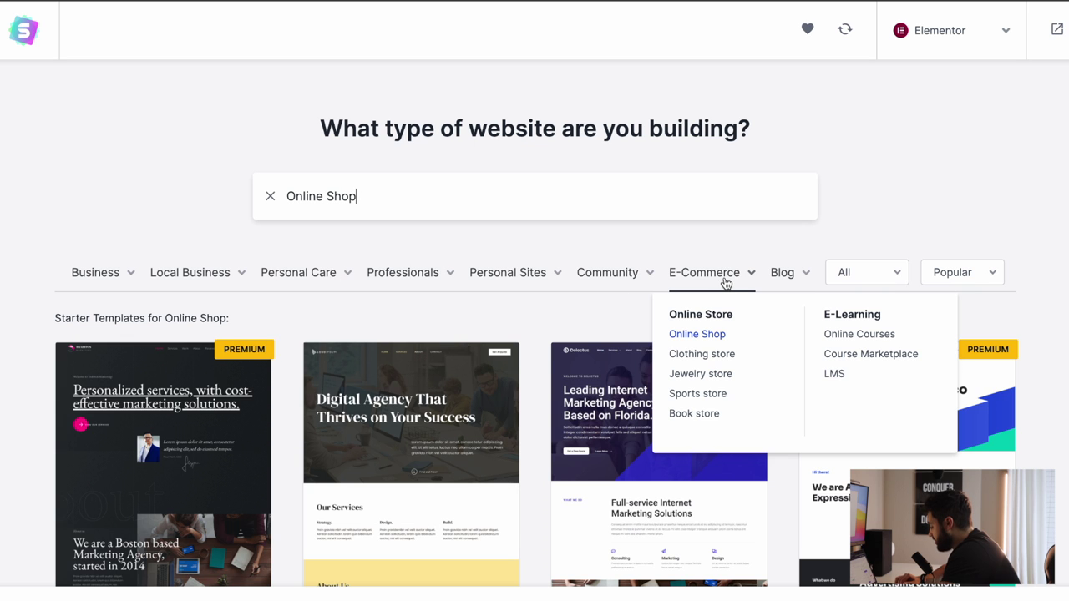
left_click(712, 379)
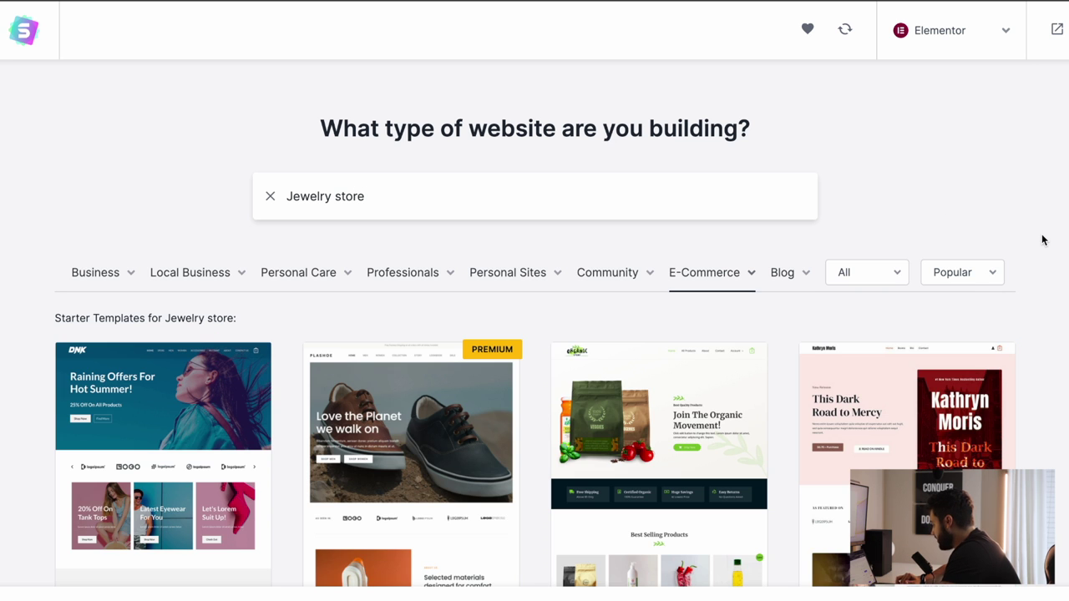
Look through the Jewelry store starter templates for a design that suits a bracelets shop
scroll(1041, 239, "down", 3)
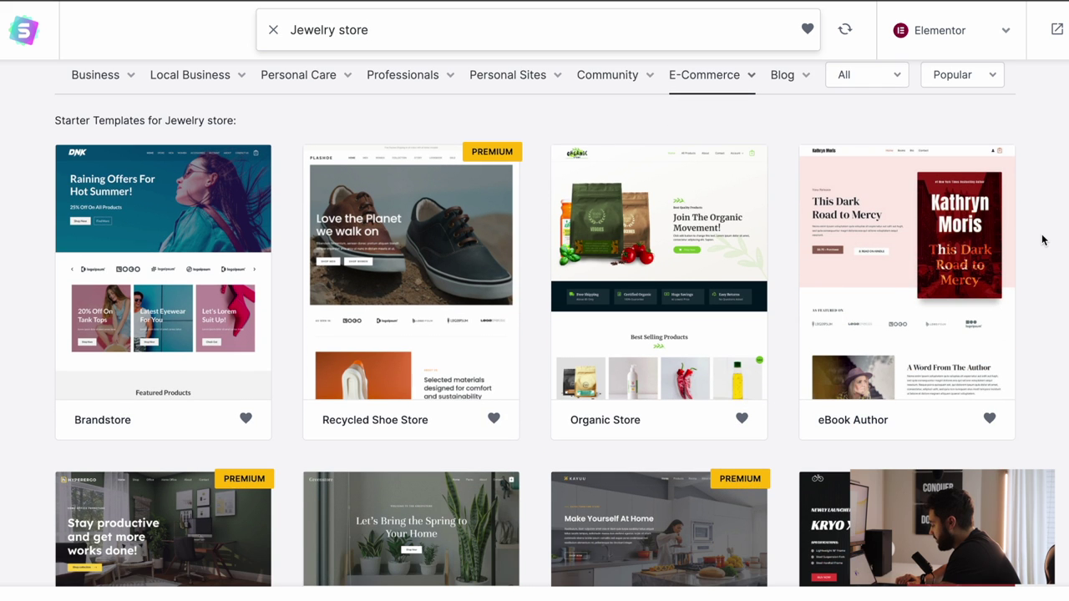
scroll(1041, 240, "down", 2)
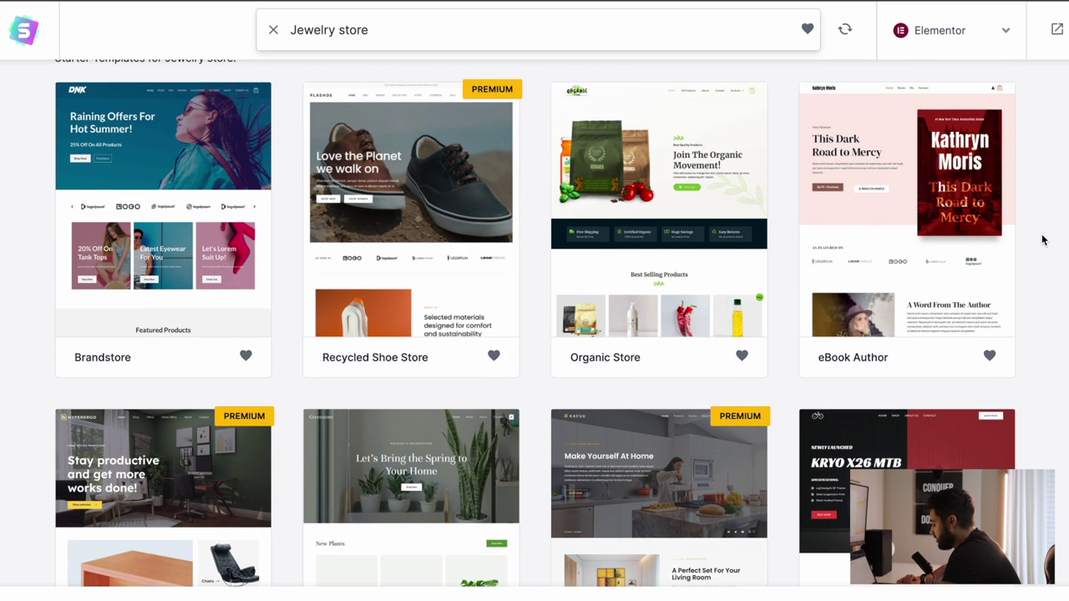
scroll(1041, 240, "down", 2)
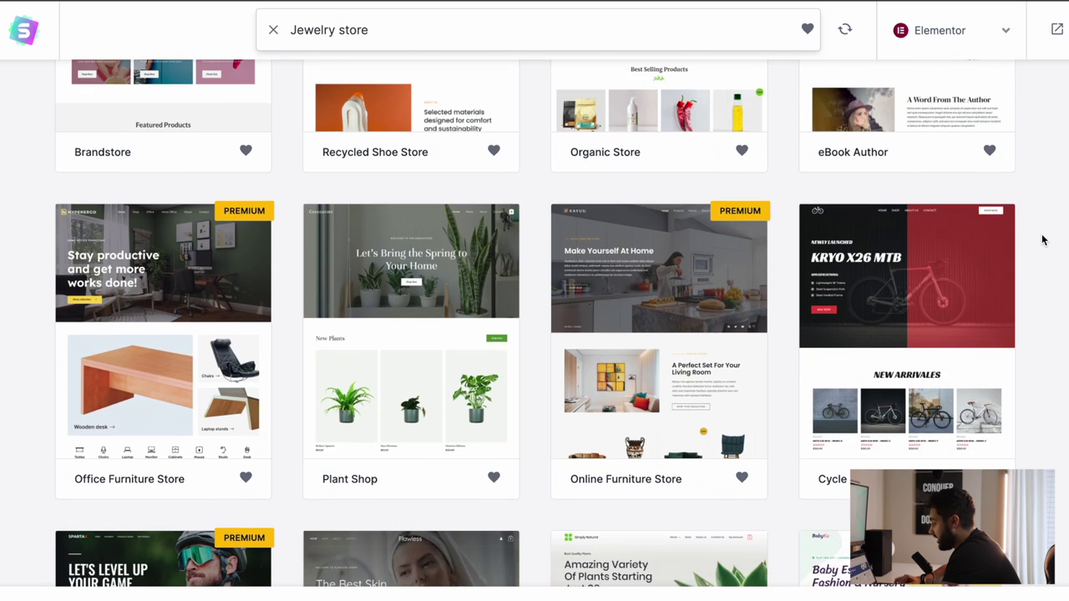
scroll(1041, 240, "down", 5)
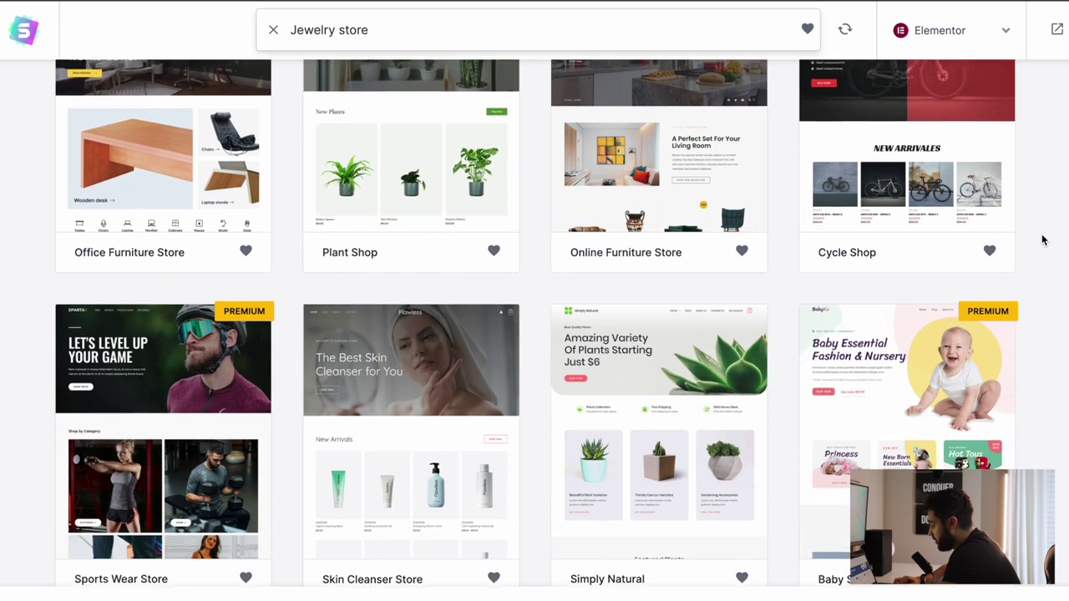
scroll(1042, 240, "down", 6)
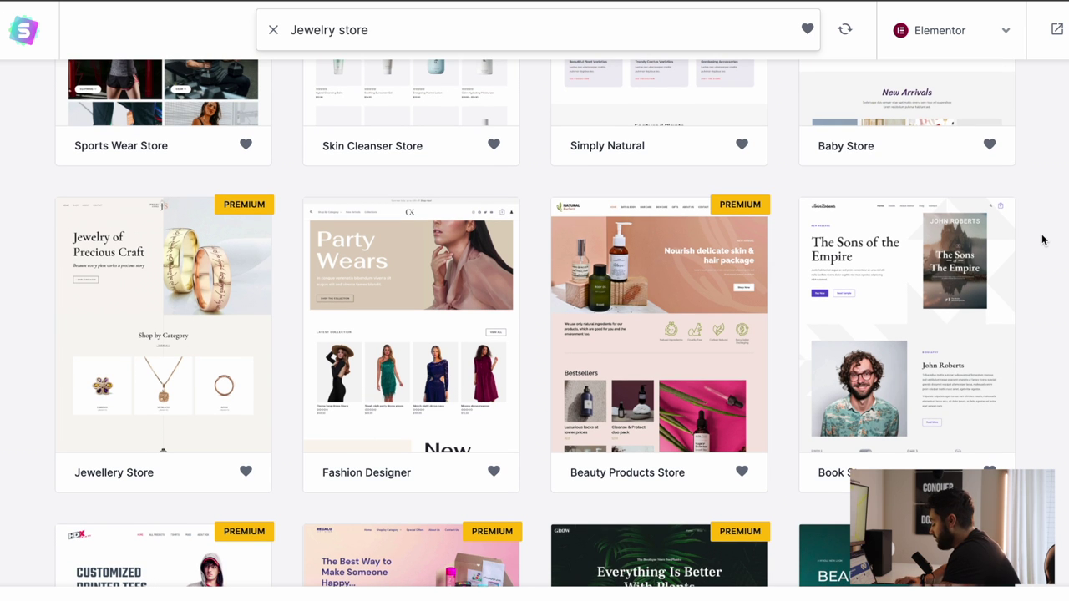
scroll(1041, 239, "down", 5)
scroll(1041, 240, "down", 2)
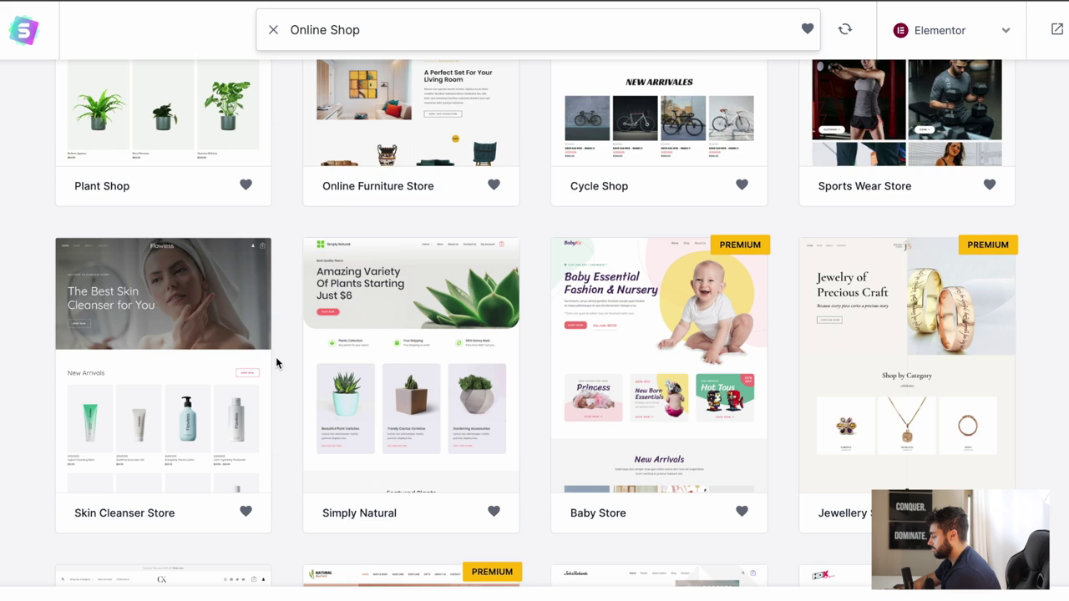
Compare the Online Shop starter templates and choose the Plant Shop template
scroll(278, 363, "down", 3)
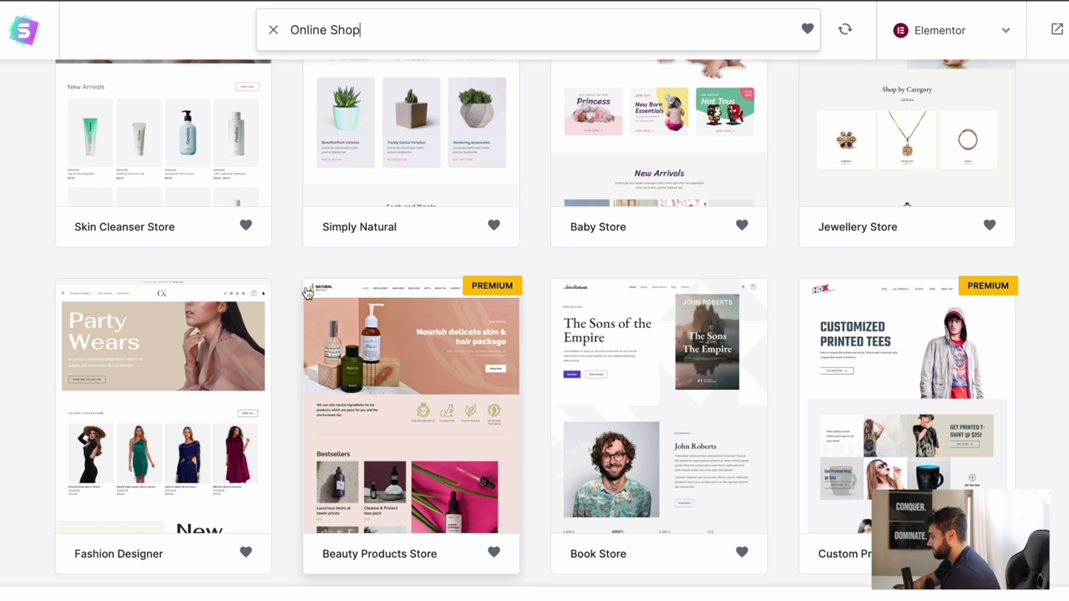
scroll(287, 239, "up", 2)
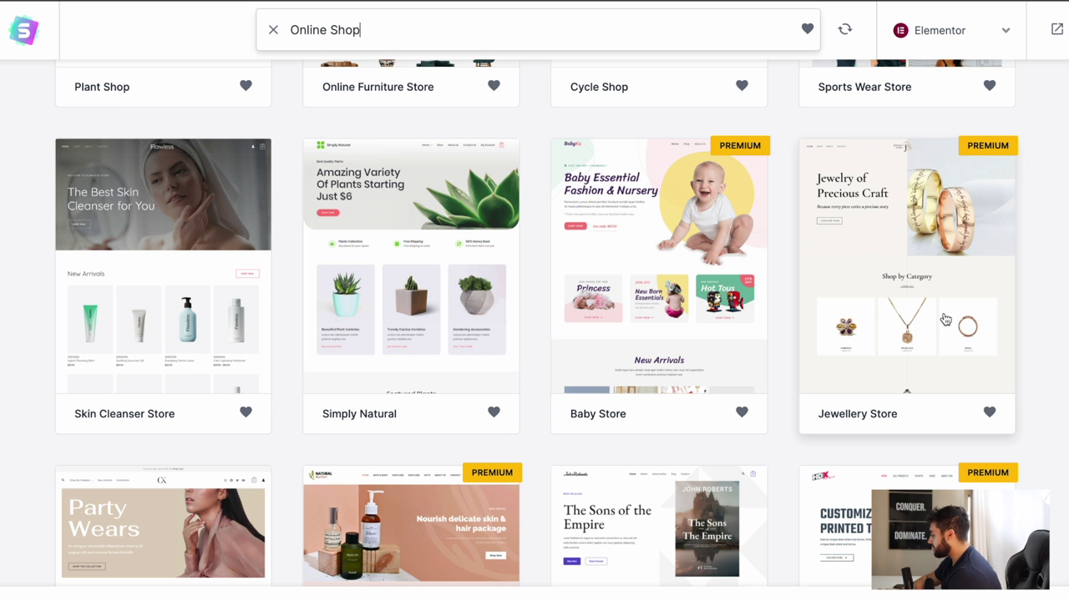
scroll(946, 320, "up", 3)
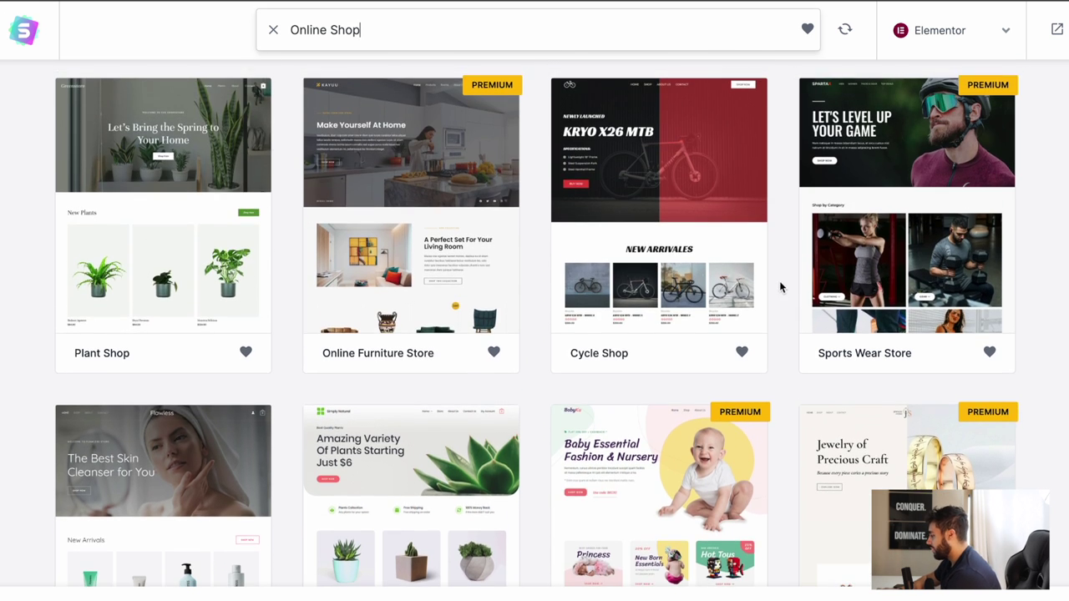
scroll(779, 285, "up", 2)
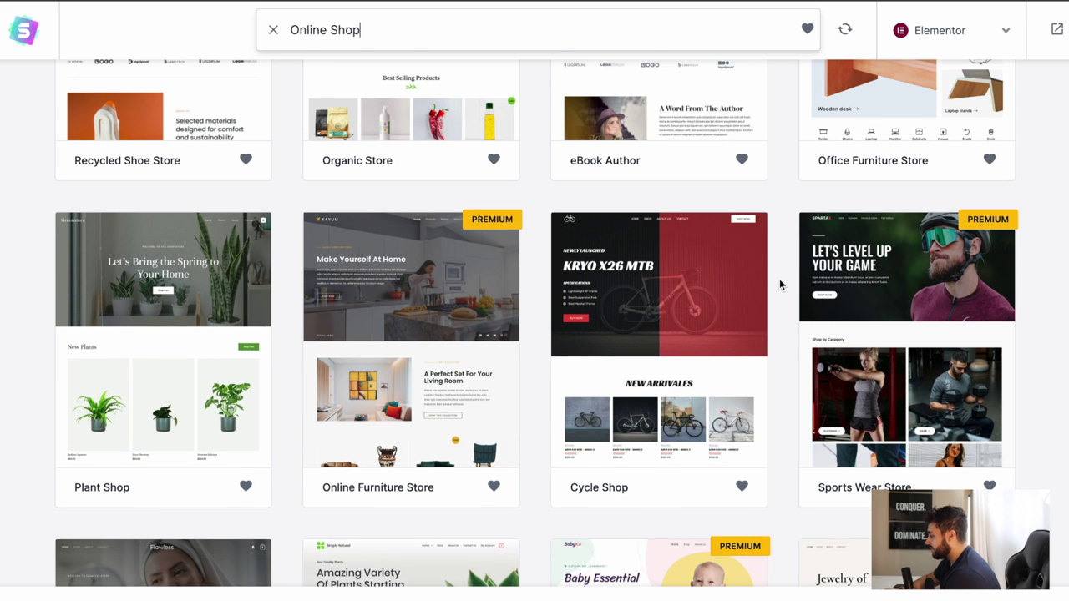
scroll(778, 284, "up", 3)
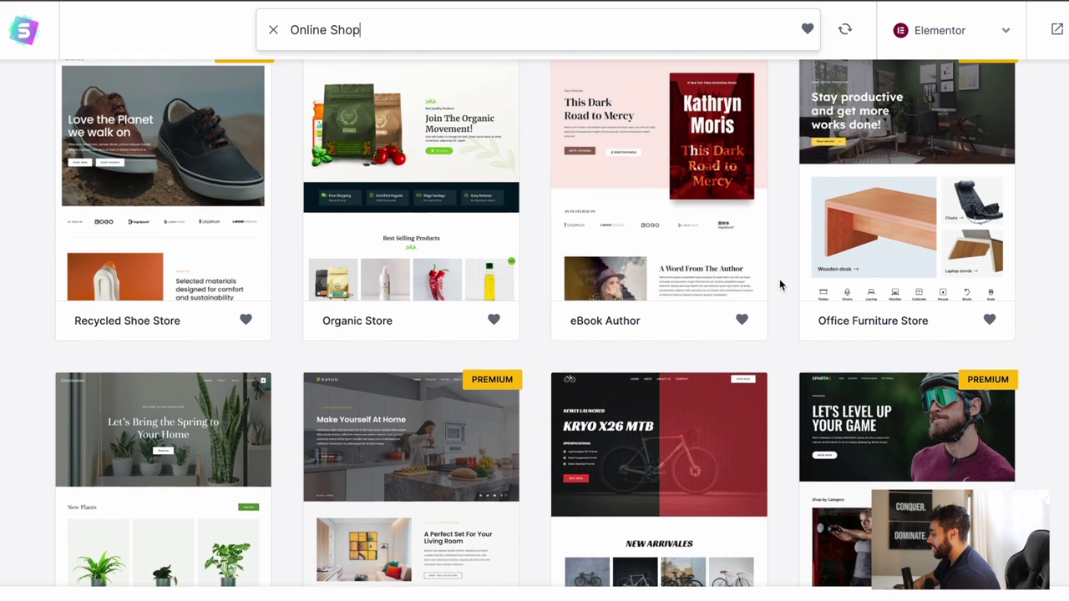
scroll(779, 279, "up", 1)
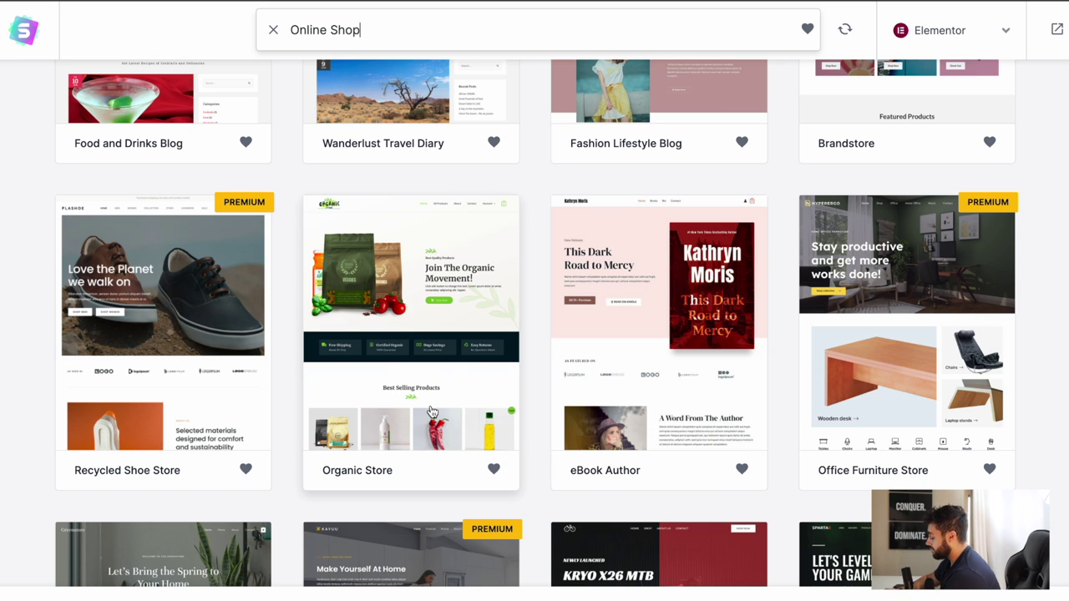
scroll(279, 329, "up", 2)
scroll(280, 317, "up", 1)
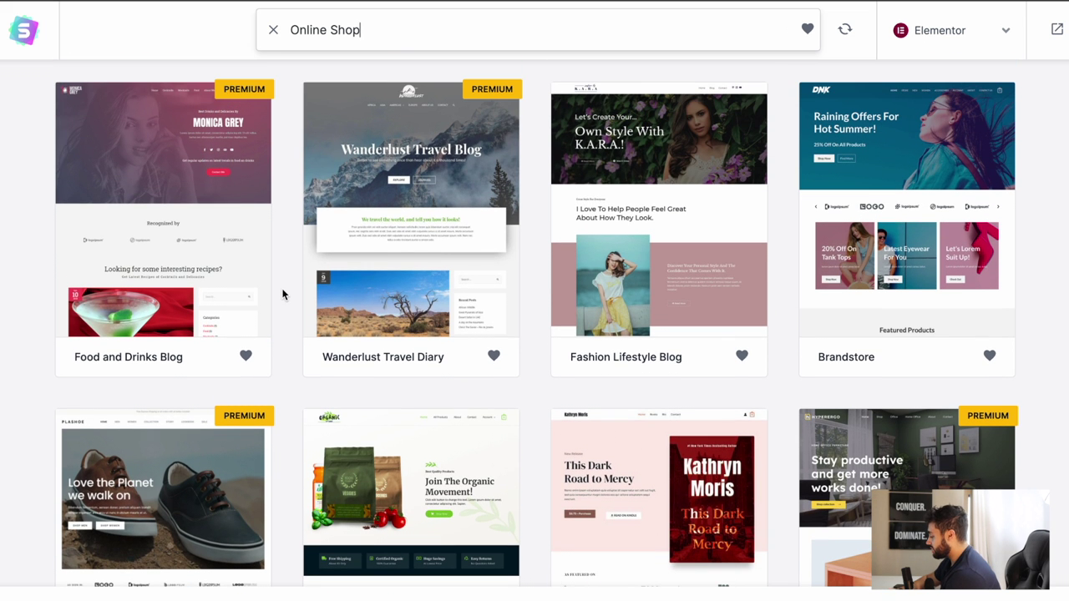
scroll(282, 294, "down", 8)
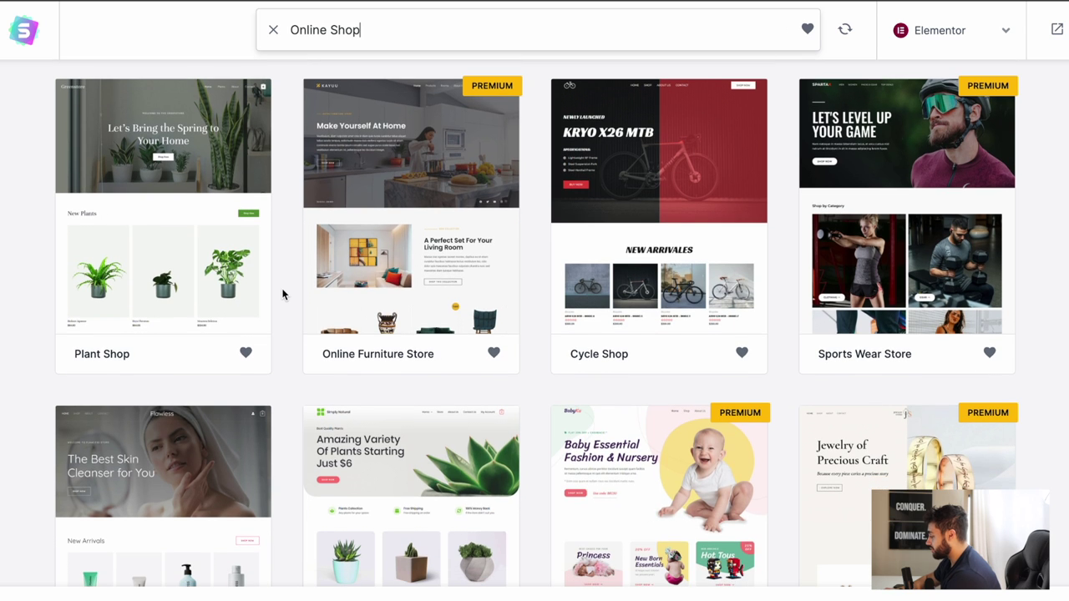
left_click(235, 279)
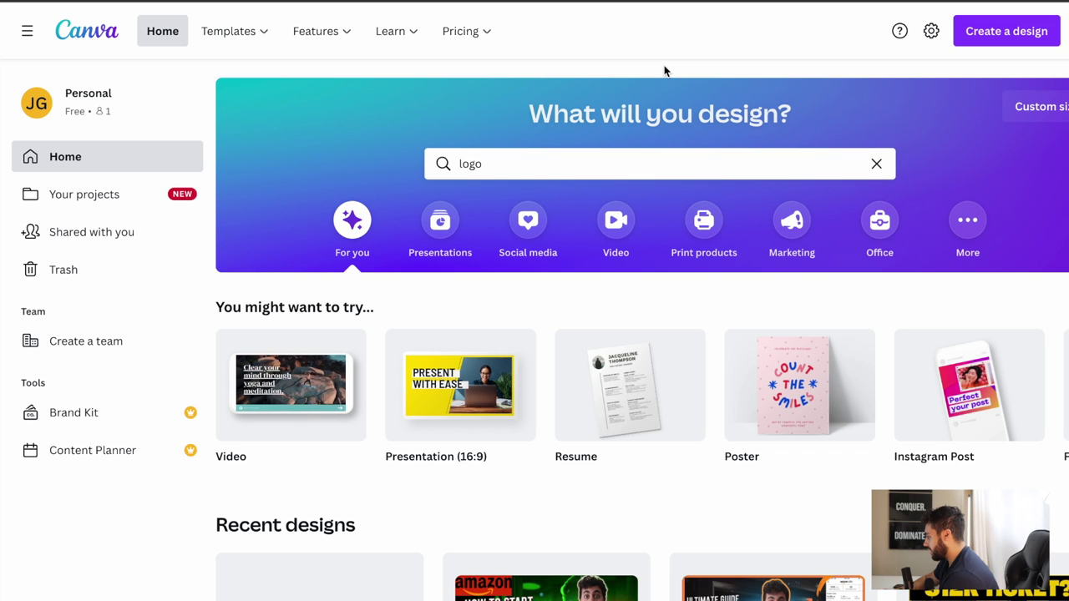
Switch to Canva, search for logo templates and filter them by the Minimalist style
left_click(536, 167)
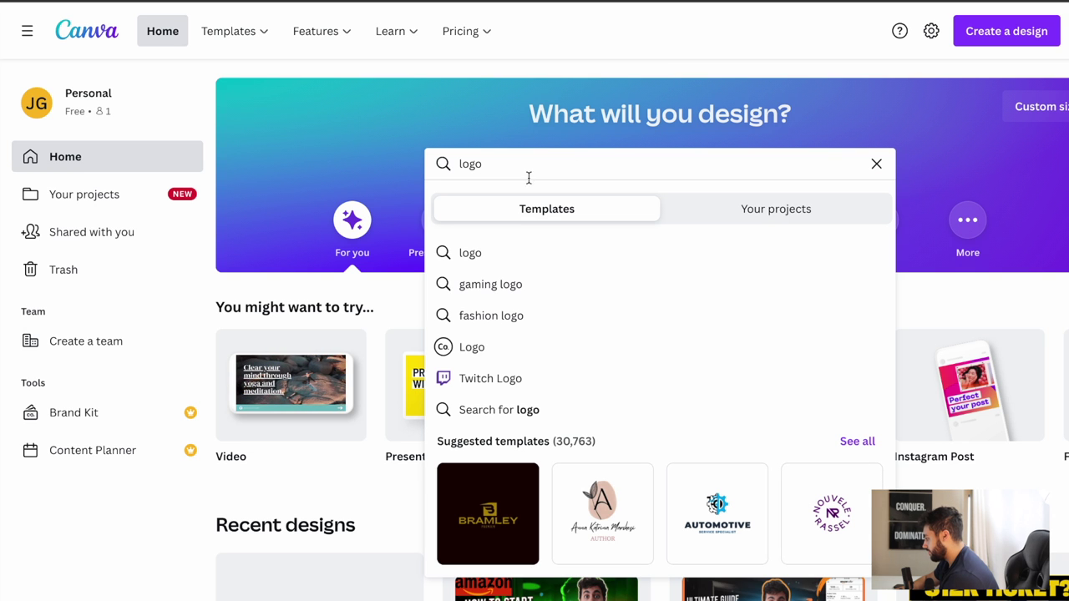
left_click(488, 255)
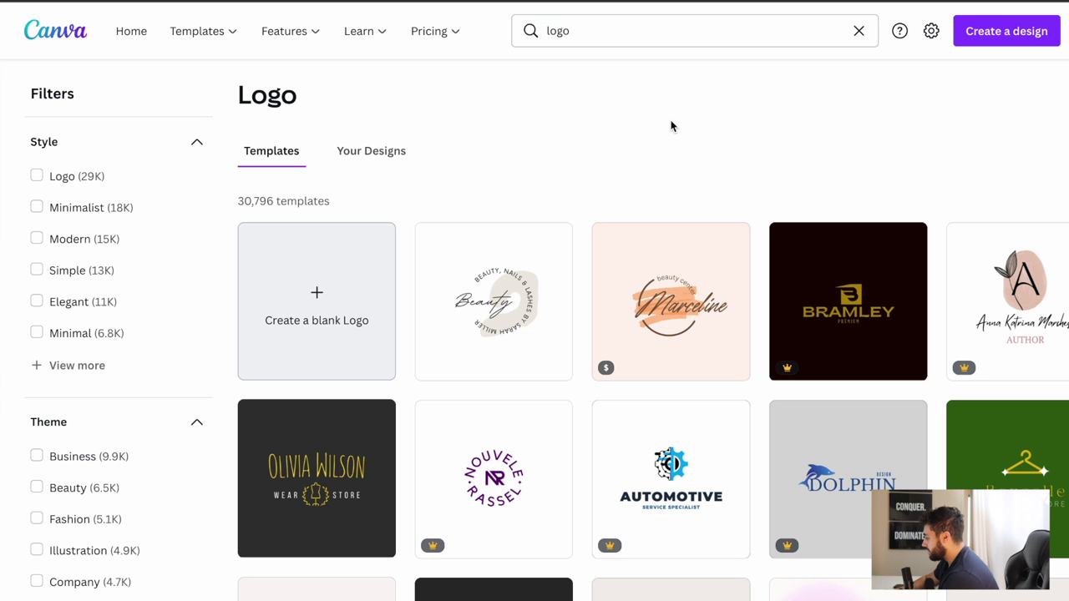
scroll(538, 126, "down", 1)
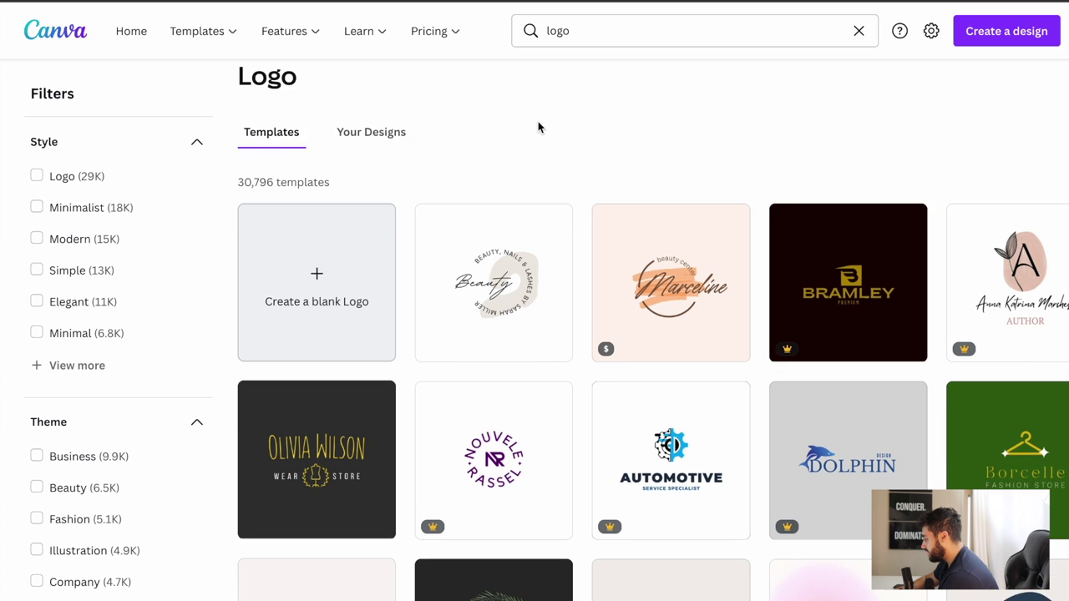
scroll(538, 126, "down", 2)
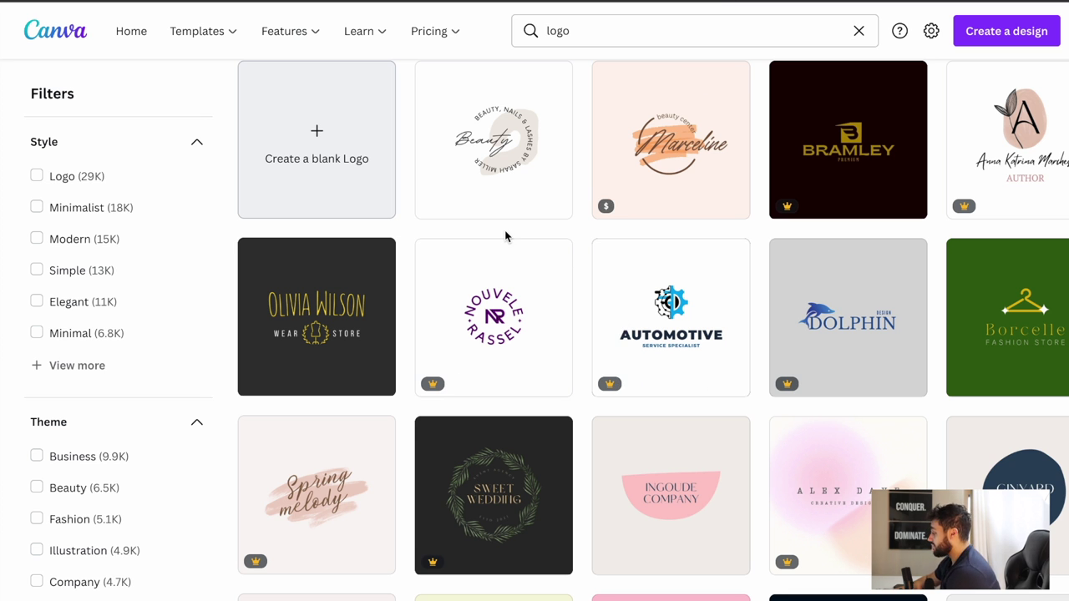
scroll(504, 236, "down", 3)
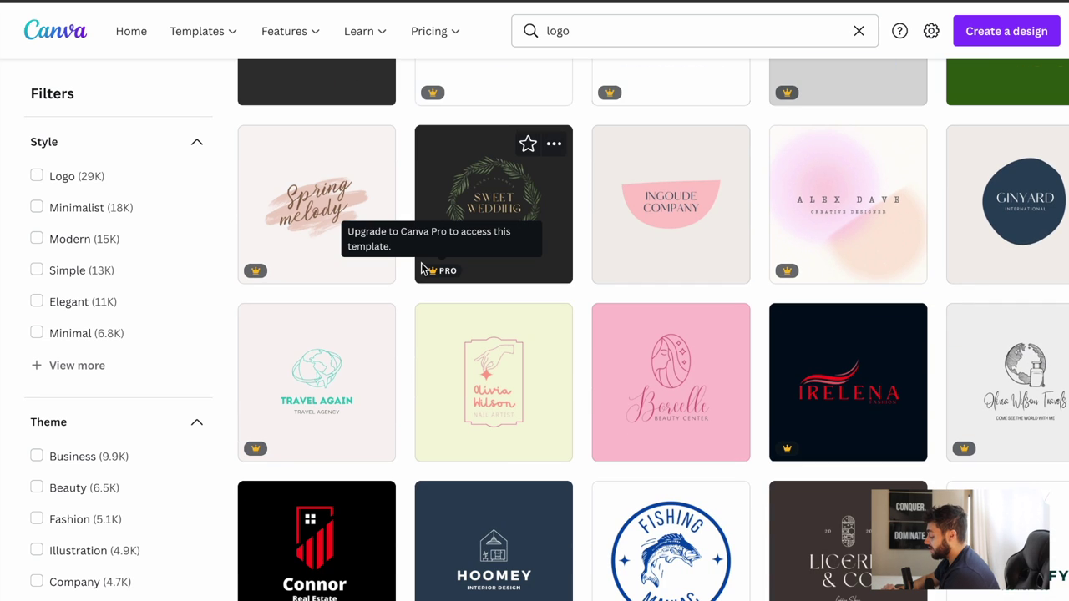
left_click(36, 207)
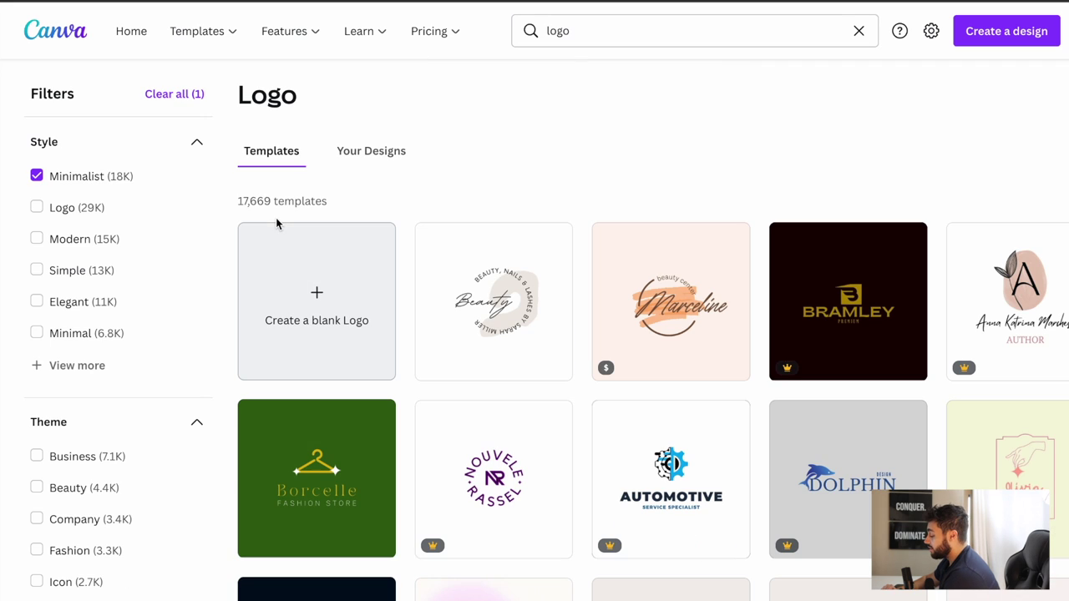
Browse the Minimalist logo templates for a design that could serve as the shop's logo
scroll(624, 159, "down", 1)
scroll(624, 162, "down", 1)
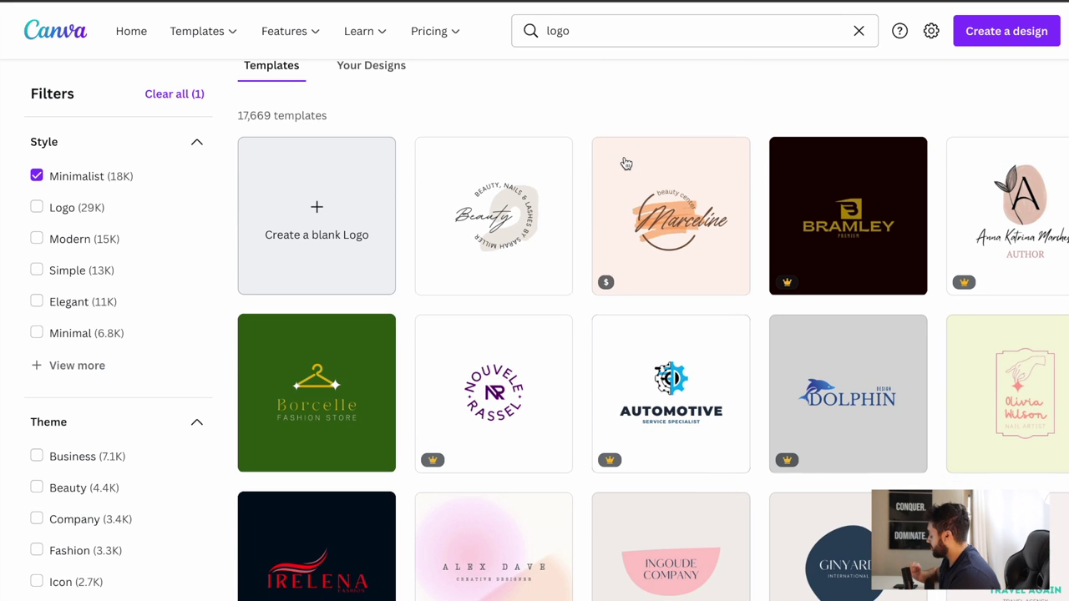
scroll(687, 271, "down", 3)
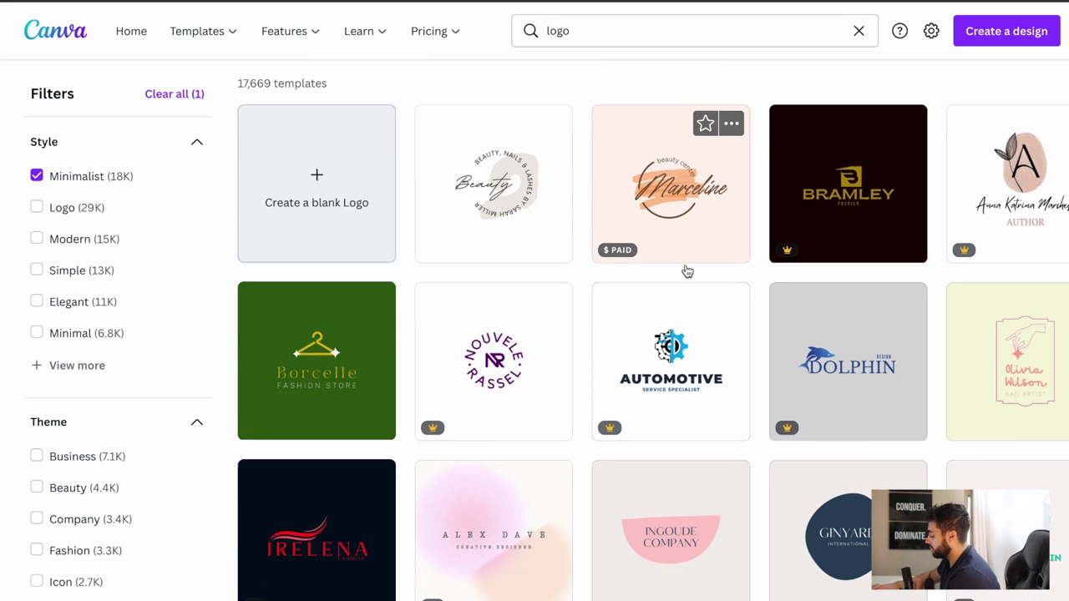
scroll(686, 271, "down", 3)
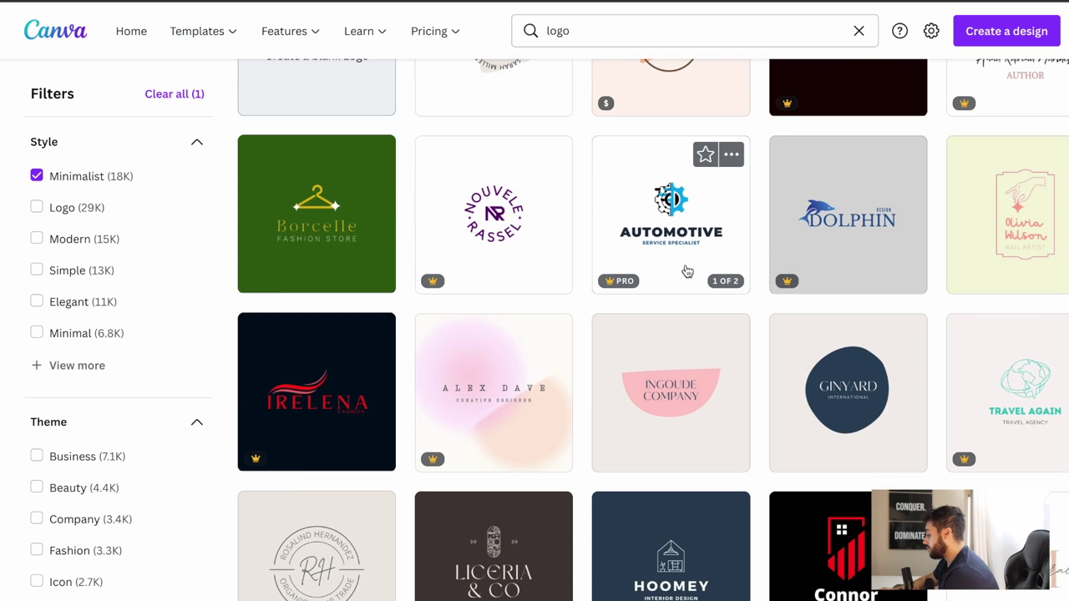
scroll(687, 271, "down", 1)
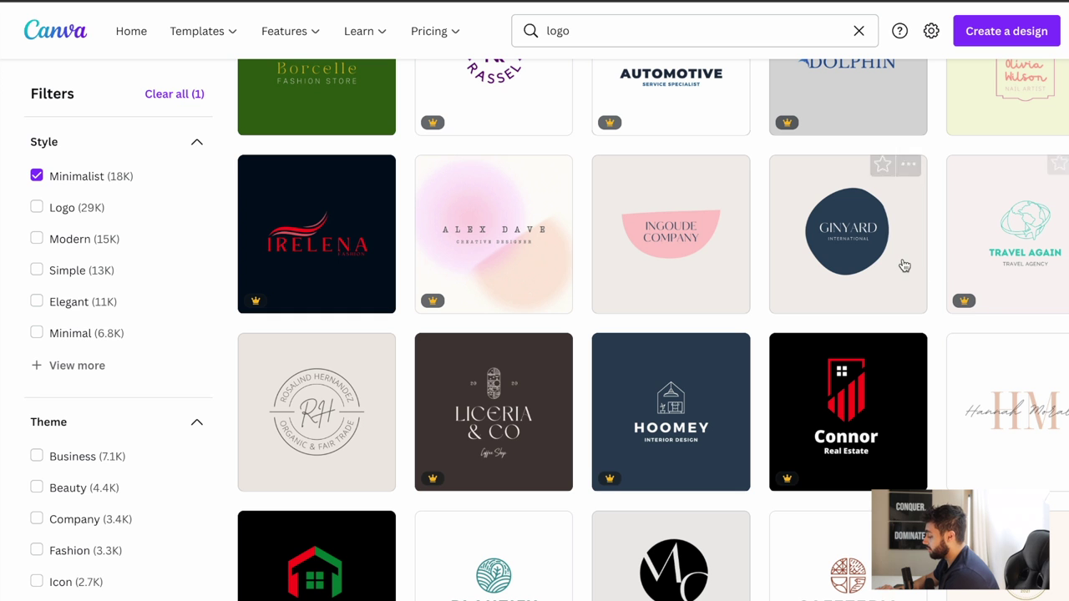
scroll(895, 264, "down", 3)
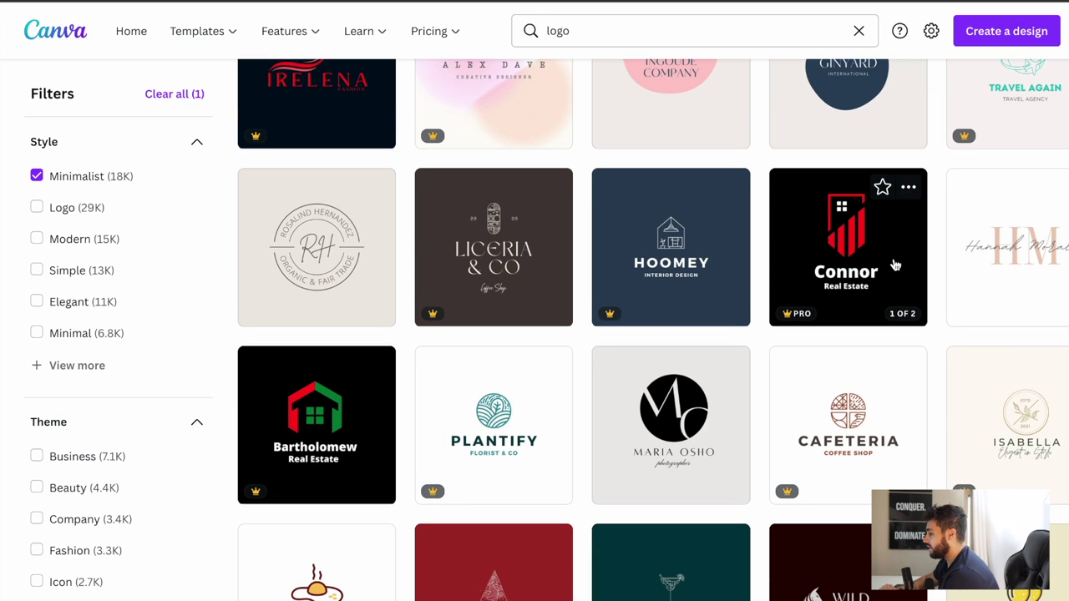
scroll(723, 376, "down", 3)
scroll(401, 376, "down", 3)
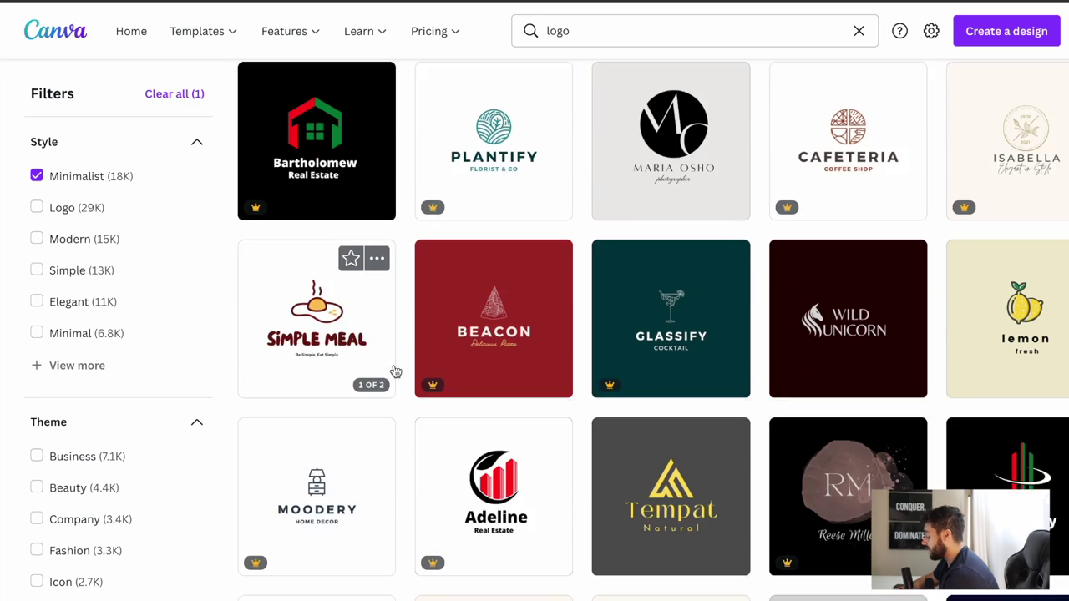
scroll(546, 331, "down", 3)
scroll(775, 346, "down", 4)
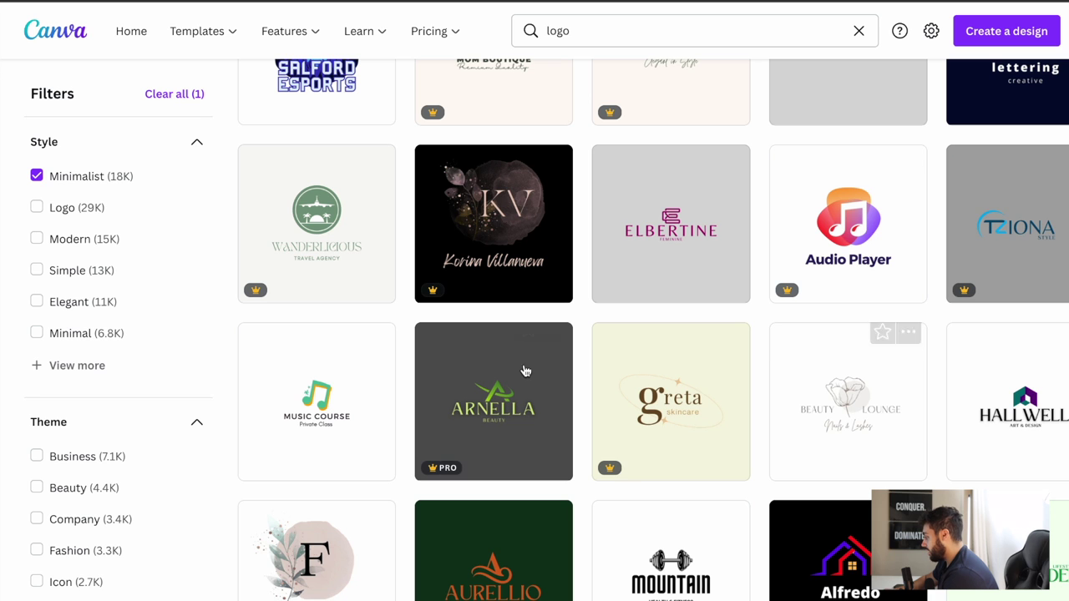
scroll(525, 355, "up", 10)
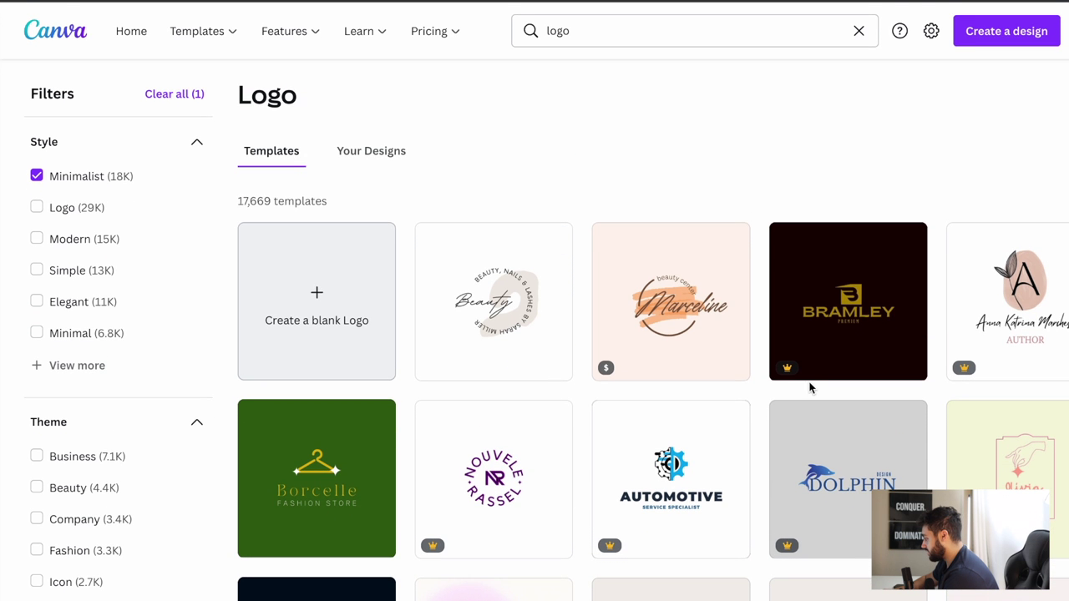
Filter the logo templates by the Beauty and Fashion themes, browse the designs and open the beige circular Decoris Chic Co. template
scroll(181, 498, "down", 2)
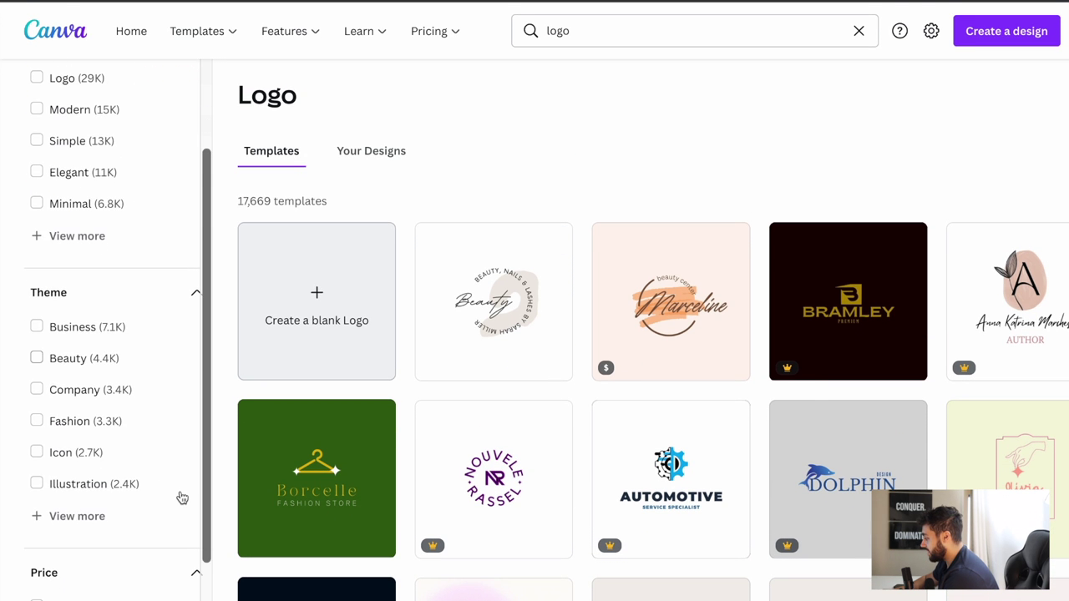
left_click(37, 358)
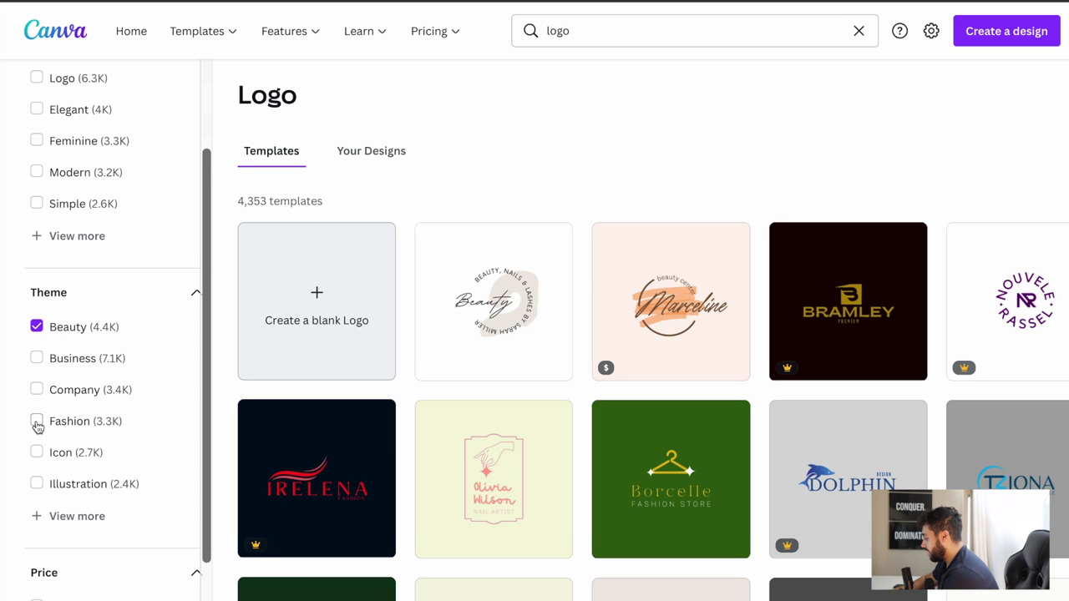
left_click(36, 420)
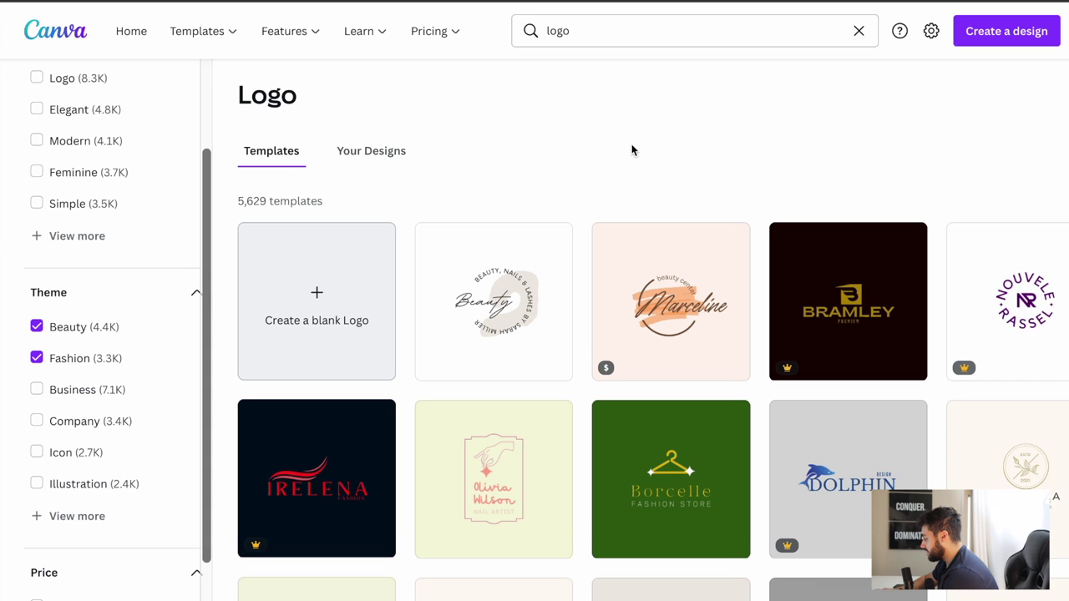
scroll(632, 150, "down", 1)
scroll(632, 150, "down", 1)
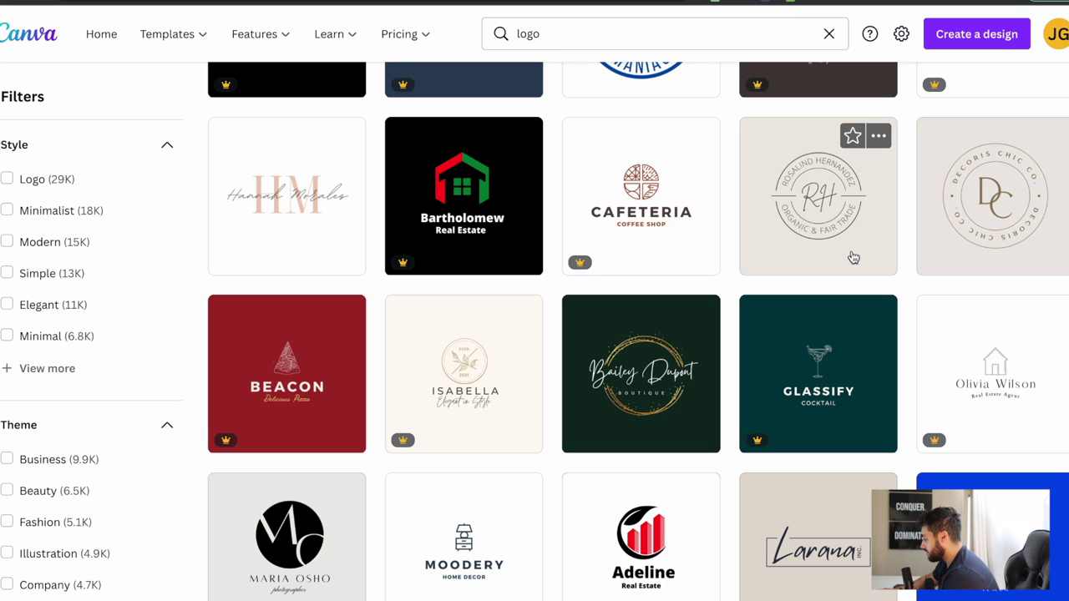
left_click(972, 197)
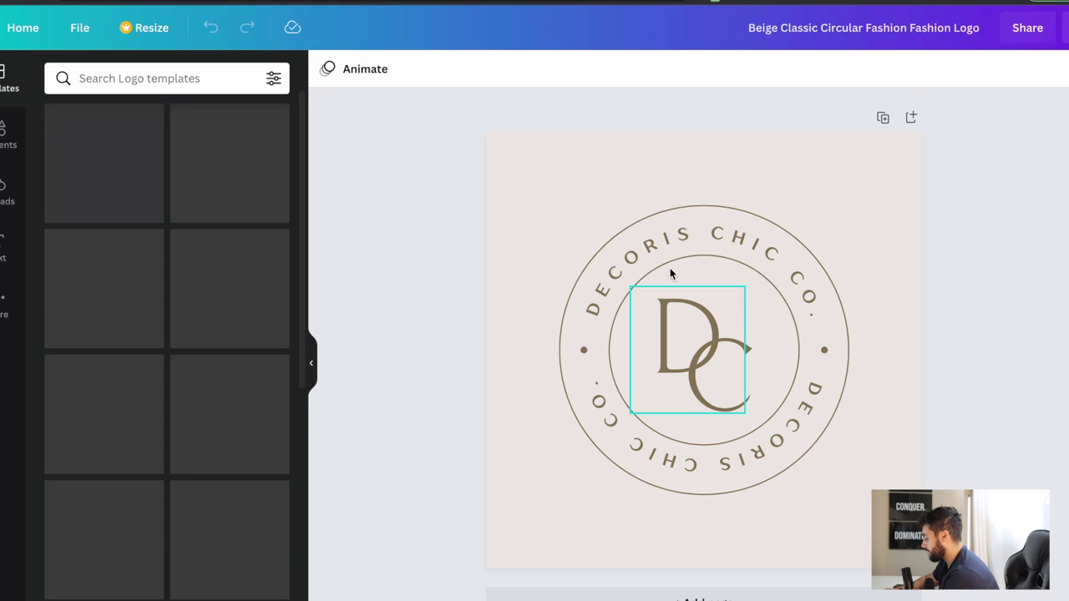
double_click(702, 321)
left_click(673, 312)
left_click(680, 328)
left_click(680, 328)
left_click(671, 304)
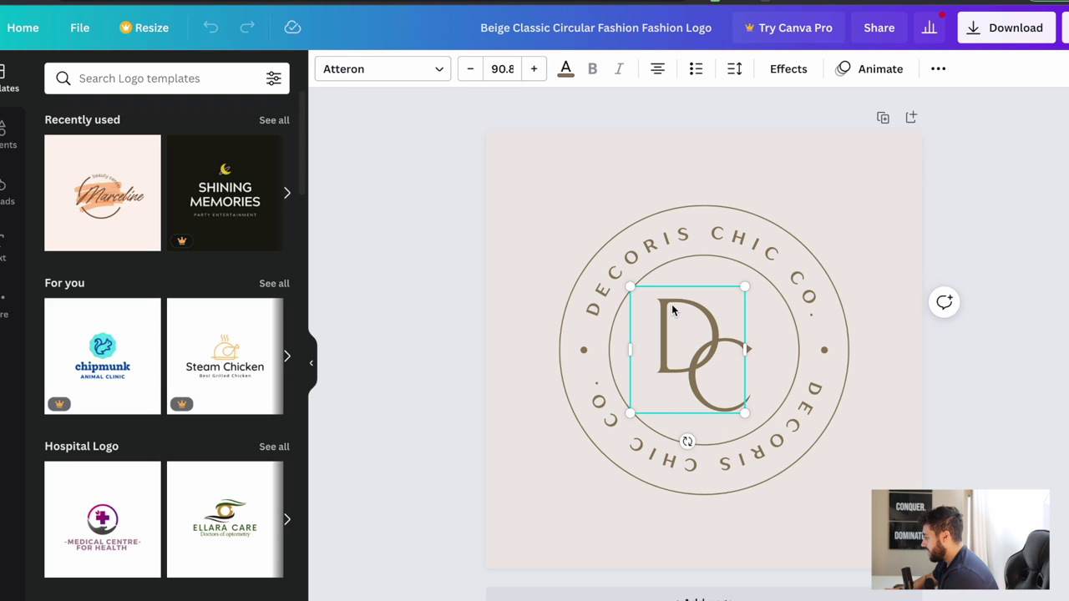
key("Delete")
key("ctrl+z")
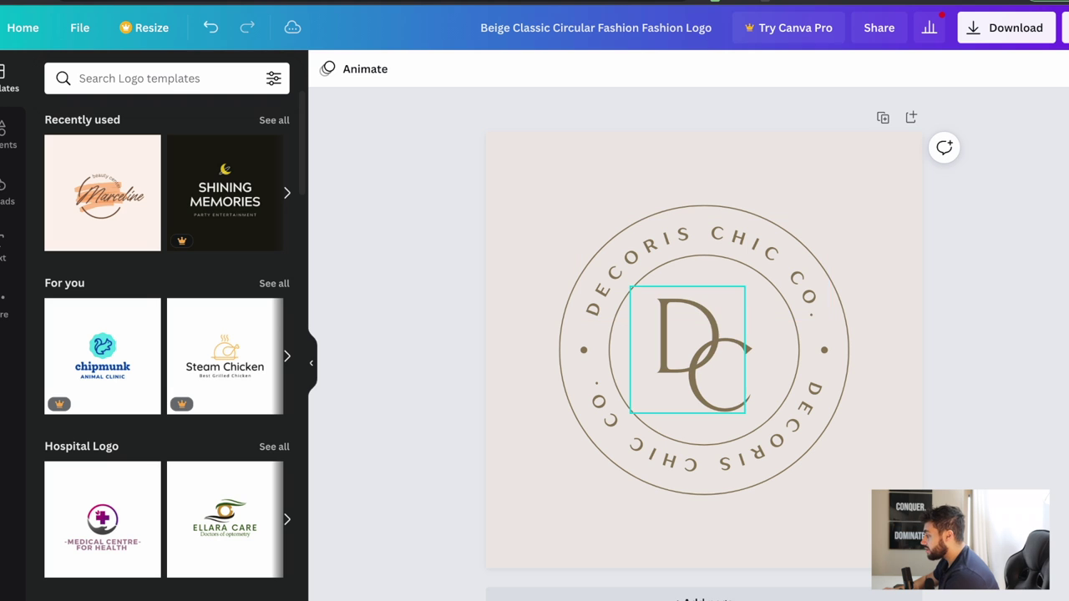
Replace the letter C in the logo's central monogram with B
left_click(705, 314)
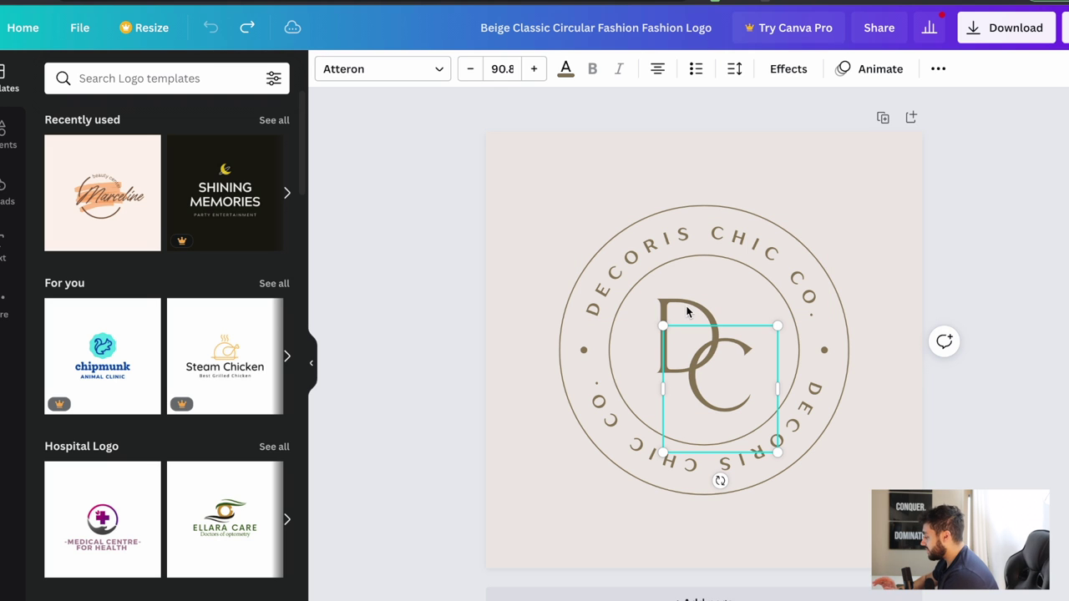
double_click(730, 380)
key("BackSpace")
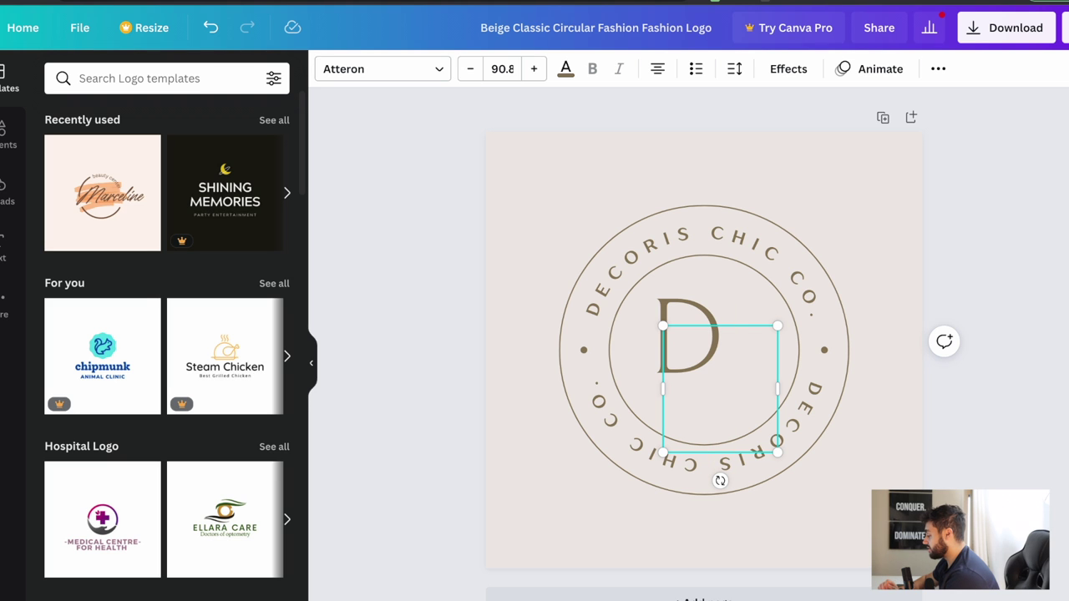
type("B")
key("ctrl+a")
key("Escape")
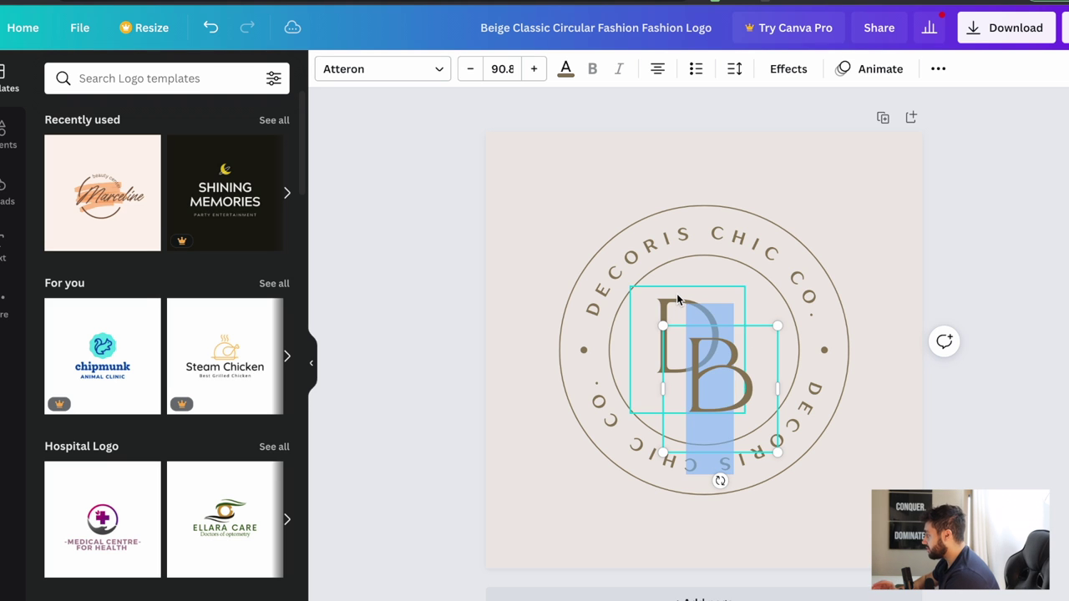
Replace the monogram's D with N, shrink it to font size 79.3 and offset it diagonally up and away from the B
double_click(678, 305)
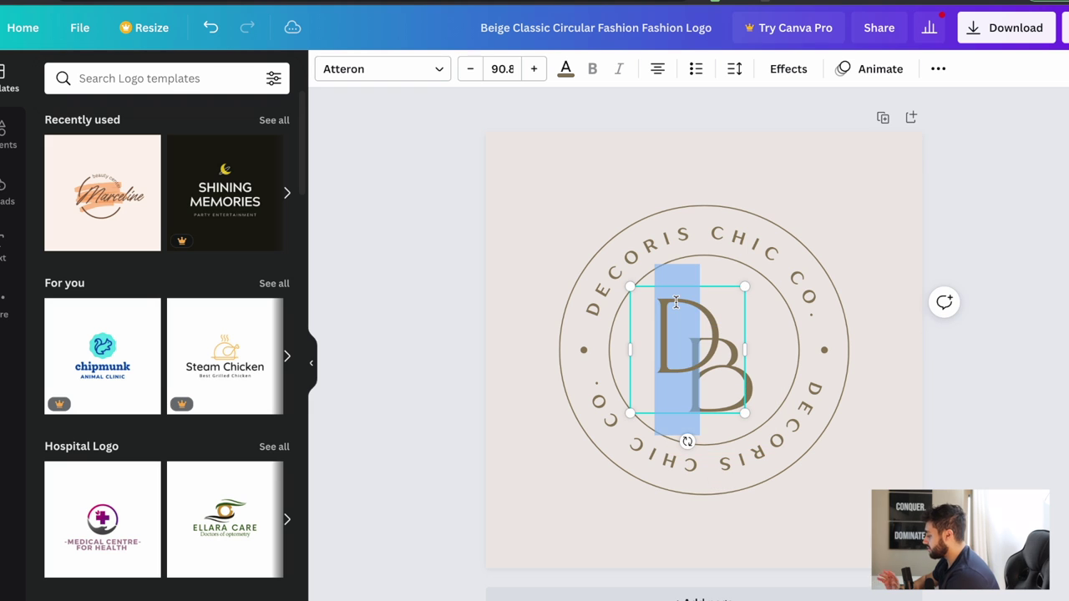
key("BackSpace")
type("N")
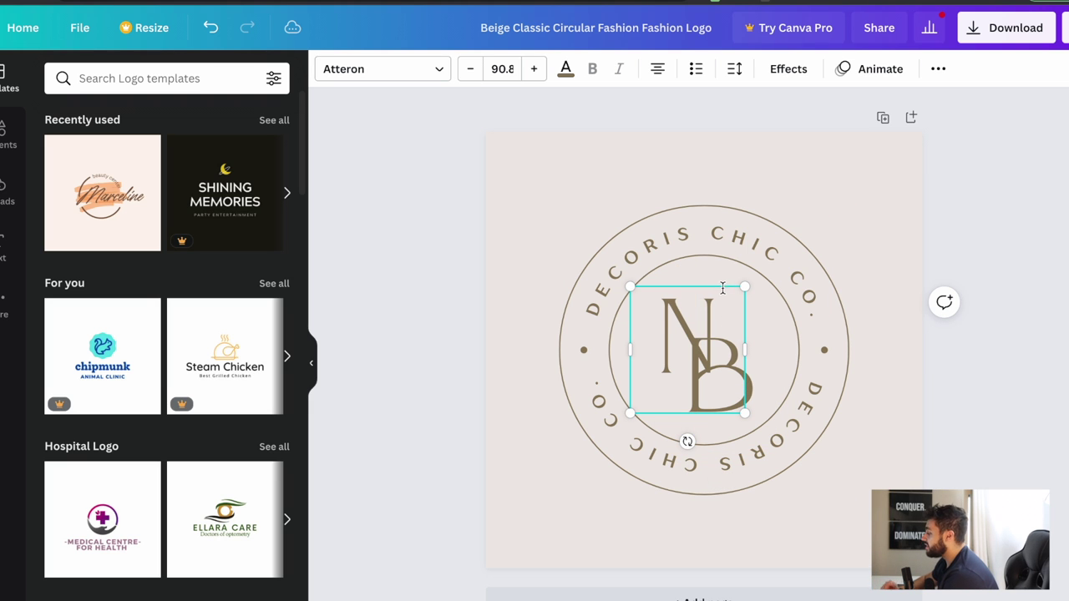
left_click_drag(744, 286, 730, 303)
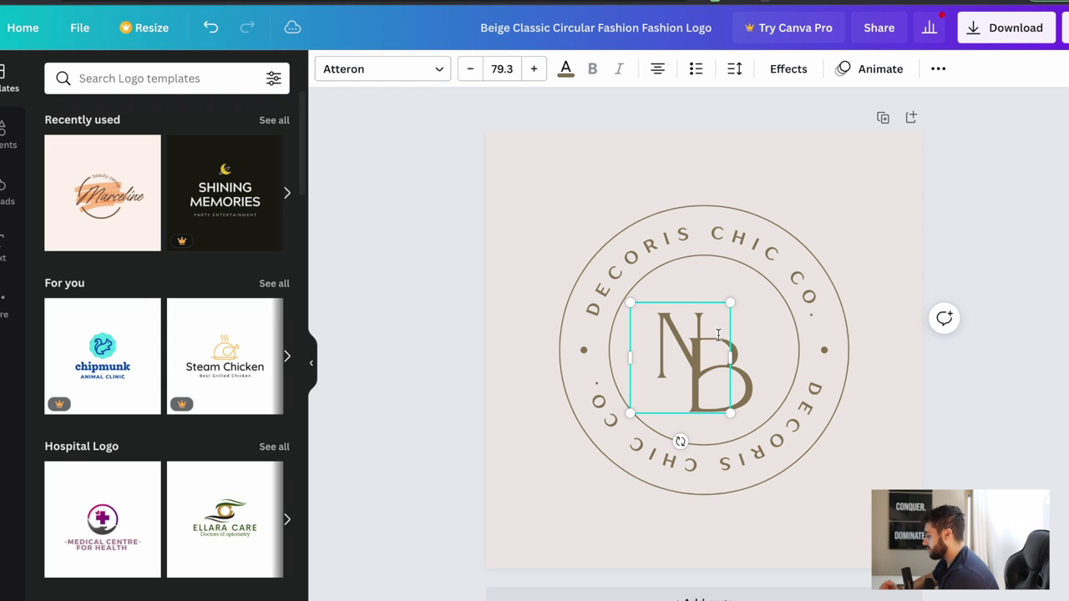
left_click(717, 311)
mouse_move(644, 350)
left_mouse_down()
mouse_move(647, 326)
mouse_move(631, 335)
left_mouse_up()
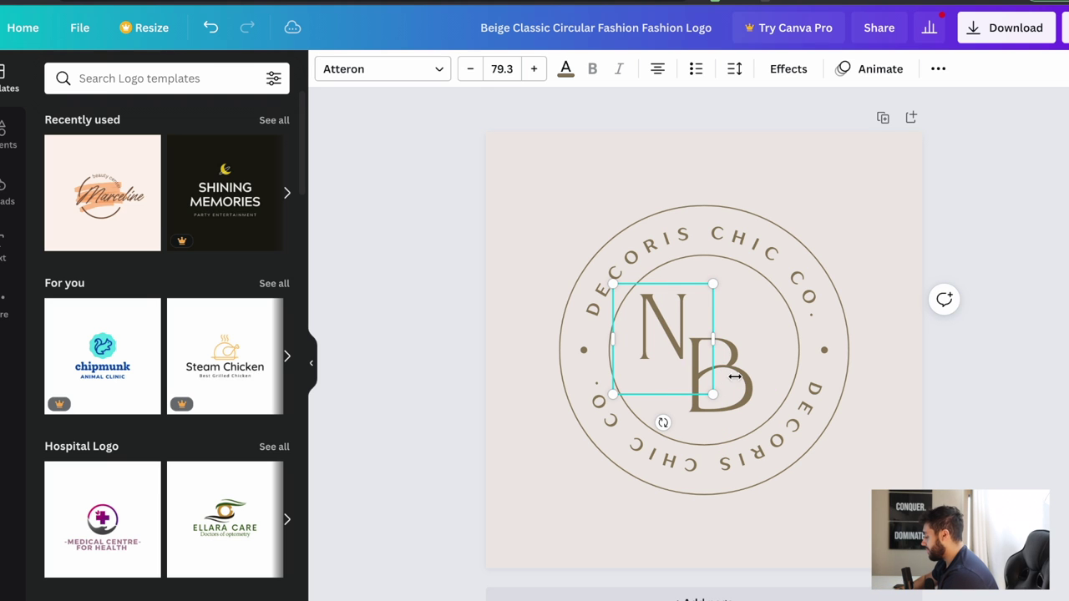
Replace the upper curved text of the logo with NATURAL BRACELETS
left_click(762, 243)
left_click(762, 243)
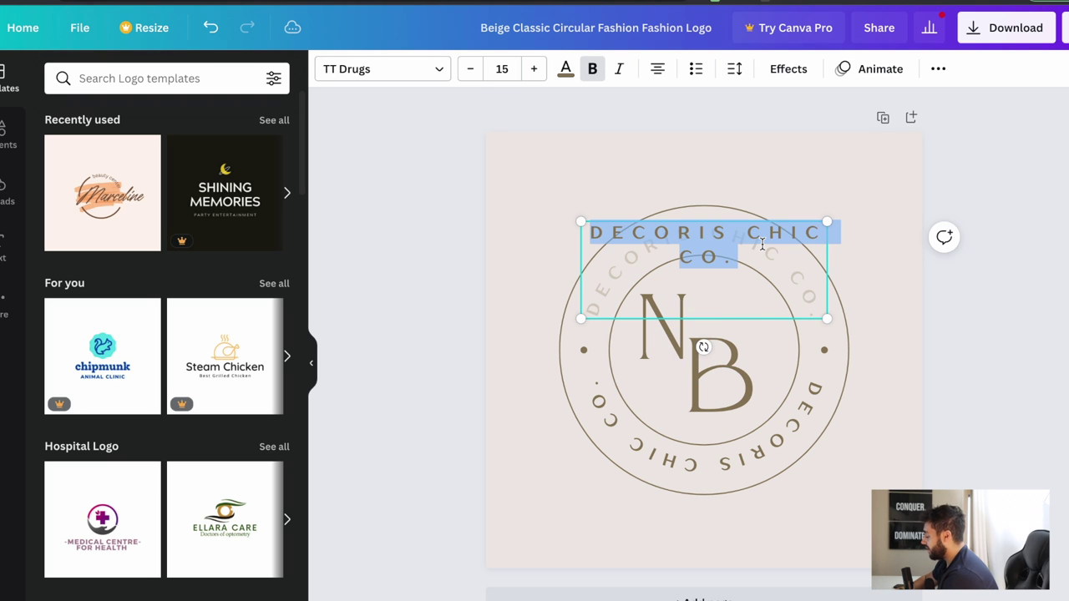
type("NAT")
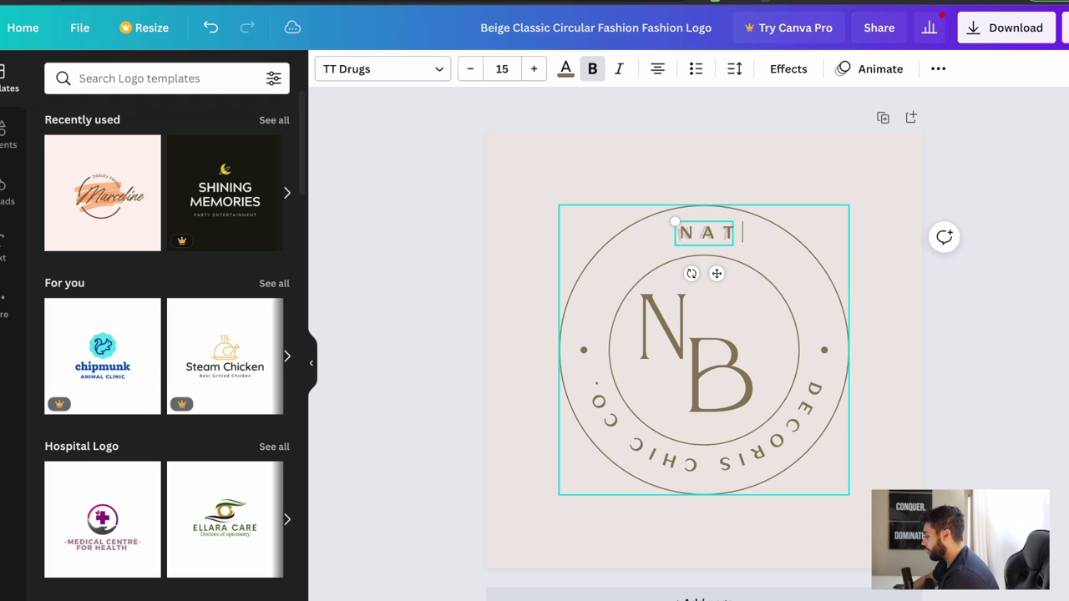
type("URAL")
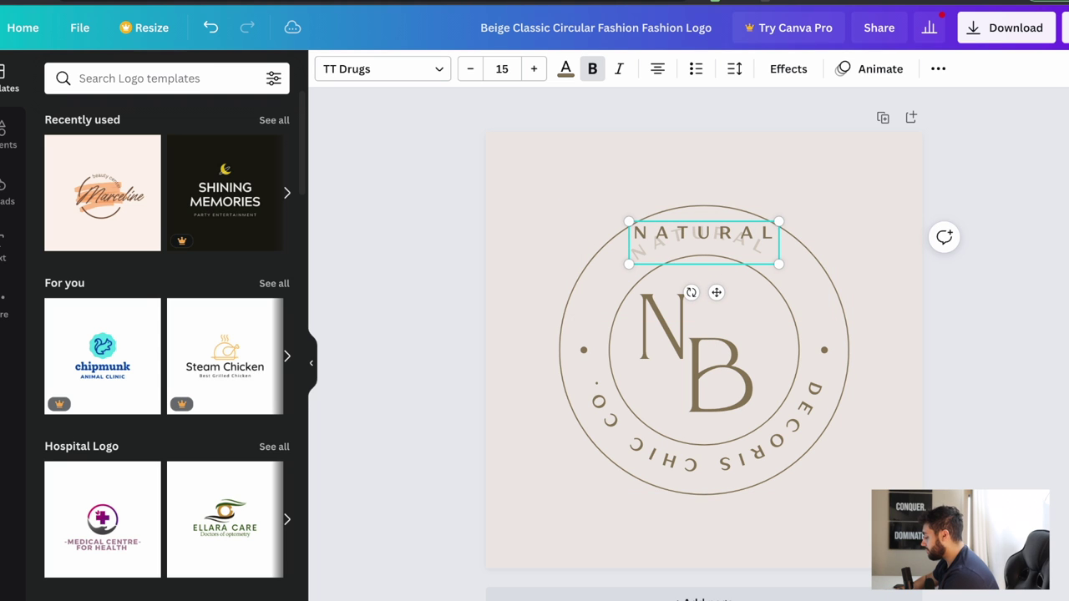
type(" BRAC")
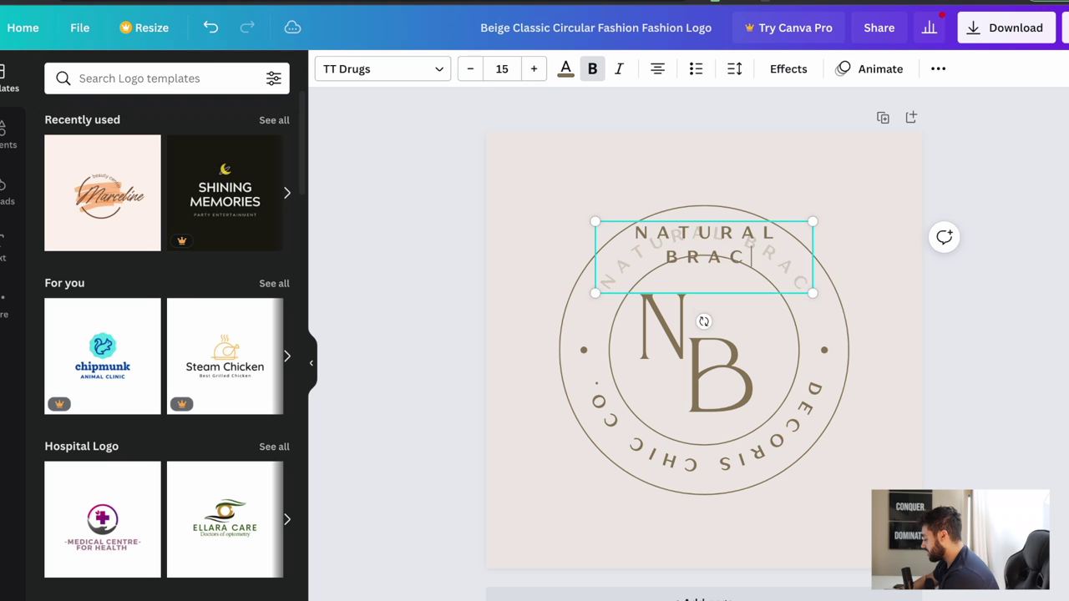
type("ELTS")
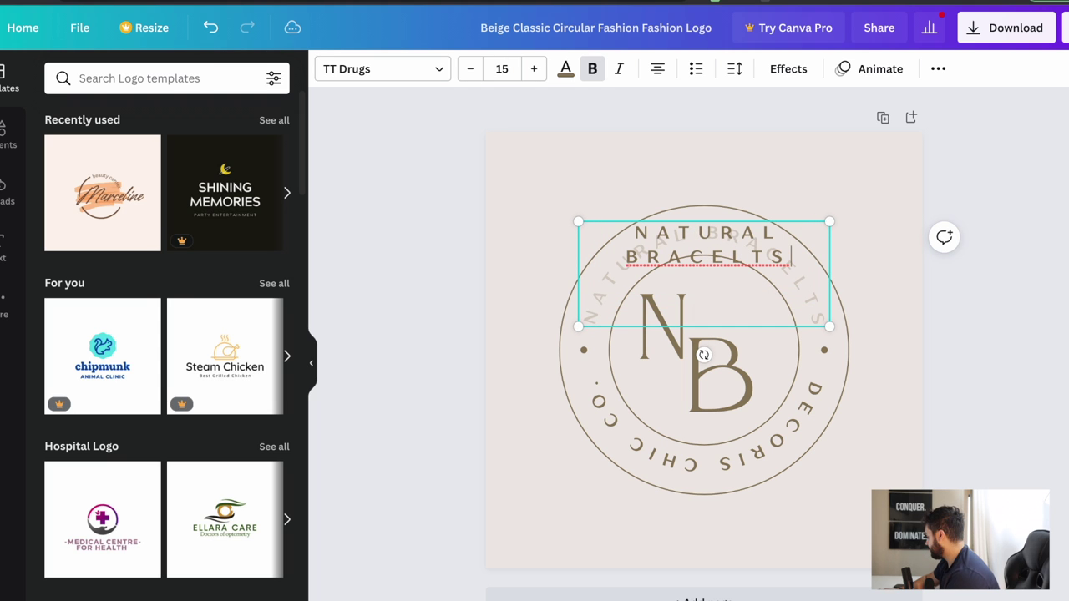
right_click(745, 248)
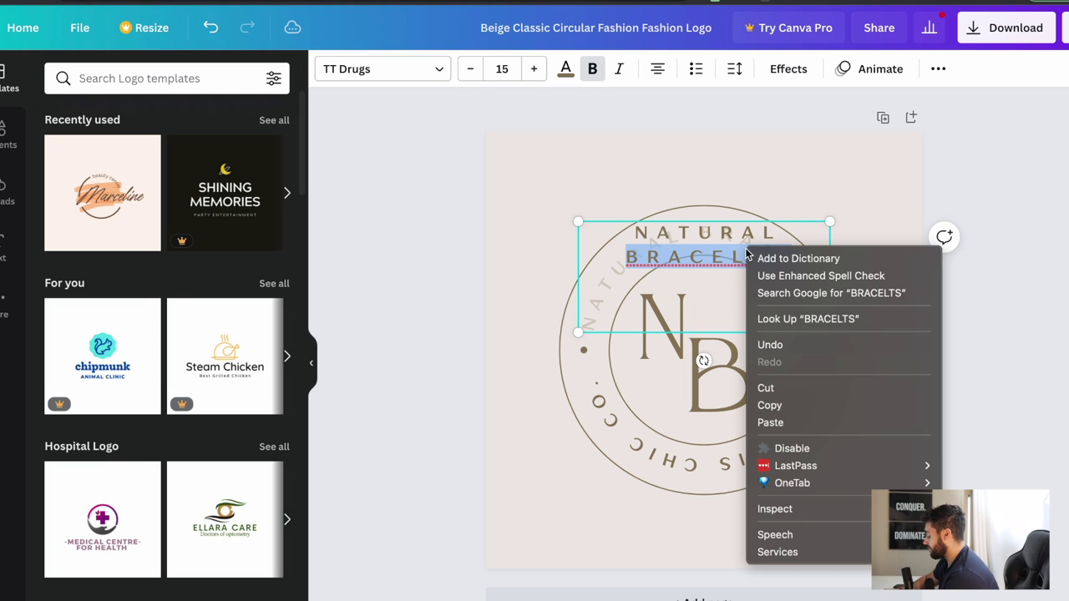
left_click(712, 260)
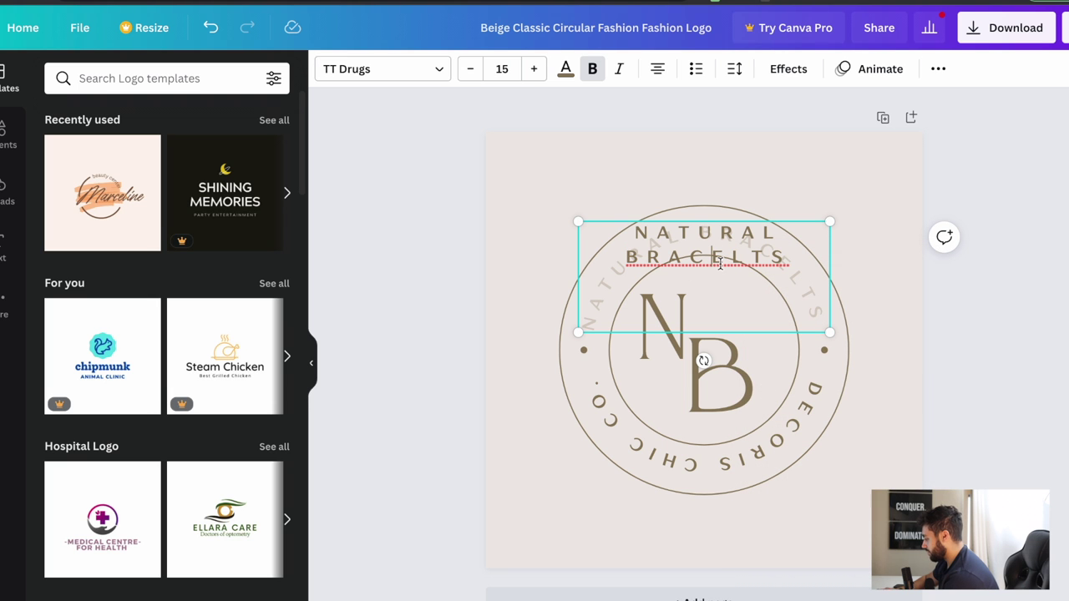
type("E")
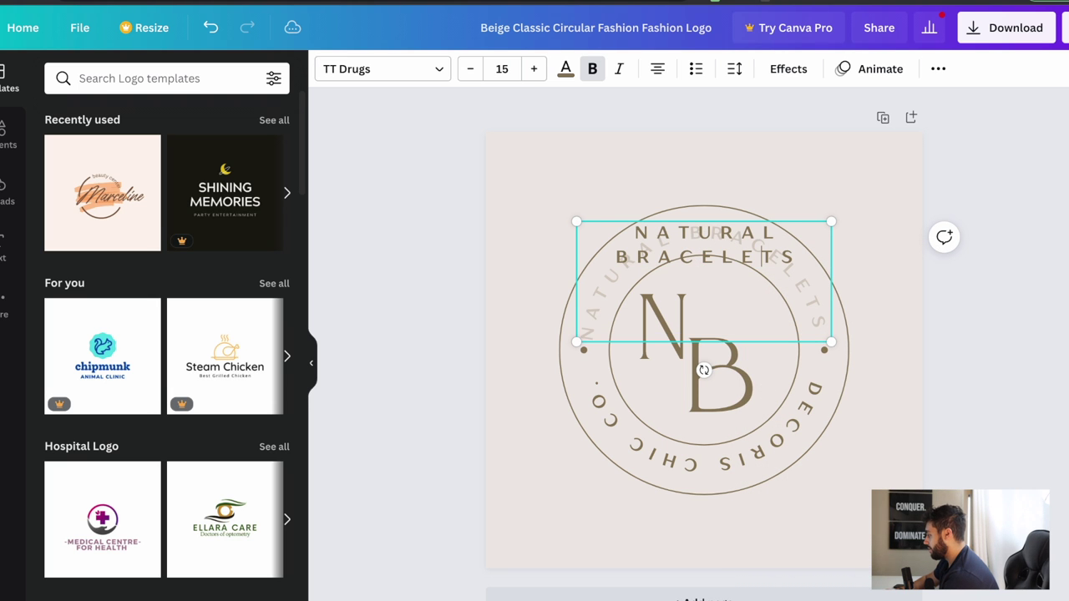
left_click(856, 197)
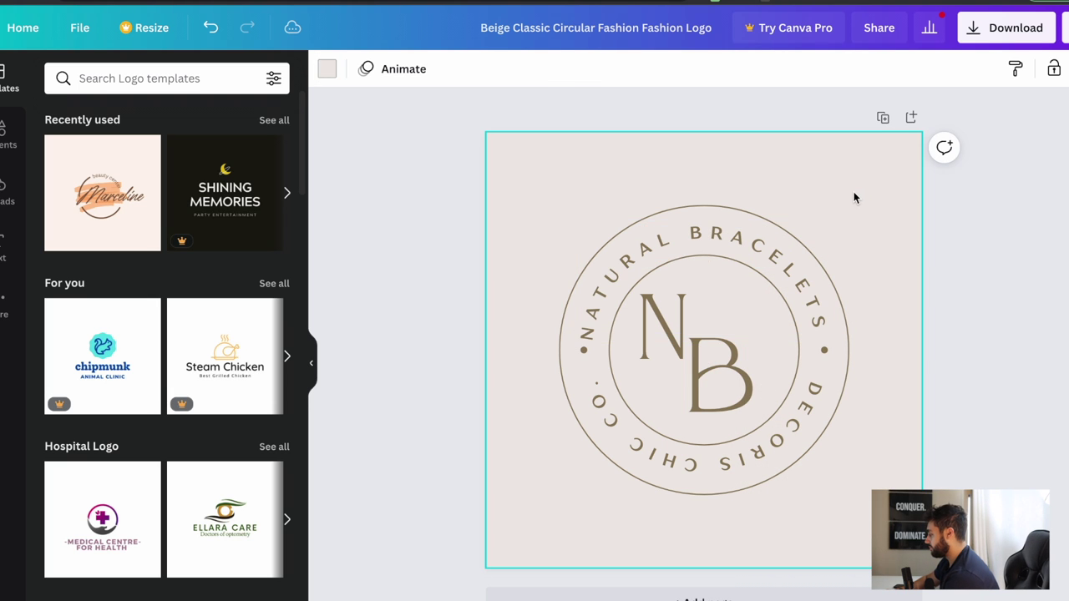
Remove the lower curved DECORIS CHIC CO. text from the circular logo
double_click(706, 478)
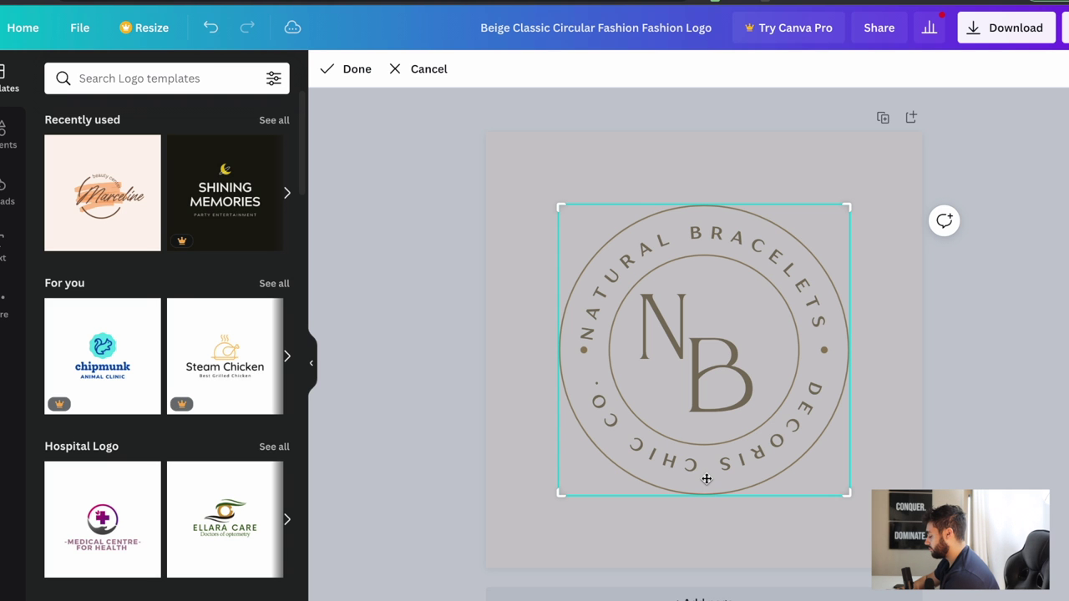
left_click(1038, 274)
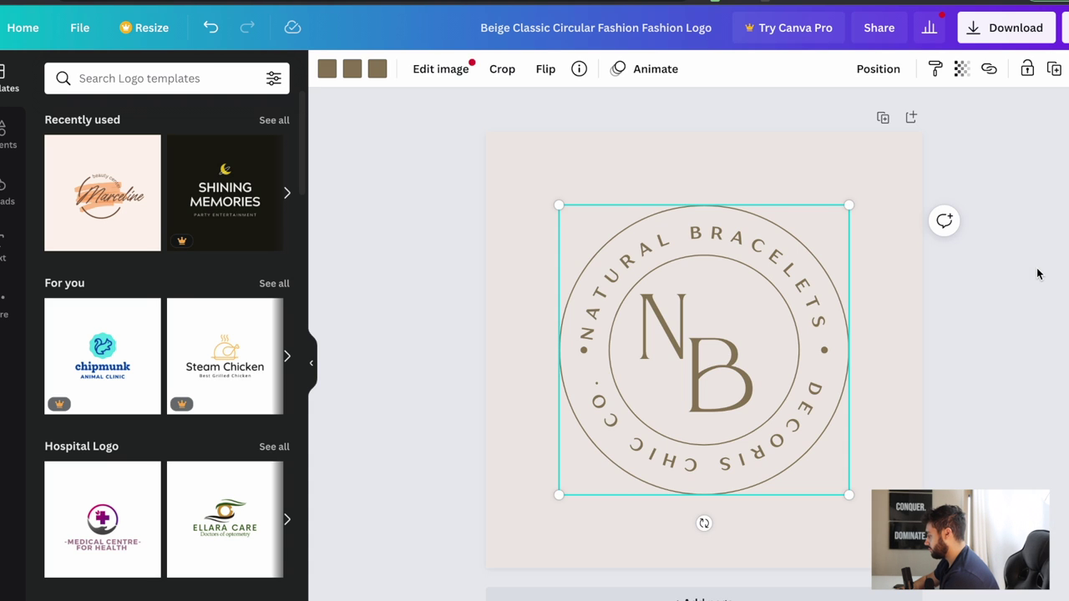
left_click(698, 466)
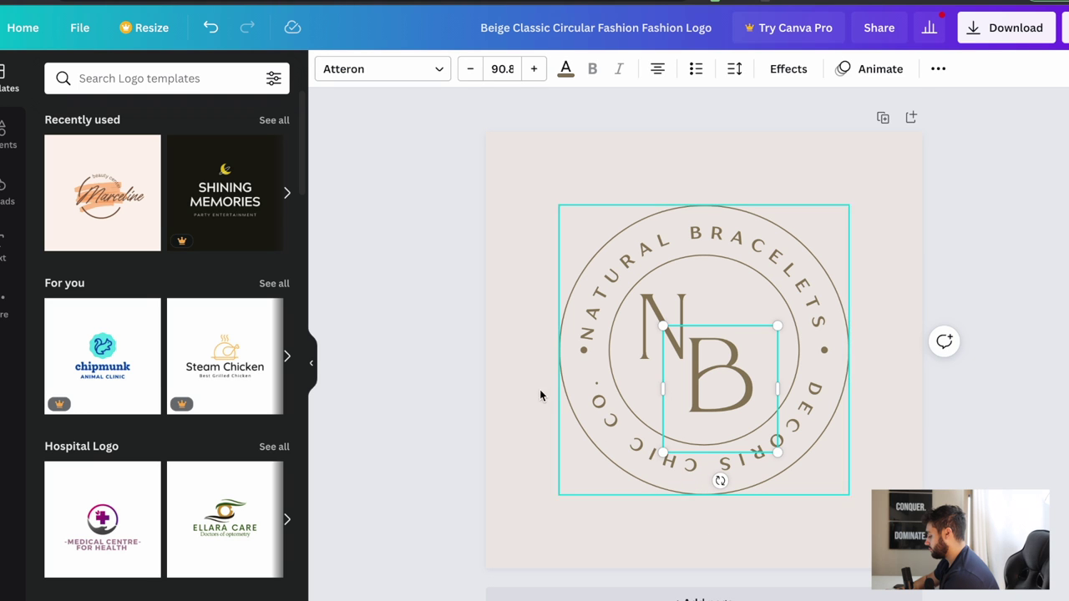
double_click(626, 428)
key("BackSpace")
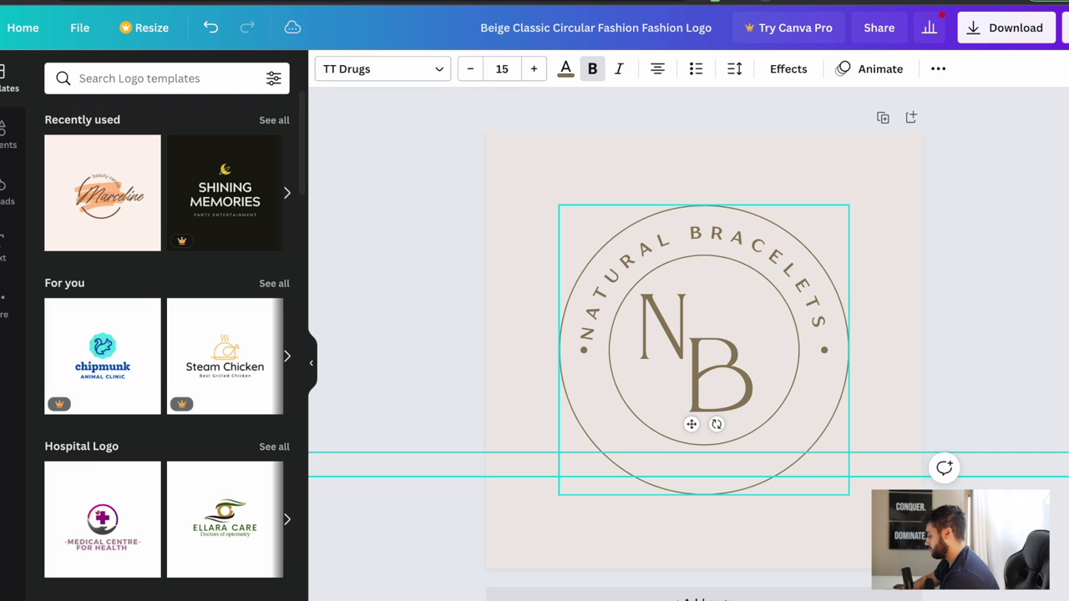
left_click(408, 293)
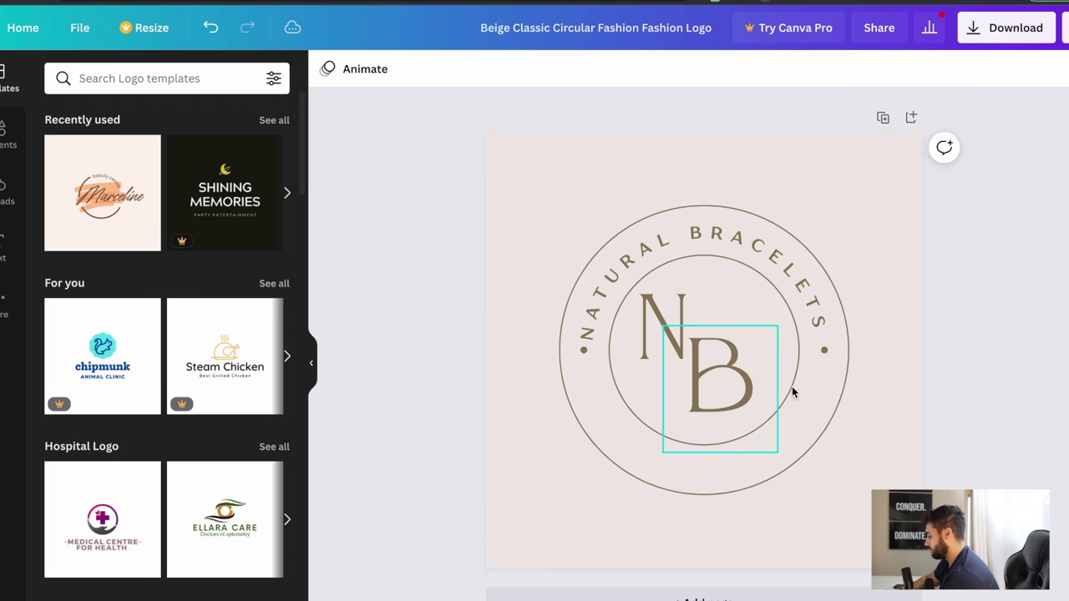
Download the logo as a PNG, switch to the WordPress template setup, upload it as the site logo and continue to the colors and fonts
left_click(1004, 30)
left_click(922, 351)
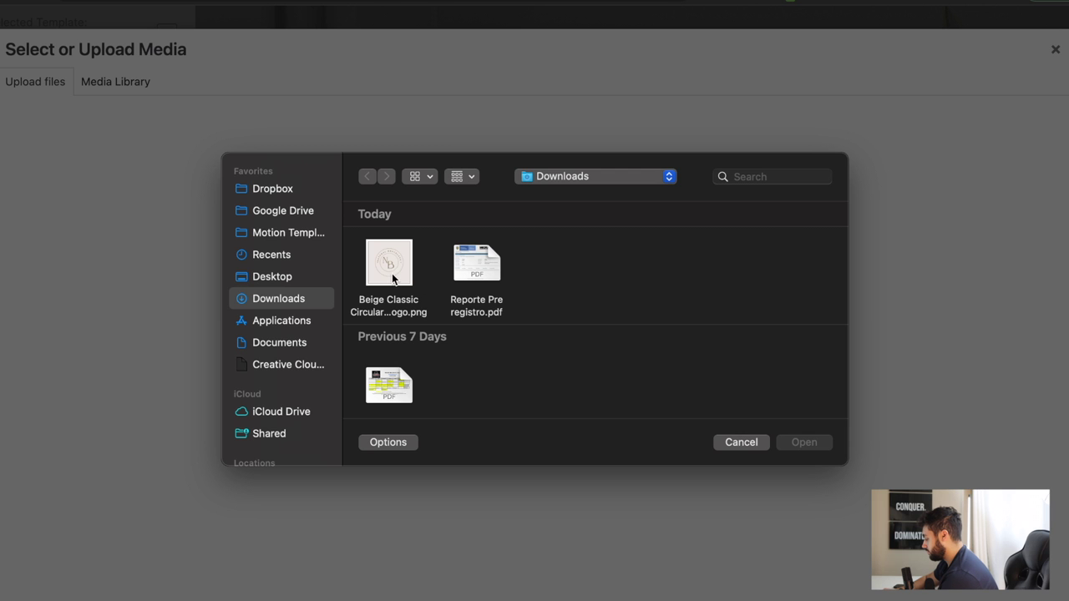
left_click(393, 278)
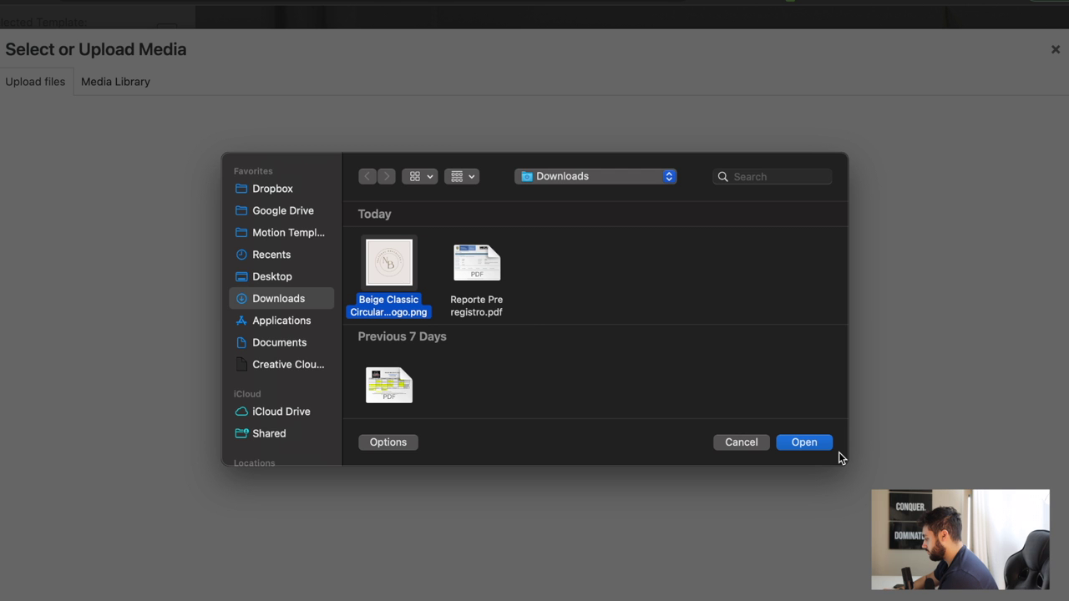
left_click(817, 448)
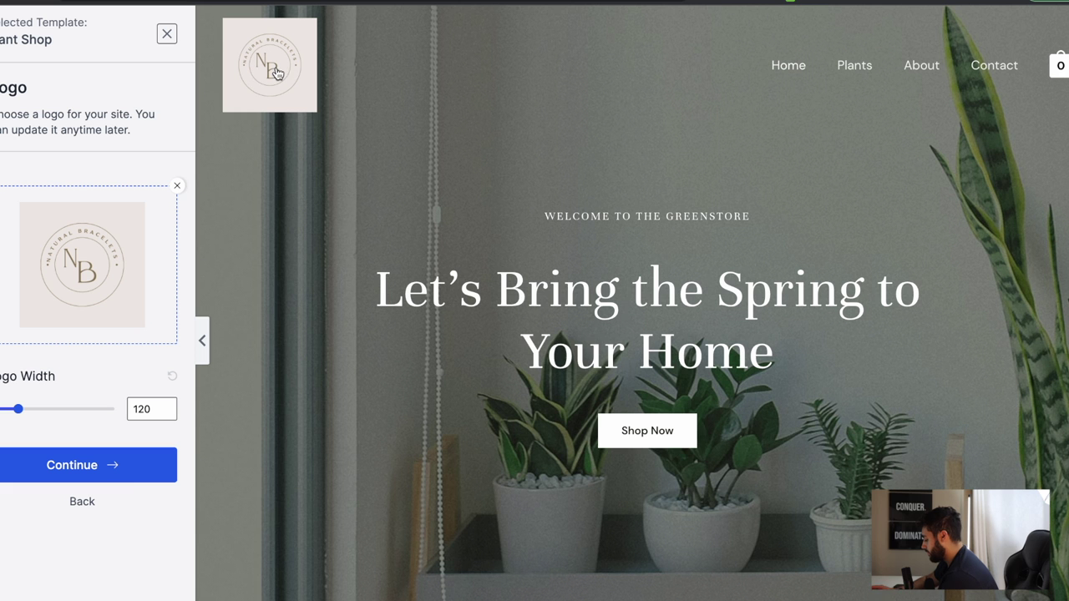
left_click(129, 464)
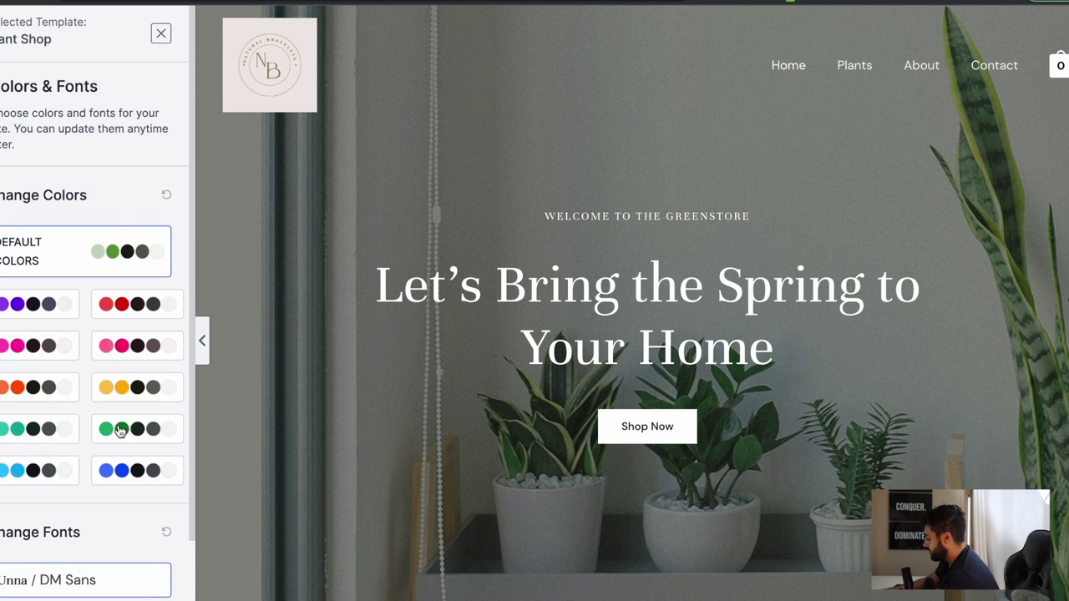
Try the pink and red color palettes on the template preview and check them against the New Plants section
scroll(391, 209, "down", 5)
scroll(391, 212, "down", 3)
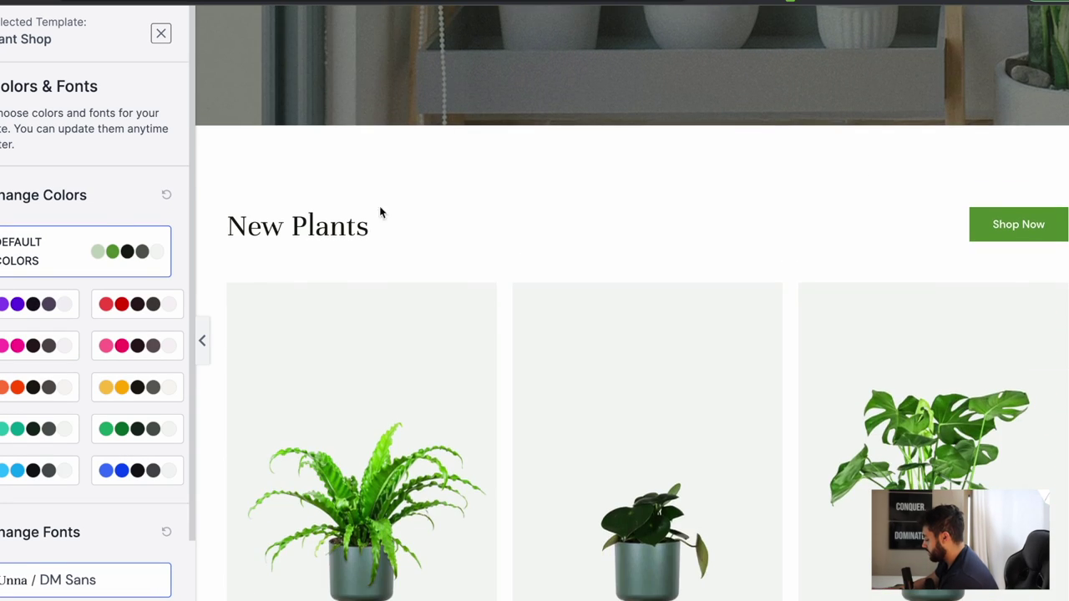
scroll(122, 310, "down", 3)
scroll(301, 218, "down", 2)
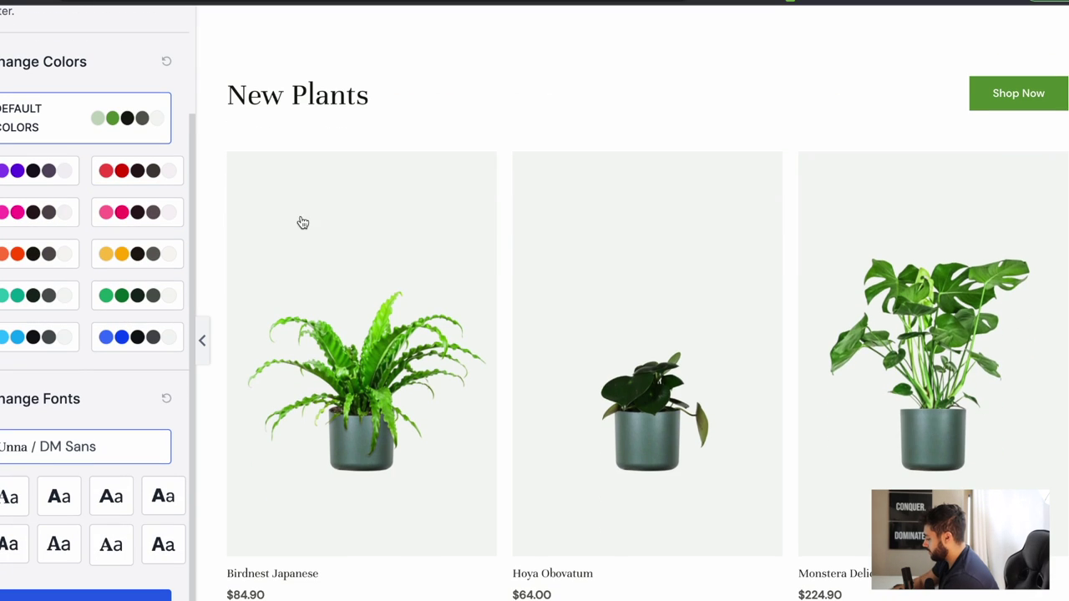
left_click(151, 212)
left_click(144, 181)
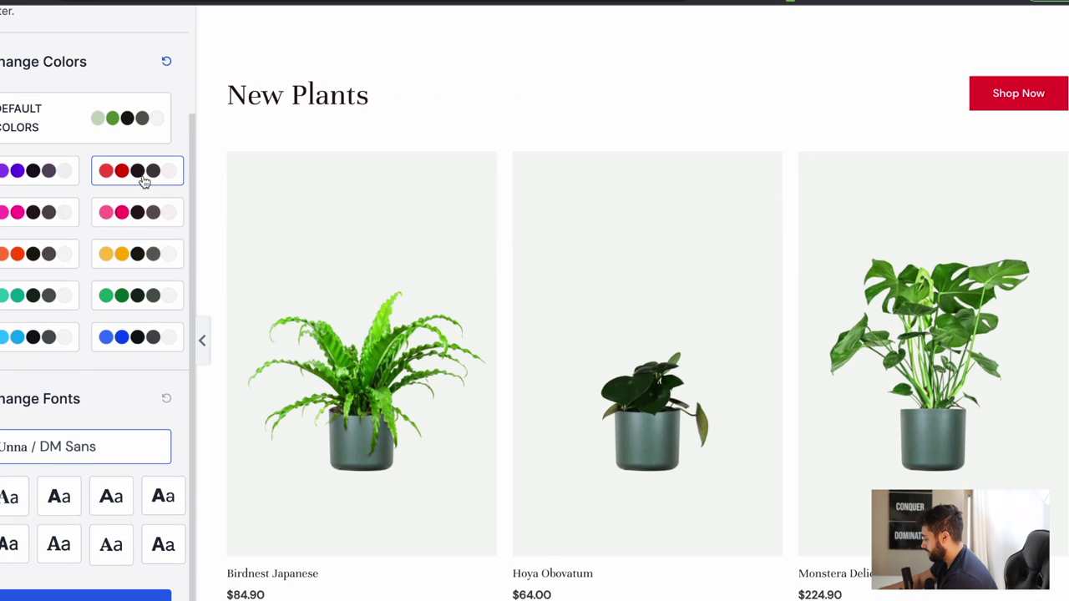
scroll(406, 176, "up", 3)
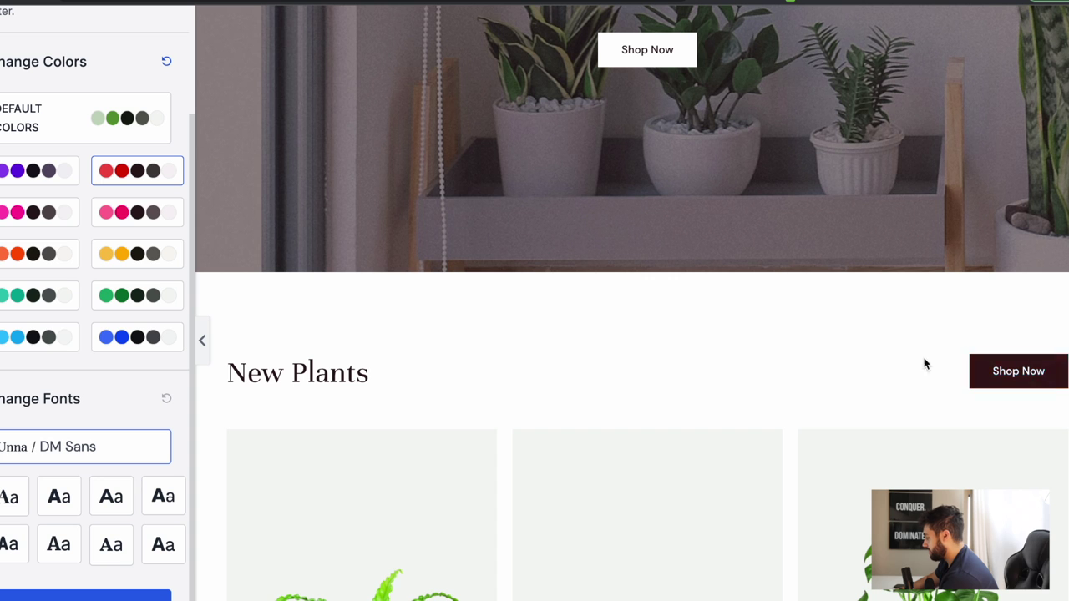
Try the orange, teal and light-blue color palettes and compare them on the preview's hero section
left_click(120, 262)
left_click(15, 261)
left_click(21, 299)
left_click(25, 339)
left_click(21, 299)
scroll(368, 379, "up", 3)
scroll(369, 382, "up", 3)
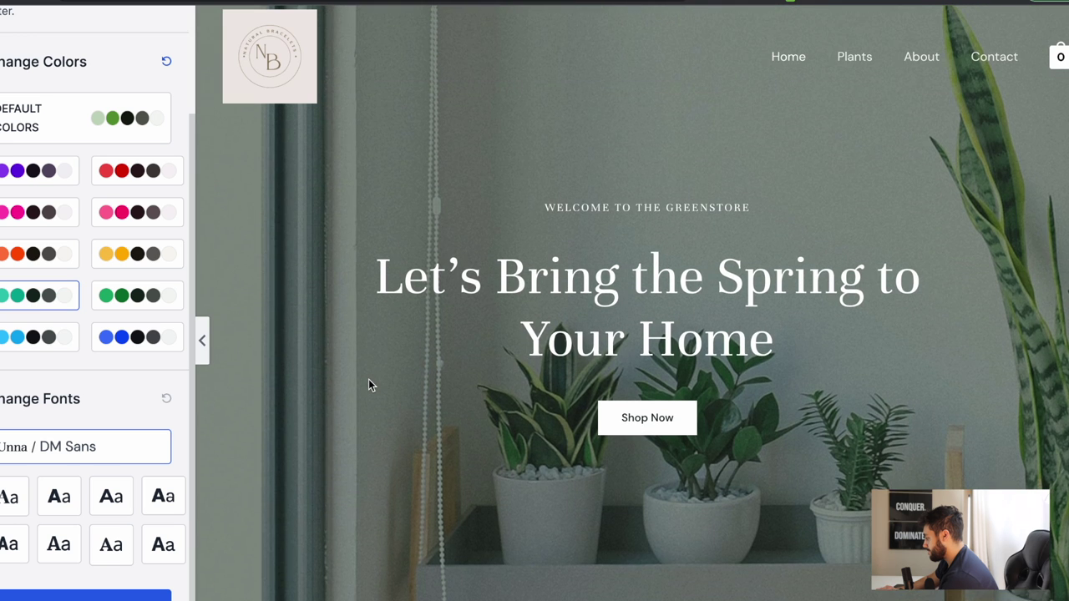
Compare the yellow, purple and red palettes and apply the bright green color palette to the template
left_click(155, 254)
left_click(27, 167)
left_click(109, 171)
left_click(132, 255)
left_click(138, 296)
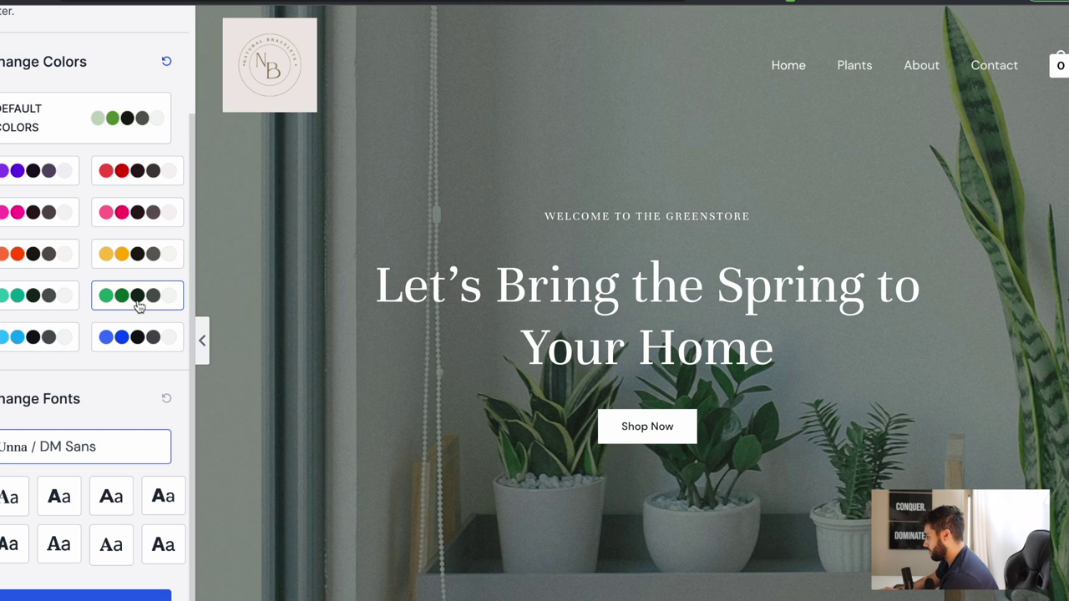
left_click(140, 336)
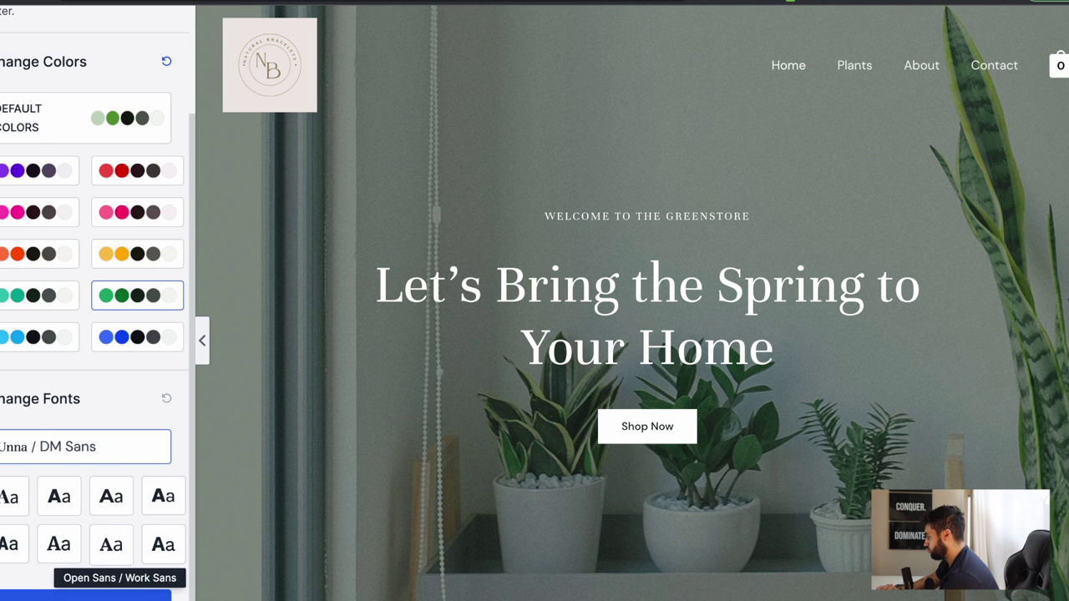
Keep the Unna / DM Sans fonts, fill in first name and work email with Beginner and Myself/My Company, and build the website
left_click(125, 595)
left_click(398, 260)
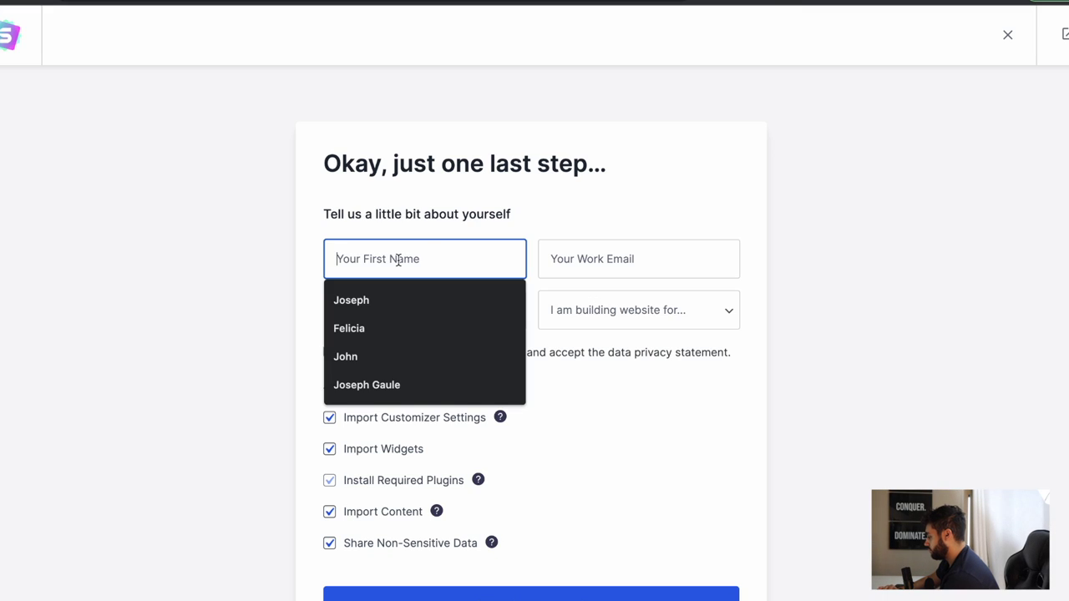
left_click(407, 298)
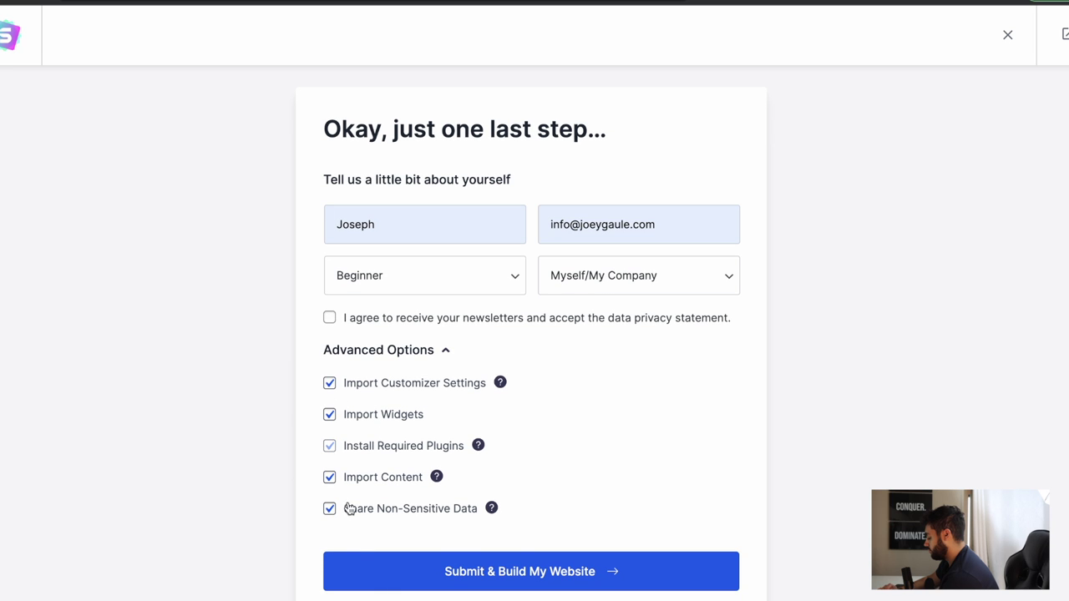
left_click(520, 573)
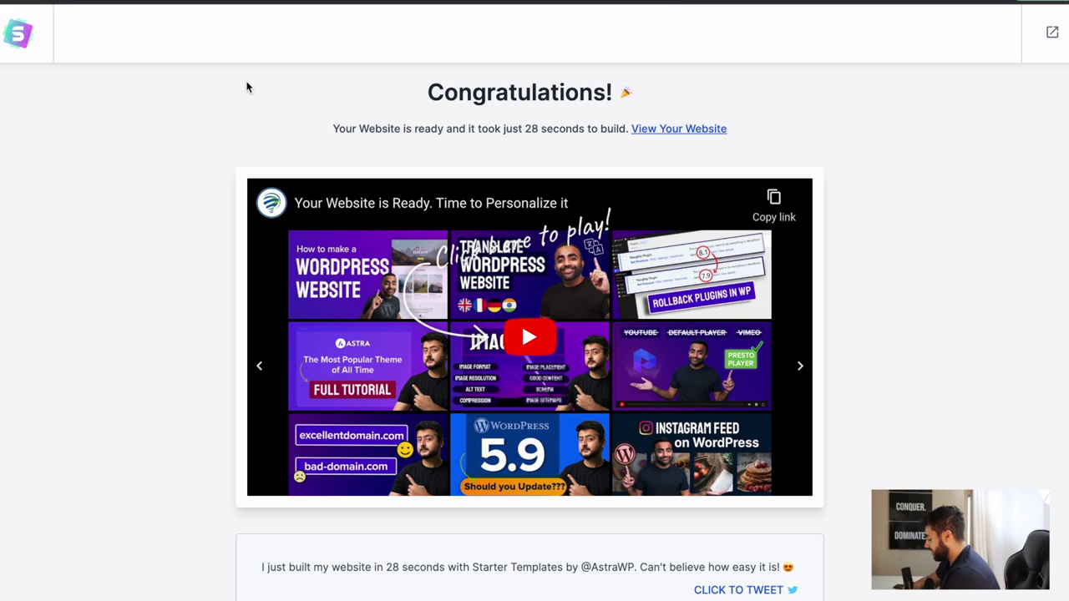
View the finished website and look through its homepage from the hero banner down to the footer
left_click(703, 130)
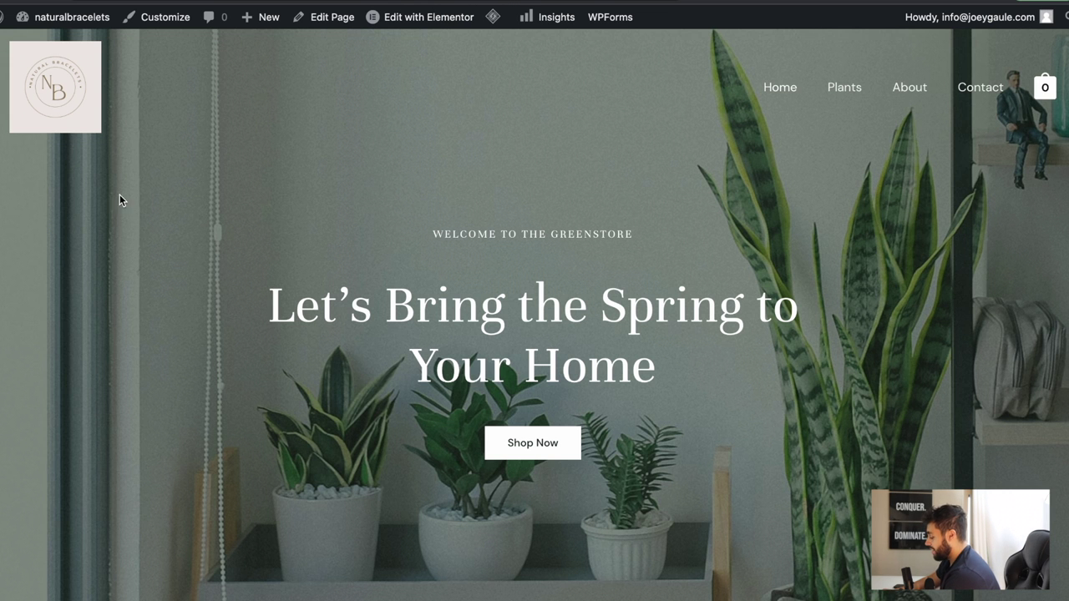
scroll(201, 199, "down", 1)
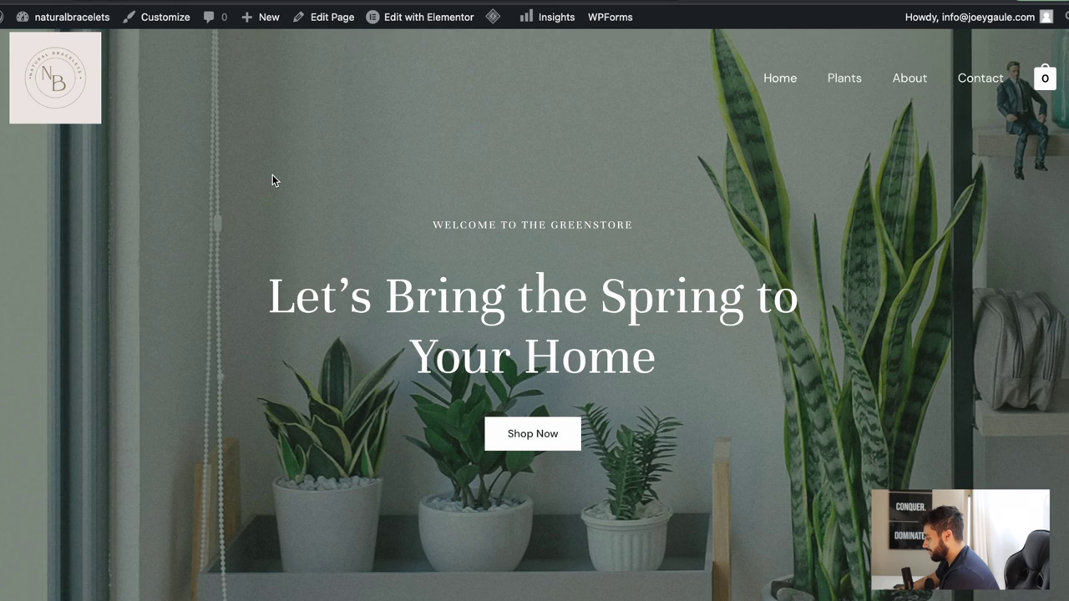
scroll(272, 180, "down", 10)
scroll(272, 179, "down", 12)
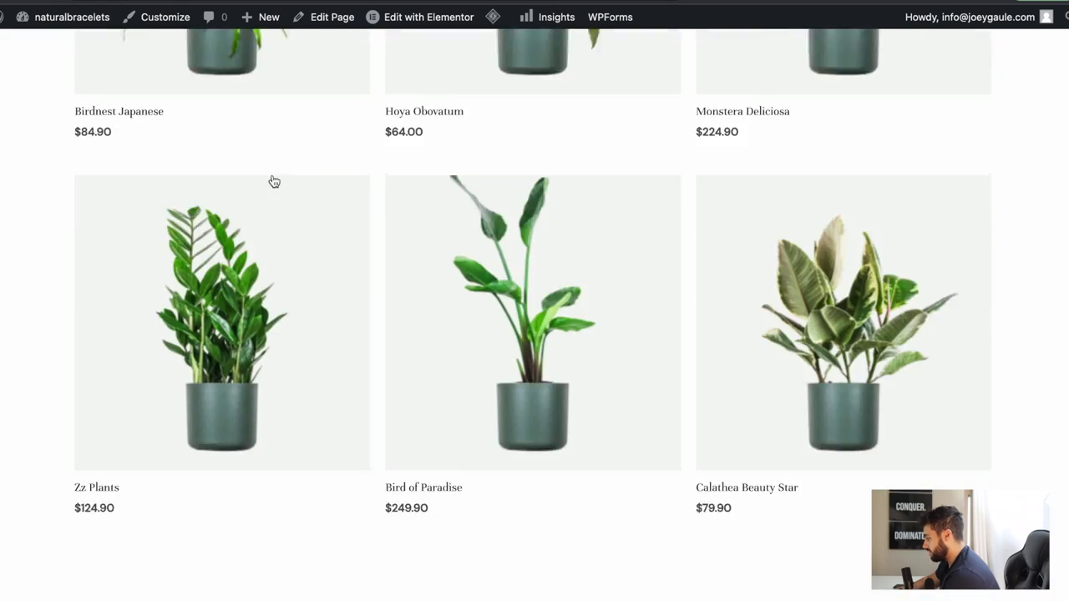
scroll(272, 179, "down", 10)
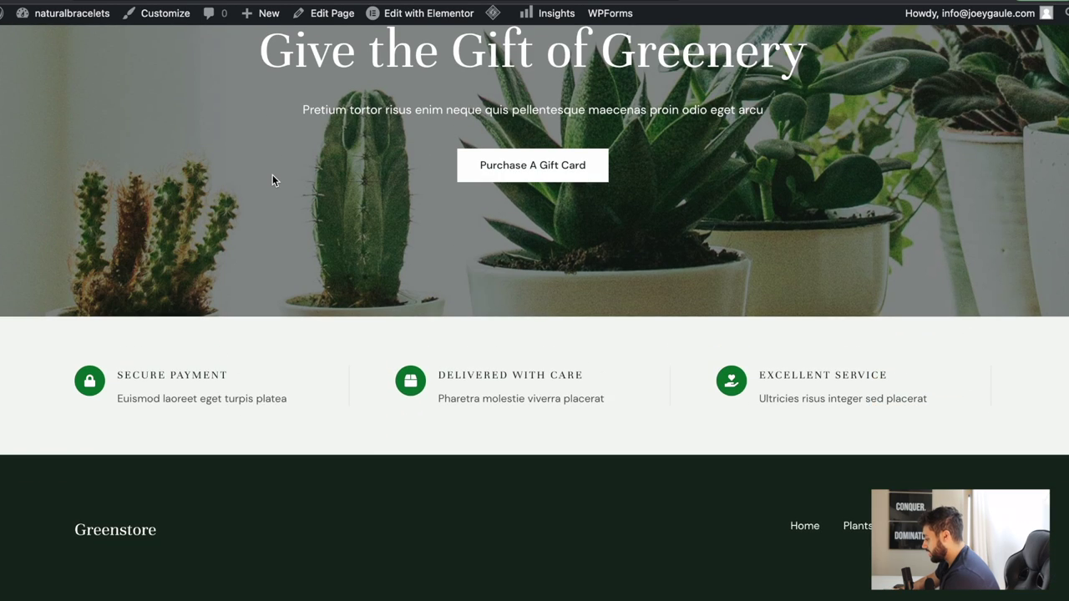
scroll(454, 334, "up", 10)
scroll(454, 333, "up", 10)
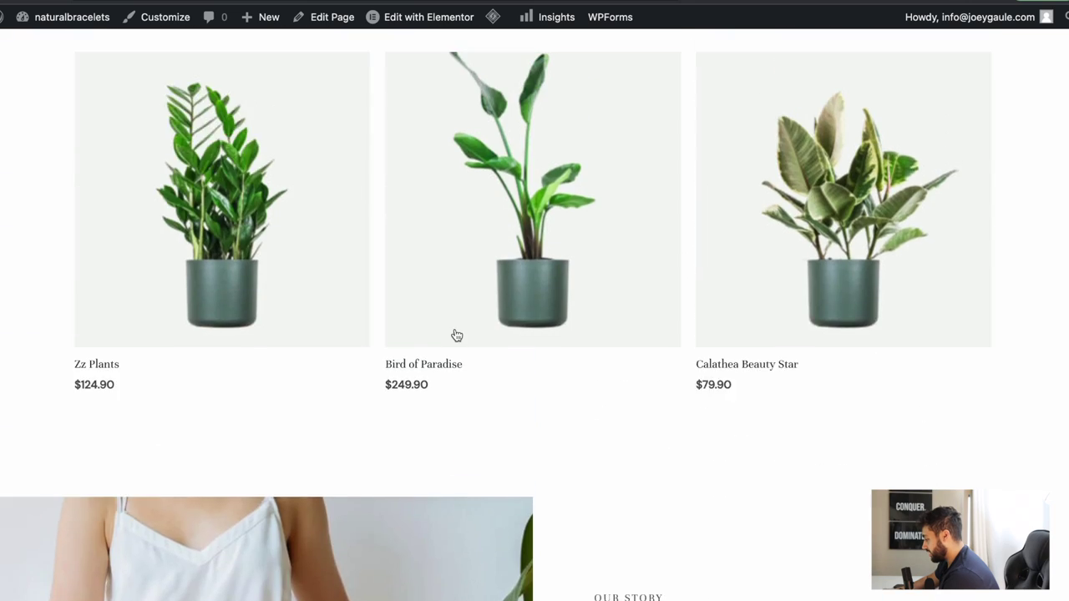
scroll(468, 241, "up", 5)
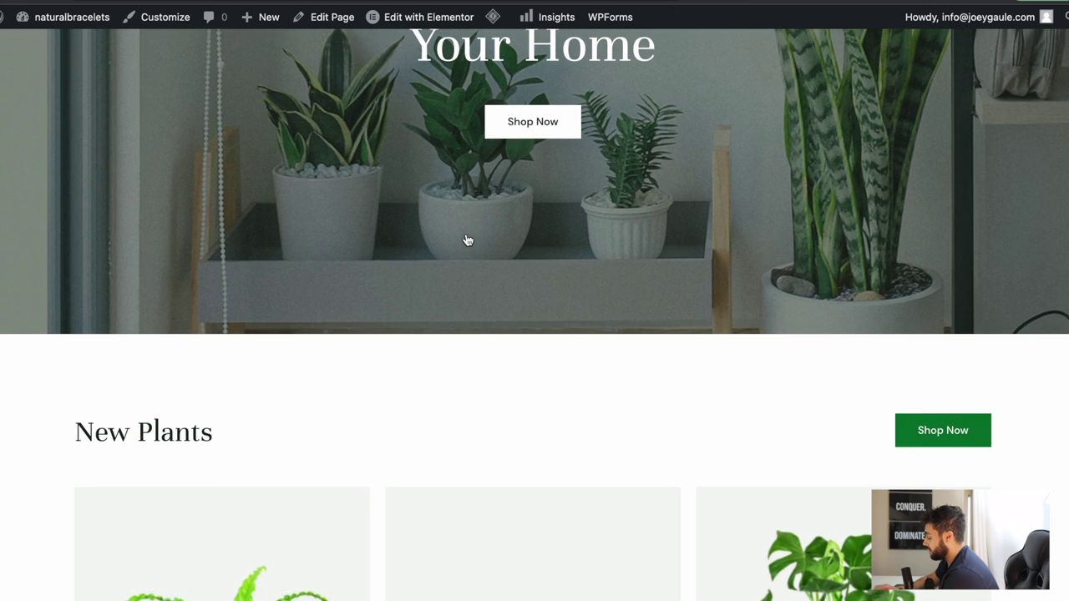
scroll(466, 236, "up", 2)
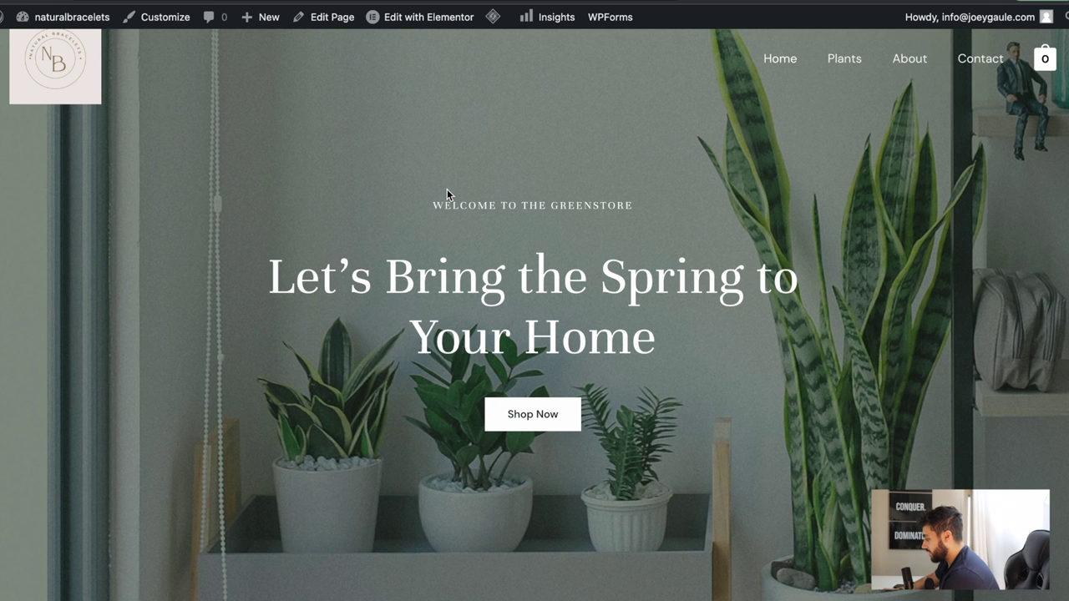
scroll(446, 194, "up", 1)
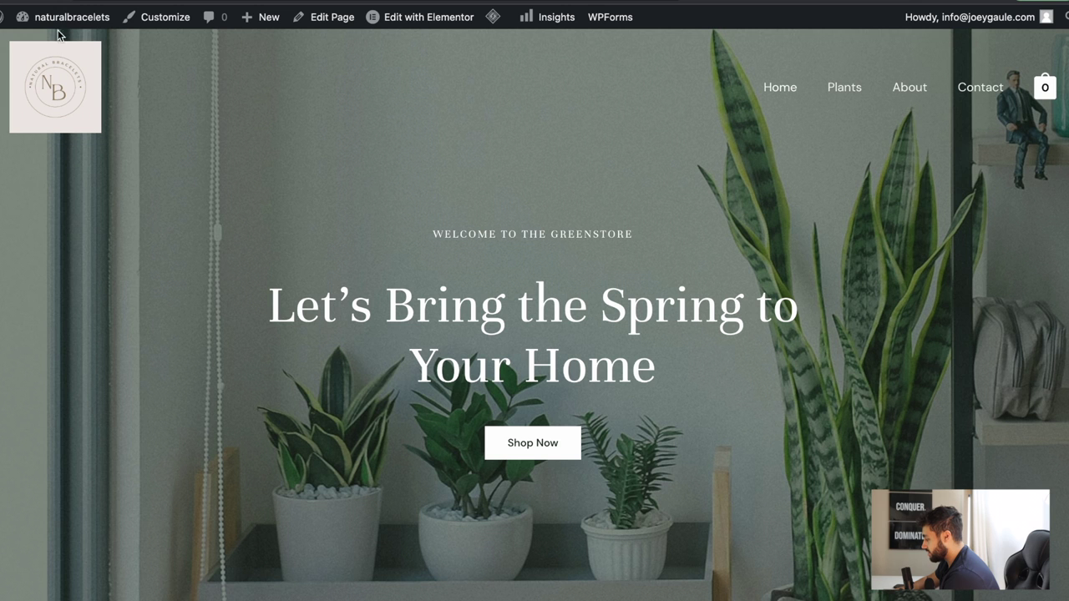
Go to the site's WordPress dashboard and open WooCommerce to begin the store setup
mouse_move(42, 18)
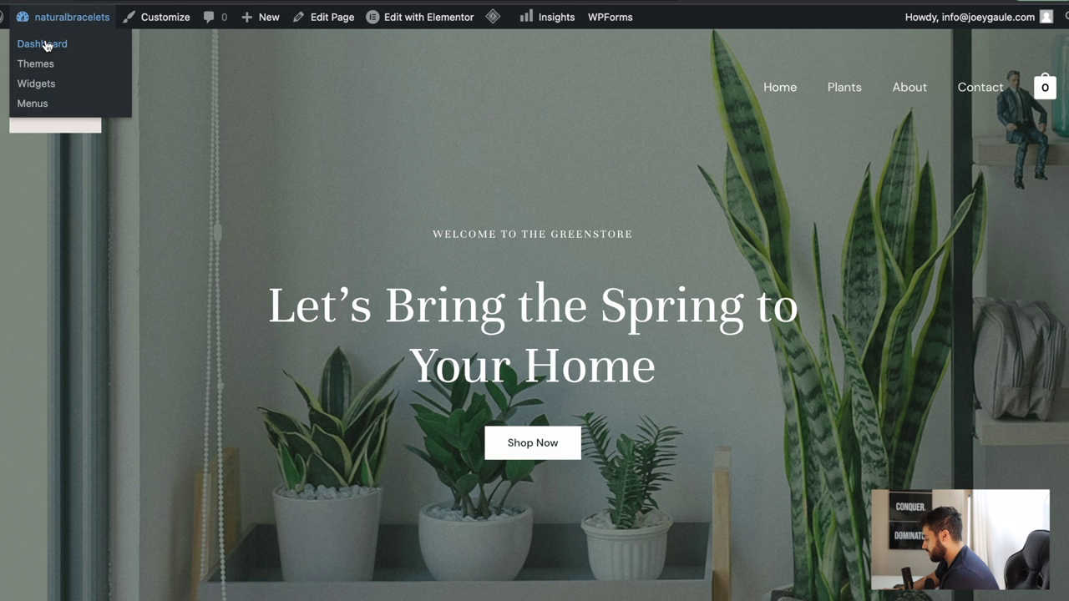
left_click(46, 46)
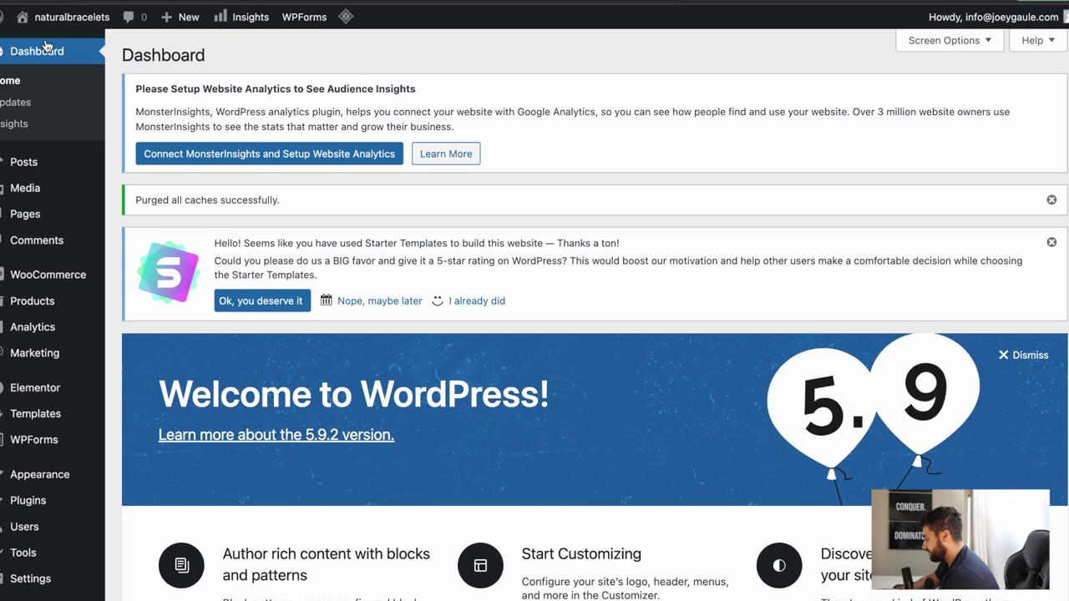
mouse_move(35, 269)
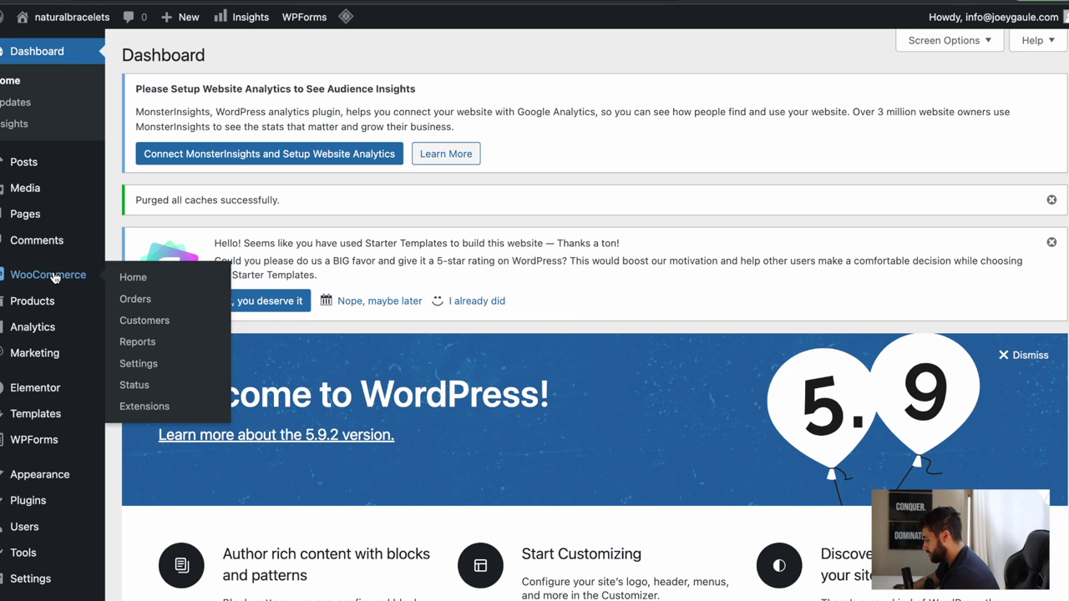
left_click(56, 278)
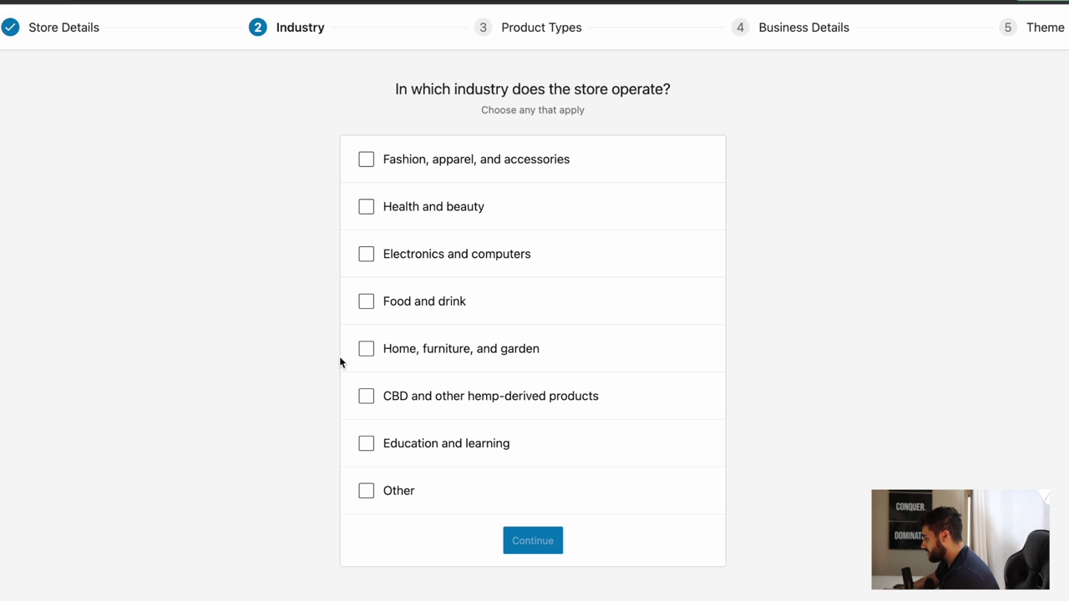
Complete the store profile with Fashion, apparel, and accessories, Physical products, 1 - 10 products, No for selling elsewhere, and the recommended business features
left_click(364, 167)
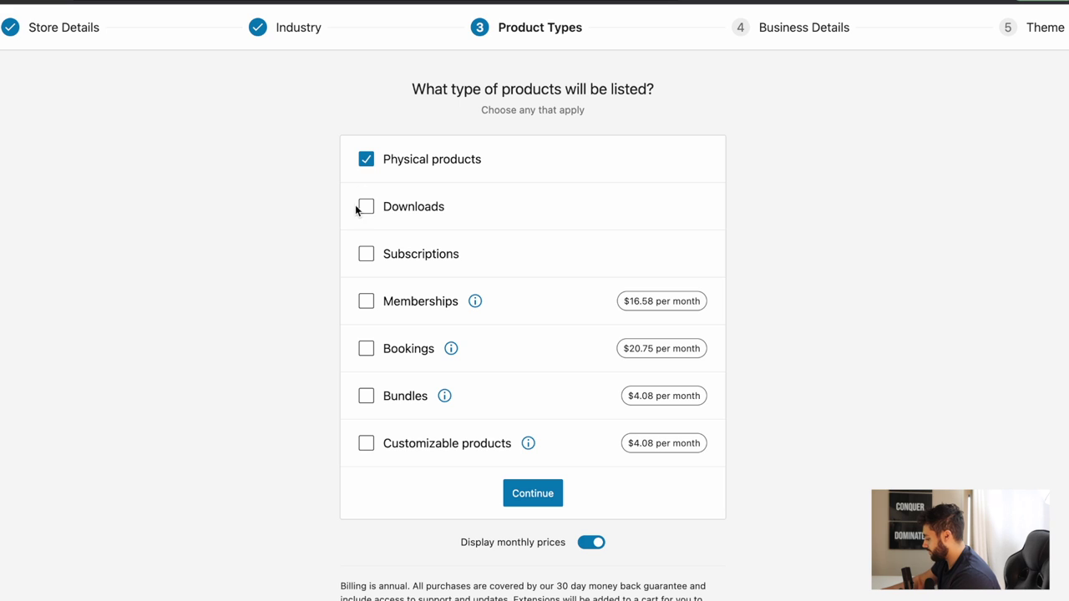
left_click(530, 496)
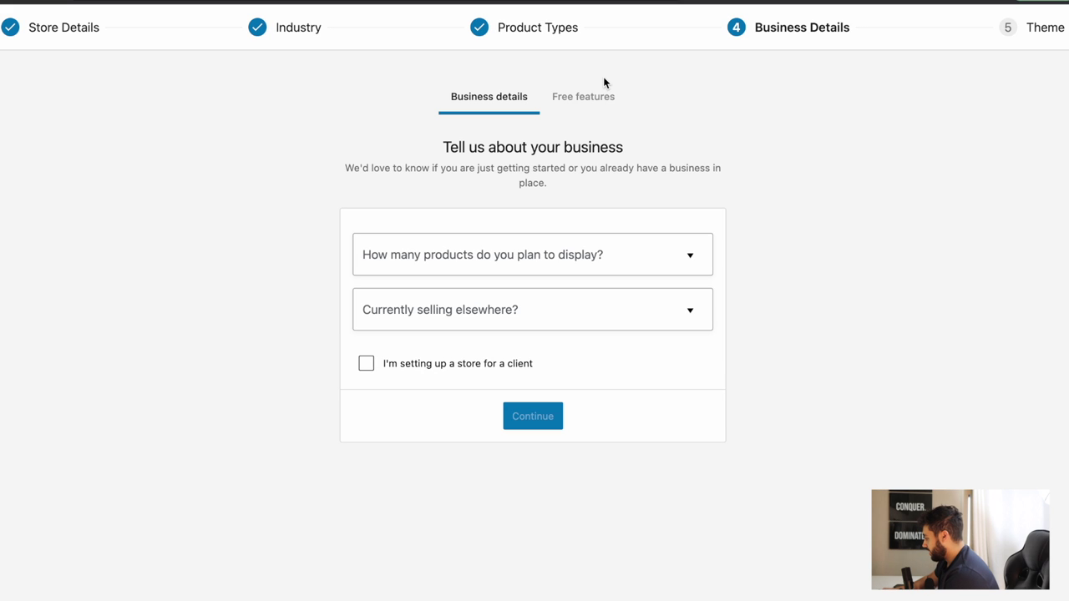
left_click(551, 262)
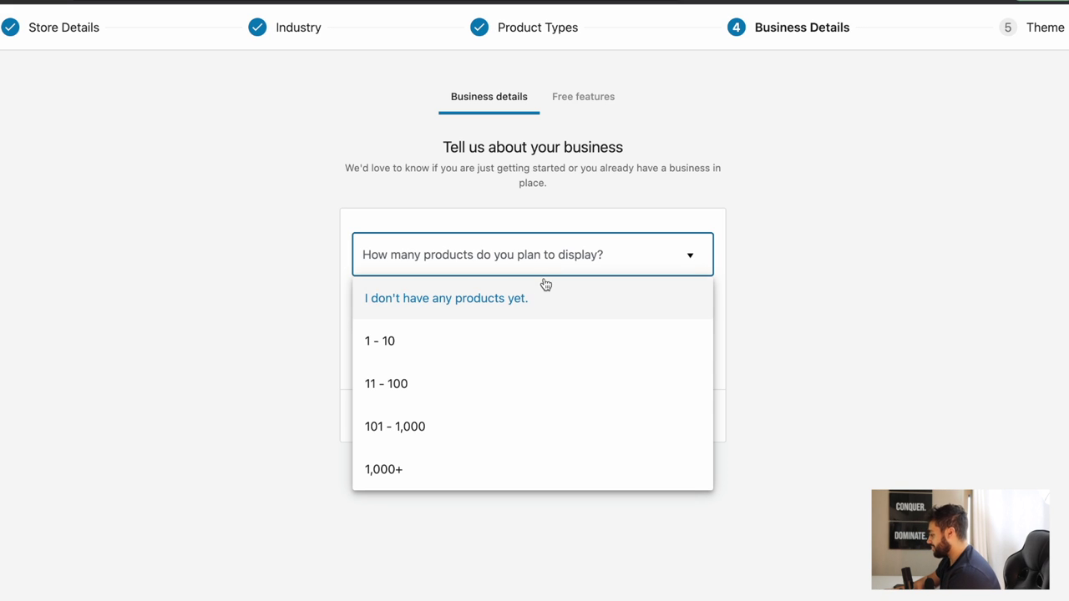
left_click(502, 341)
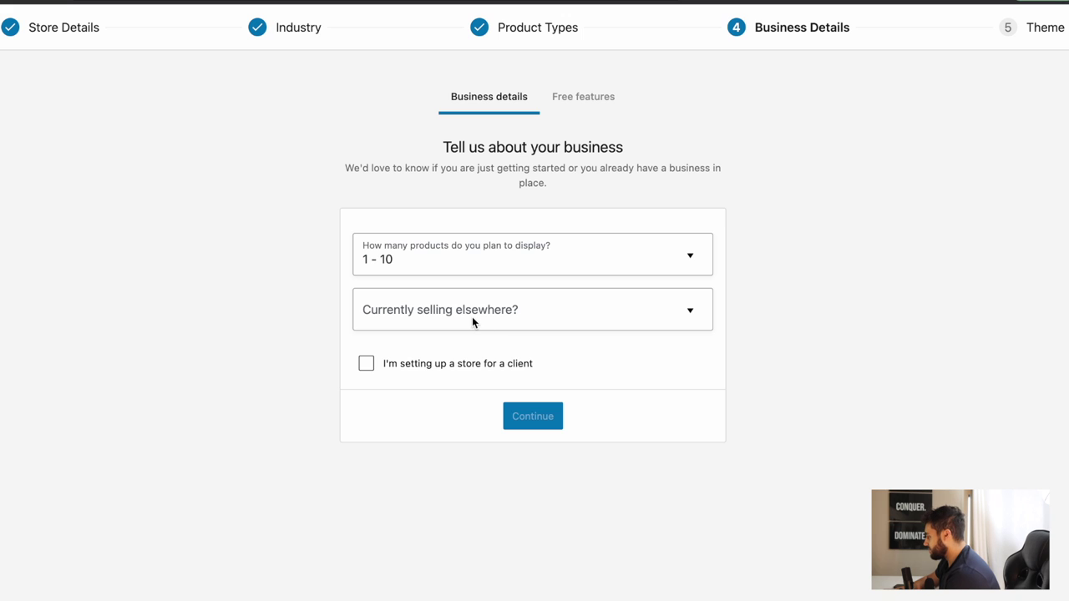
left_click(471, 317)
left_click(456, 354)
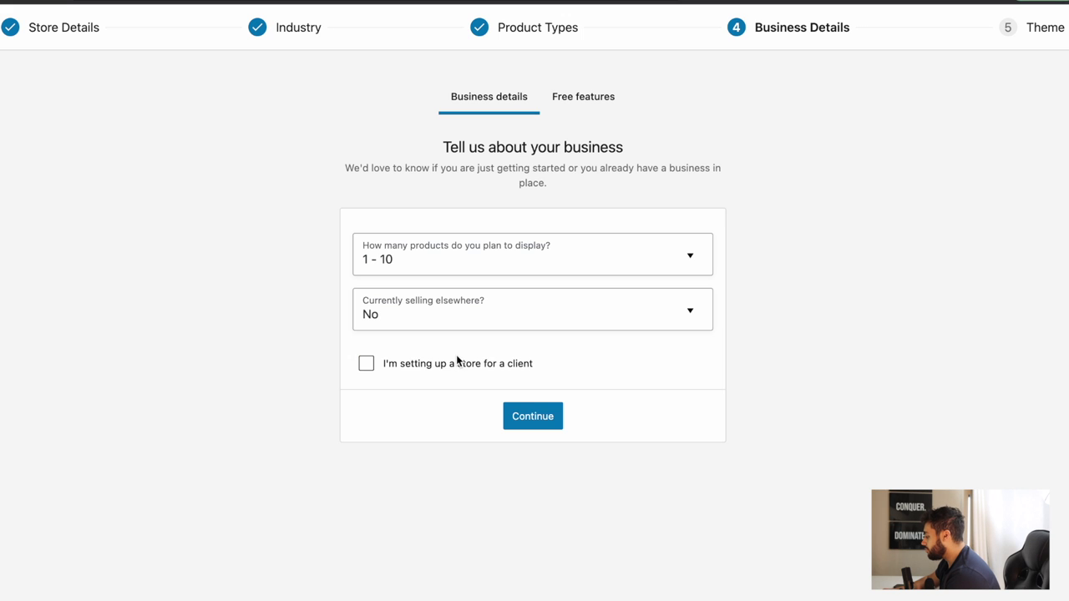
left_click(516, 422)
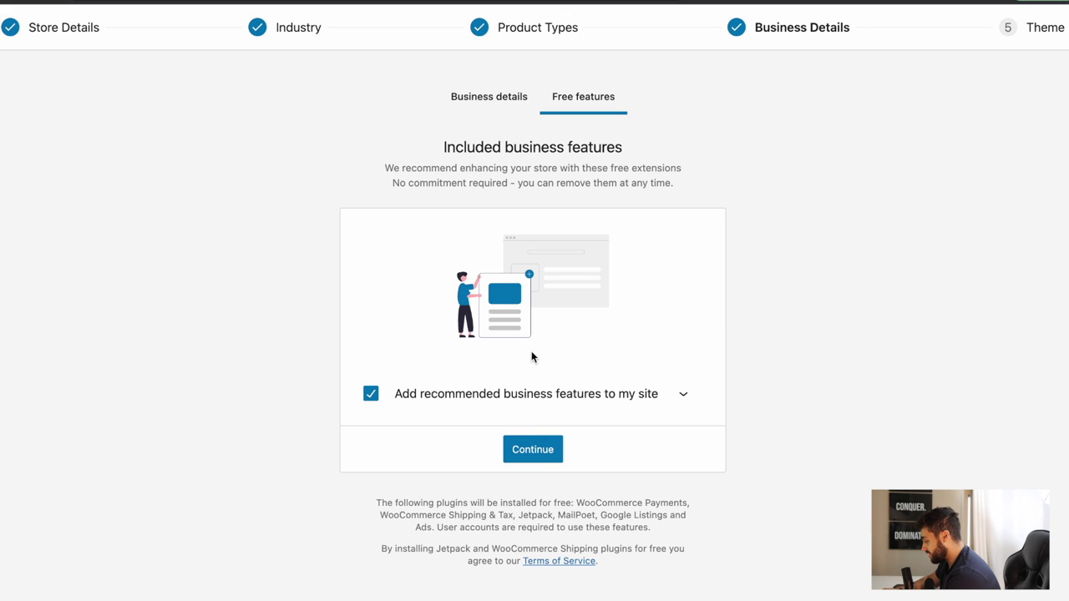
left_click(532, 452)
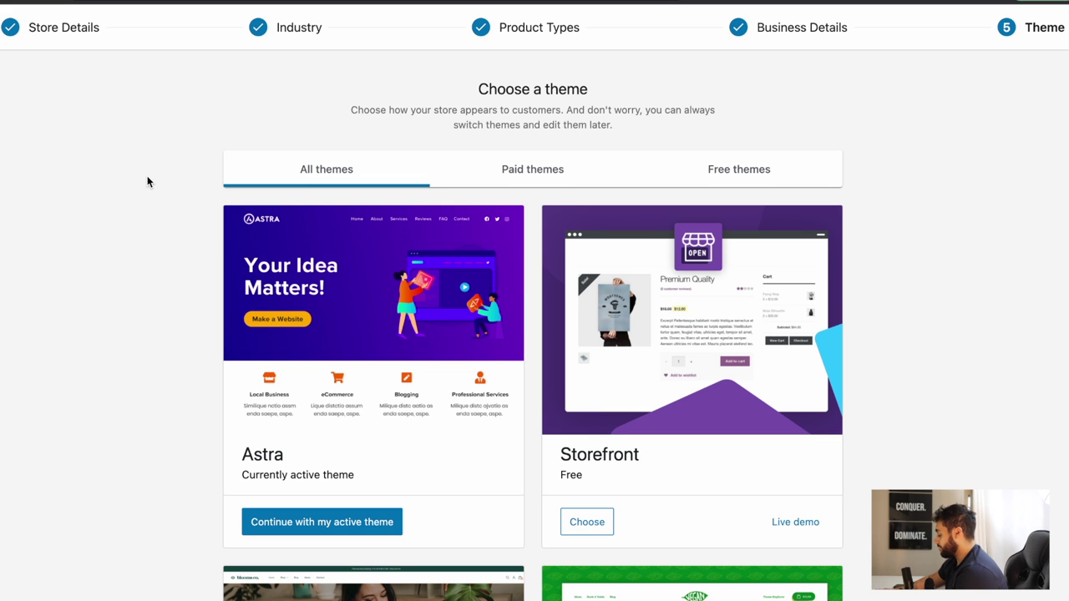
Finish the store setup by continuing with Astra as the active theme
scroll(147, 182, "down", 1)
scroll(147, 182, "up", 1)
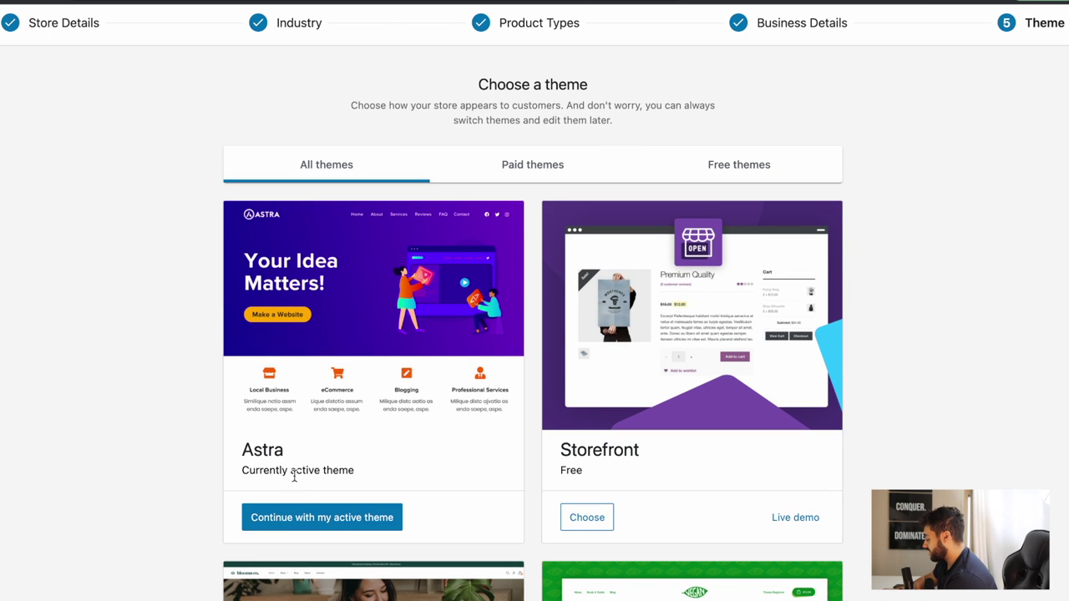
left_click(302, 514)
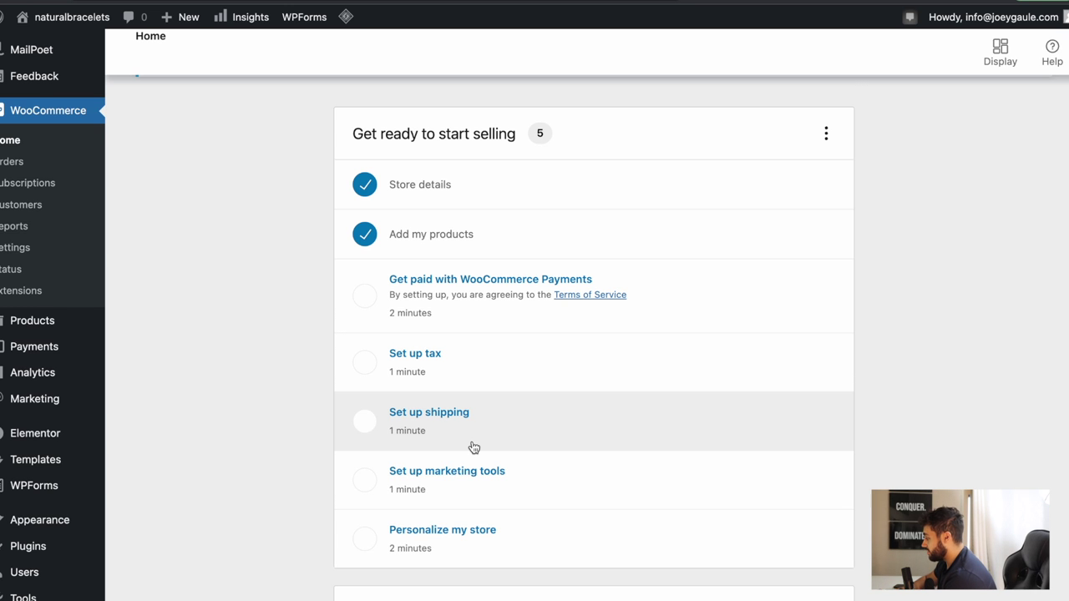
Look over the WooCommerce setup tasks and open the list of all products in the store
scroll(472, 446, "down", 2)
scroll(291, 334, "down", 2)
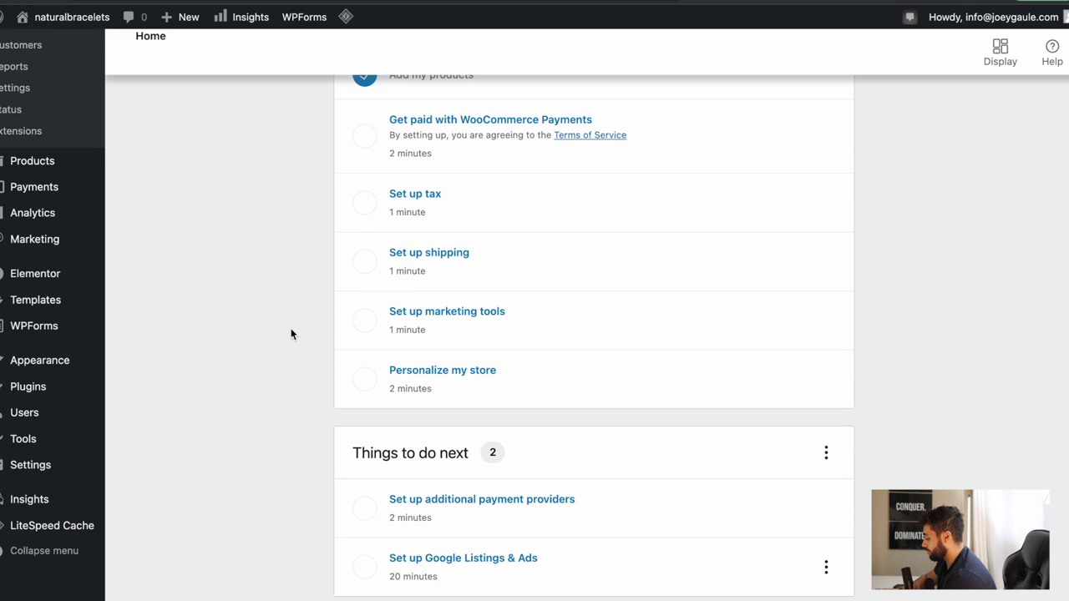
scroll(291, 334, "up", 2)
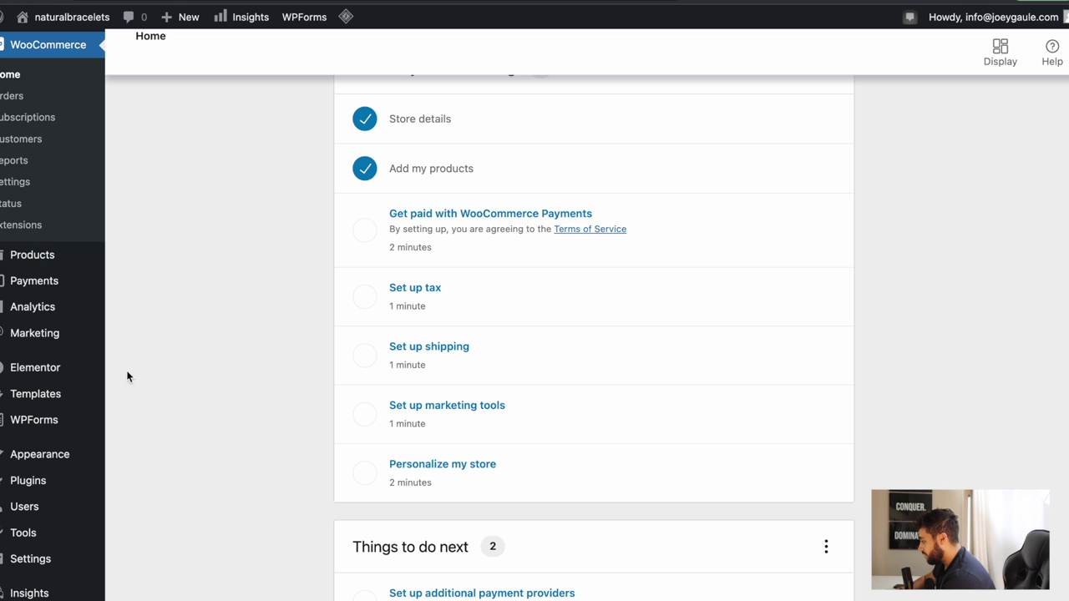
mouse_move(47, 260)
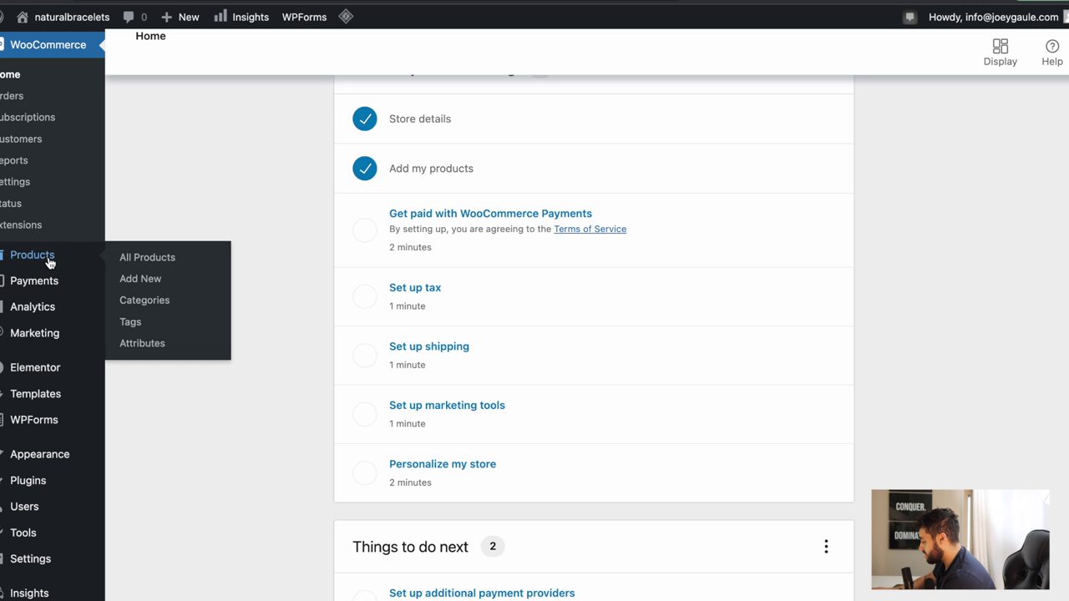
left_click(126, 261)
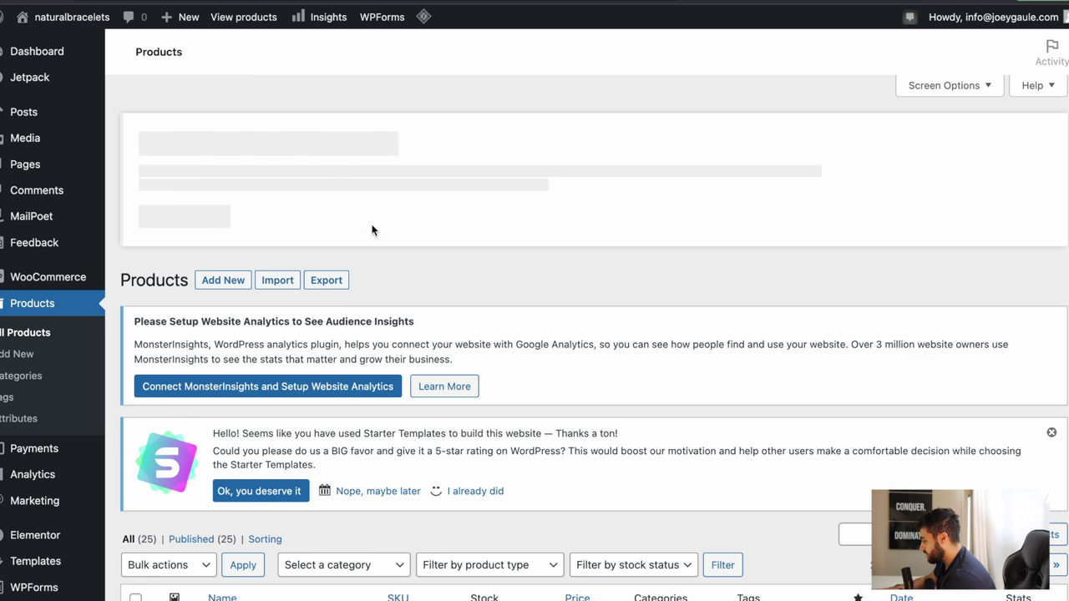
Move all the template's plant products in the product list to the trash and start a new blank product
scroll(375, 226, "down", 5)
scroll(375, 225, "down", 1)
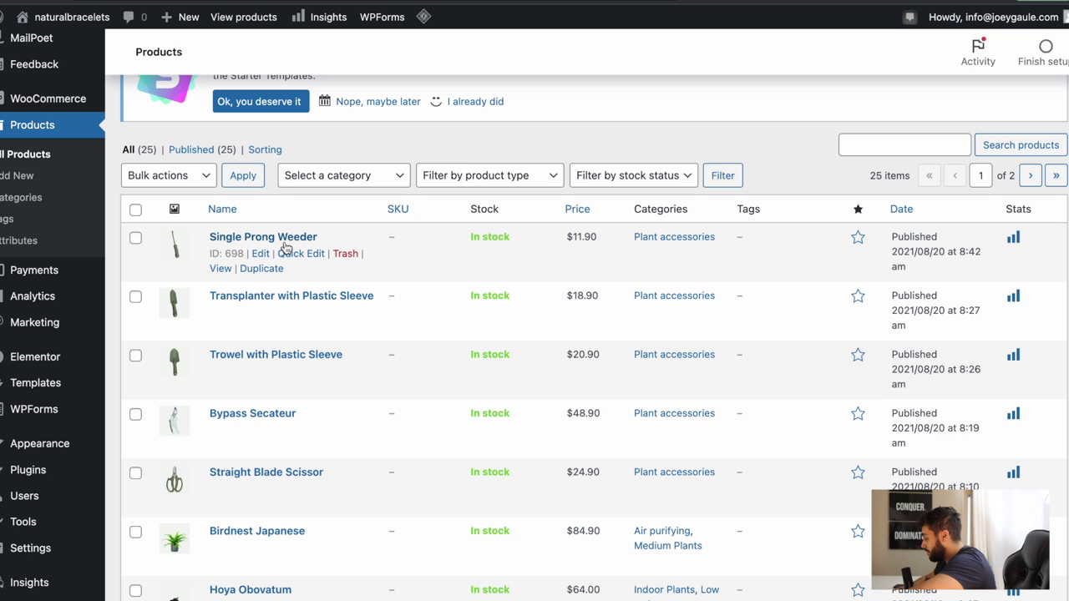
left_click(135, 210)
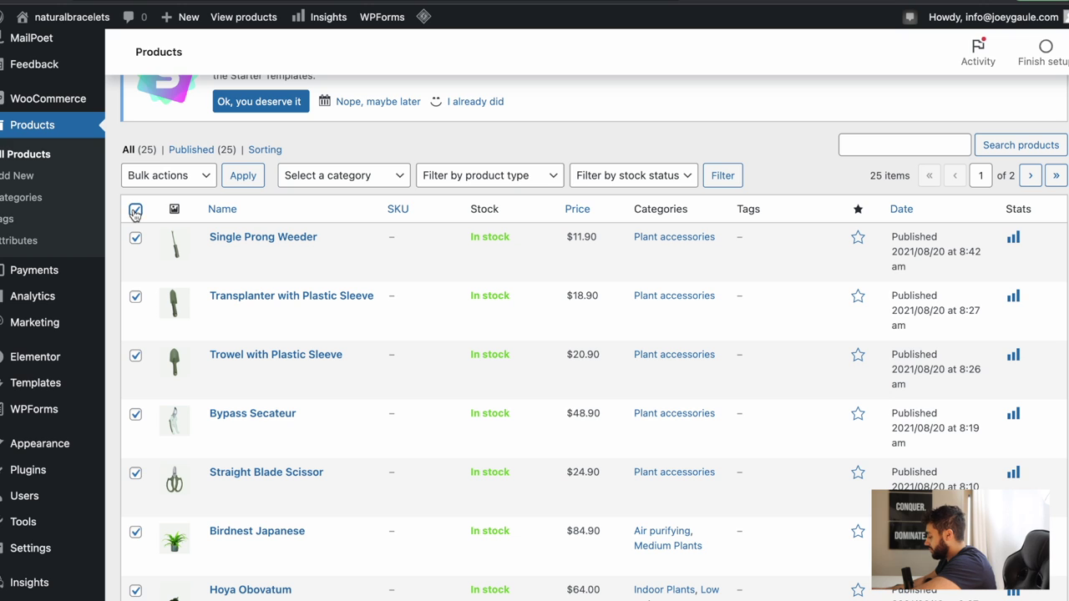
left_click(205, 180)
left_click(196, 214)
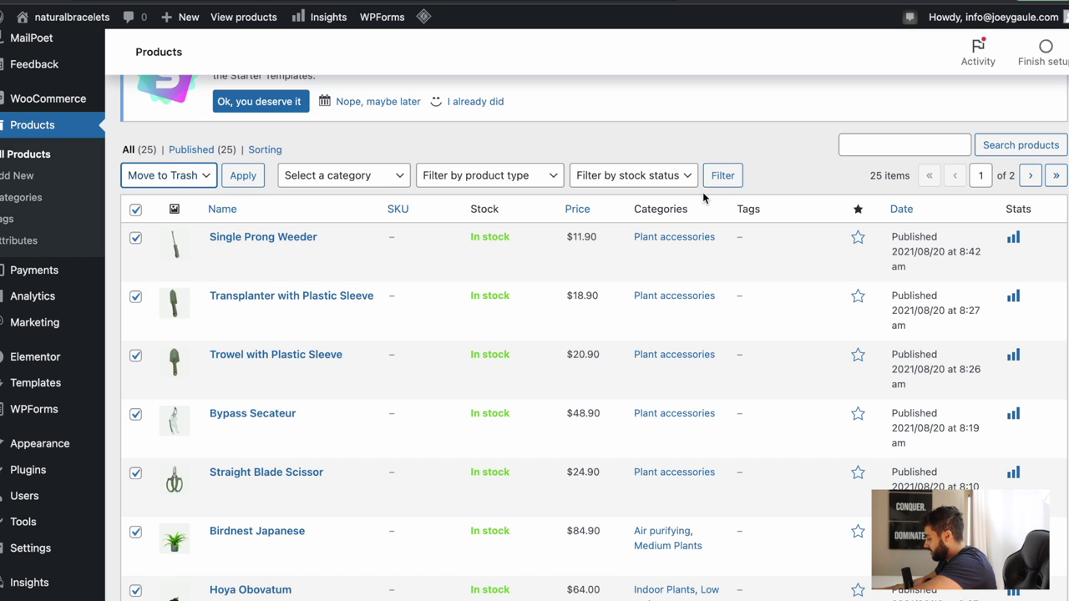
left_click(254, 179)
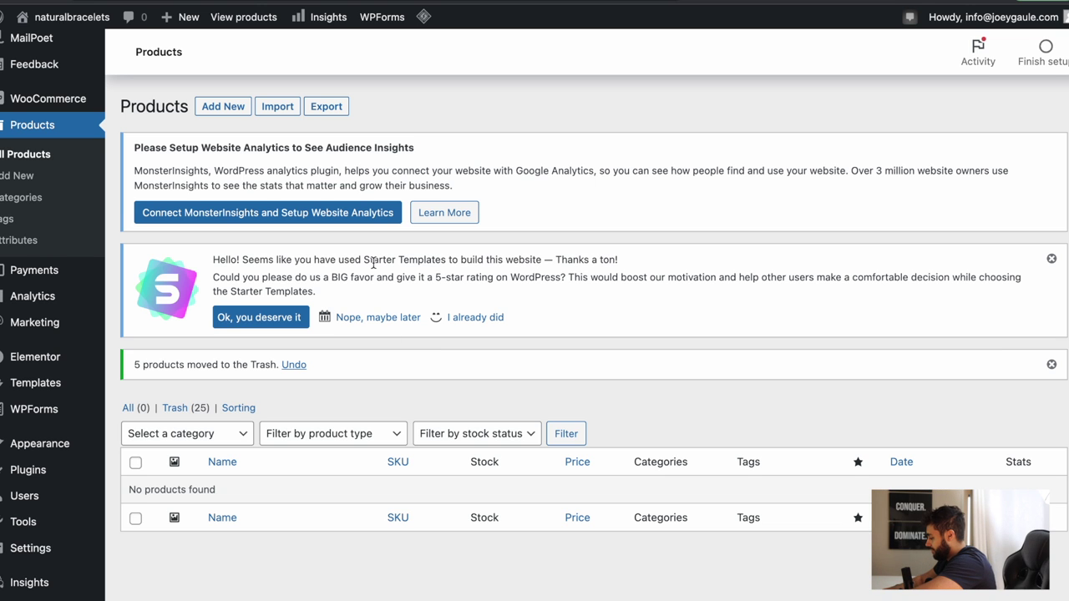
left_click(231, 112)
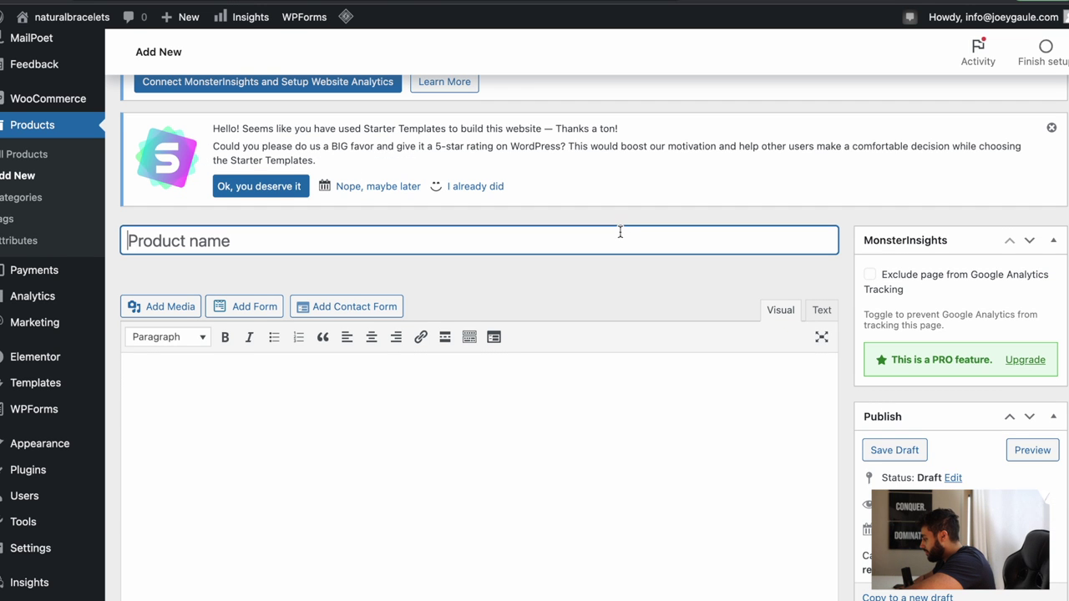
Switch to AliExpress and search for "natural bracelet"
key("ctrl+Tab")
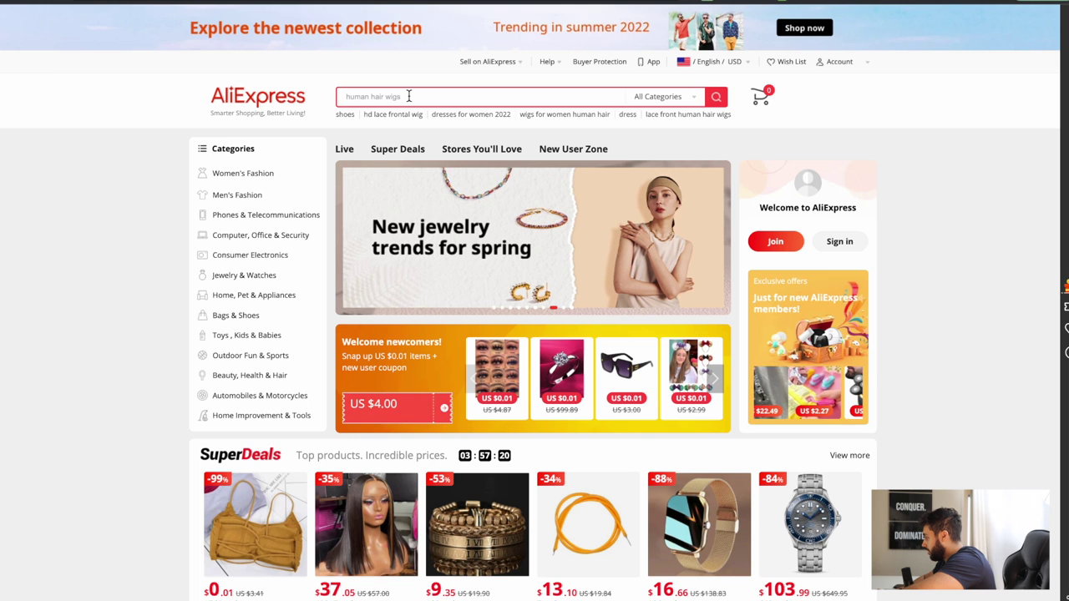
type("Natu")
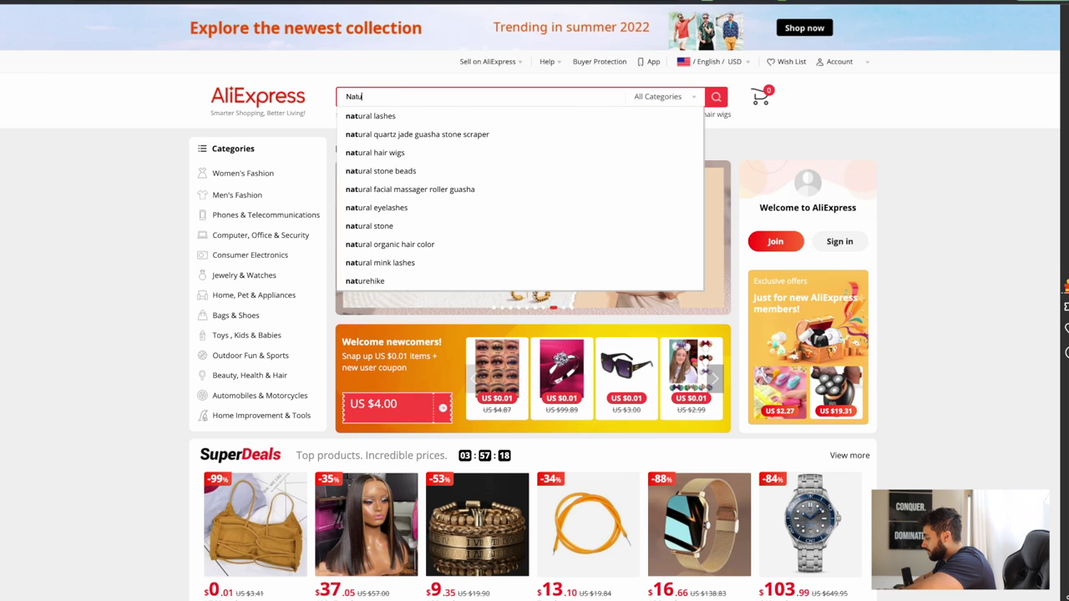
type("ral")
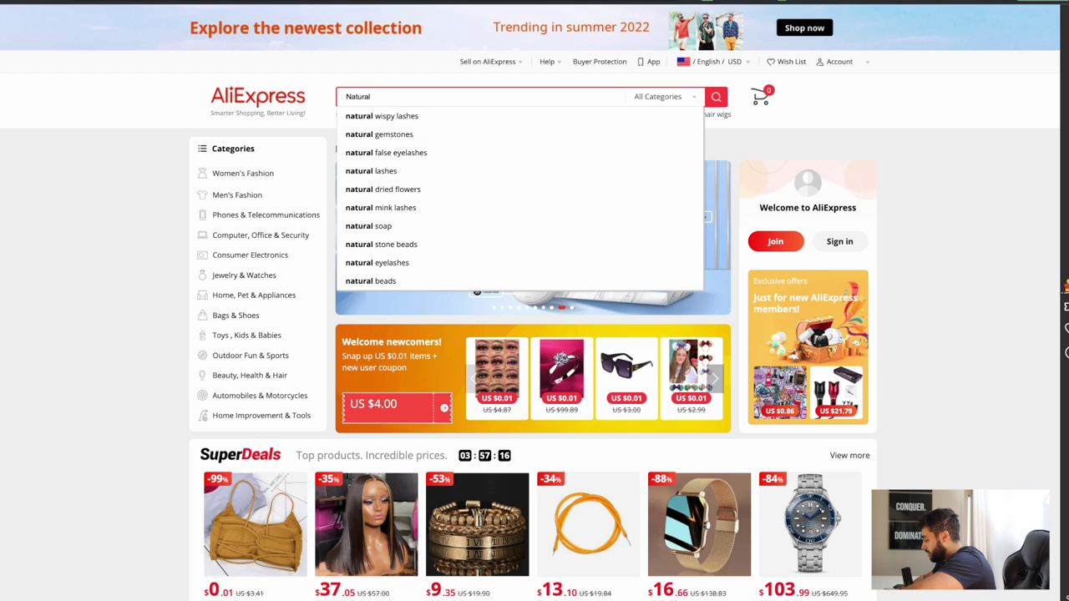
type(" Brace")
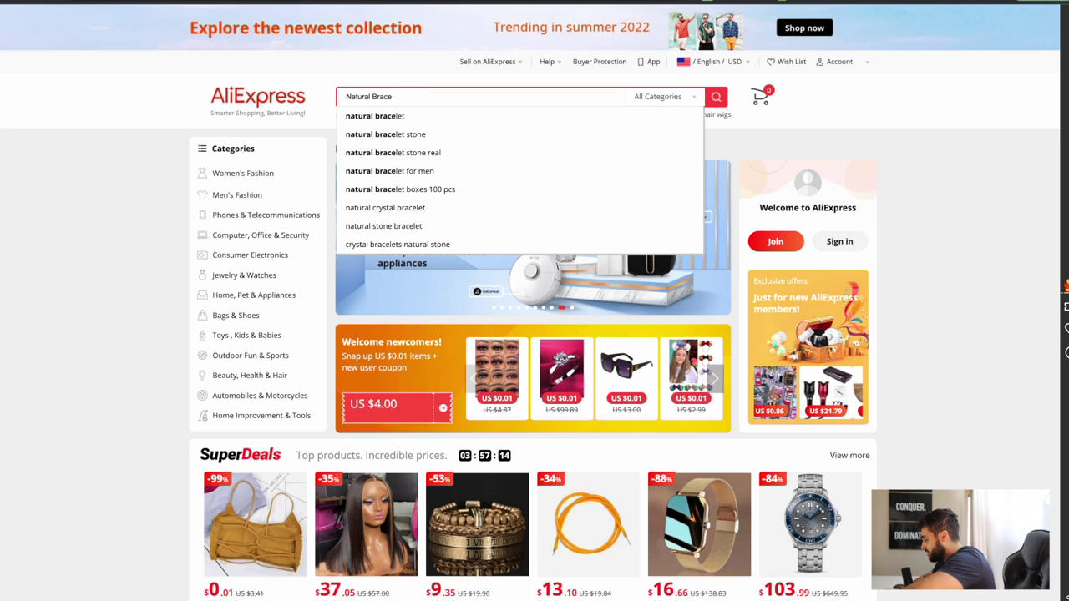
left_click(407, 115)
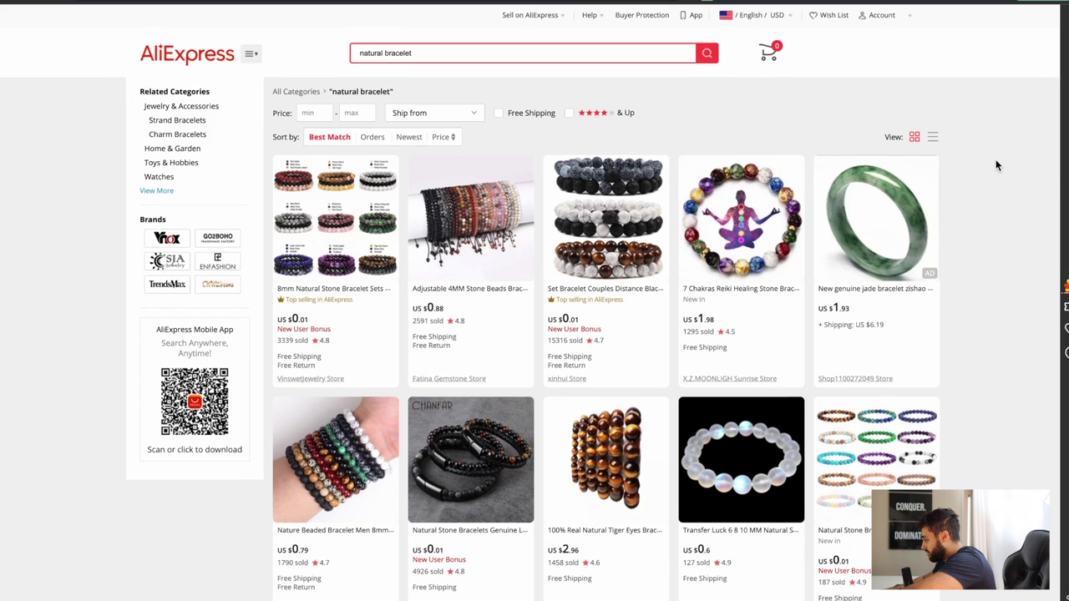
Browse the natural bracelet search results and open the Hot 7 Chakra Life Tree Bracelets listing
scroll(993, 167, "down", 1)
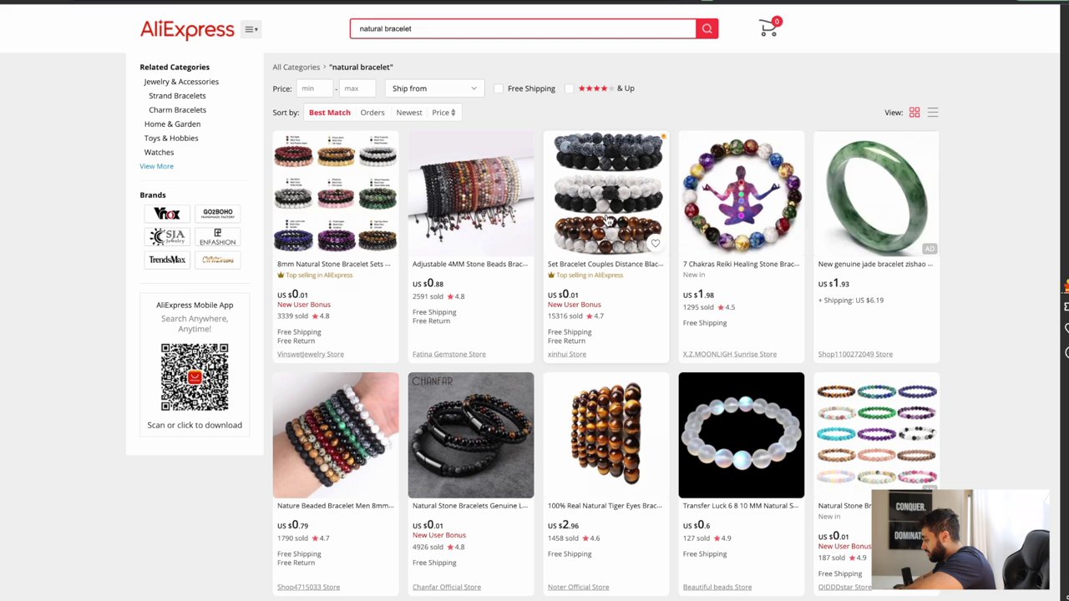
scroll(648, 187, "down", 1)
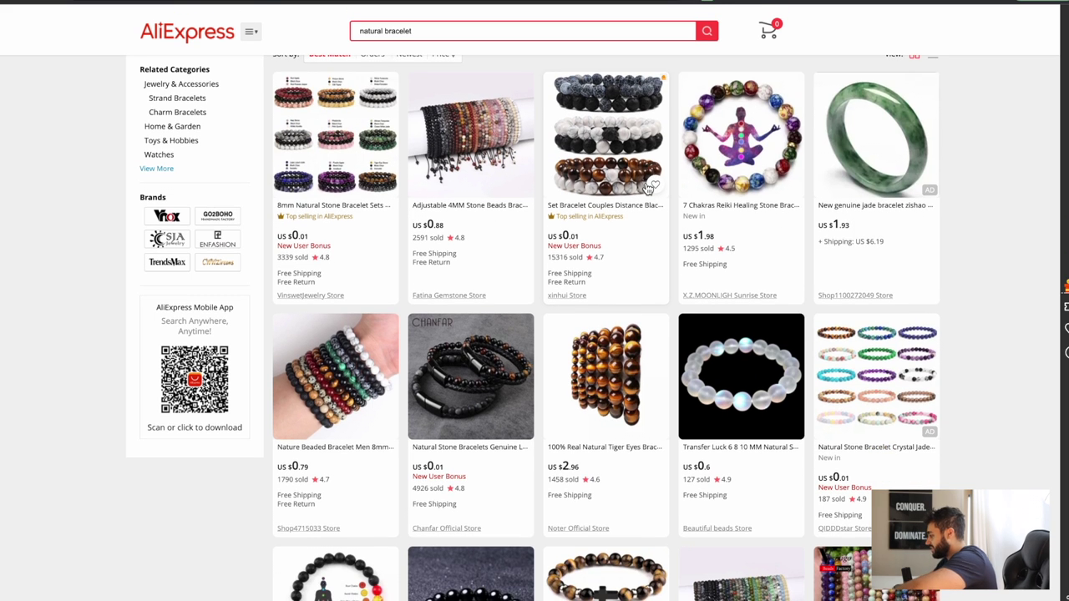
scroll(644, 186, "down", 1)
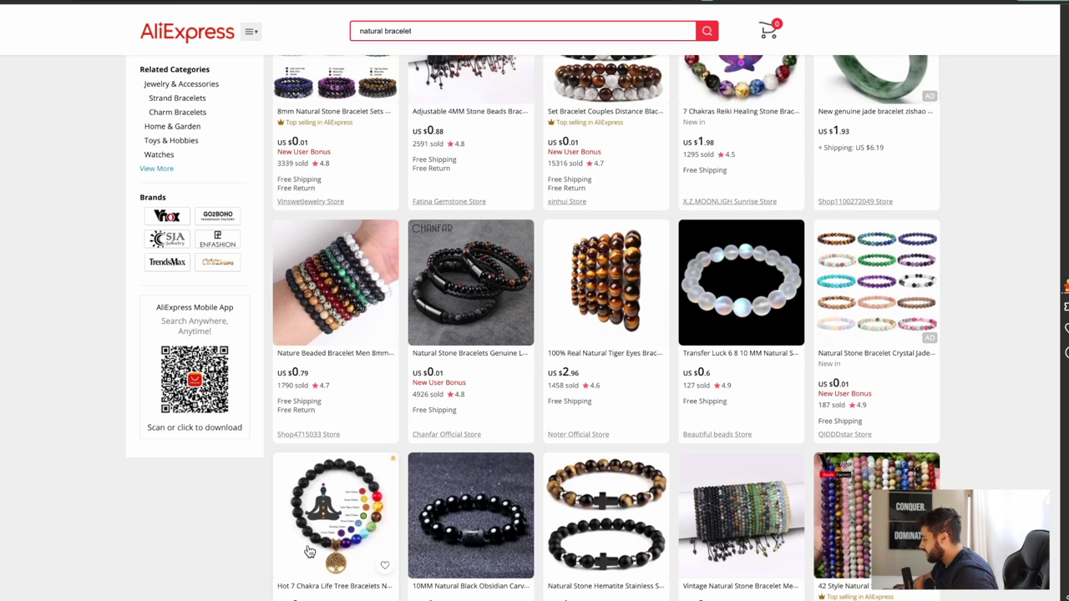
scroll(236, 506, "up", 1)
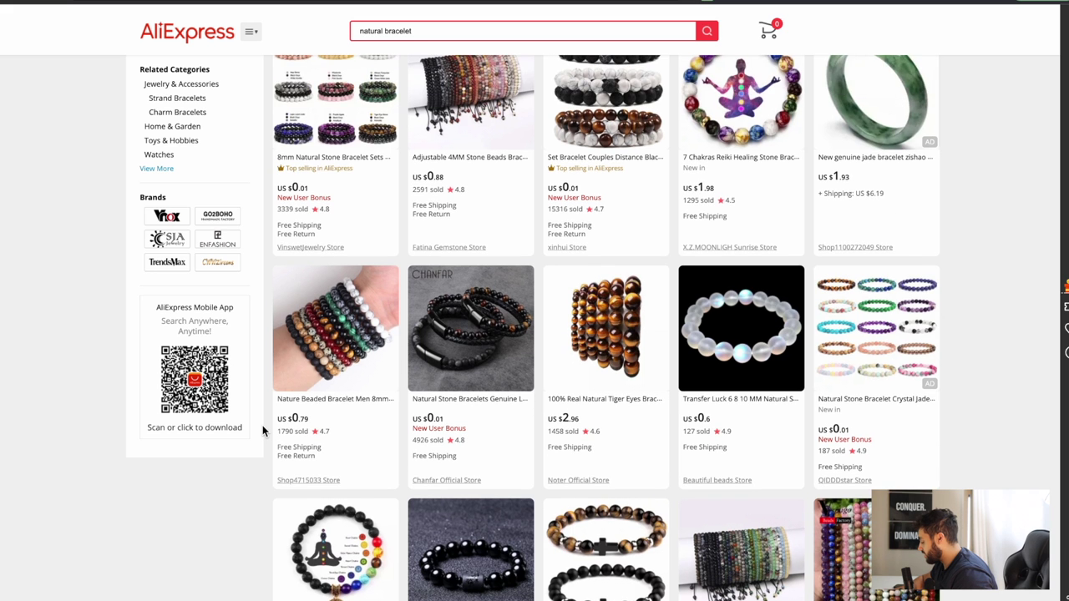
scroll(264, 430, "down", 2)
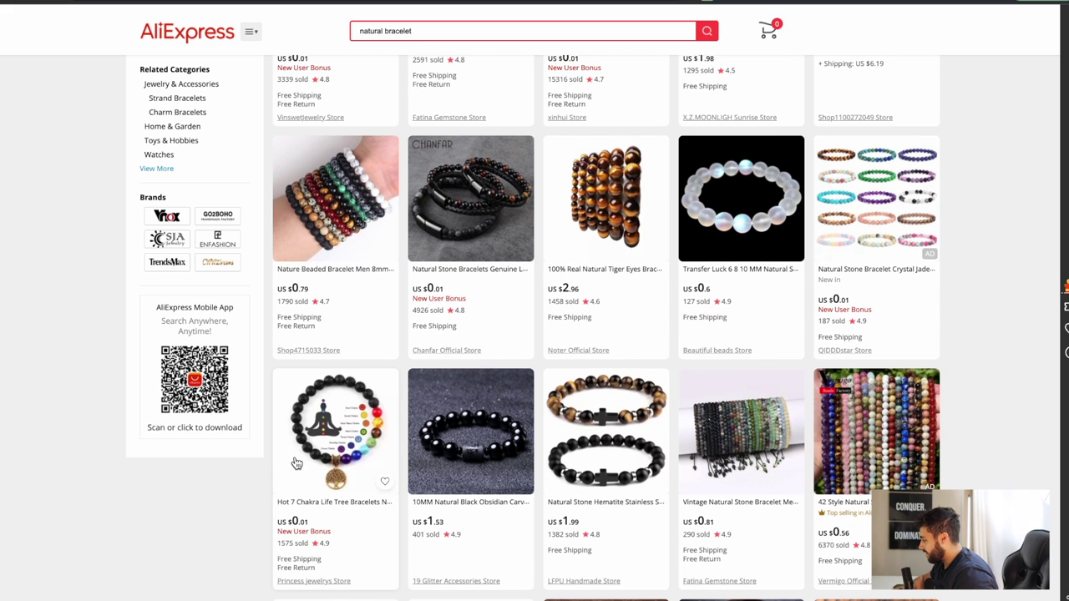
scroll(256, 494, "down", 5)
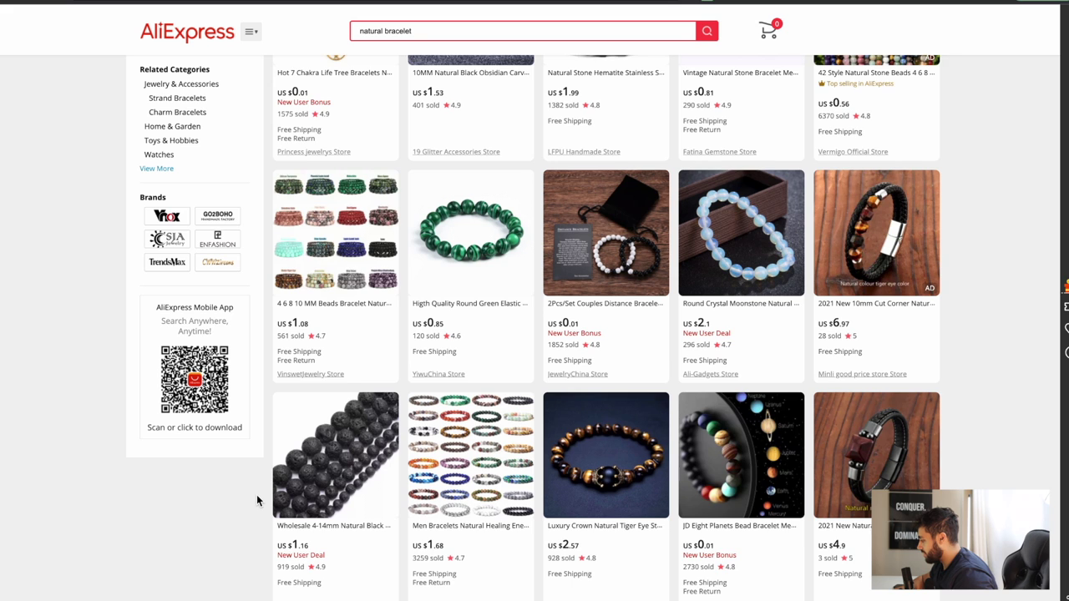
scroll(257, 494, "down", 2)
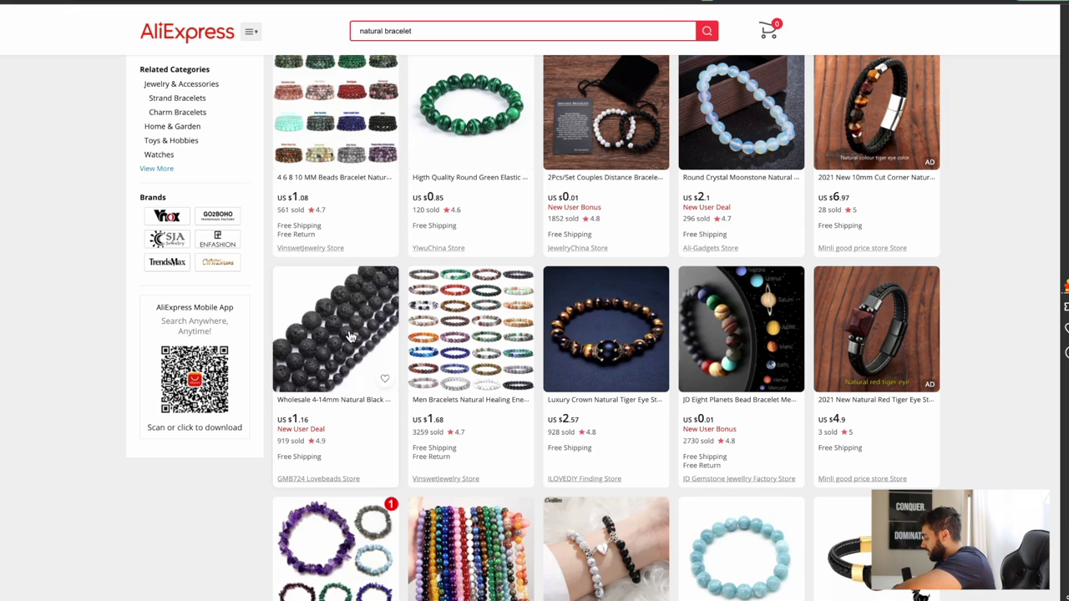
scroll(266, 351, "down", 4)
scroll(265, 346, "down", 2)
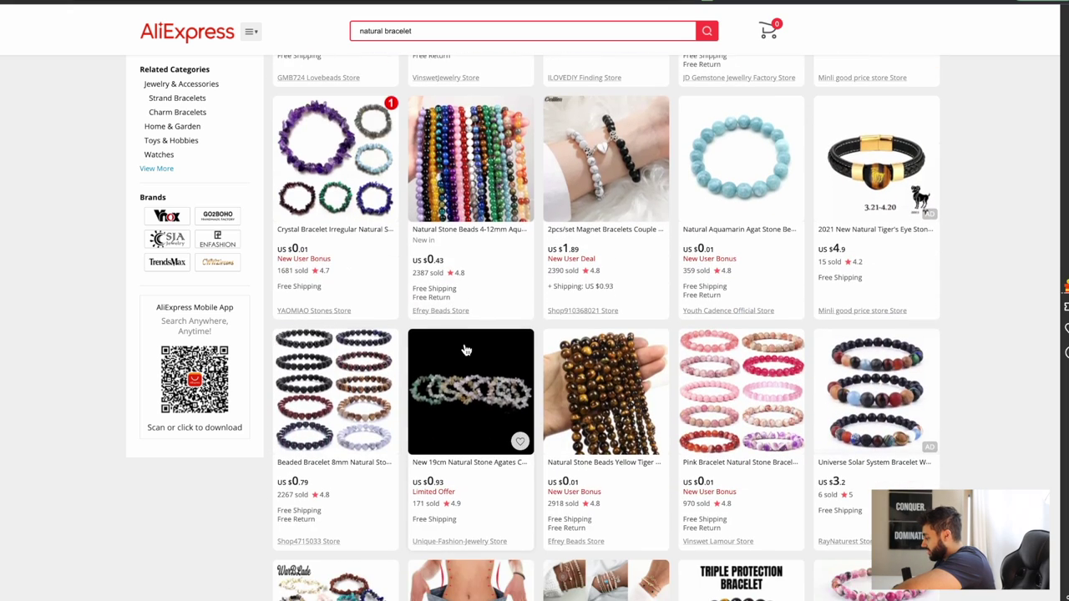
scroll(466, 349, "down", 2)
scroll(466, 349, "up", 8)
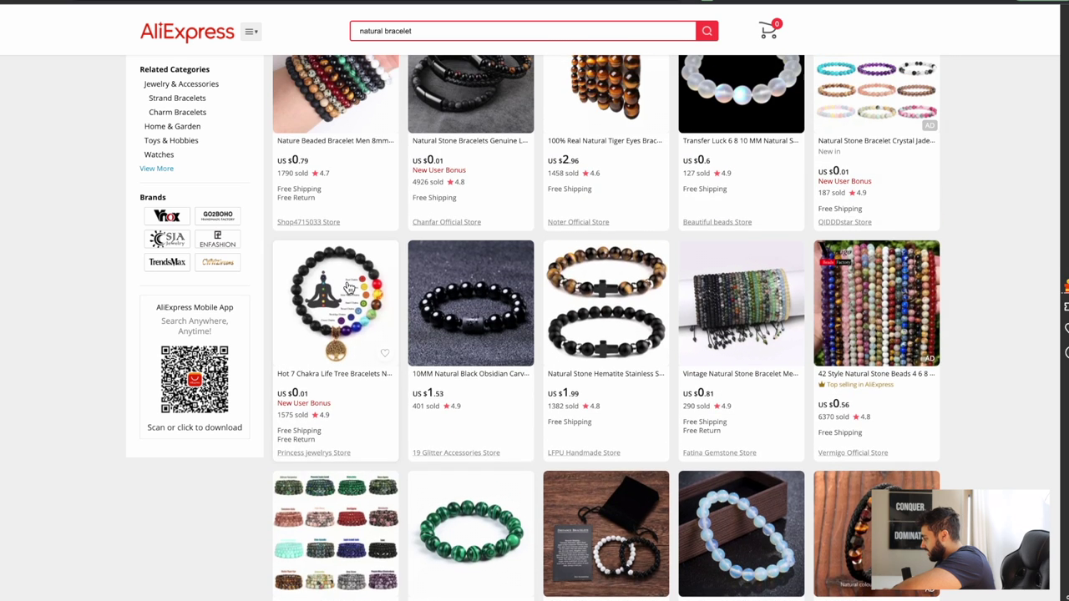
left_click(348, 287)
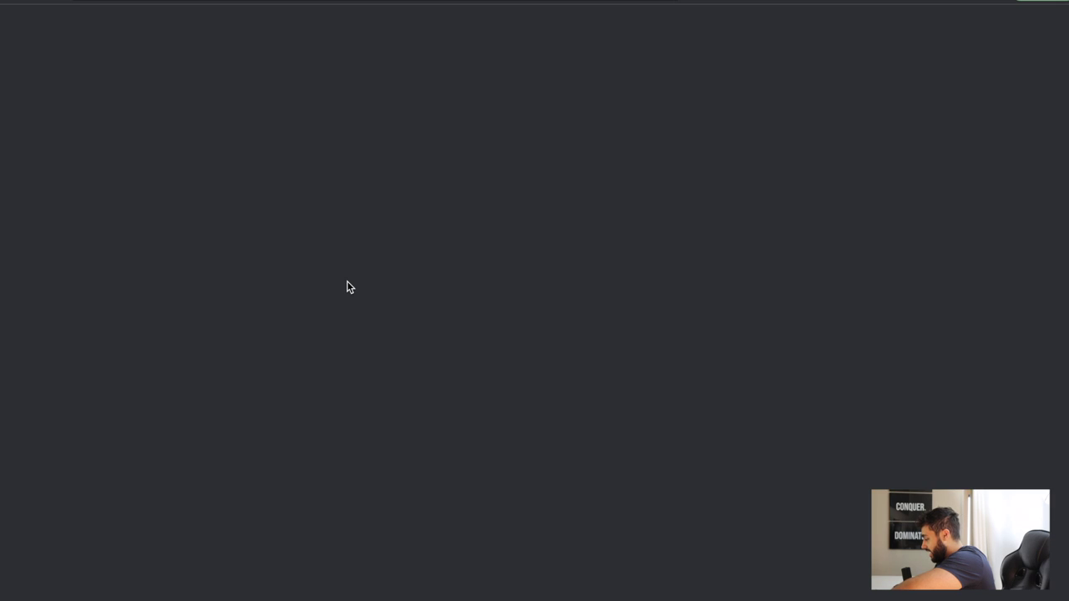
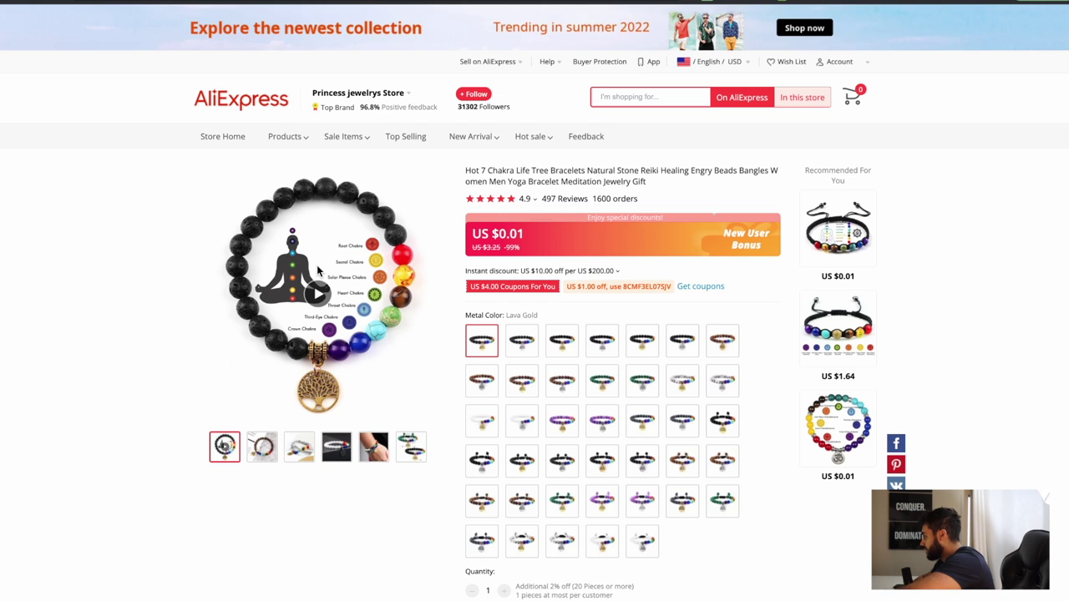
Copy the Chakra bracelet listing's full title from AliExpress into the name of the new WooCommerce product
mouse_move(525, 199)
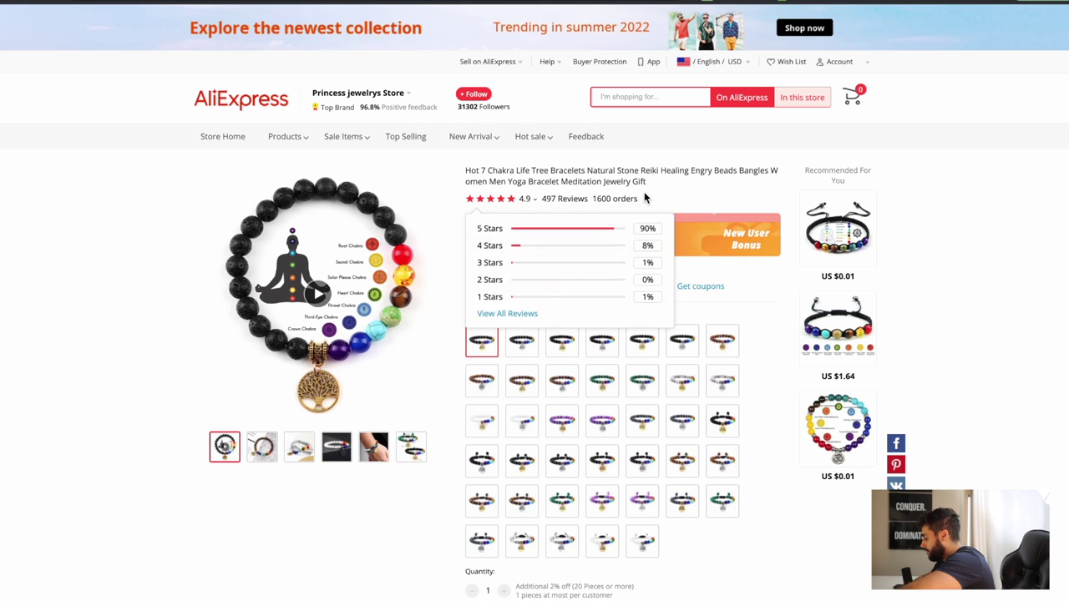
left_click_drag(647, 182, 466, 169)
key("super+c")
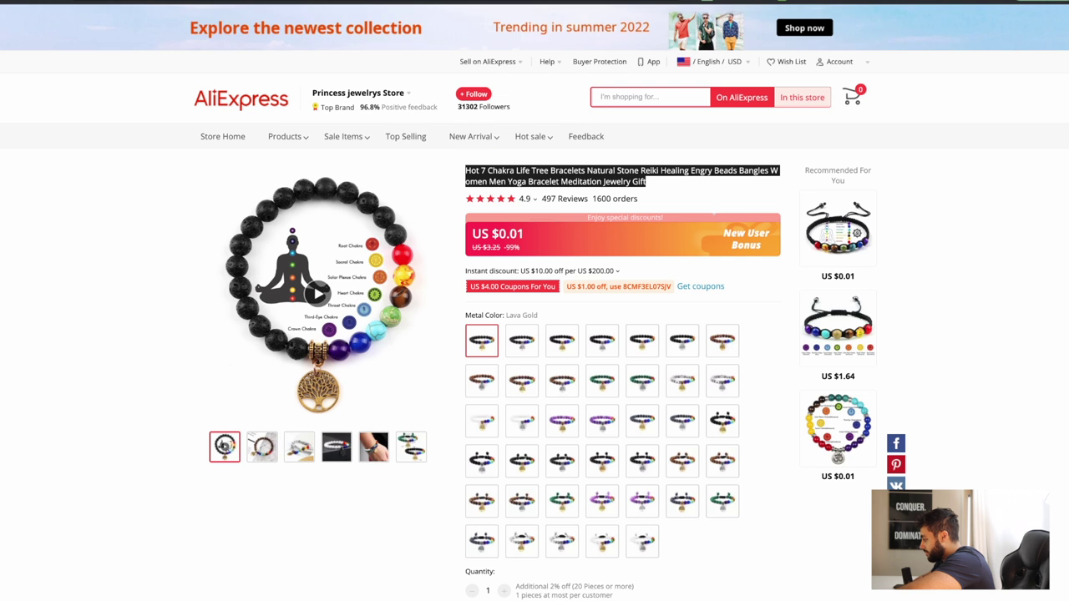
key("super+Tab")
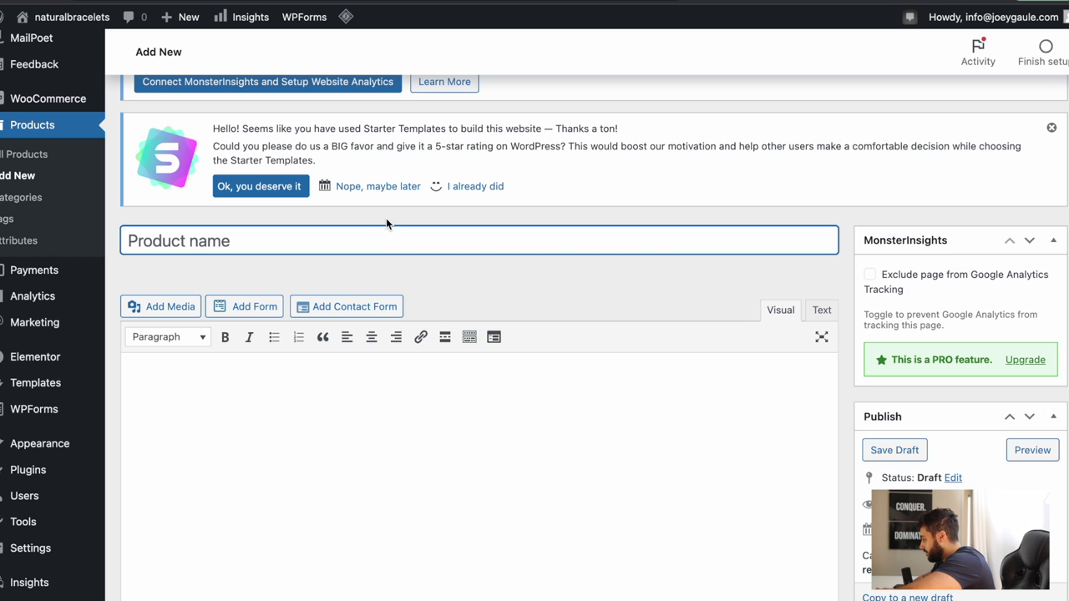
key("super+v")
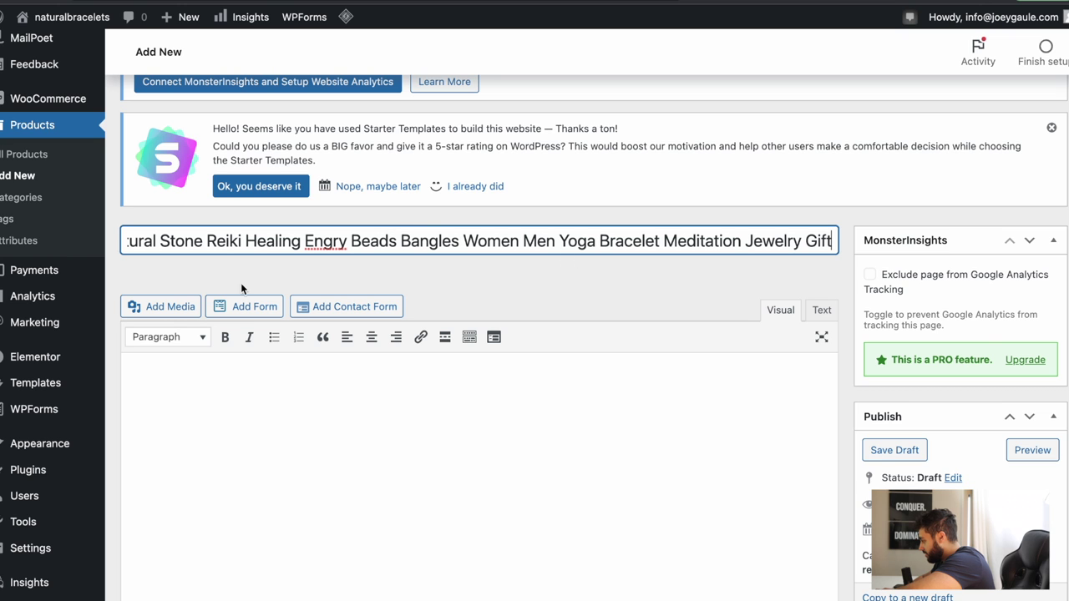
Delete everything before the word "Healing" from the pasted product name
left_click(243, 241)
key("BackSpace")
key("BackSpace")
key("BackSpace")
key("BackSpace")
key("BackSpace")
key("BackSpace")
key("BackSpace")
key("BackSpace")
key("BackSpace")
key("BackSpace")
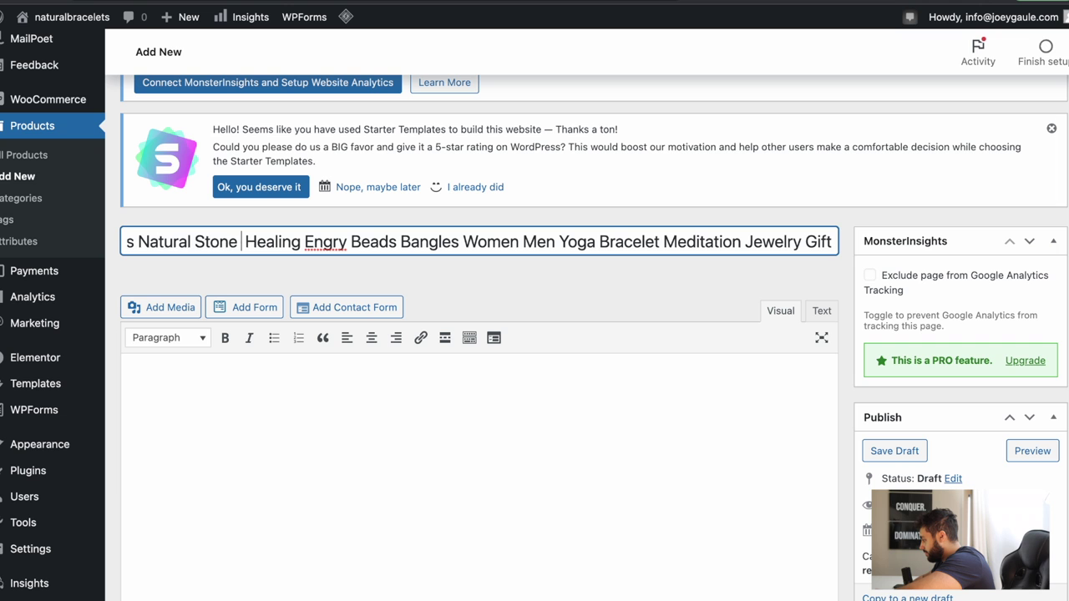
key("BackSpace")
key("BackSpace")
key("BackSpace")
key("BackSpace")
key("BackSpace")
key("BackSpace")
key("BackSpace")
key("BackSpace")
key("BackSpace")
key("BackSpace")
key("BackSpace")
key("BackSpace")
key("BackSpace")
key("BackSpace")
key("BackSpace")
key("BackSpace")
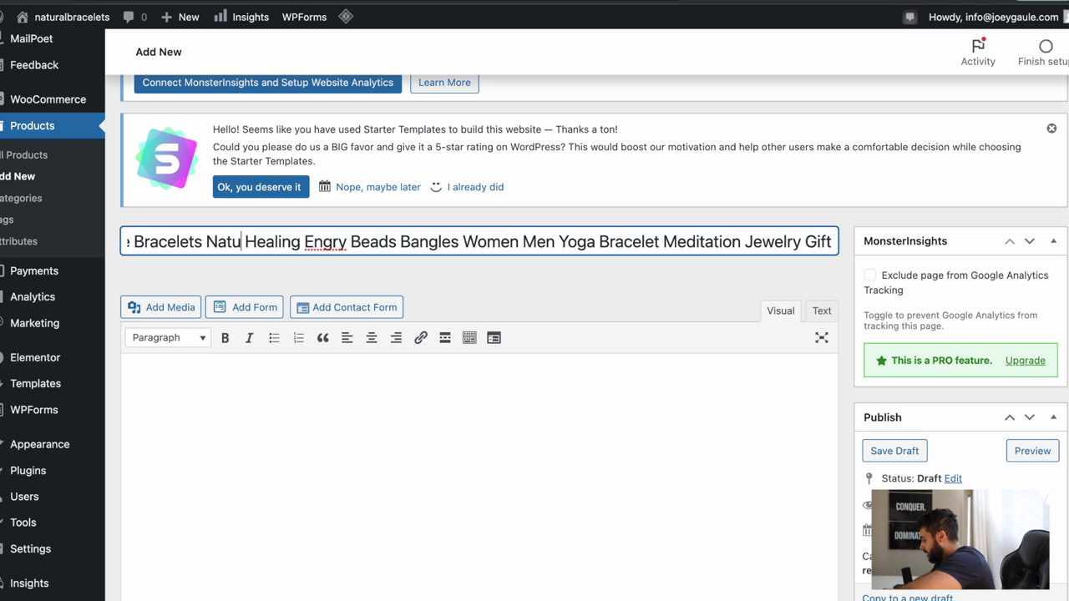
key("BackSpace")
key("BackSpace")
key("BackSpace")
key("BackSpace")
key("BackSpace")
key("BackSpace")
key("BackSpace")
key("BackSpace")
key("BackSpace")
key("BackSpace")
key("BackSpace")
key("BackSpace")
key("BackSpace")
key("BackSpace")
key("BackSpace")
key("BackSpace")
key("BackSpace")
key("BackSpace")
key("BackSpace")
key("BackSpace")
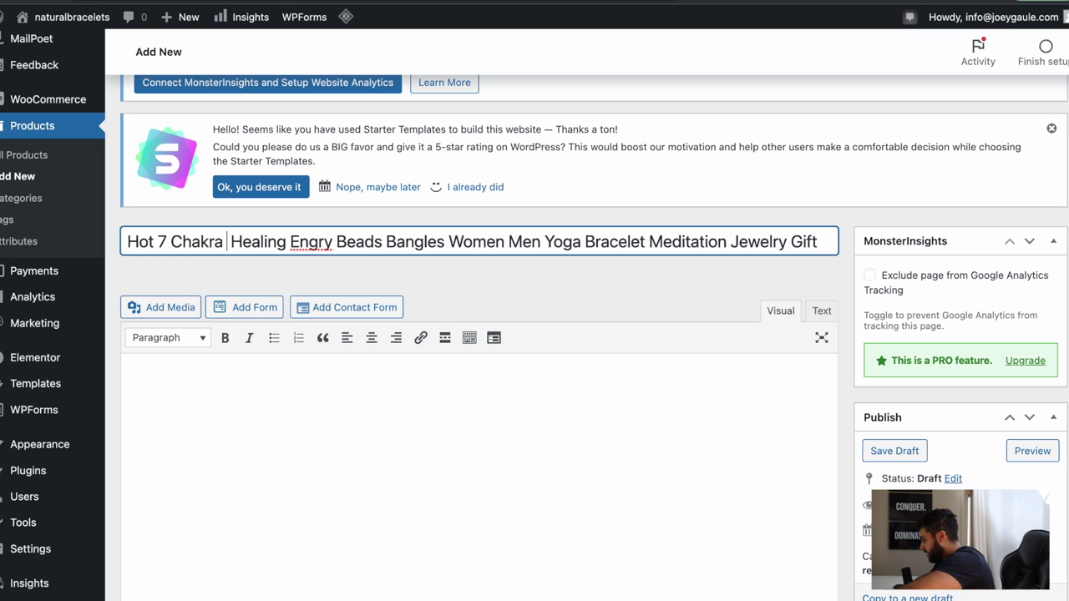
key("BackSpace")
key("BackSpace")
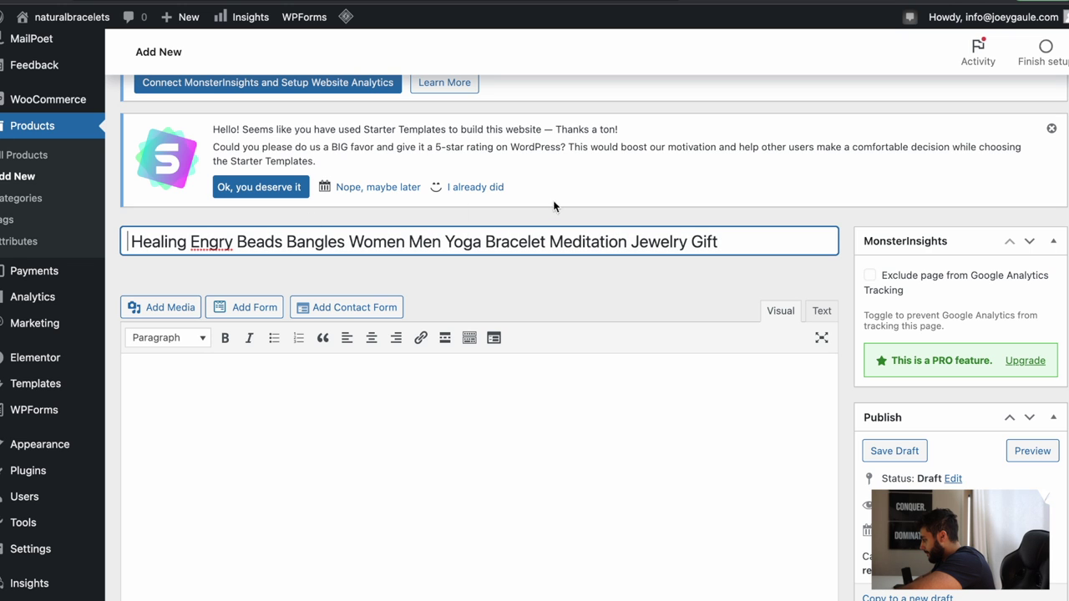
Replace the whole product name with "Natural 7-ring Chakra Healing Bracelet"
triple_click(708, 241)
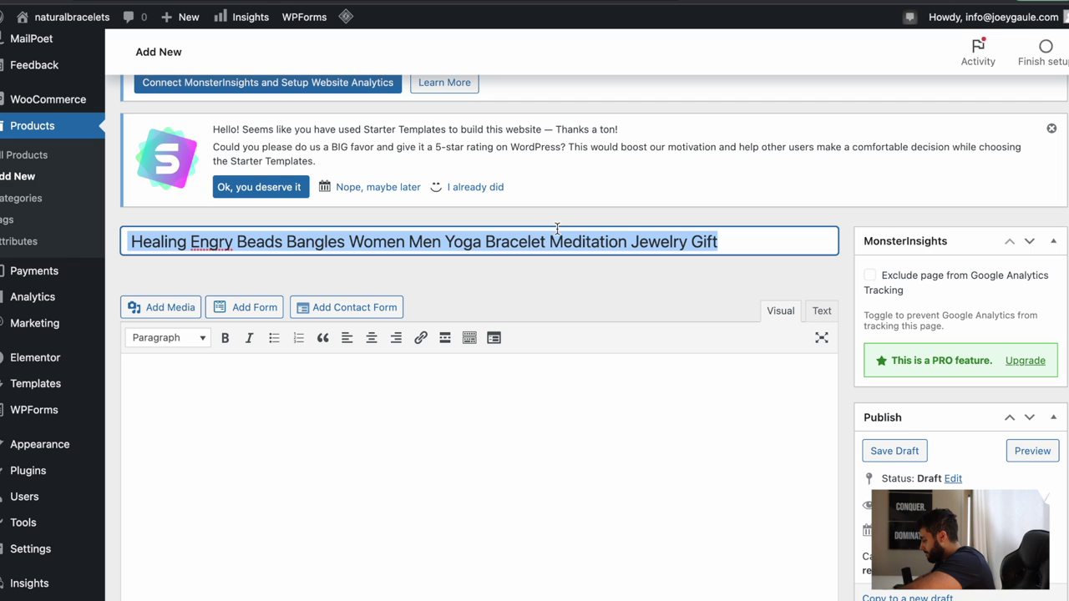
type("Nat")
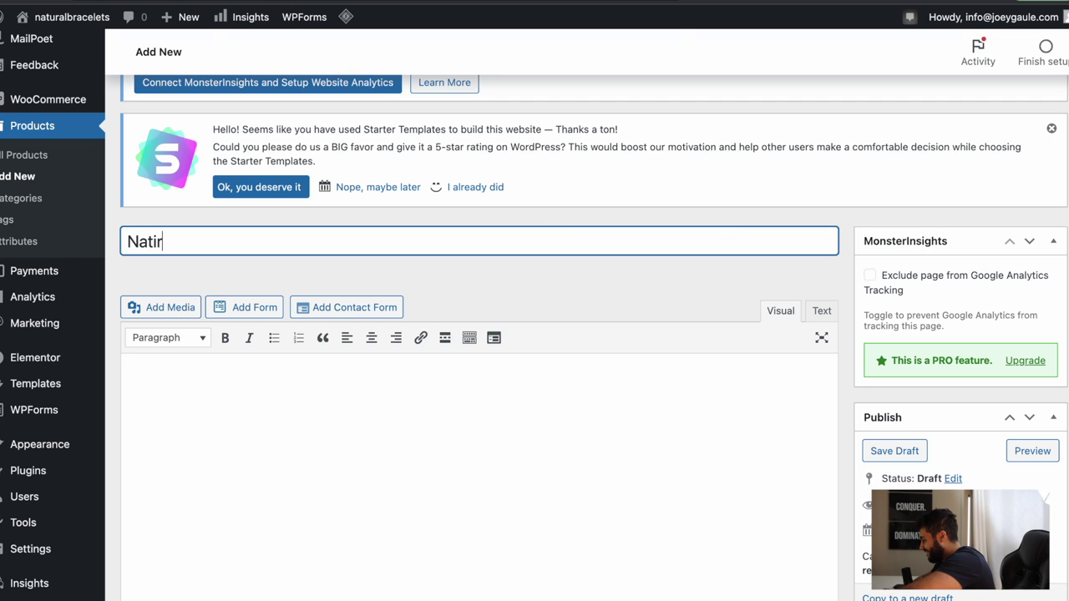
type("ural 7-ring Cha")
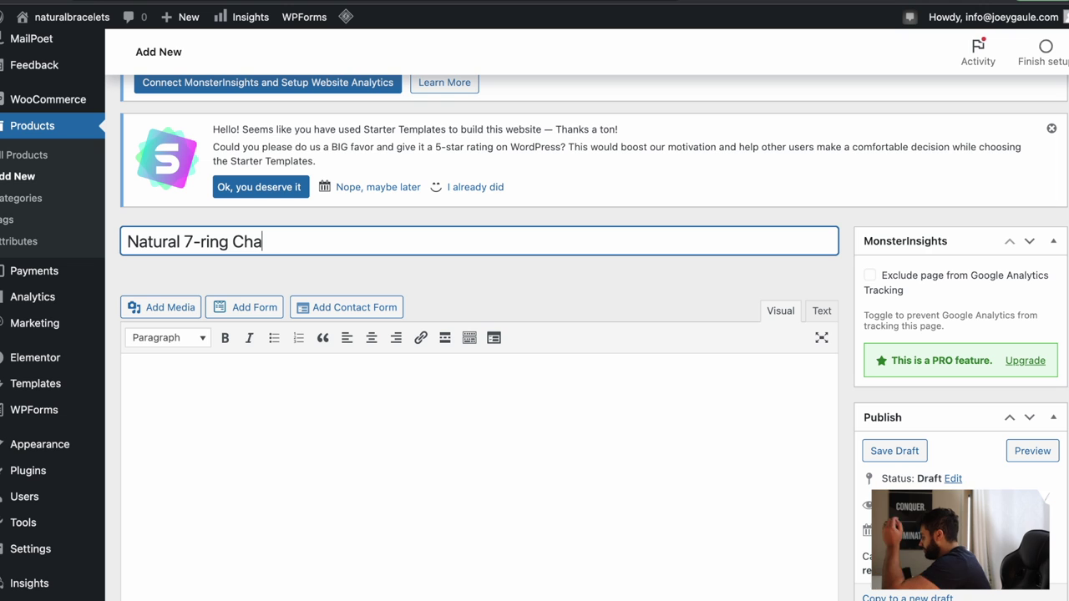
type("kra Heal")
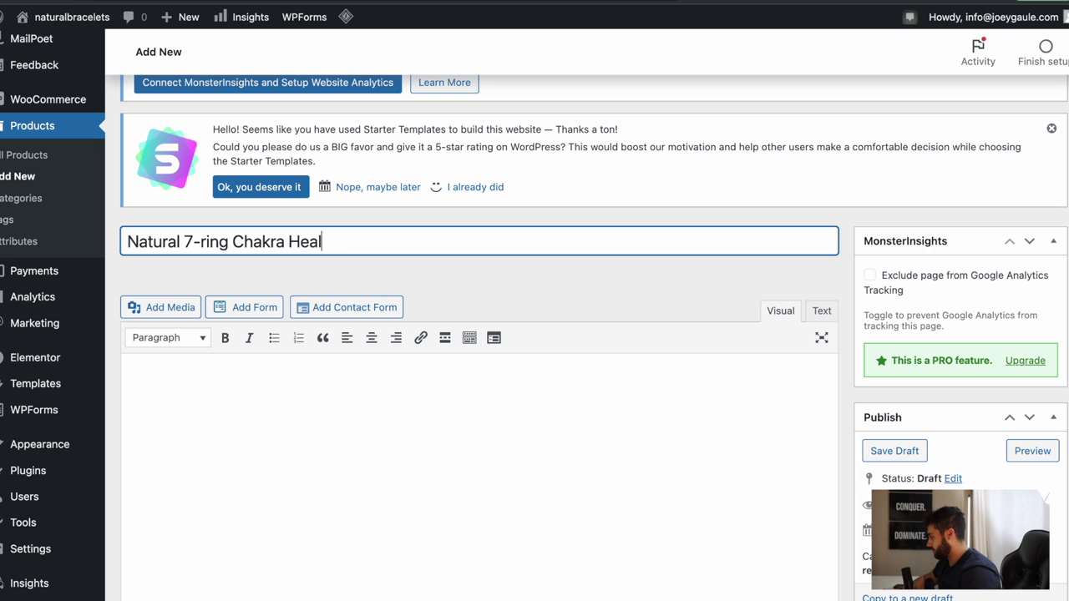
type("ing Bracelet")
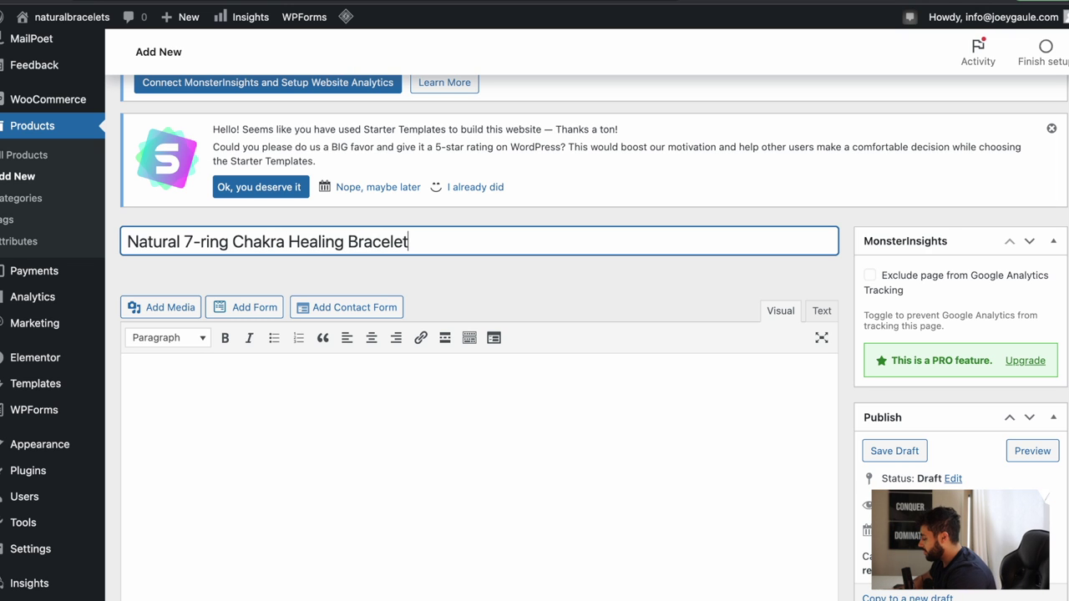
Remove "Natural 7-ring" and the leading space from the product name, leaving "Chakra Healing Bracelet"
left_click_drag(228, 243, 183, 242)
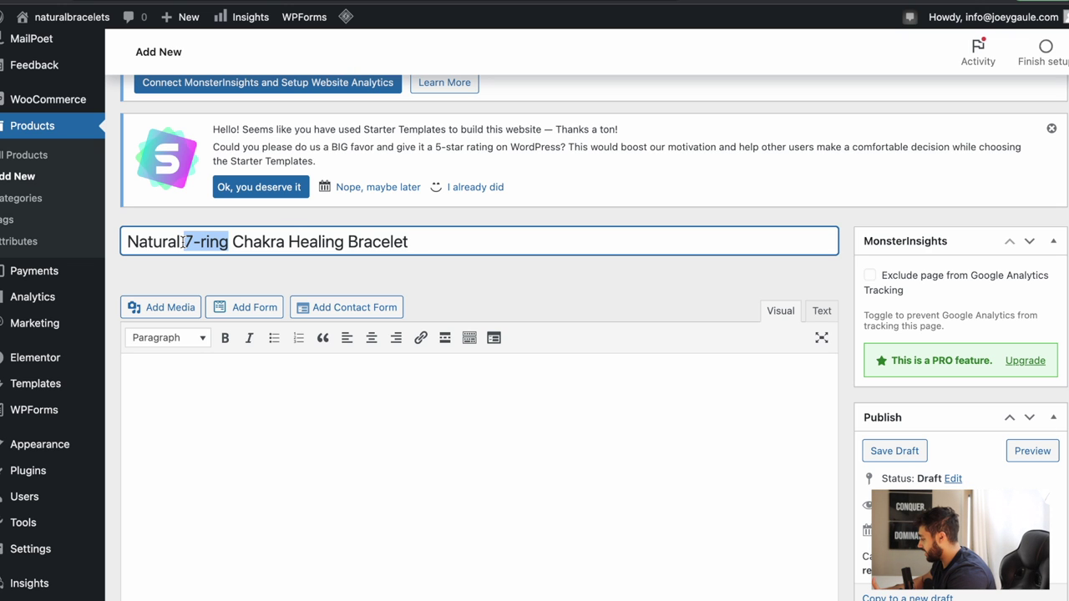
key("BackSpace")
key("BackSpace")
key("BackSpace")
key("BackSpace")
key("BackSpace")
key("BackSpace")
key("BackSpace")
key("BackSpace")
key("BackSpace")
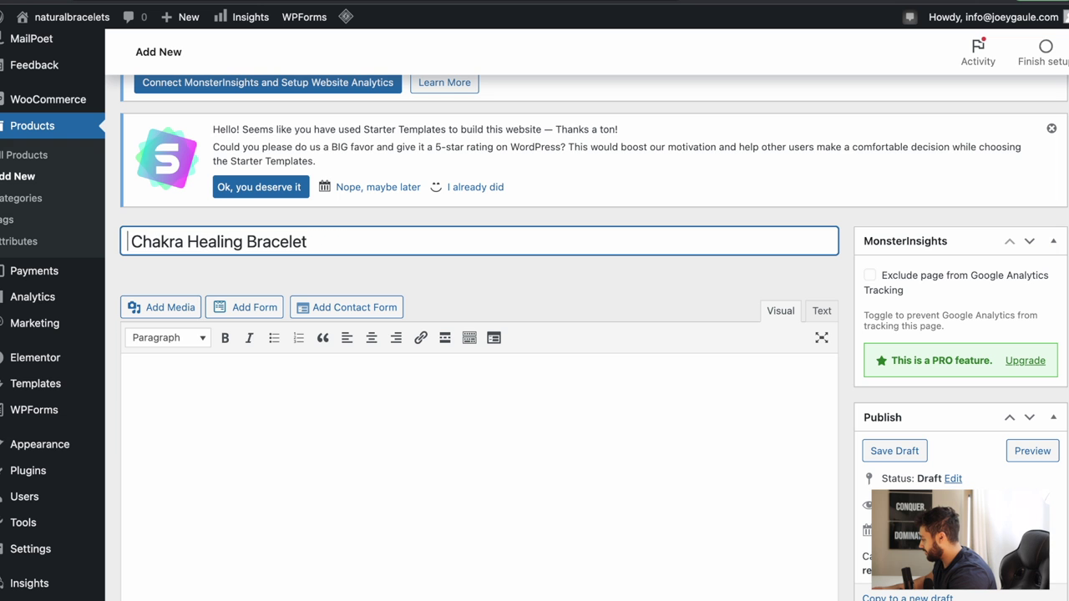
key("Delete")
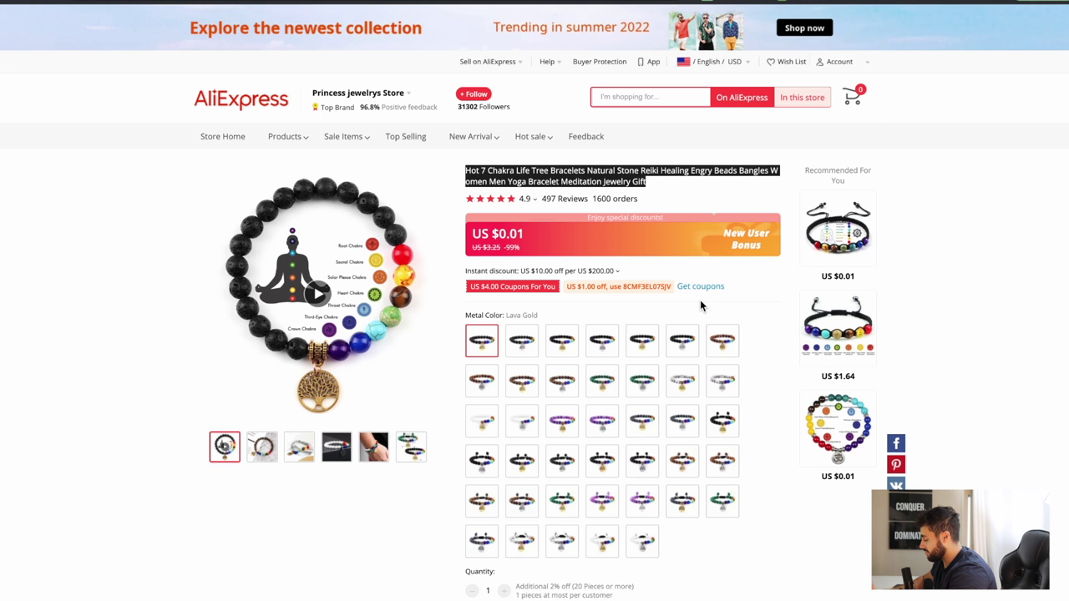
Copy the Chakra bracelet listing's heading and bulleted description from AliExpress into the new WooCommerce product's description
scroll(699, 300, "down", 10)
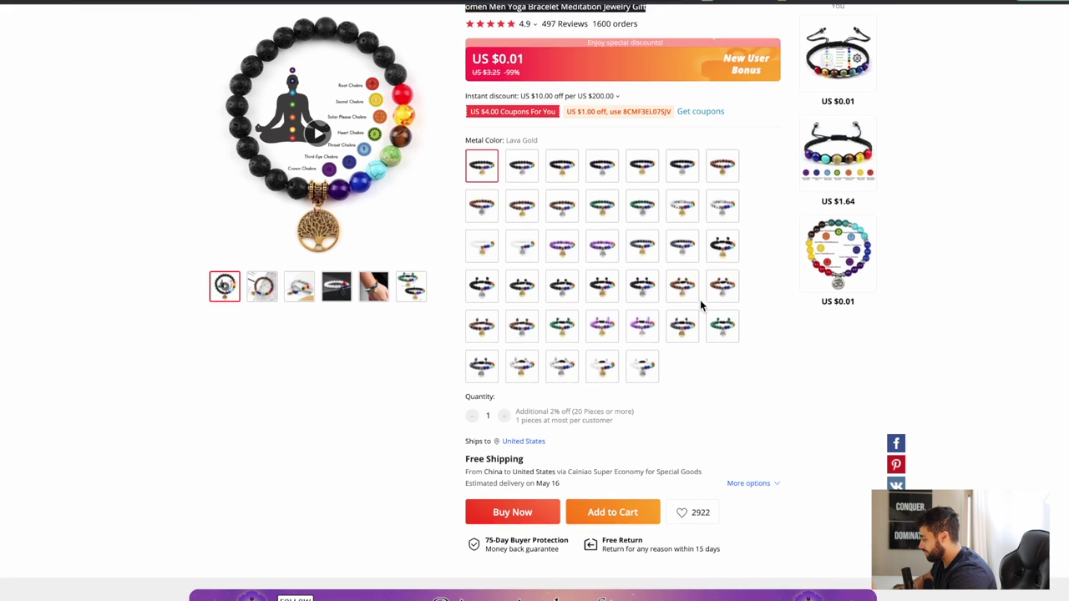
scroll(699, 305, "down", 15)
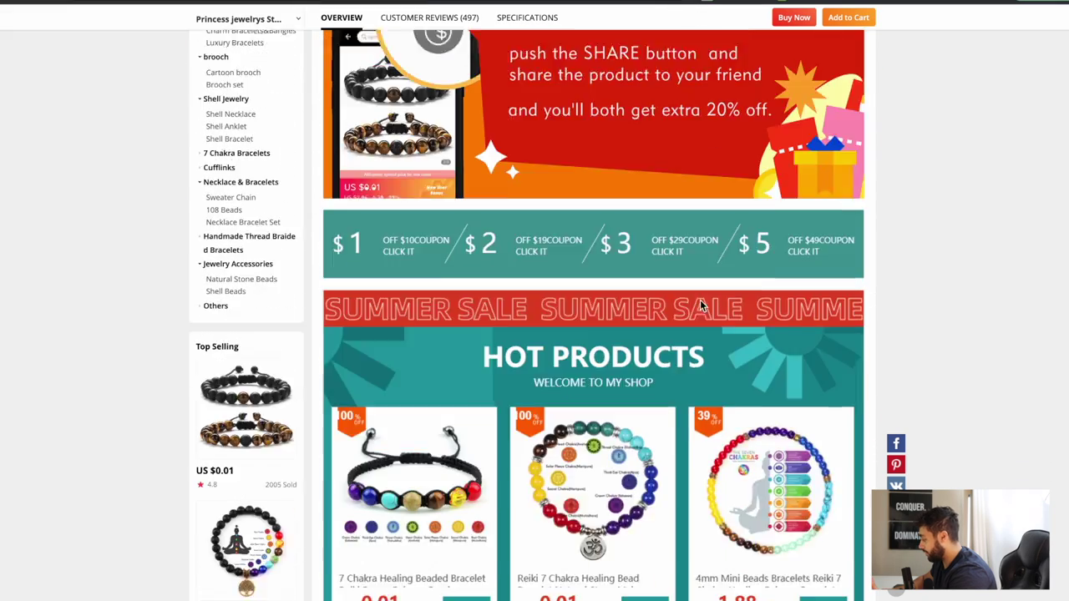
scroll(699, 306, "down", 3)
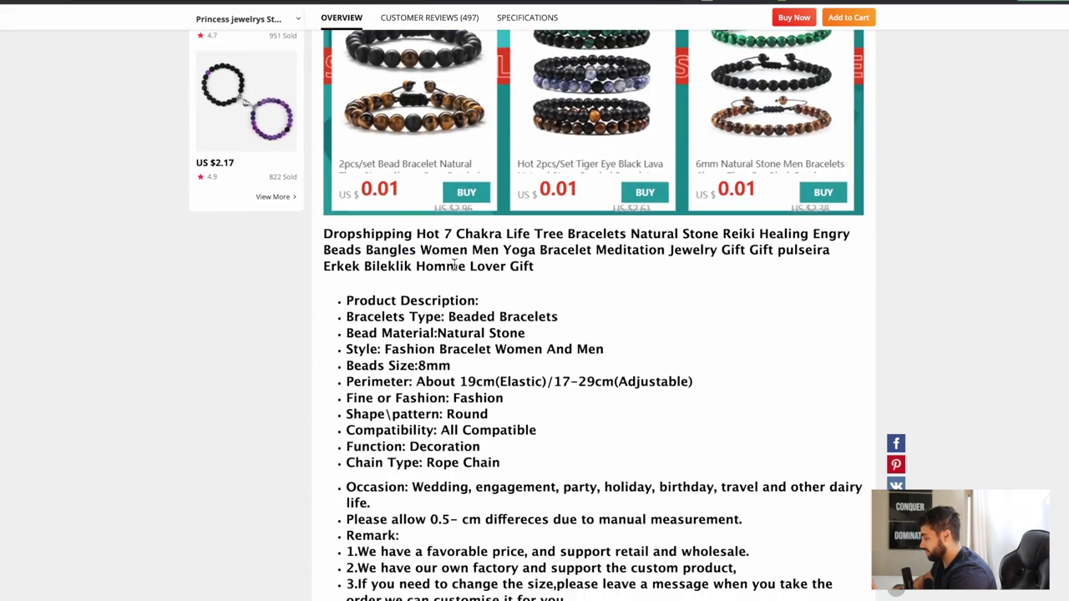
left_click_drag(323, 237, 400, 599)
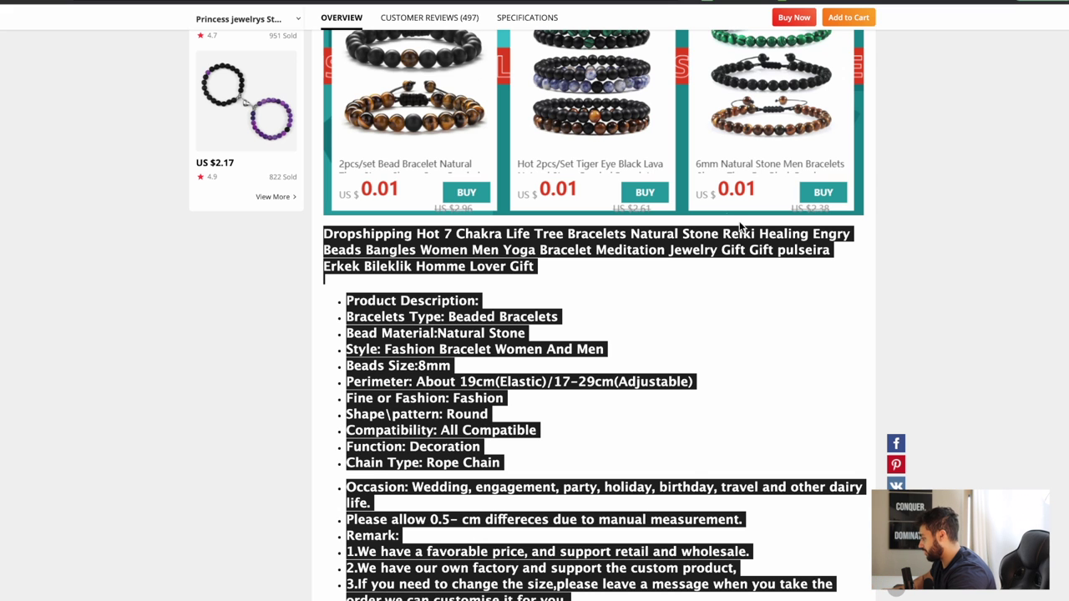
key("ctrl+c")
key("alt+Tab")
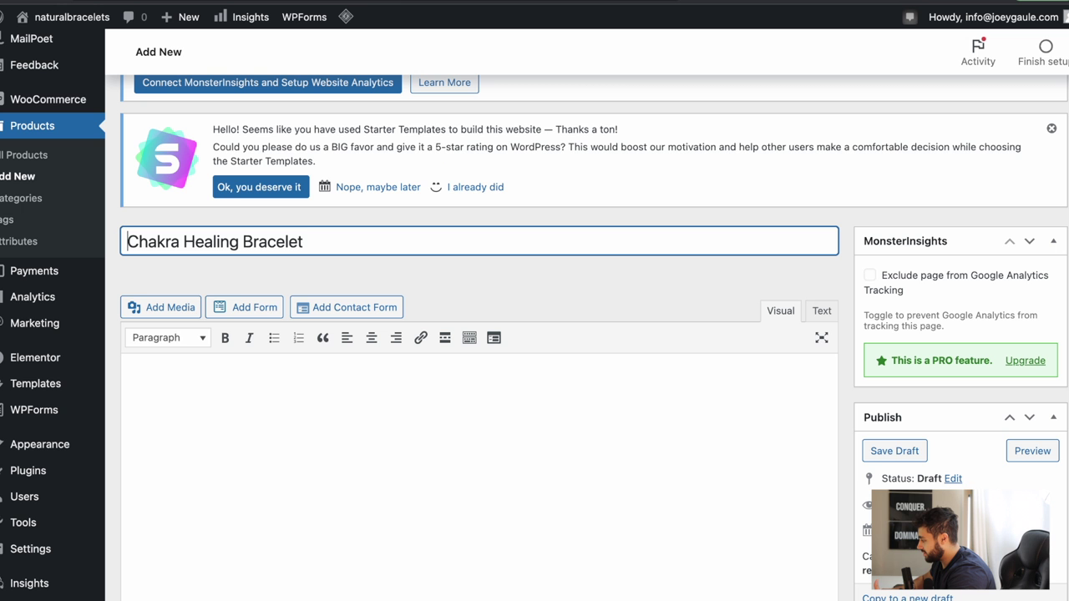
left_click(298, 394)
key("ctrl+v")
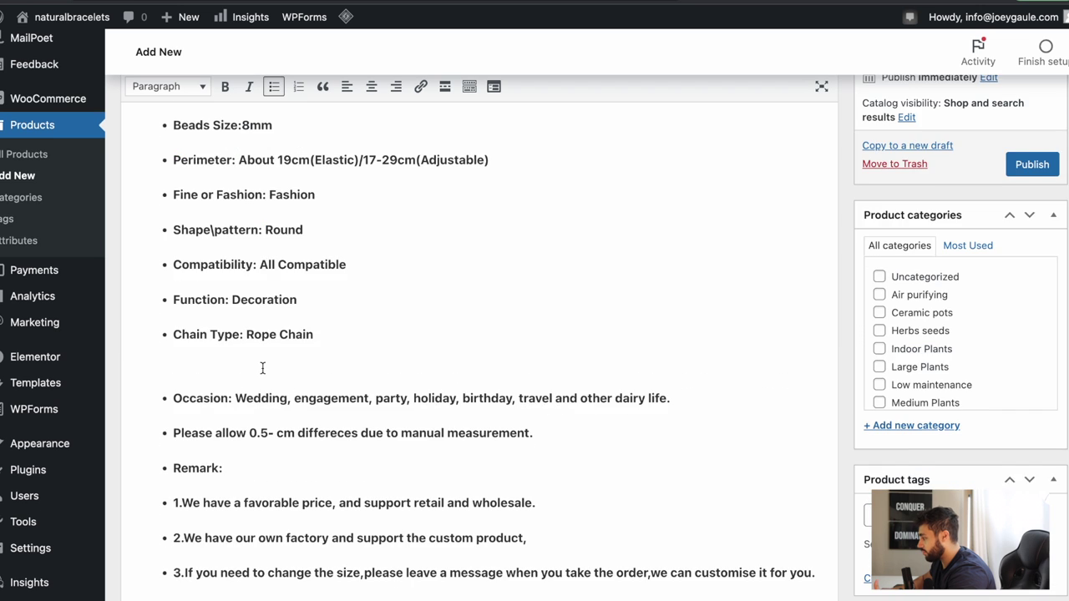
Delete the description bullets from "Occasion" through the closing custom-product picture request
scroll(262, 368, "up", 3)
scroll(263, 368, "down", 6)
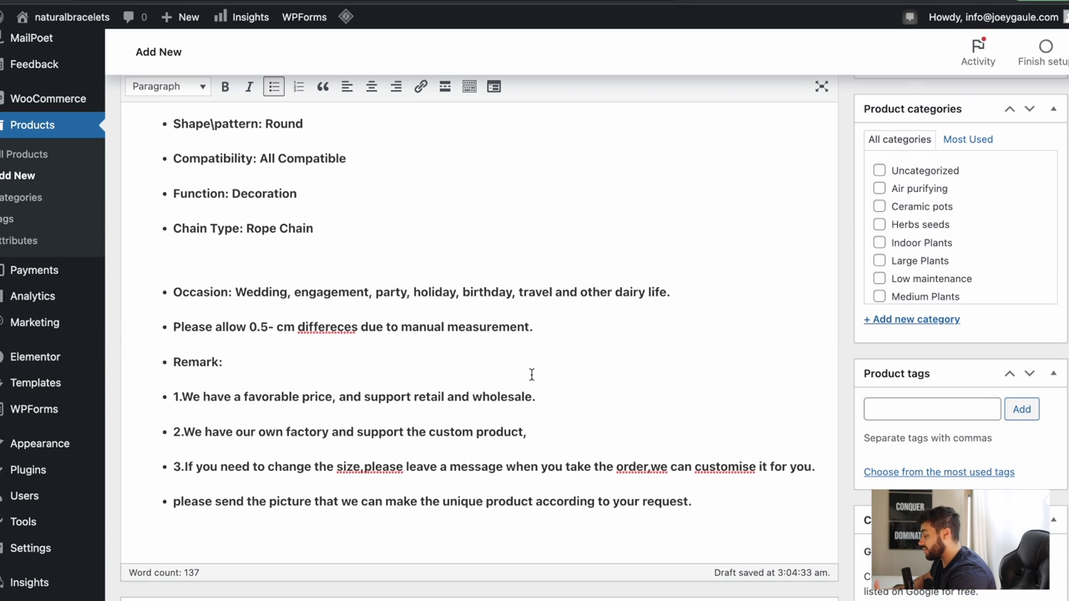
left_click_drag(703, 501, 164, 285)
key("BackSpace")
key("BackSpace")
key("BackSpace")
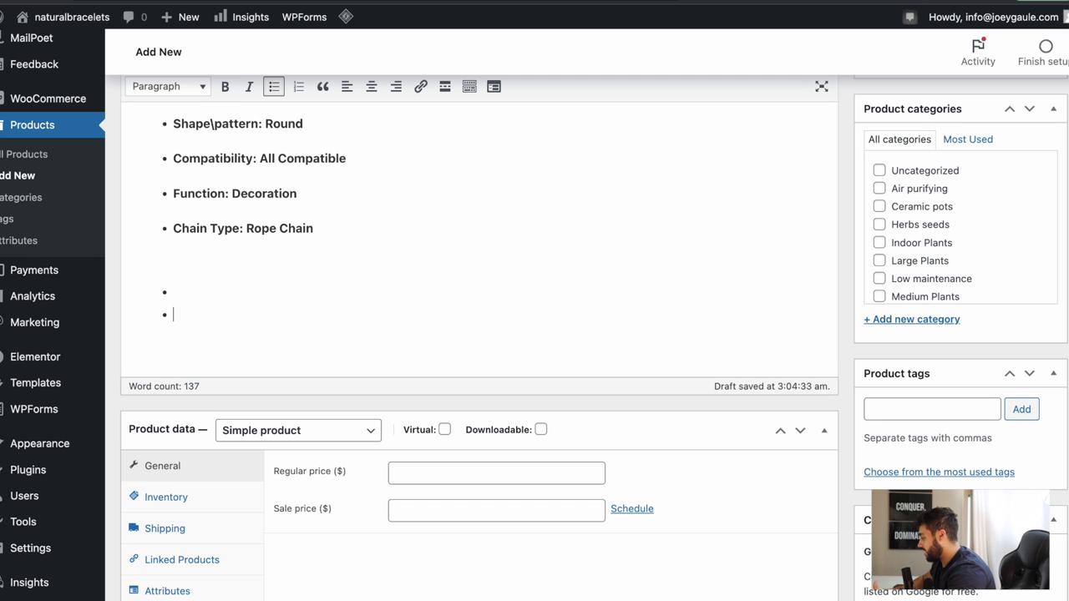
Delete "pulseira Erkek Bileklik Homme Lover Gift" from the end of the description's heading paragraph
scroll(163, 285, "up", 2)
scroll(345, 298, "up", 8)
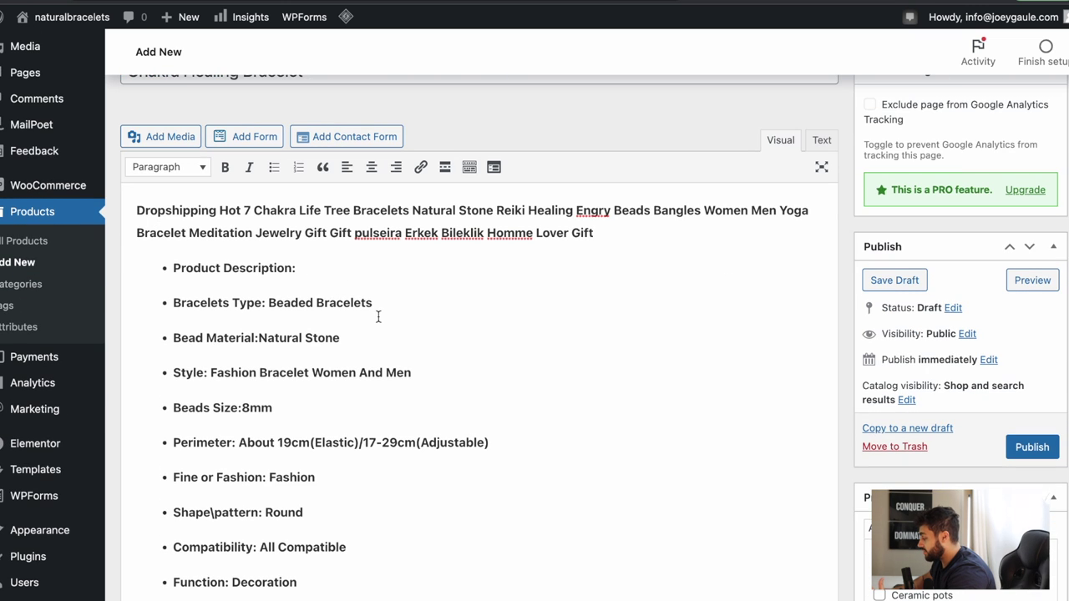
scroll(494, 292, "up", 1)
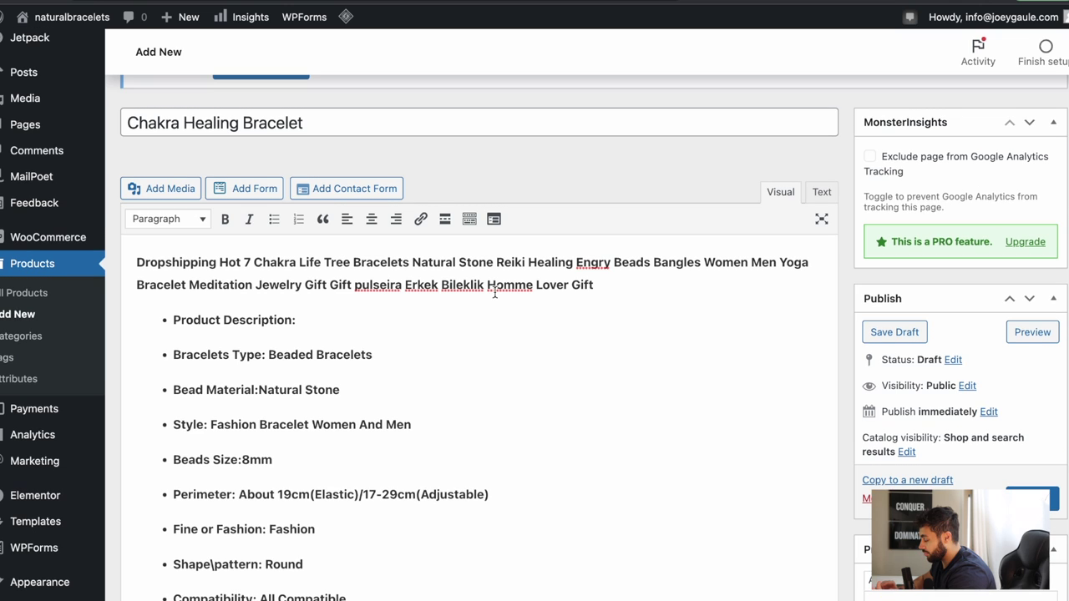
left_click_drag(596, 285, 355, 283)
key("BackSpace")
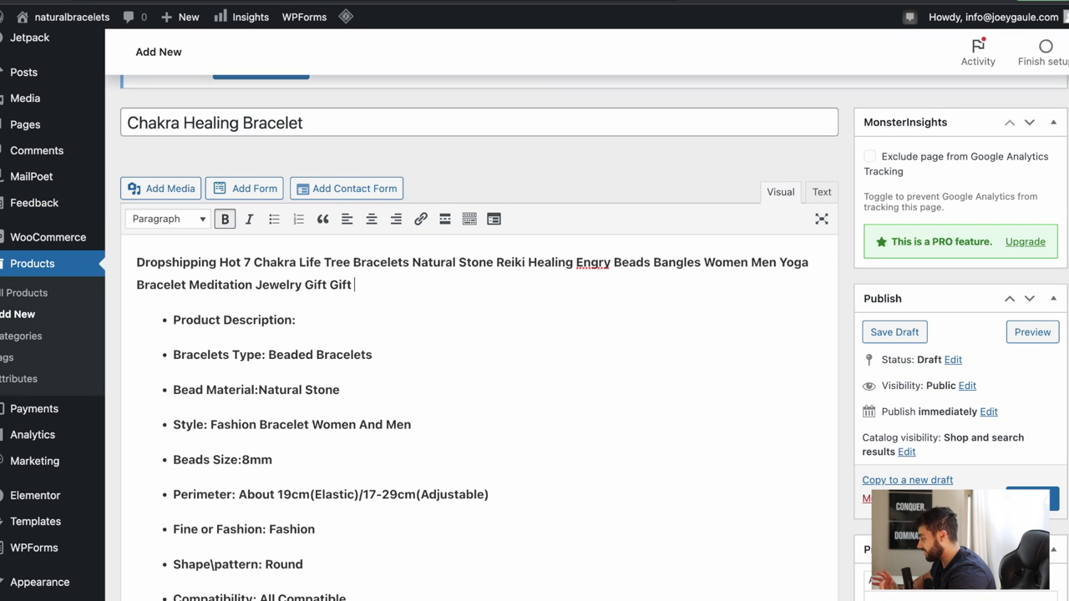
scroll(306, 281, "up", 1)
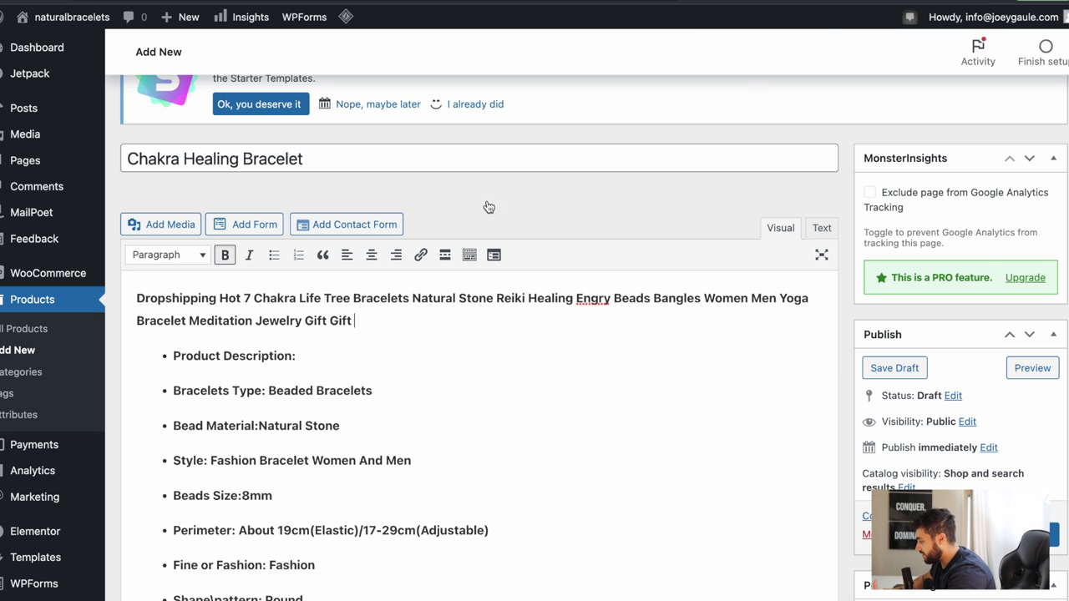
Return to the AliExpress listing and save the large black-bead bracelet photo below its product information banner
key("super+Tab")
left_click(745, 288)
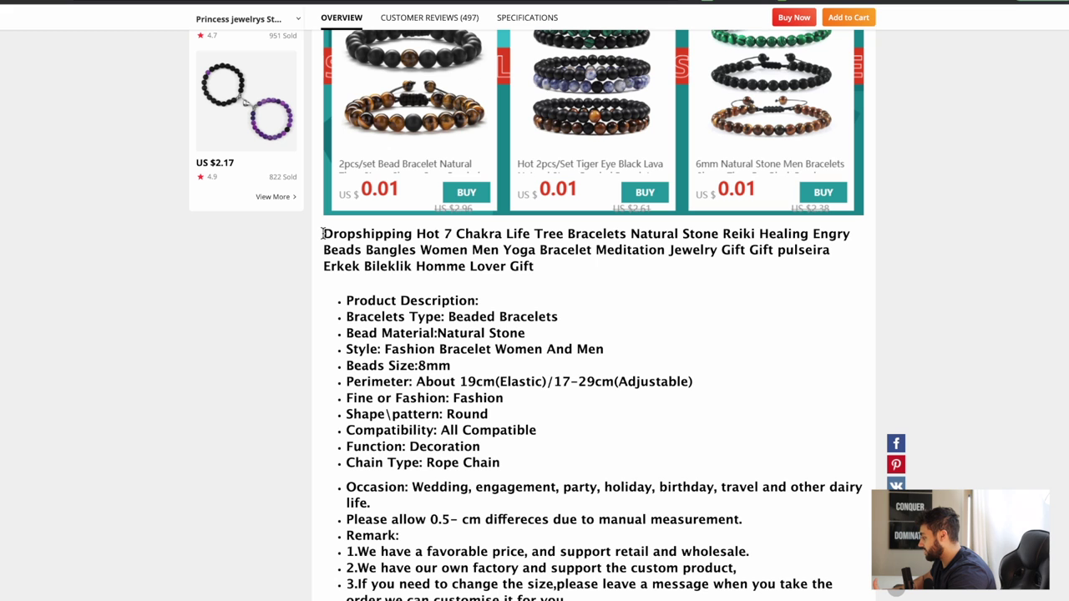
left_click_drag(322, 234, 408, 252)
left_click(552, 272)
scroll(552, 272, "down", 10)
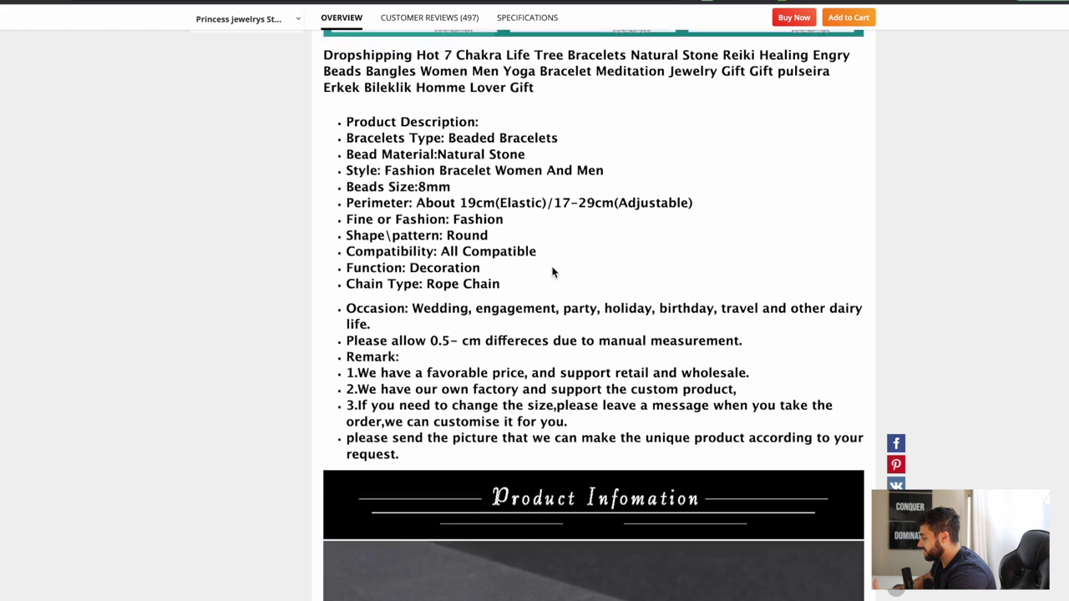
scroll(552, 271, "up", 2)
scroll(551, 271, "up", 3)
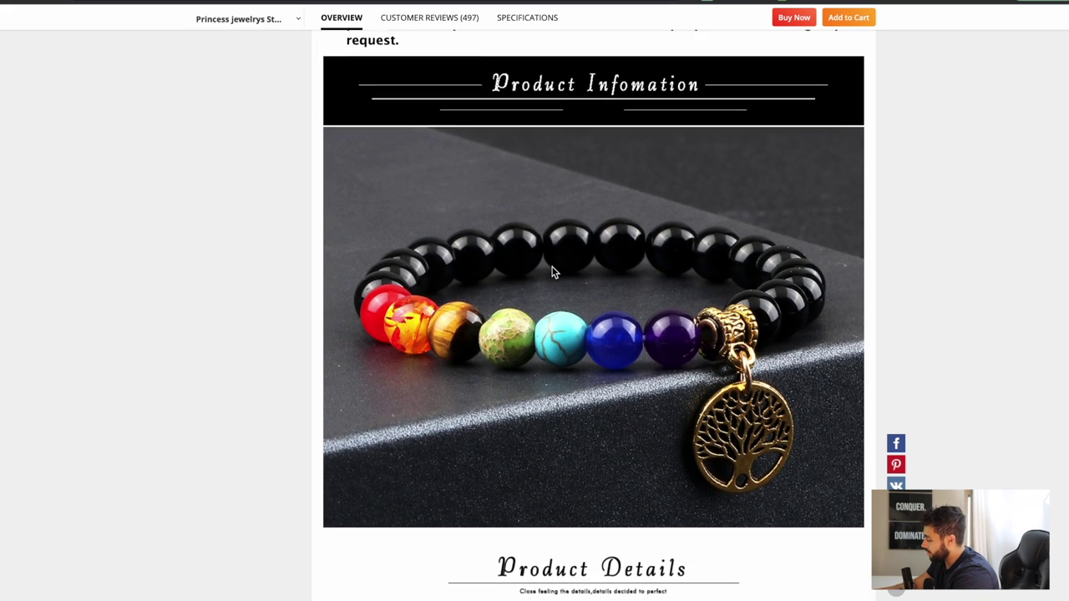
scroll(552, 271, "down", 1)
right_click(552, 271)
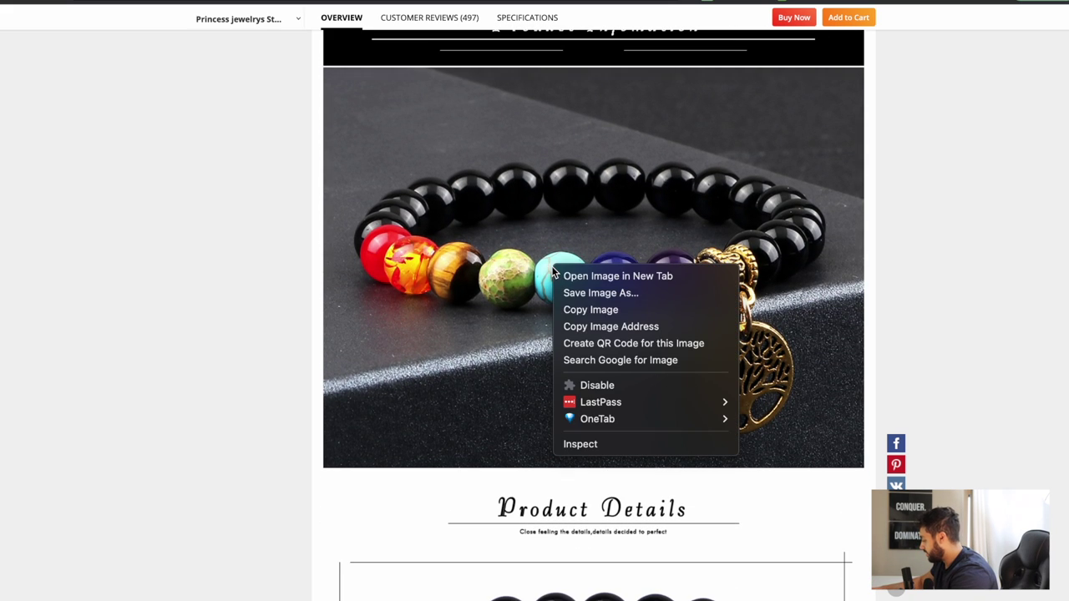
left_click(606, 307)
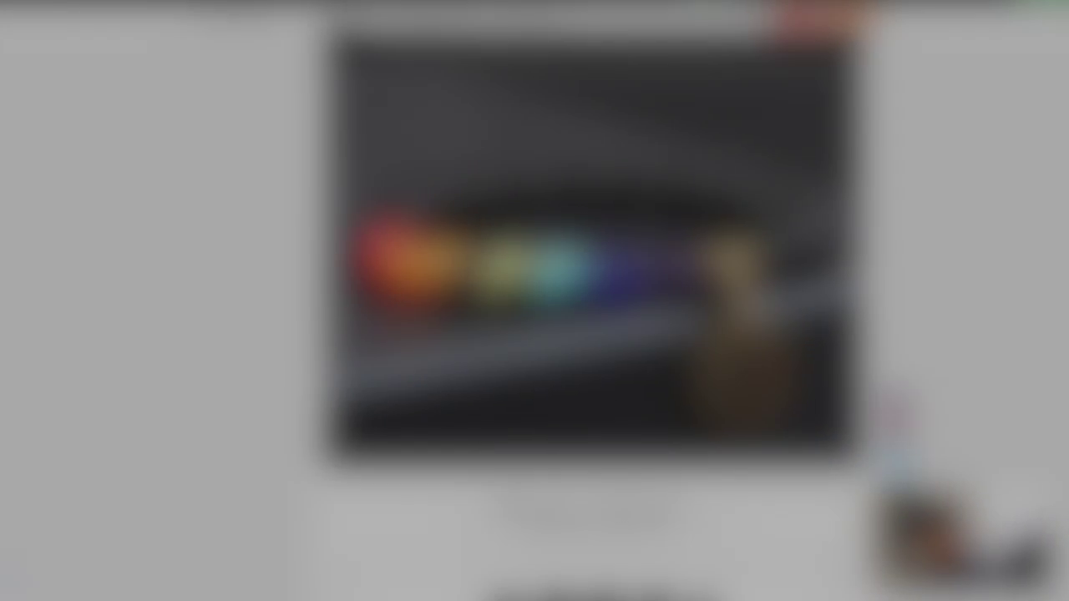
Look through the remaining detail, size and bracelet photos in the AliExpress listing
scroll(606, 306, "down", 4)
scroll(597, 73, "down", 10)
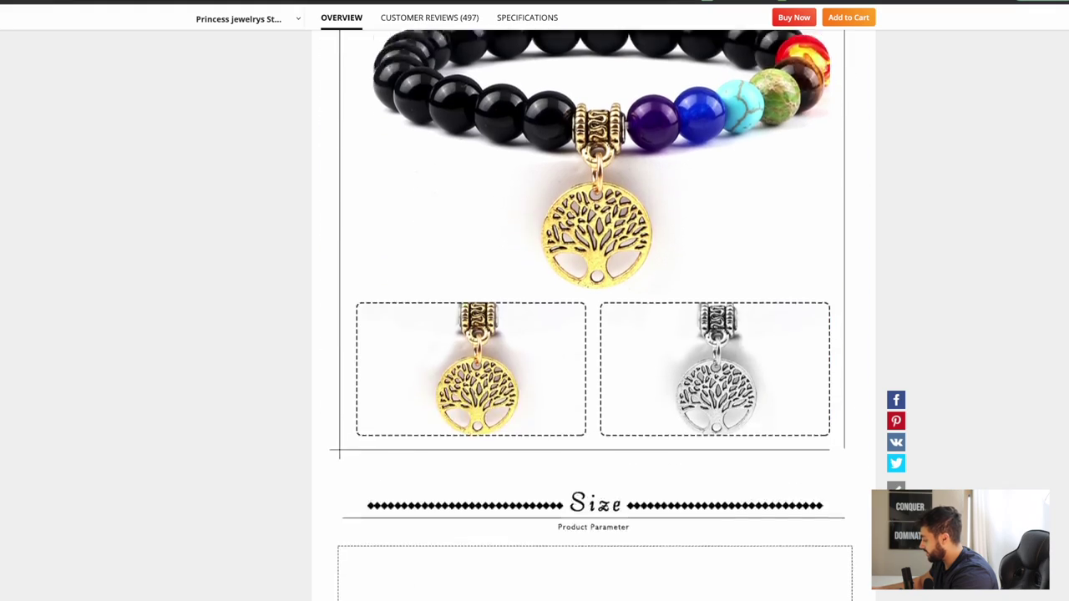
scroll(596, 74, "up", 2)
scroll(596, 74, "down", 3)
scroll(596, 73, "up", 8)
scroll(596, 73, "down", 10)
scroll(595, 74, "down", 12)
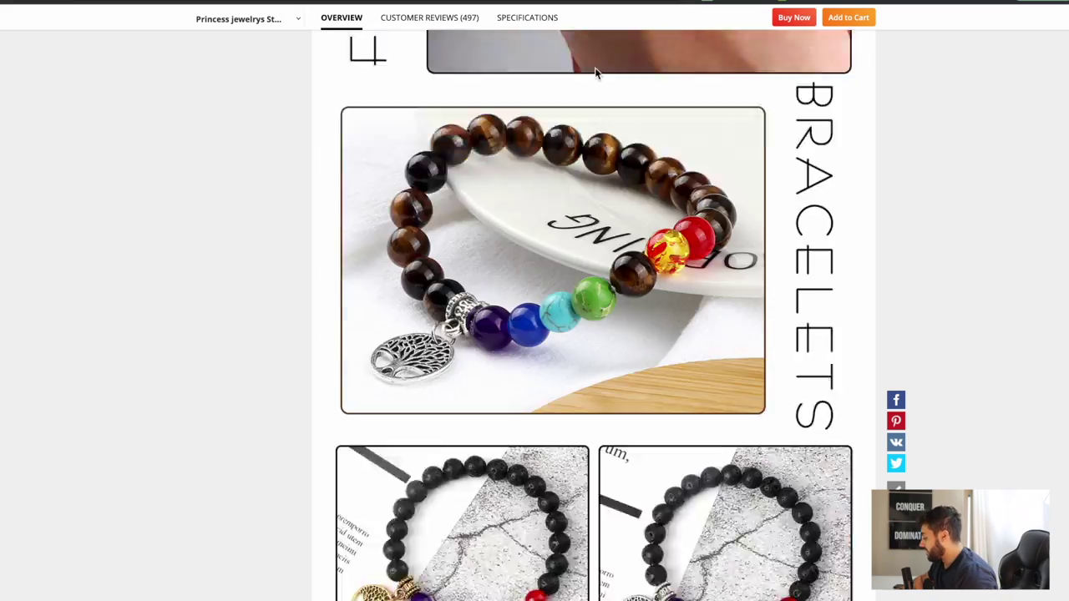
scroll(595, 73, "up", 20)
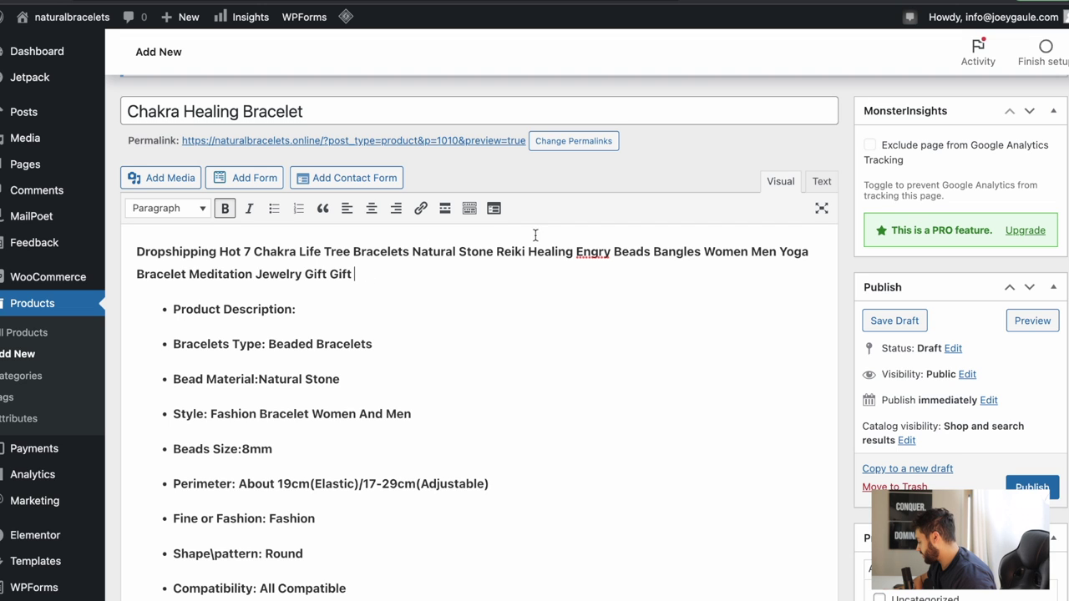
Correct the misspelled "Engry" to "Energy" in the WooCommerce product description's heading paragraph
left_click(597, 251)
key("BackSpace")
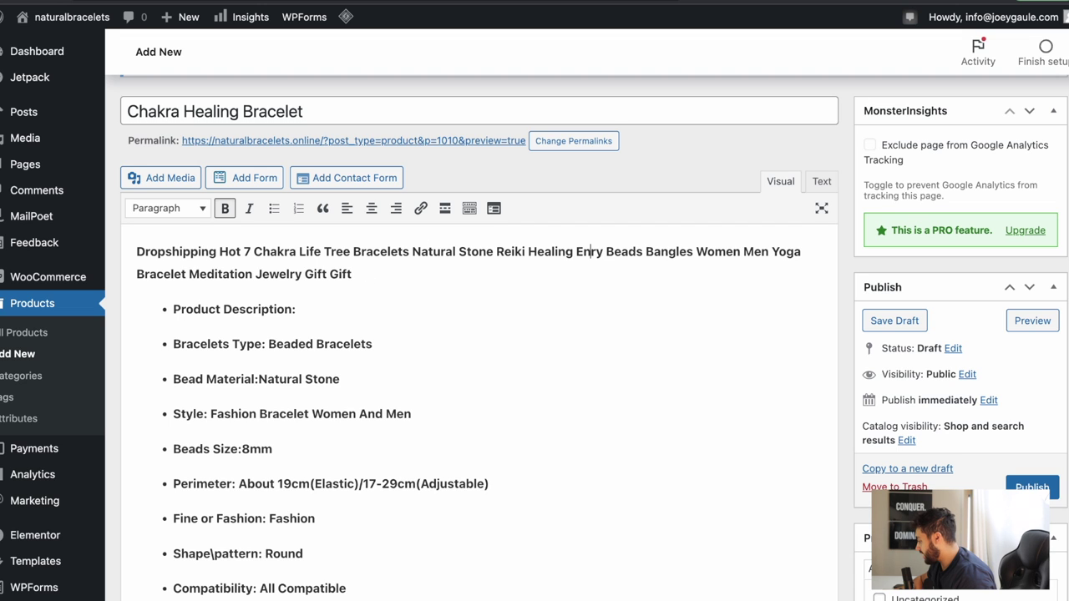
type("e")
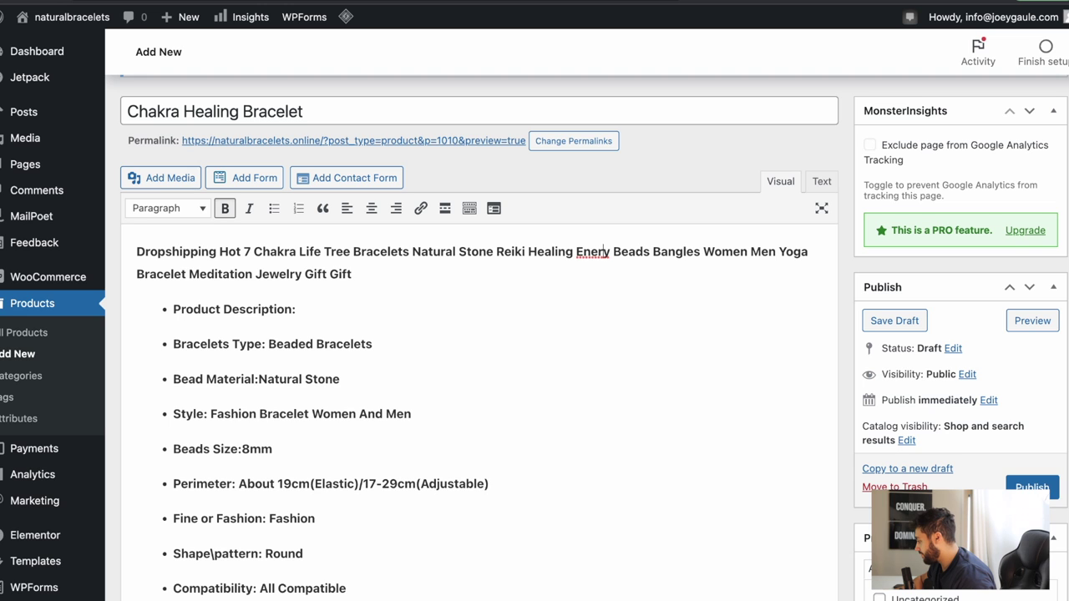
key("Delete")
type("rgy")
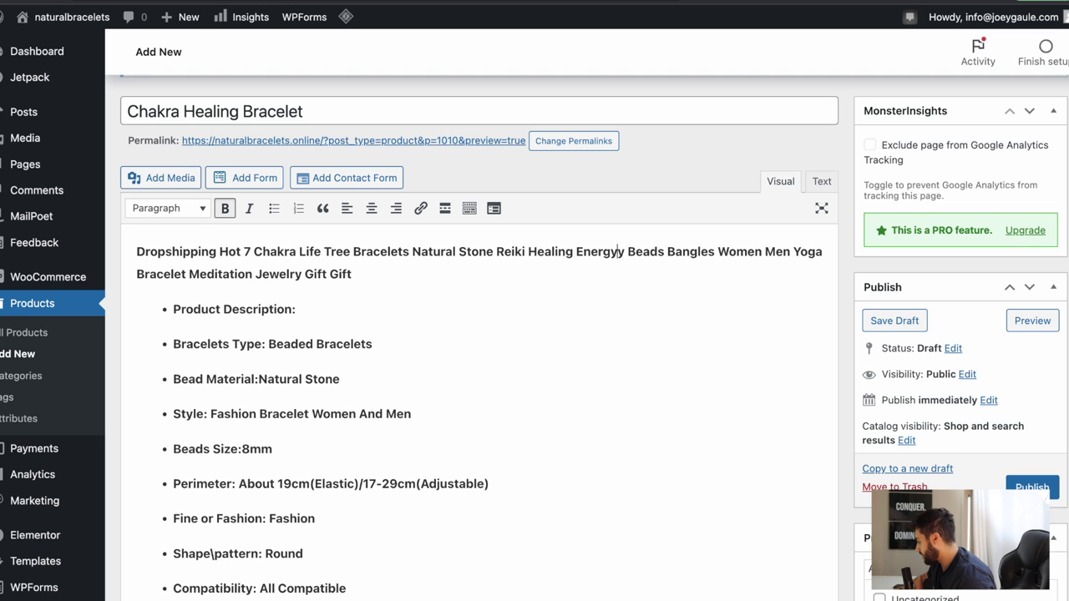
key("BackSpace")
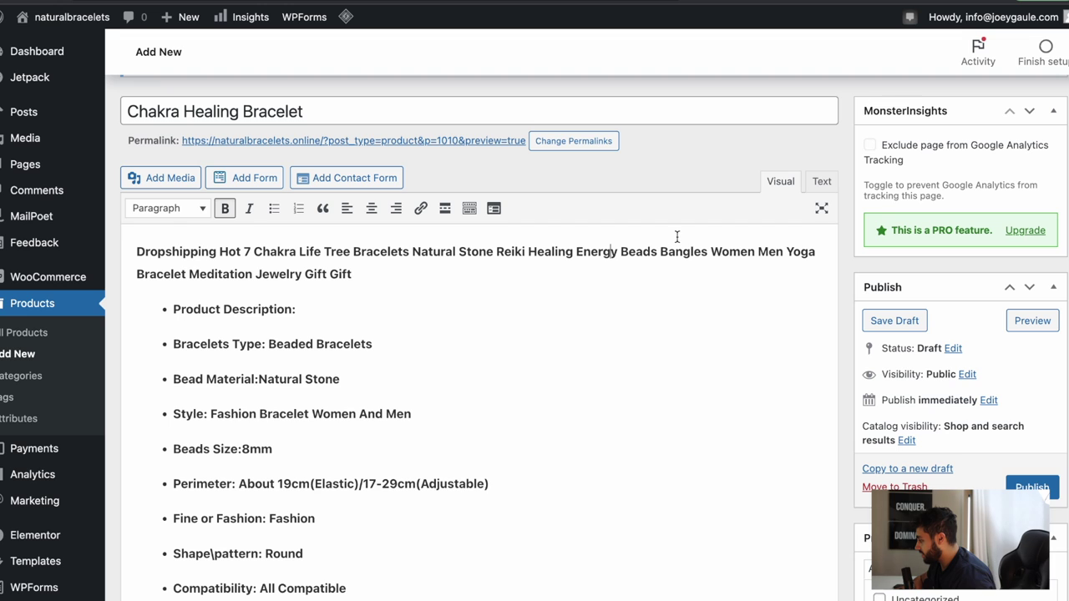
key("Home")
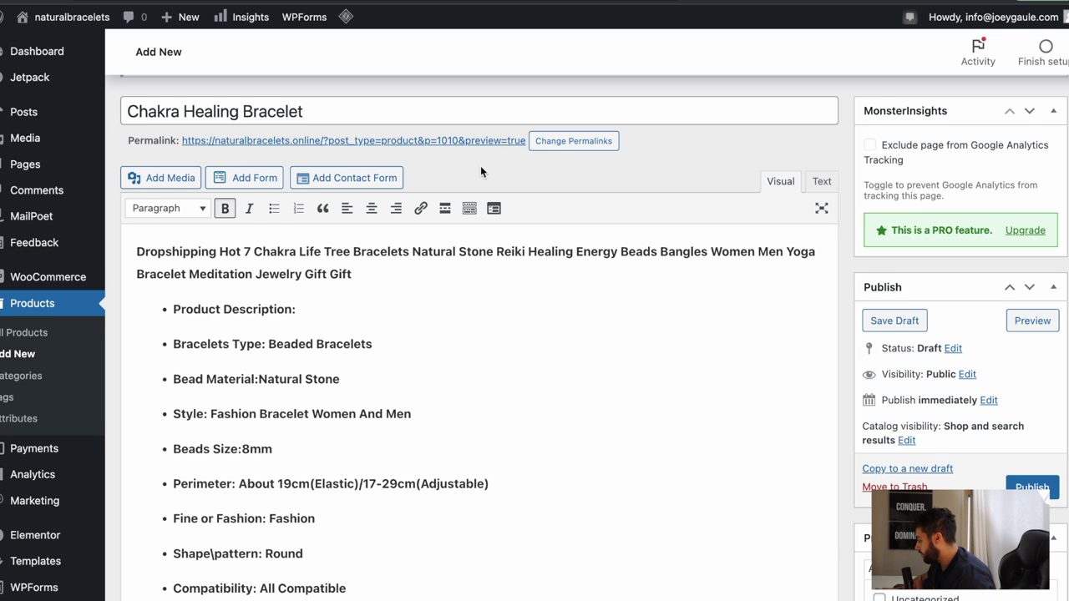
Examine the product's shipping settings and shipping class choices, and open its inventory settings
scroll(481, 172, "down", 1)
scroll(662, 170, "down", 10)
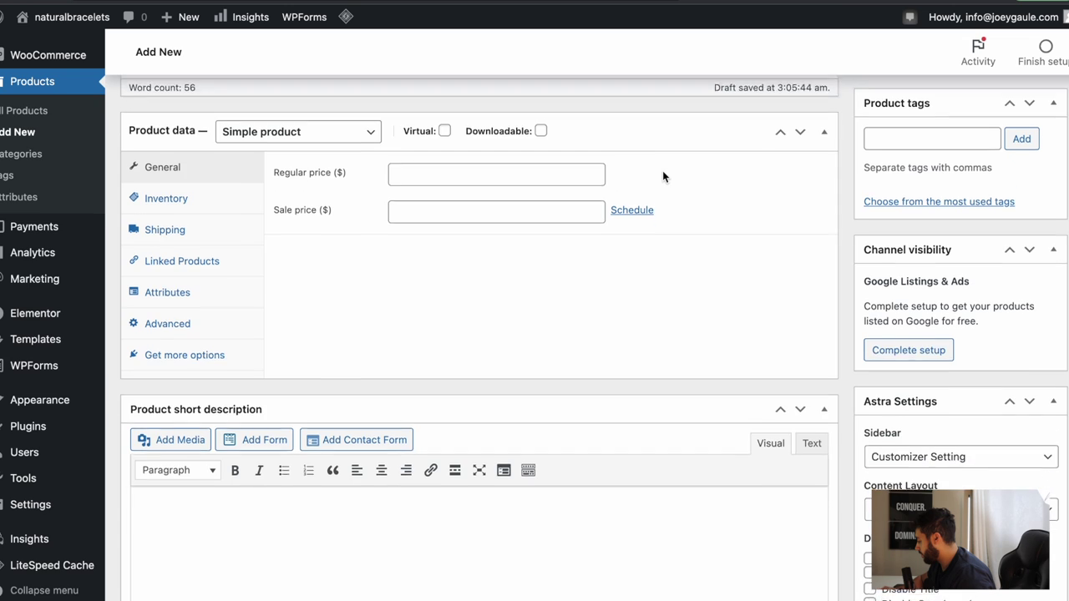
scroll(501, 323, "up", 4)
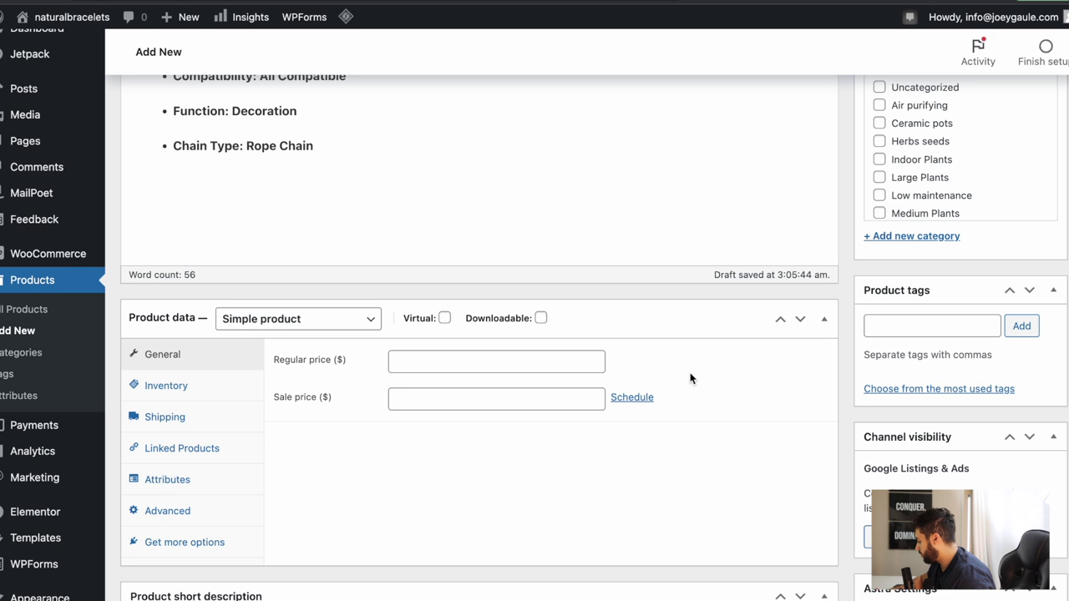
scroll(690, 379, "down", 2)
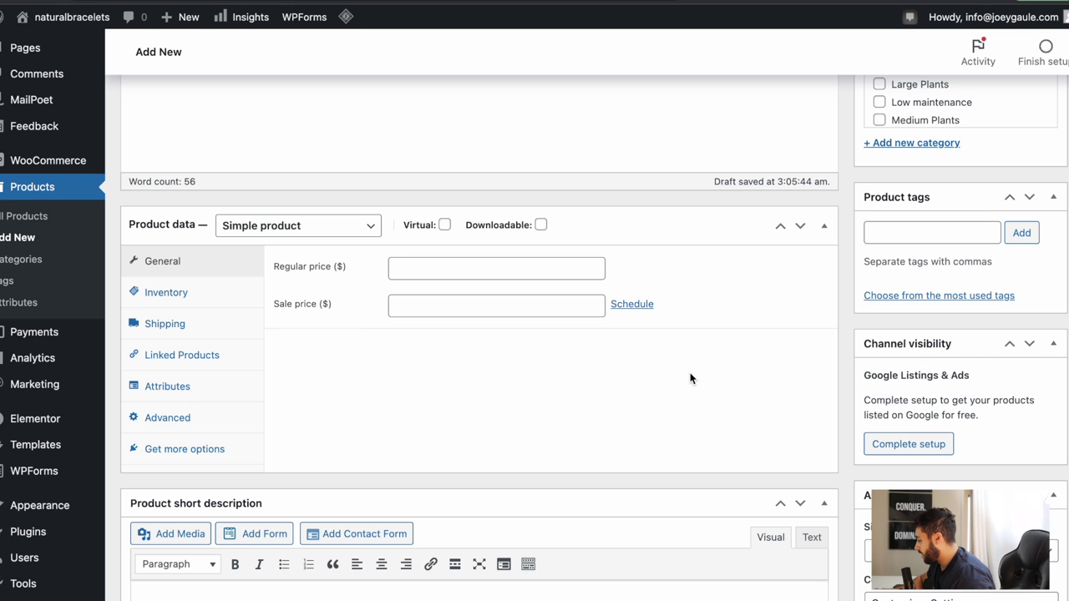
left_click(202, 327)
left_click(448, 357)
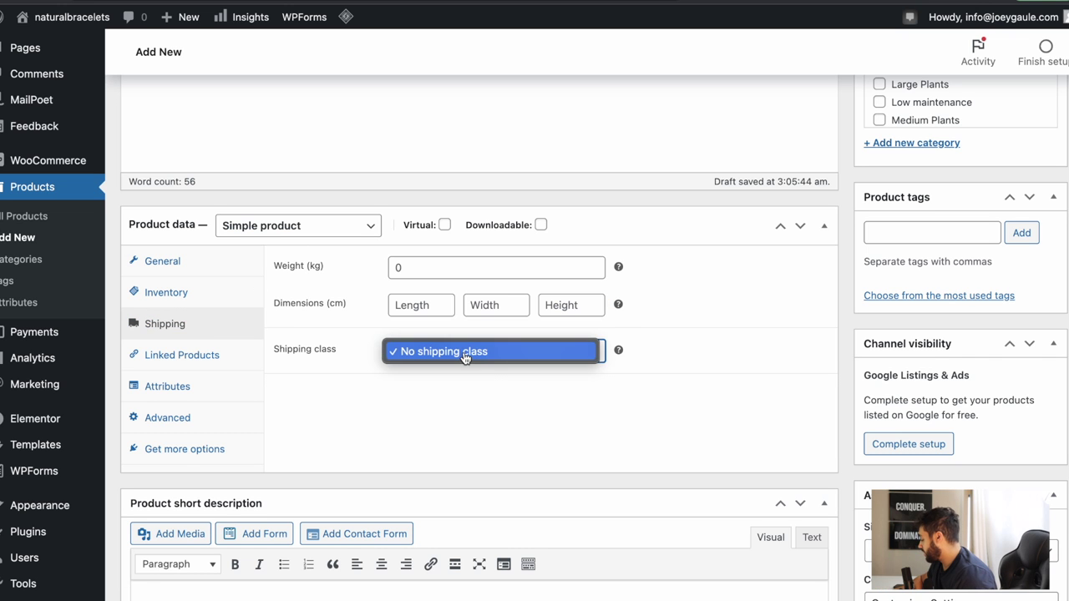
left_click(493, 390)
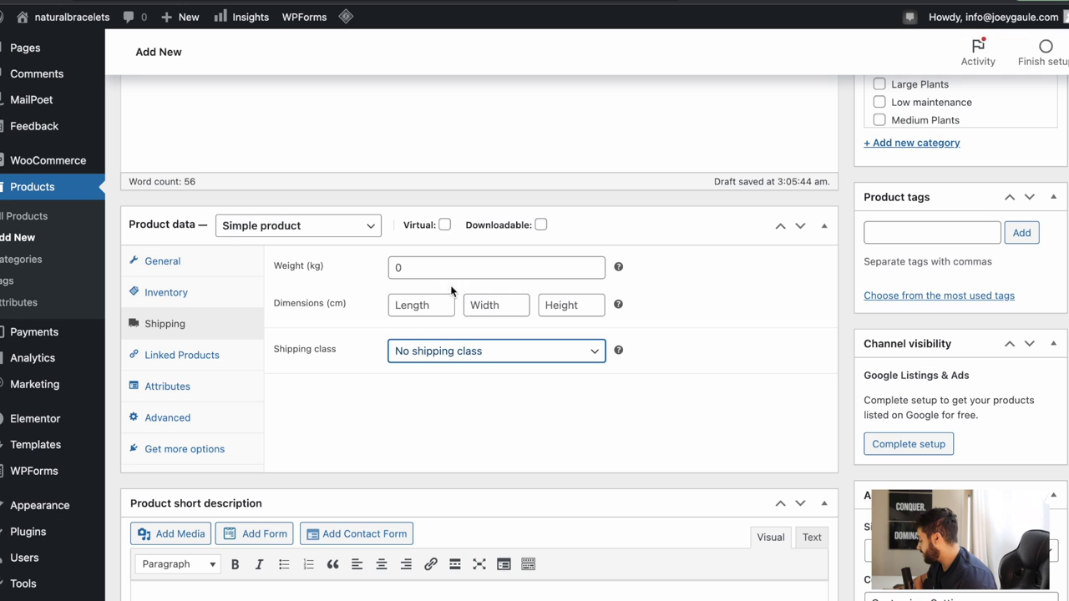
left_click(598, 350)
left_click(432, 419)
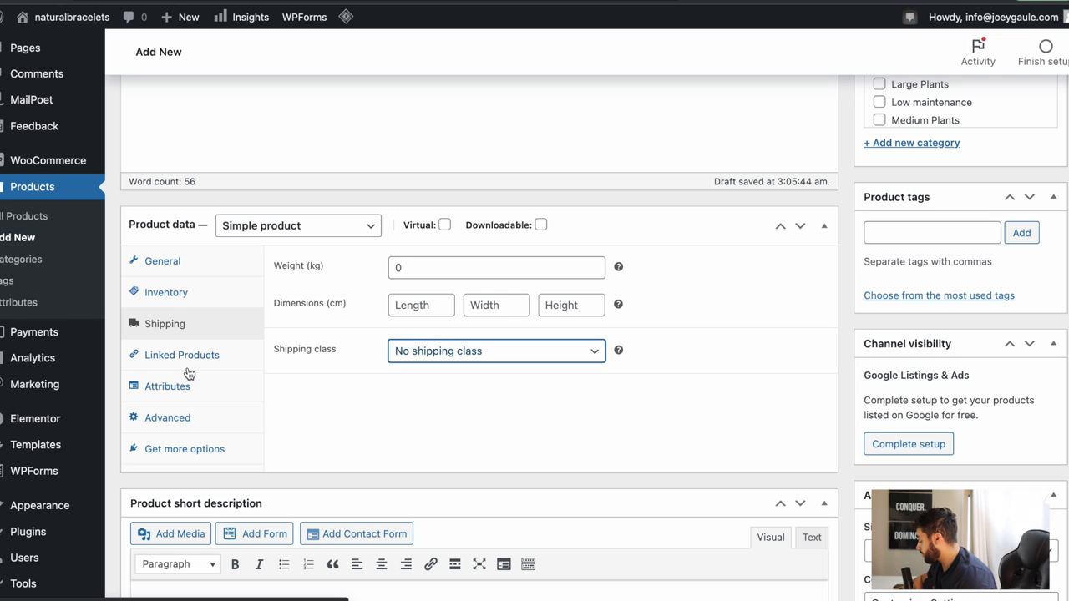
left_click(205, 299)
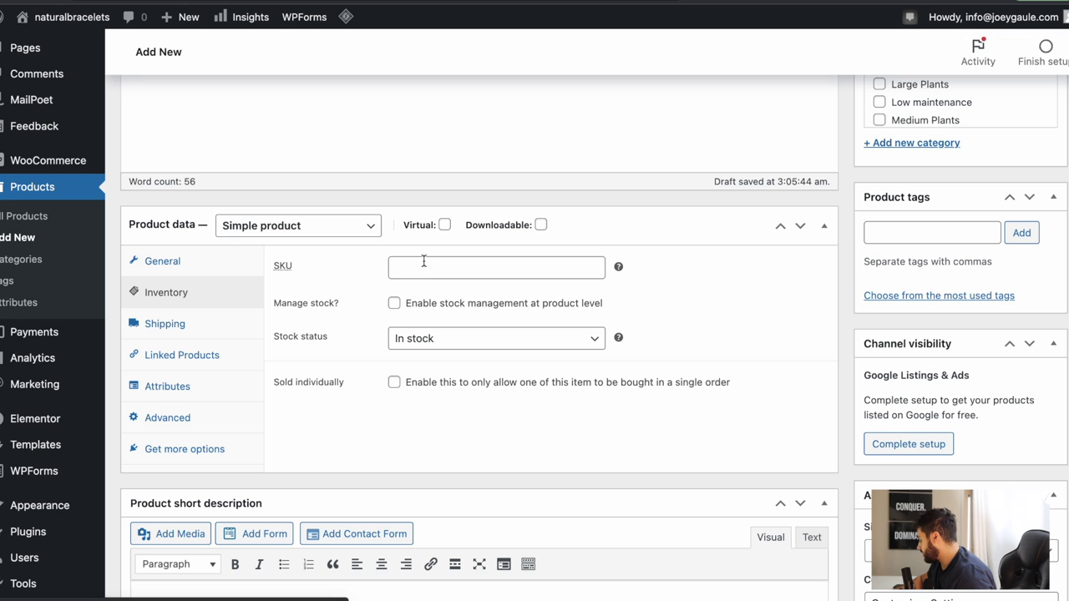
Set the product's regular price to $19.99 and its sale price to $9.99
left_click(177, 264)
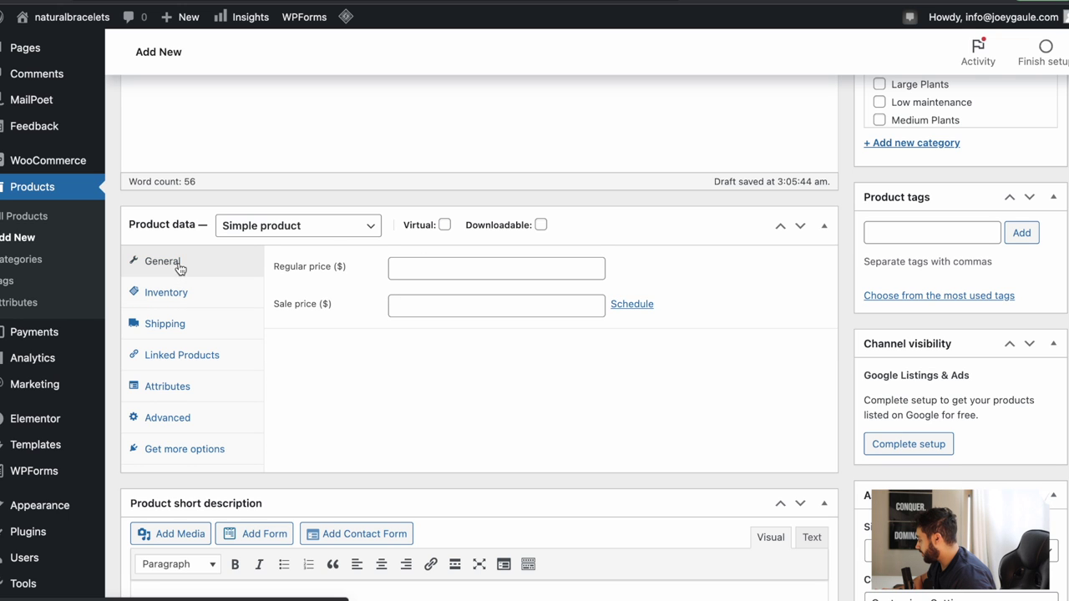
left_click(455, 264)
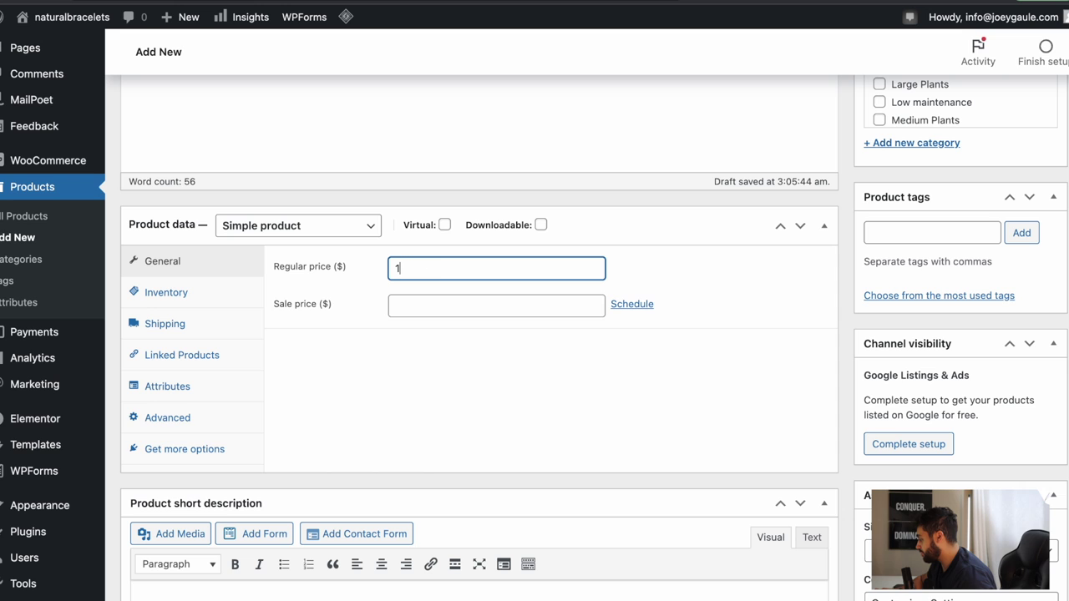
type("19.99")
left_click(429, 310)
type("9")
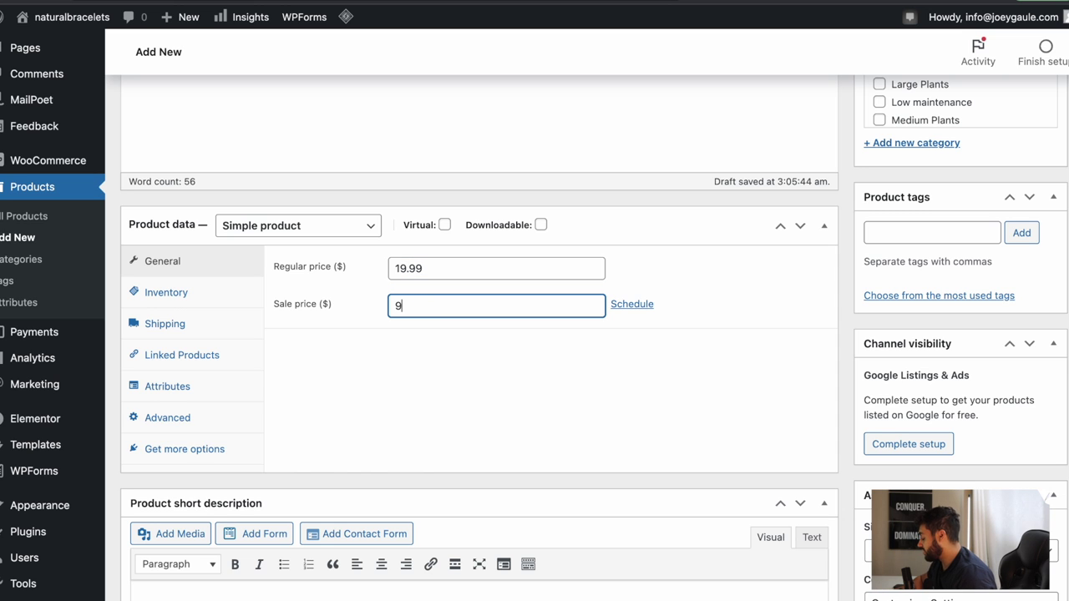
type(".99")
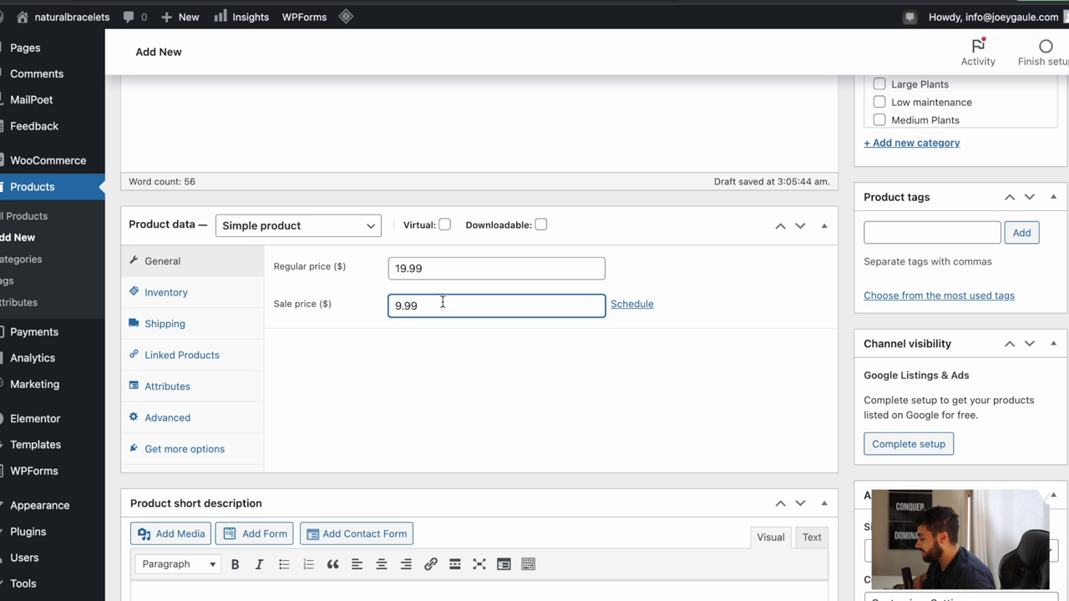
left_click(503, 367)
Look over the product form from the description through the publishing options, short description and product image section
scroll(506, 370, "down", 2)
scroll(492, 229, "down", 3)
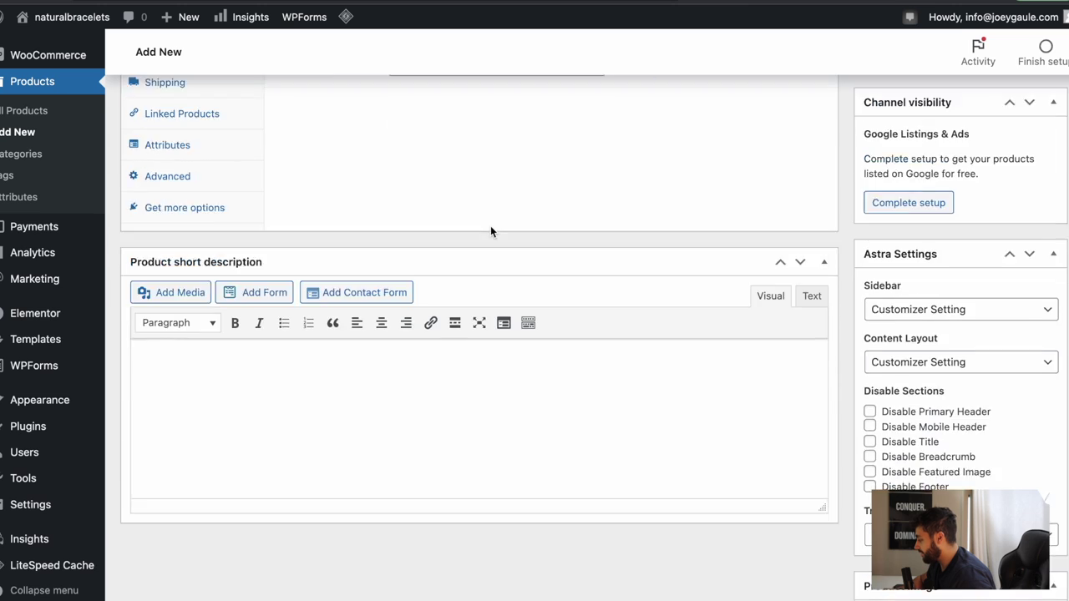
scroll(490, 227, "up", 9)
scroll(490, 227, "up", 2)
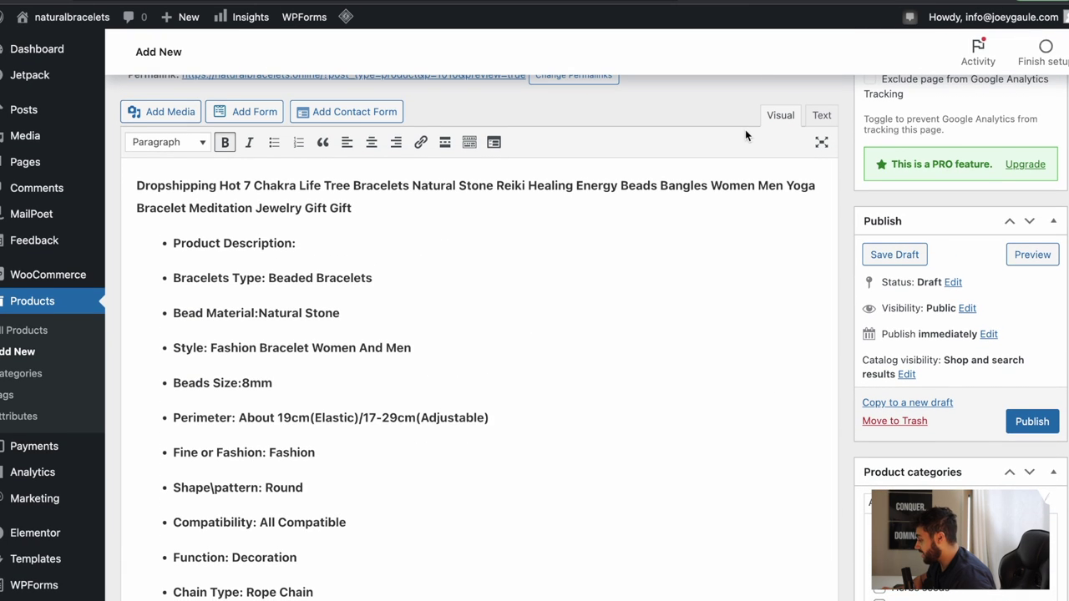
scroll(745, 132, "down", 8)
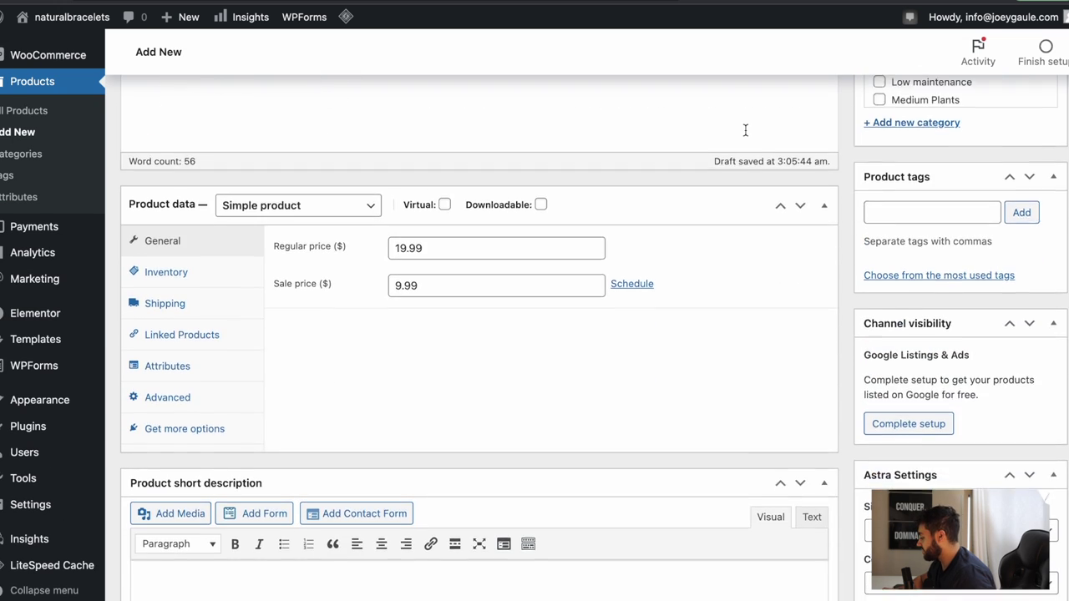
scroll(745, 130, "down", 1)
scroll(744, 129, "down", 1)
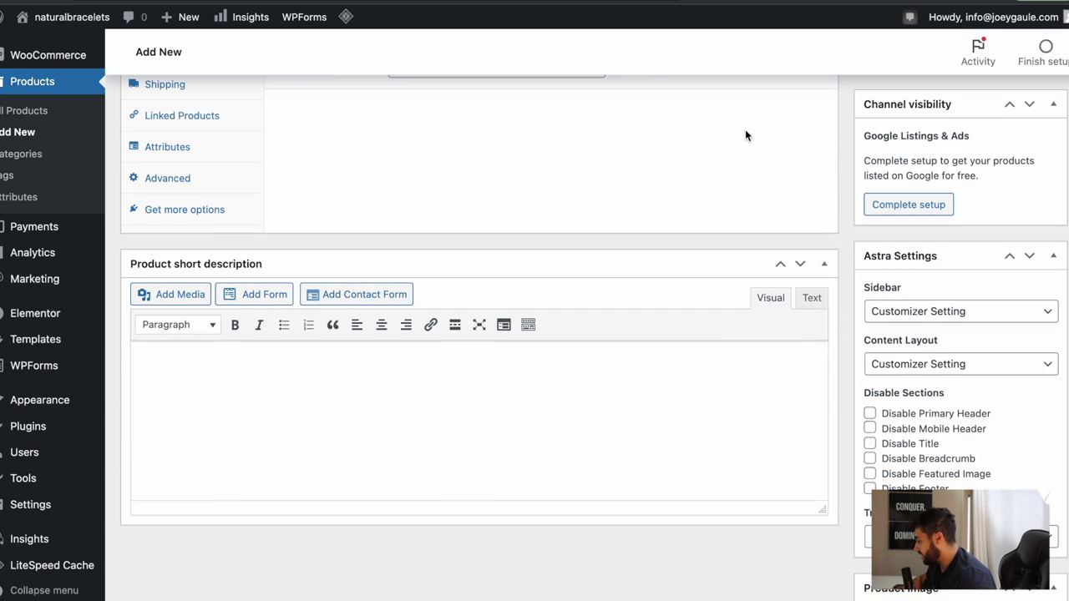
scroll(582, 231, "down", 2)
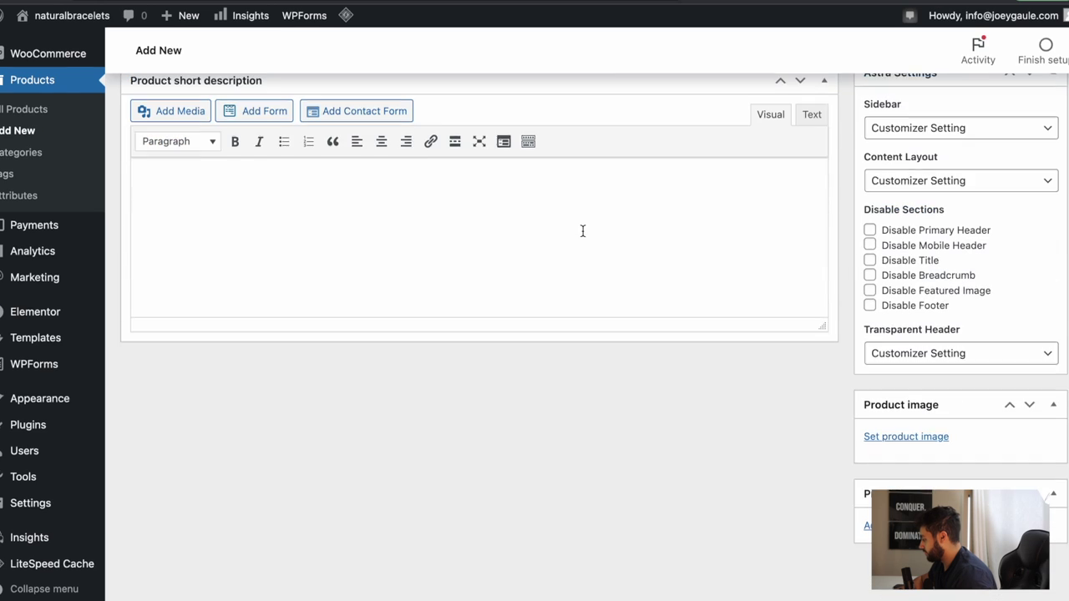
Switch to the AliExpress listing and save the brown-bead tree-of-life bracelet thumbnail from its photo gallery
left_click(932, 445)
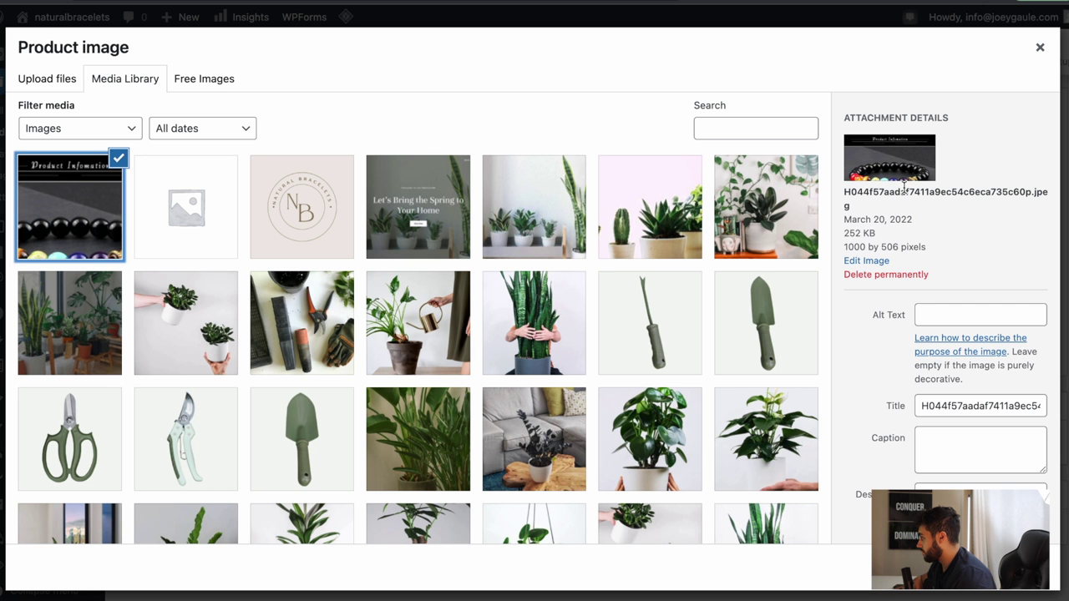
left_click(1039, 48)
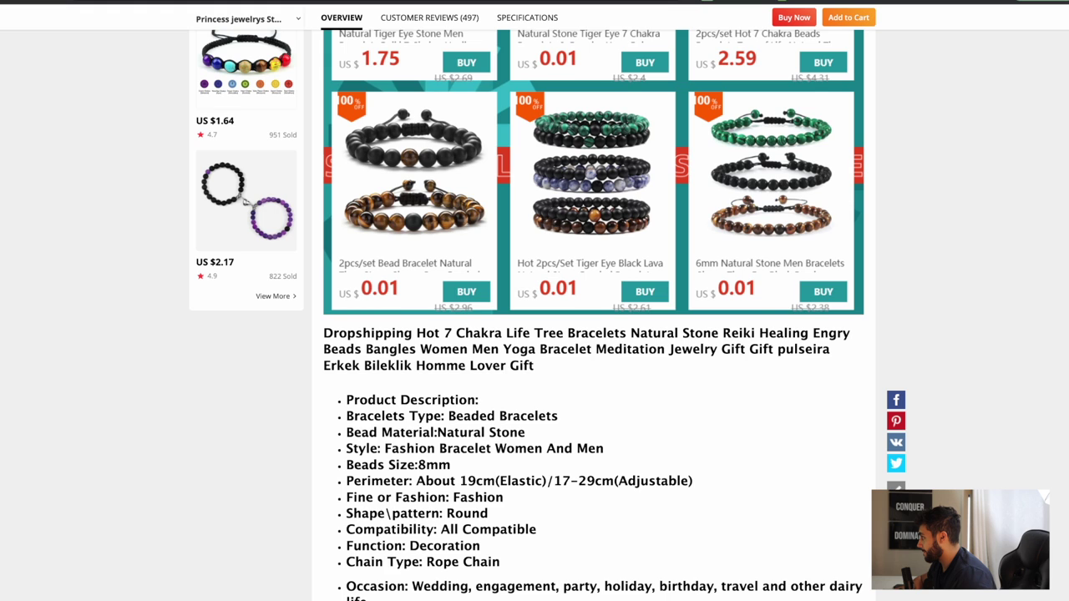
scroll(714, 451, "up", 10)
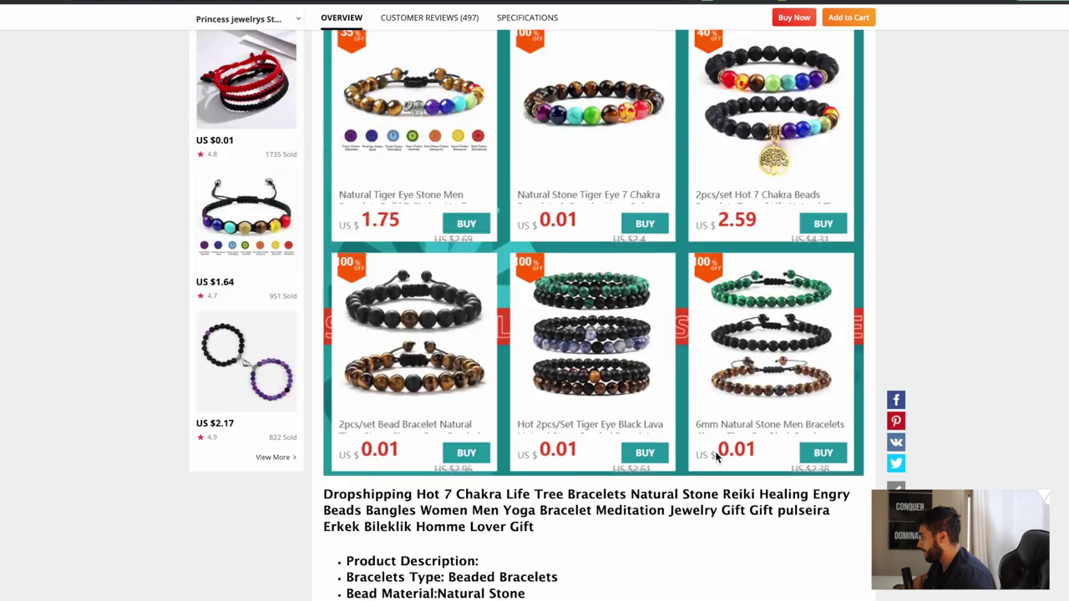
scroll(715, 450, "down", 1)
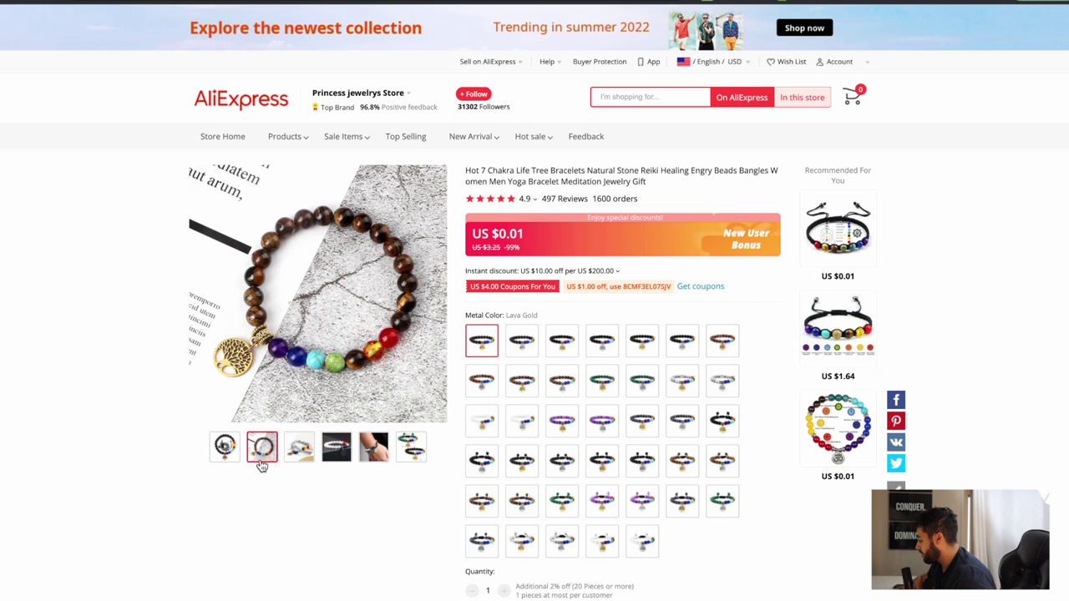
right_click(259, 458)
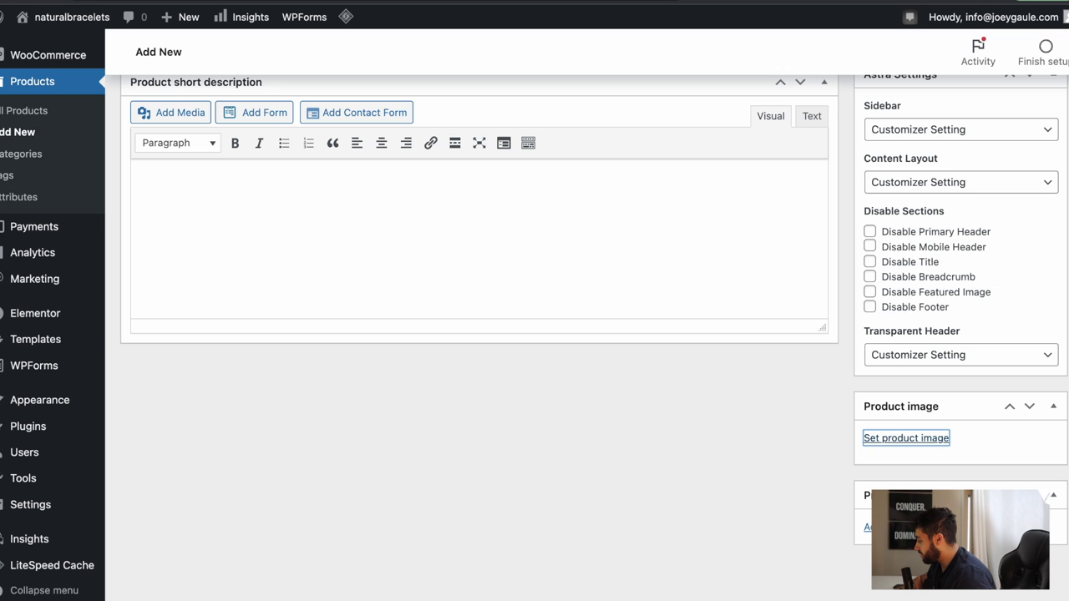
Back in WooCommerce, upload the saved brown-bead bracelet photo and set it as the product image
scroll(824, 420, "up", 1)
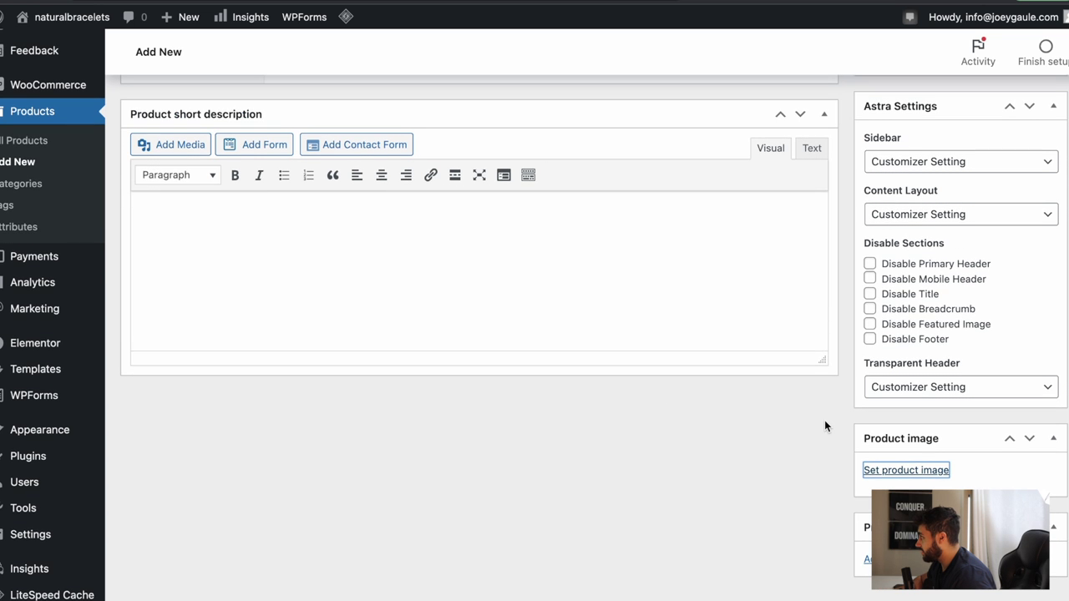
left_click(901, 468)
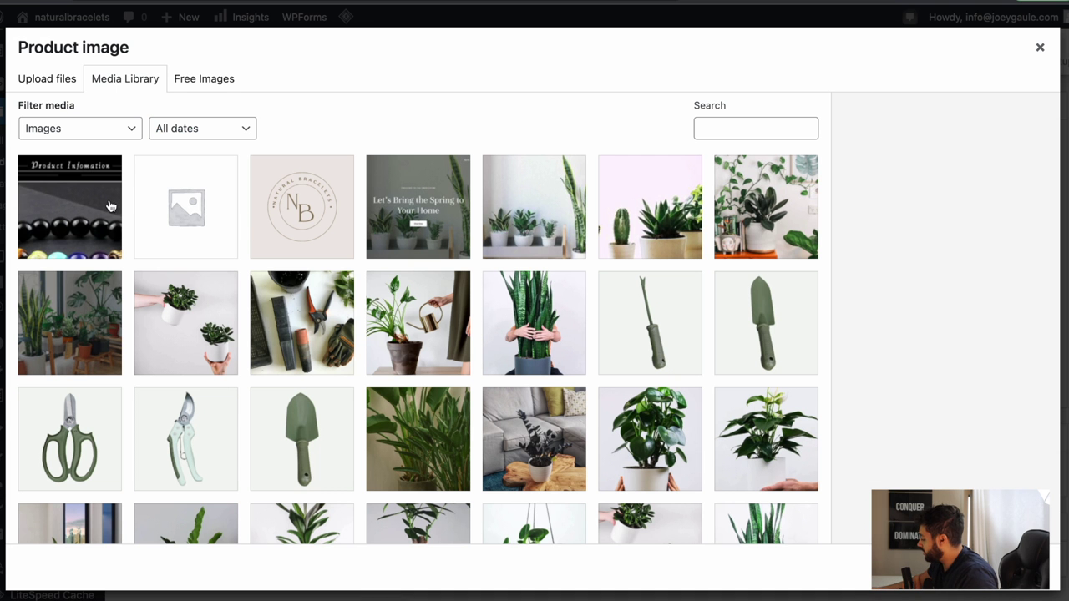
left_click(55, 81)
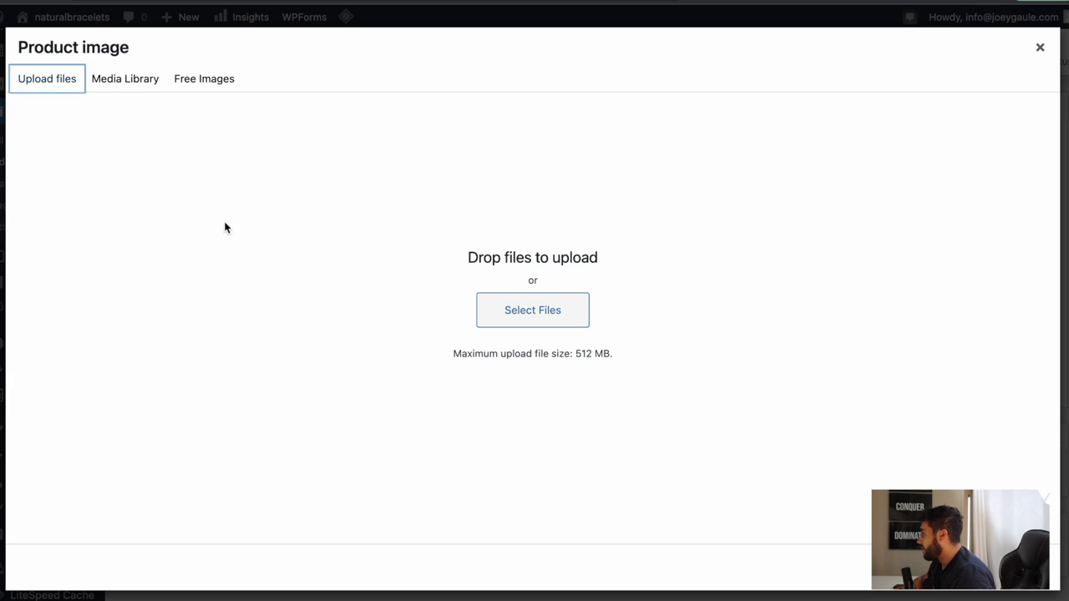
left_click(564, 316)
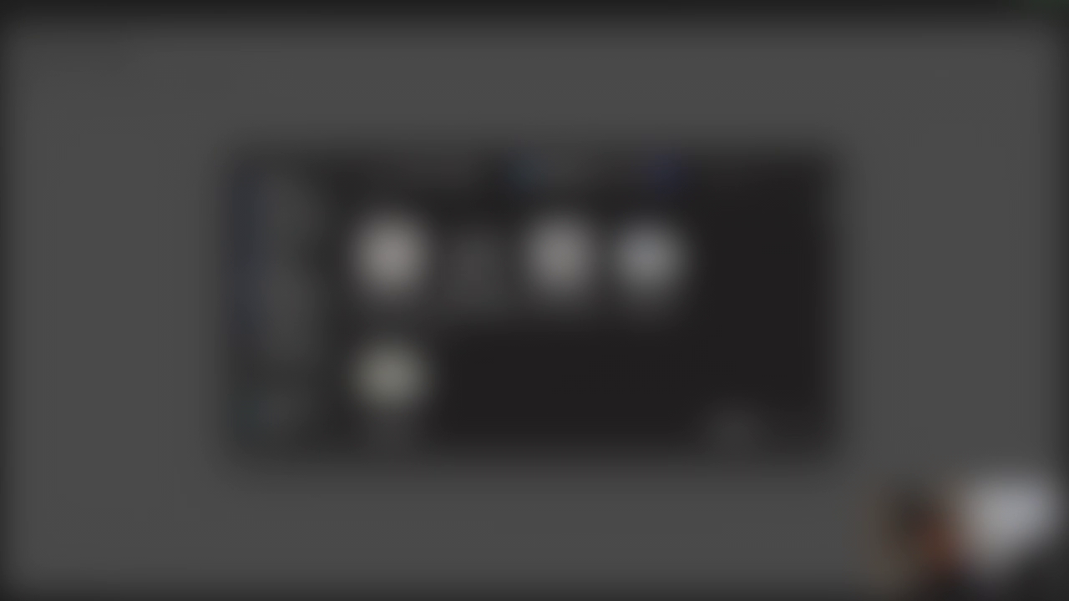
left_click(561, 267)
double_click(551, 260)
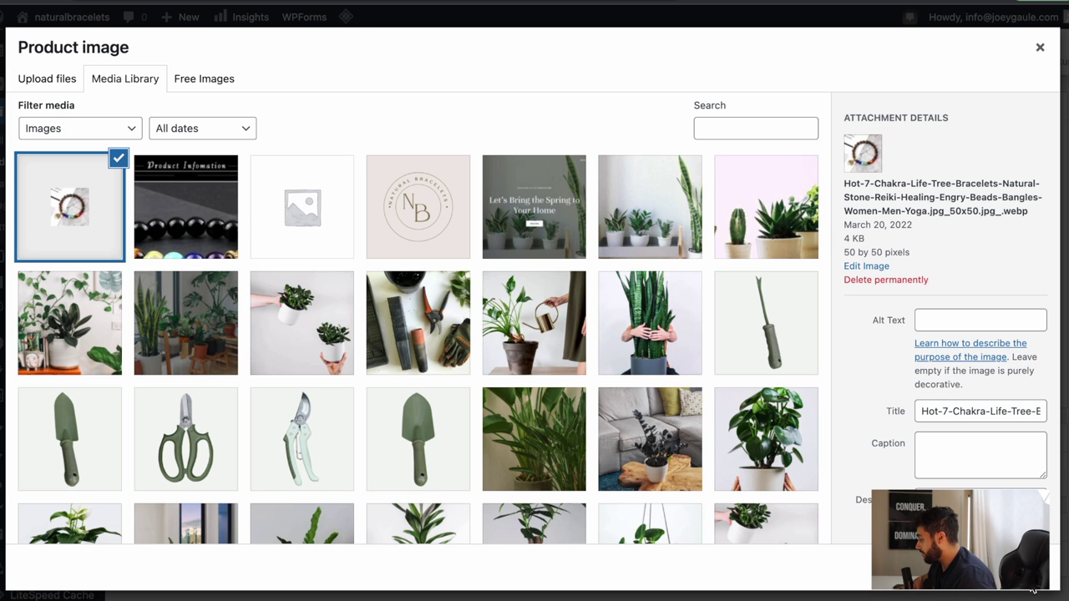
left_click(998, 572)
scroll(796, 521, "down", 2)
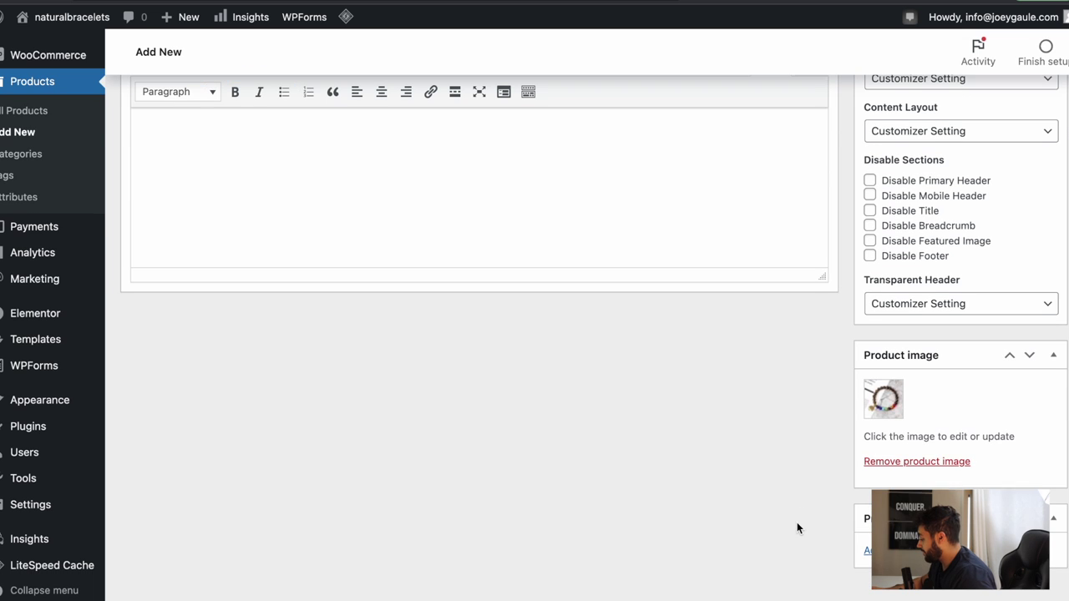
Check the bracelet size photo in the AliExpress gallery and return to the WooCommerce product form
scroll(820, 435, "up", 1)
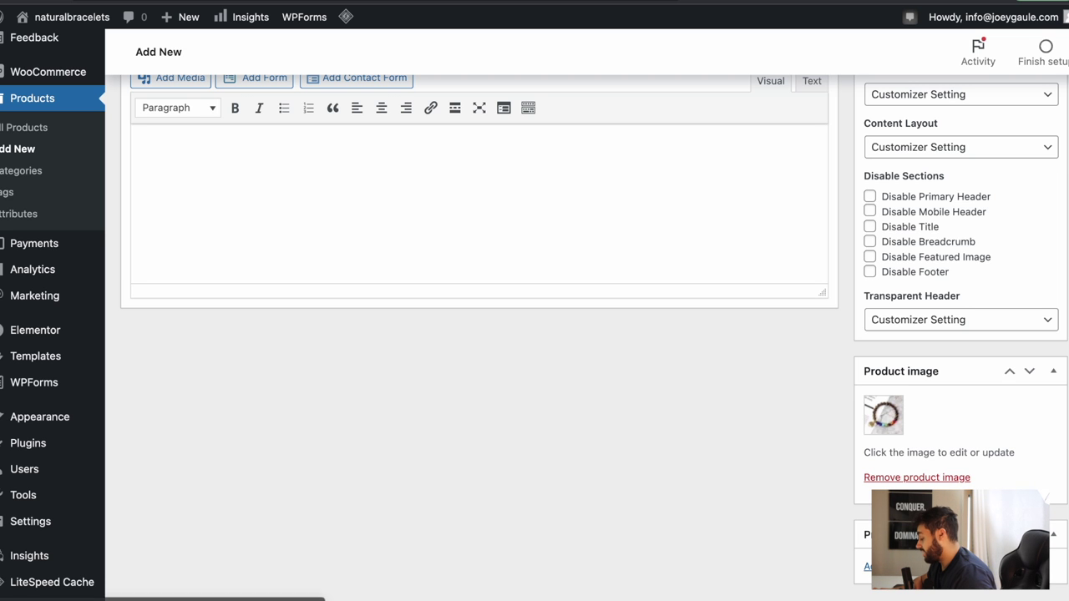
key("ctrl+Tab")
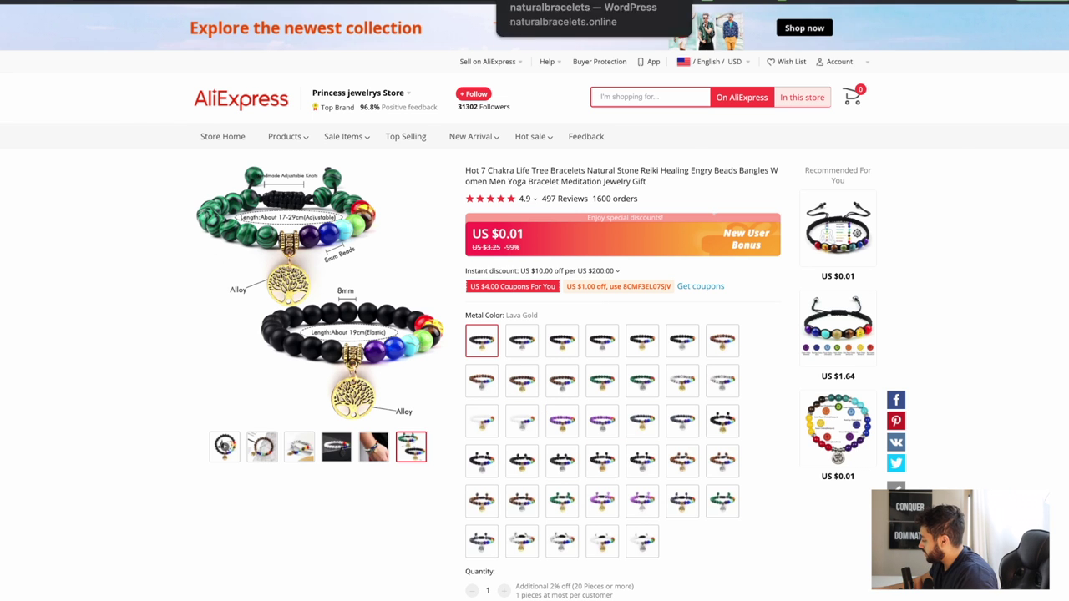
left_click(699, 2)
In the product's inventory settings, enter SKU 100, enable stock management, and set stock quantity to 10 and low stock threshold to 20
scroll(383, 527, "up", 5)
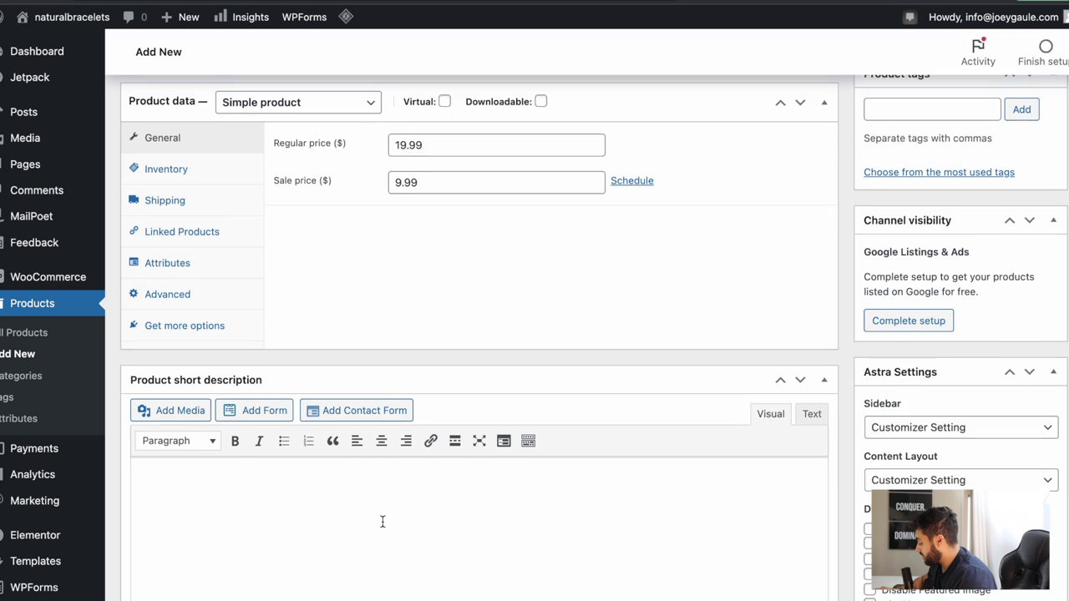
scroll(468, 304, "up", 10)
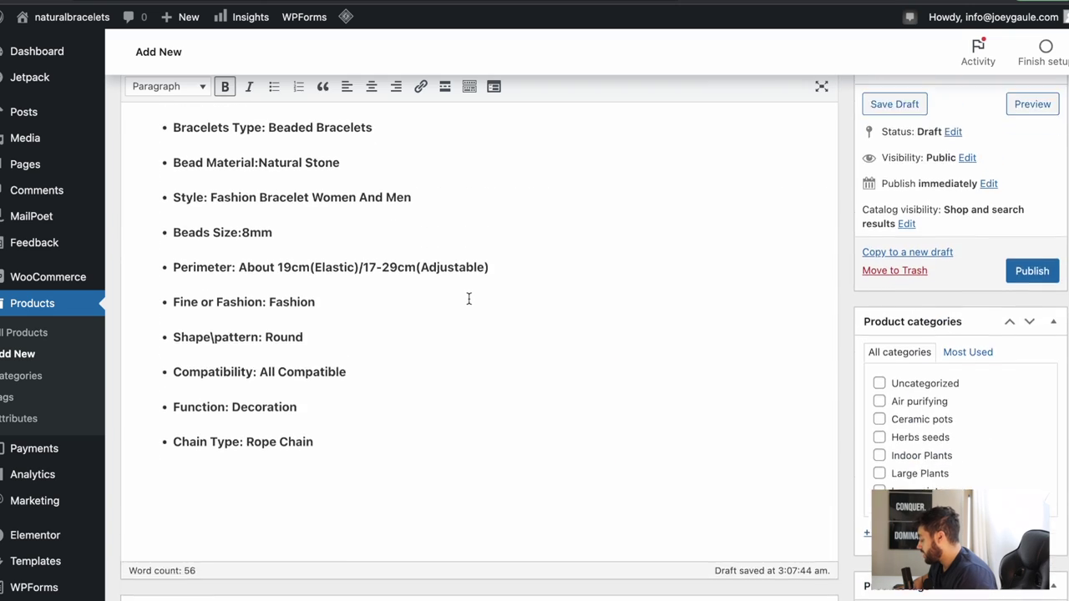
scroll(676, 310, "up", 1)
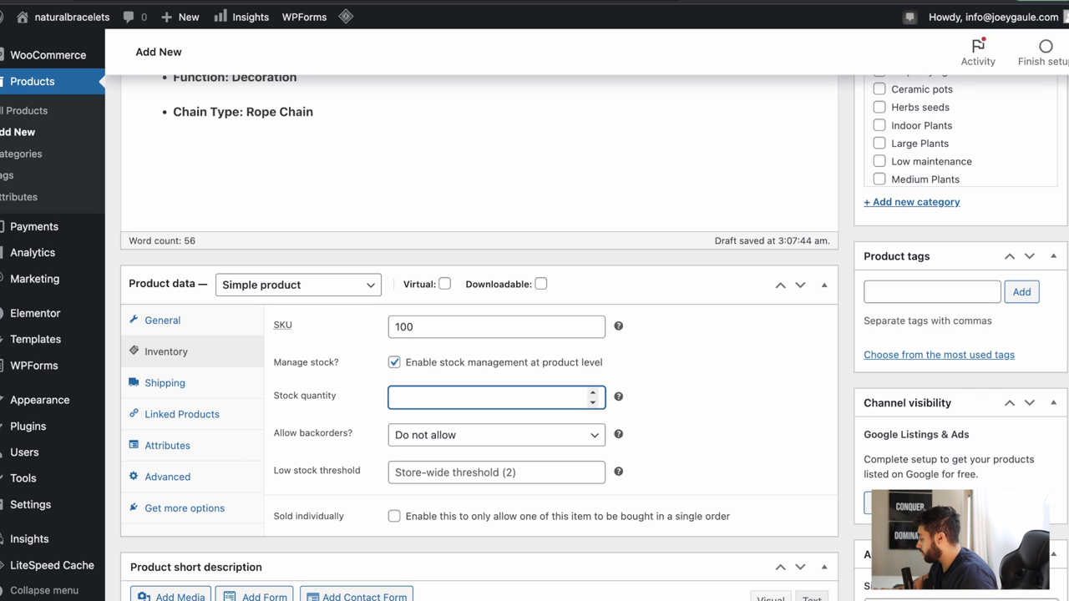
type("10")
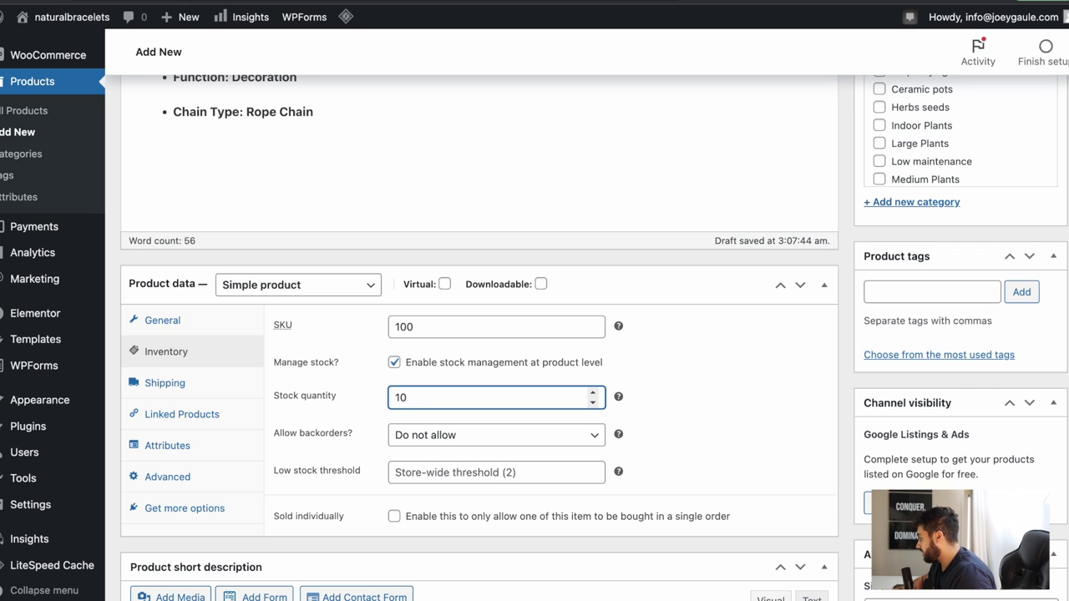
left_click(663, 371)
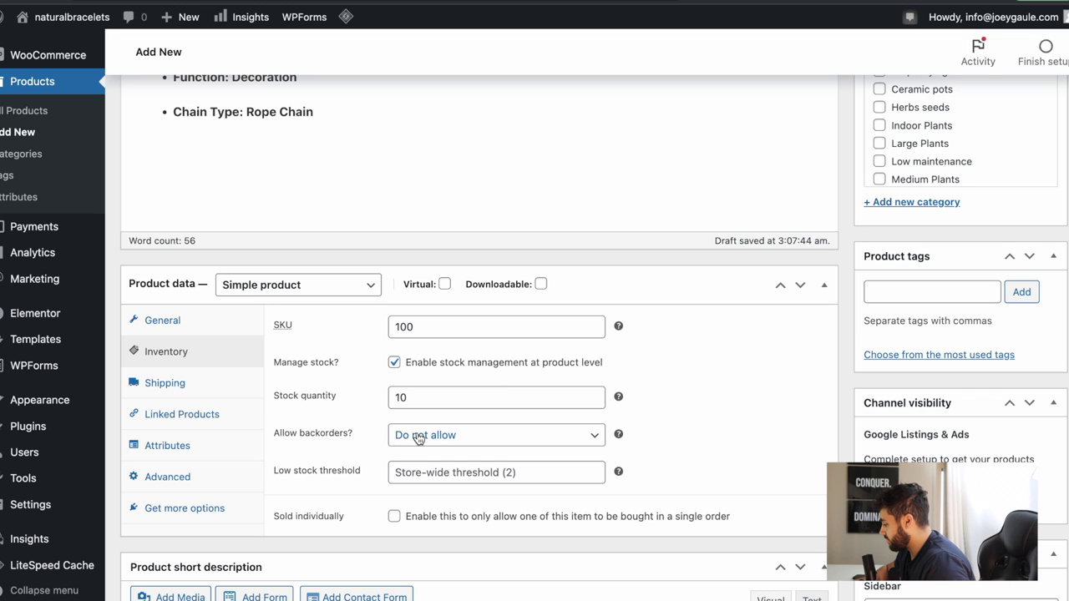
left_click(422, 475)
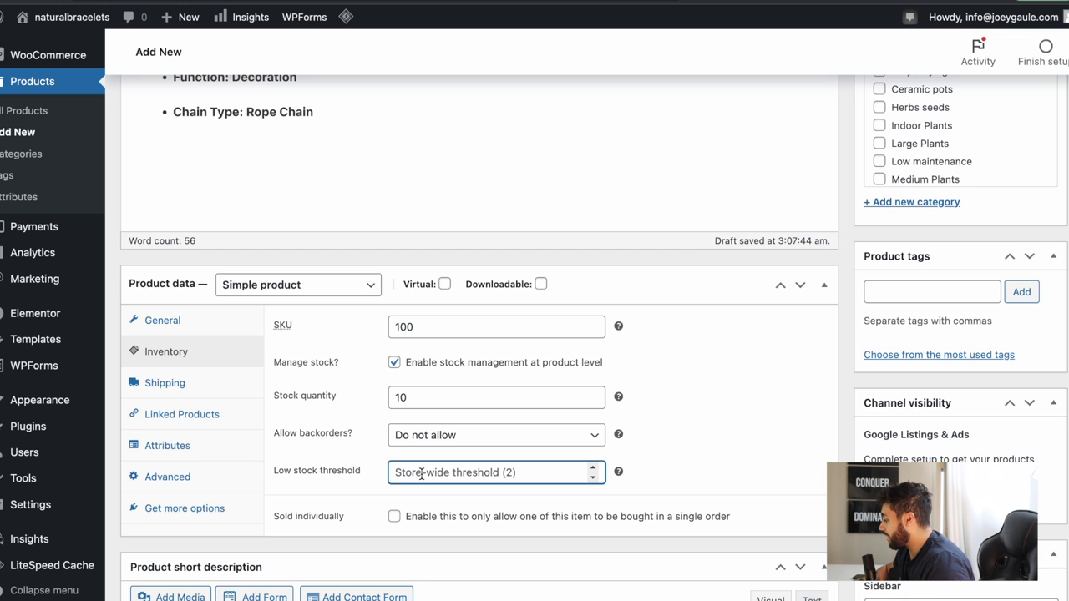
type("2")
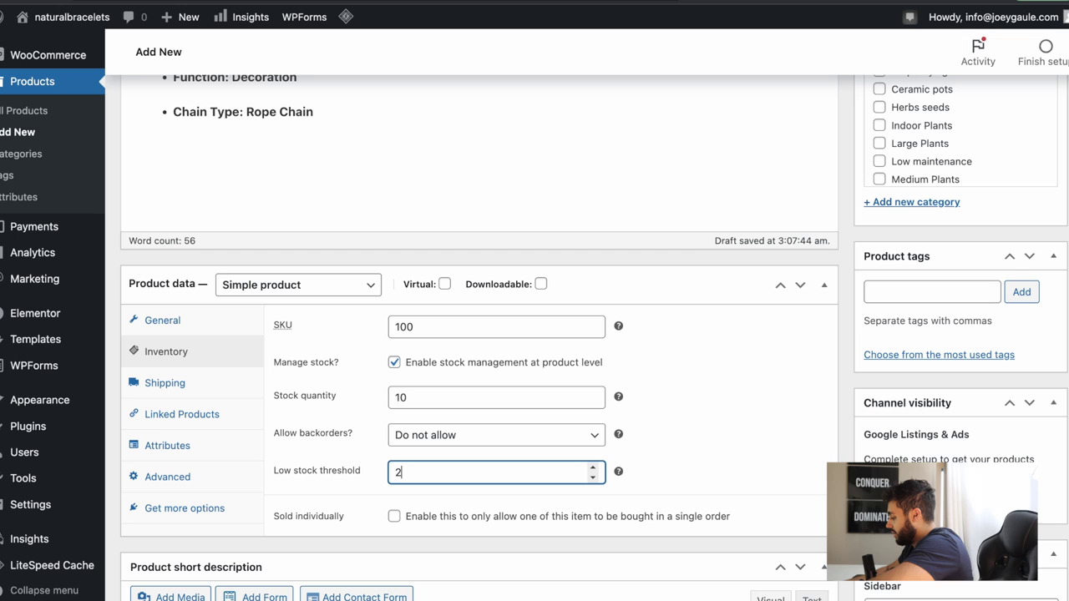
left_click(658, 398)
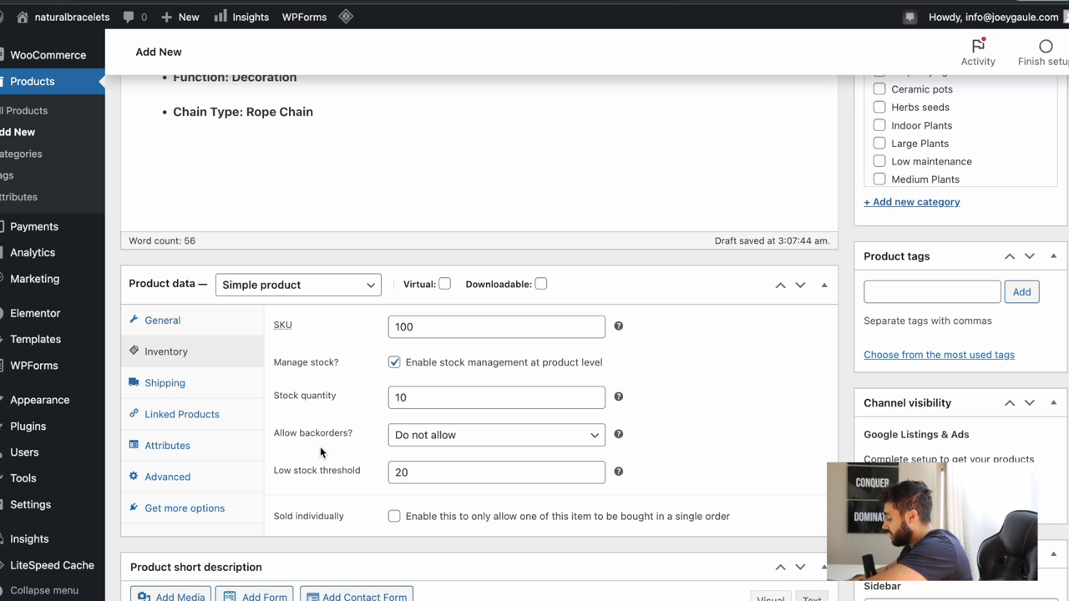
Review the product's shipping settings alongside the AliExpress listing, and open the advanced product settings
left_click(203, 392)
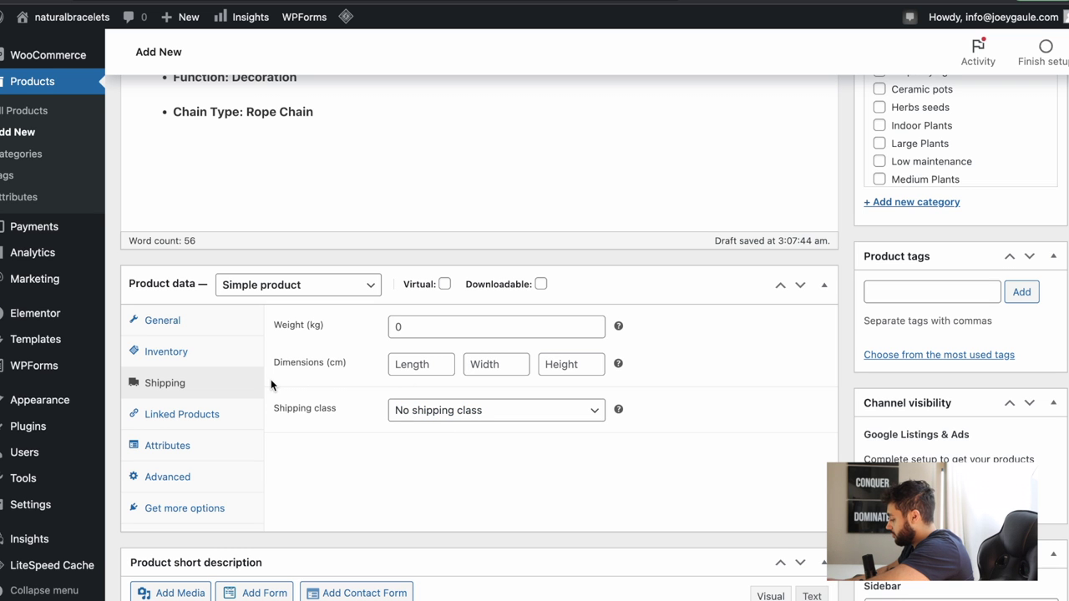
key("ctrl+Tab")
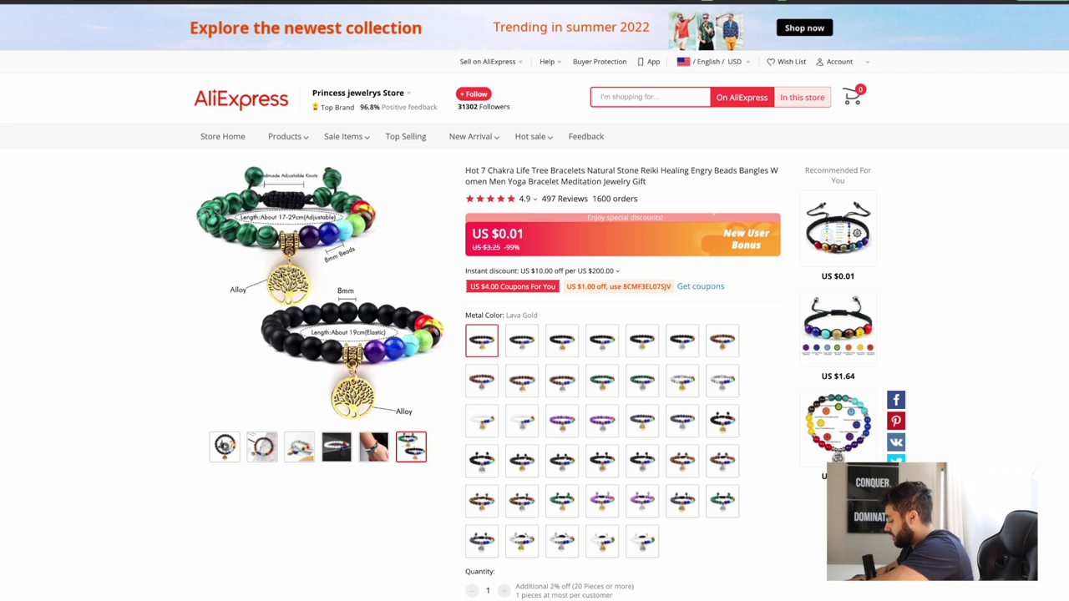
key("ctrl+shift+Tab")
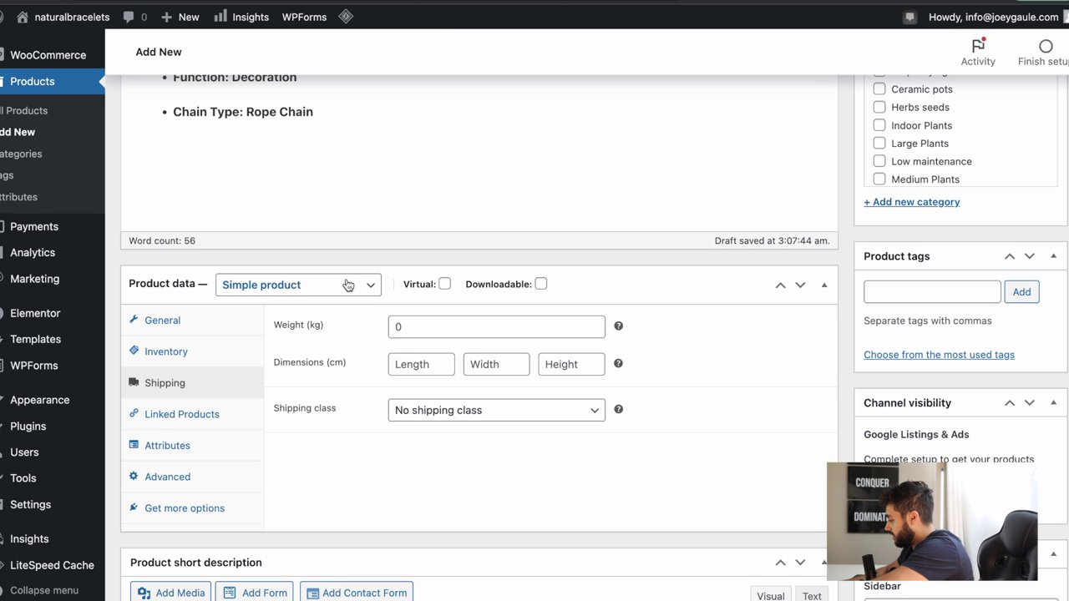
left_click(217, 480)
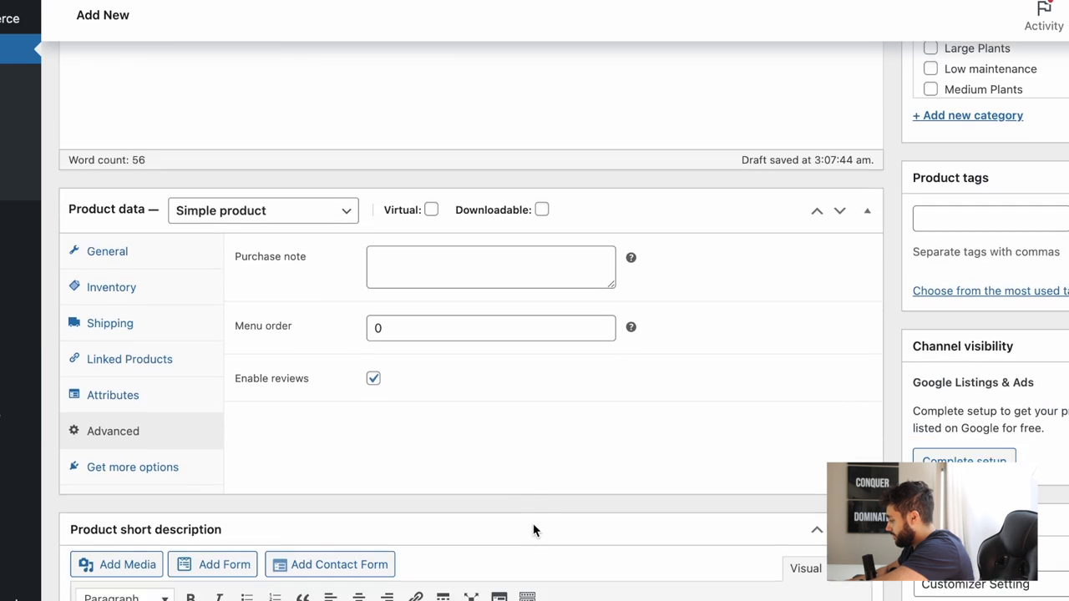
scroll(535, 530, "down", 4)
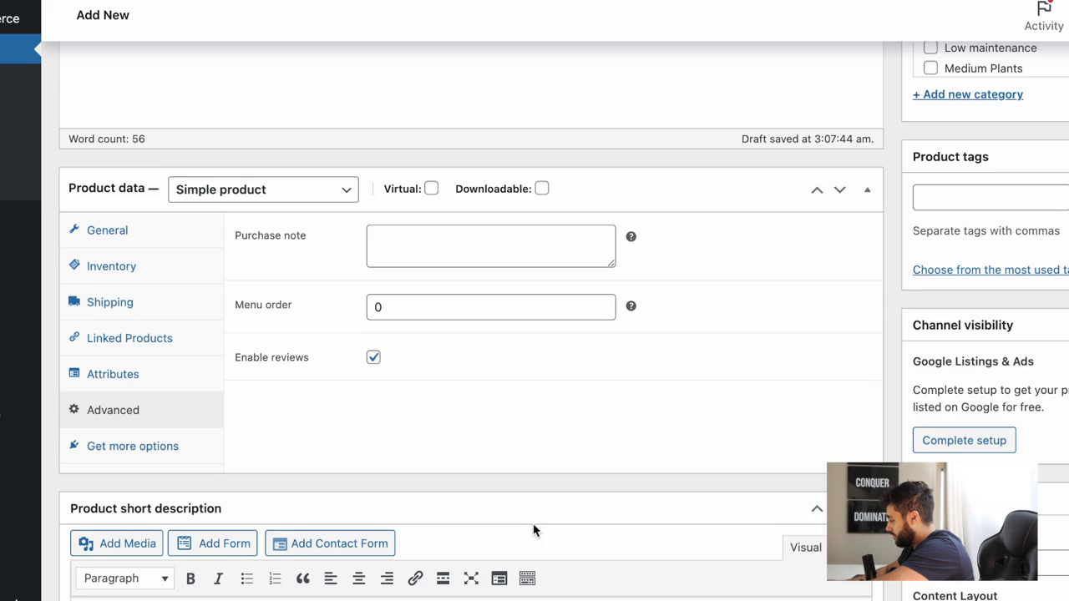
Review the product's long description against the empty short description field
scroll(226, 362, "up", 7)
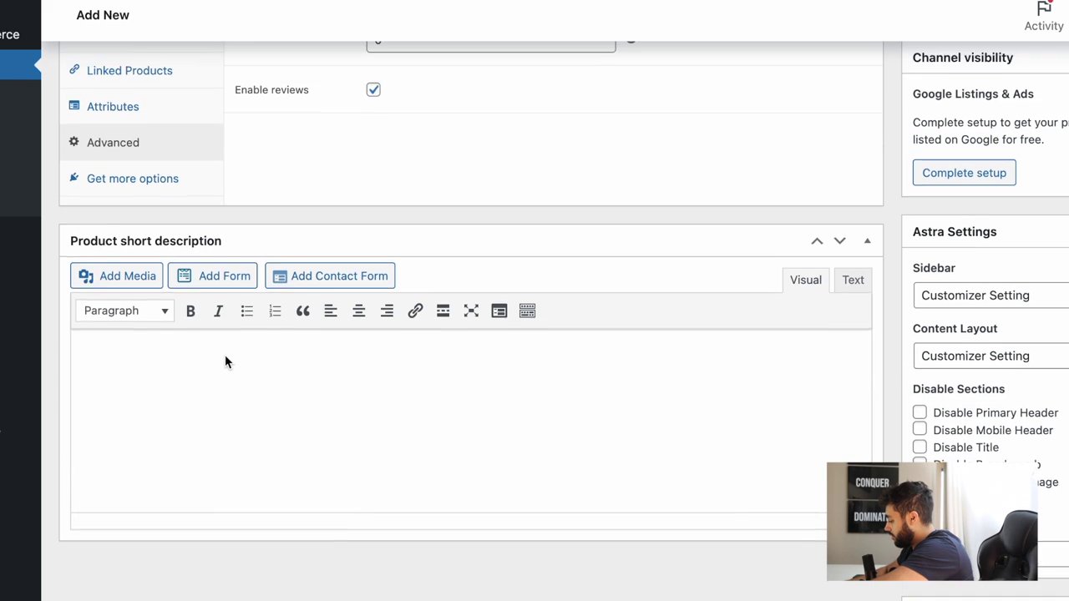
left_click(313, 290)
scroll(312, 289, "up", 3)
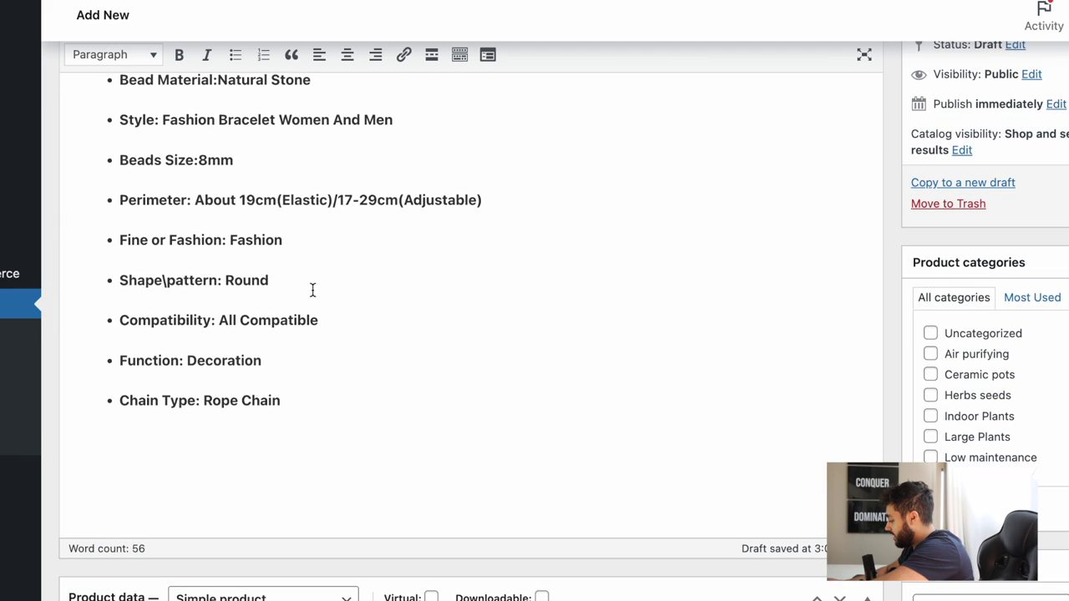
left_click_drag(296, 418, 122, 90)
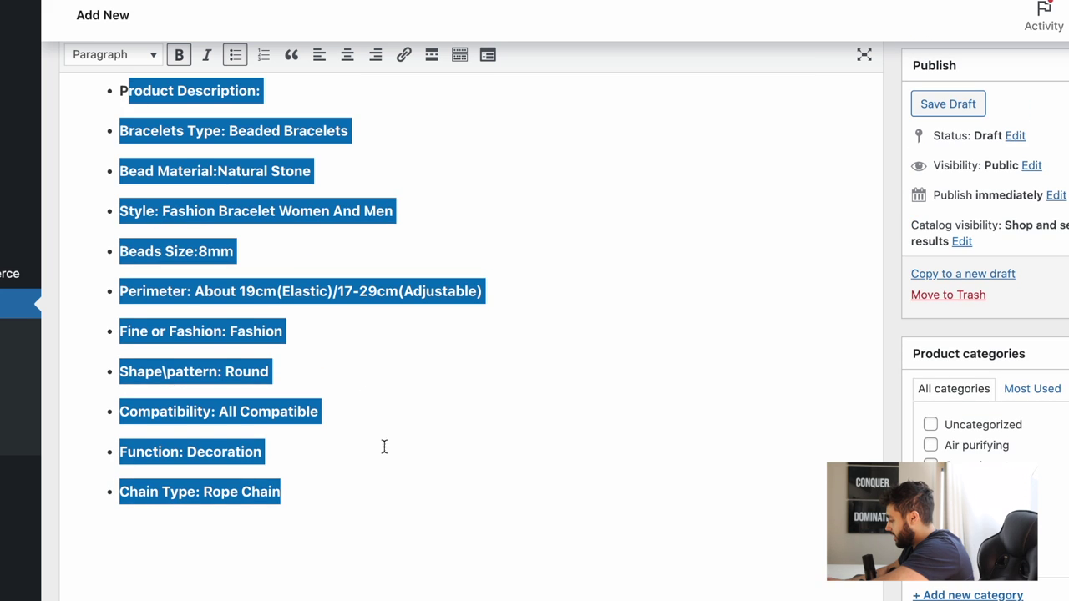
left_click(359, 496)
scroll(359, 496, "down", 8)
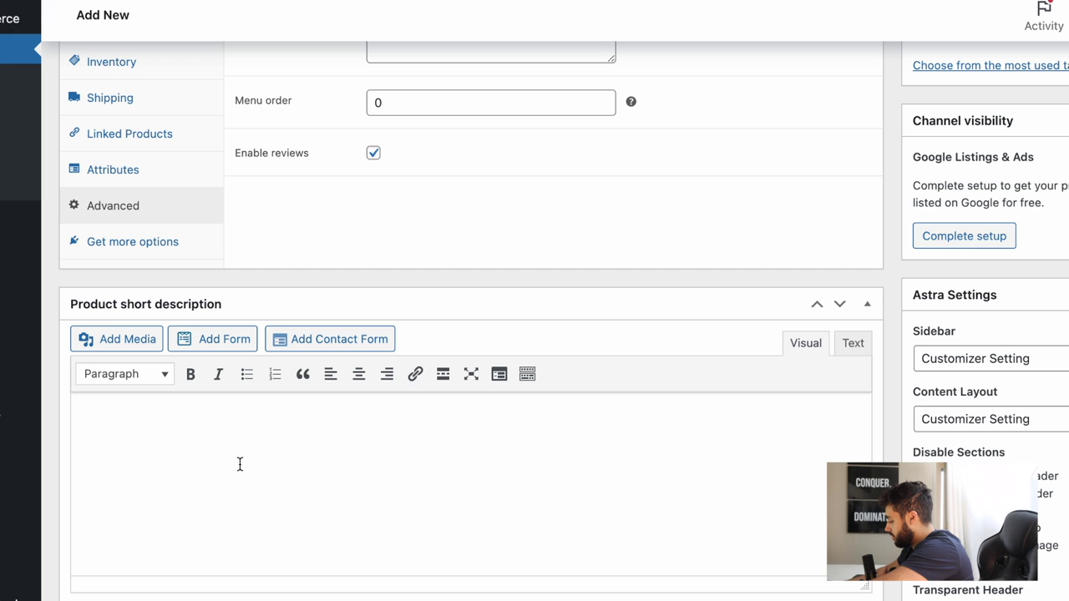
Start the product short description with the heading line "About the product:" and leave blank space beneath it
left_click(170, 439)
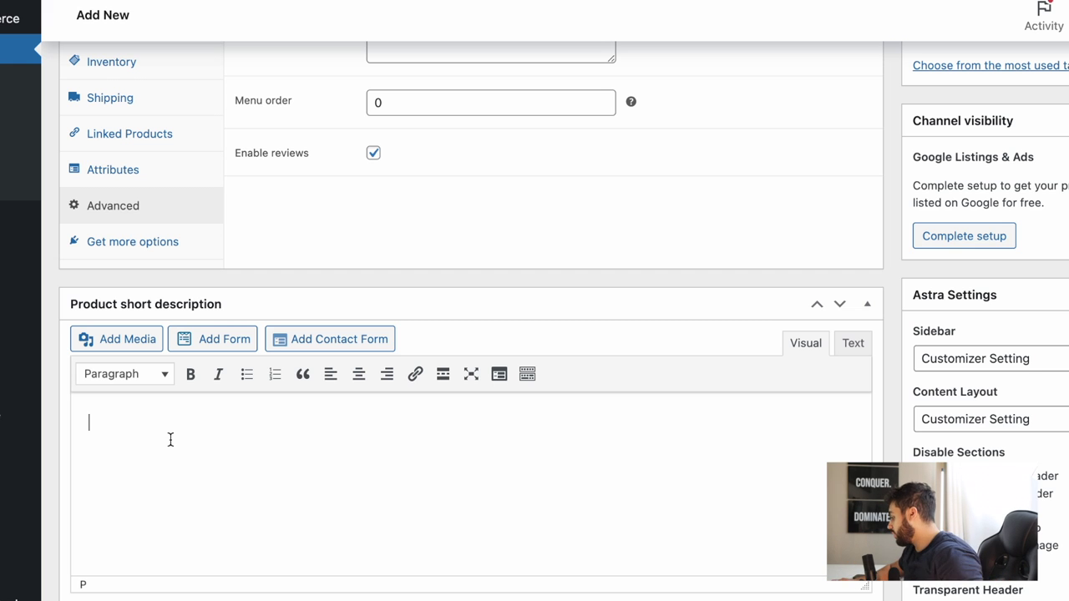
type("About")
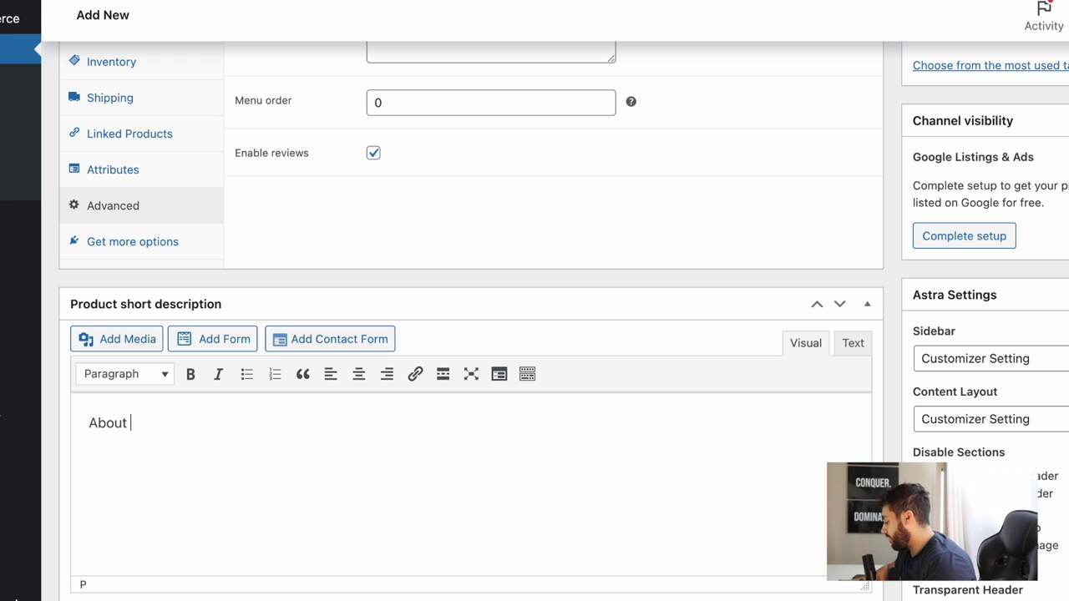
type(" the ")
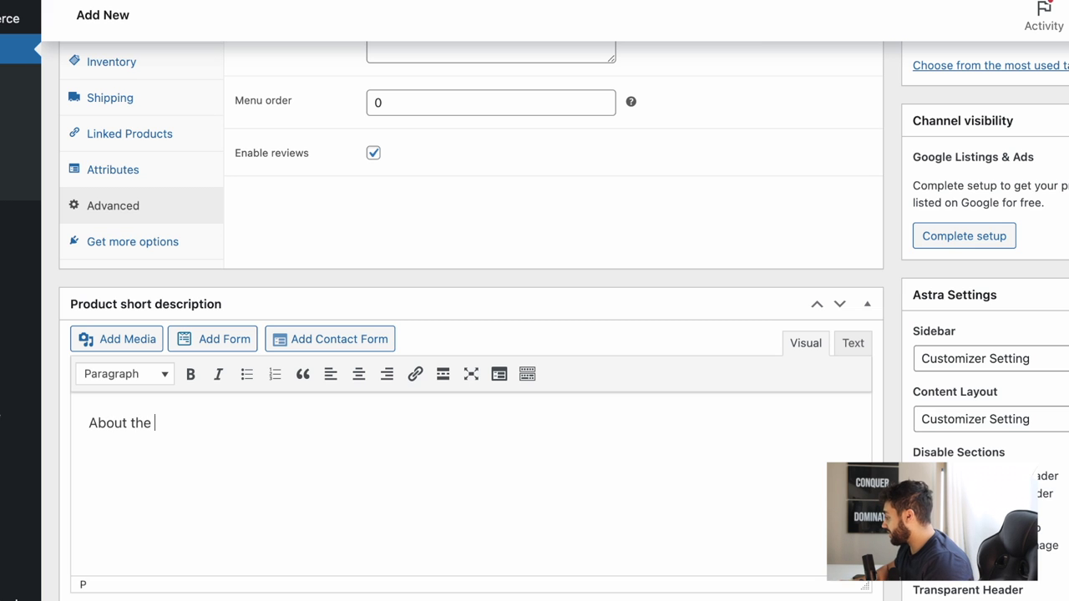
type("product")
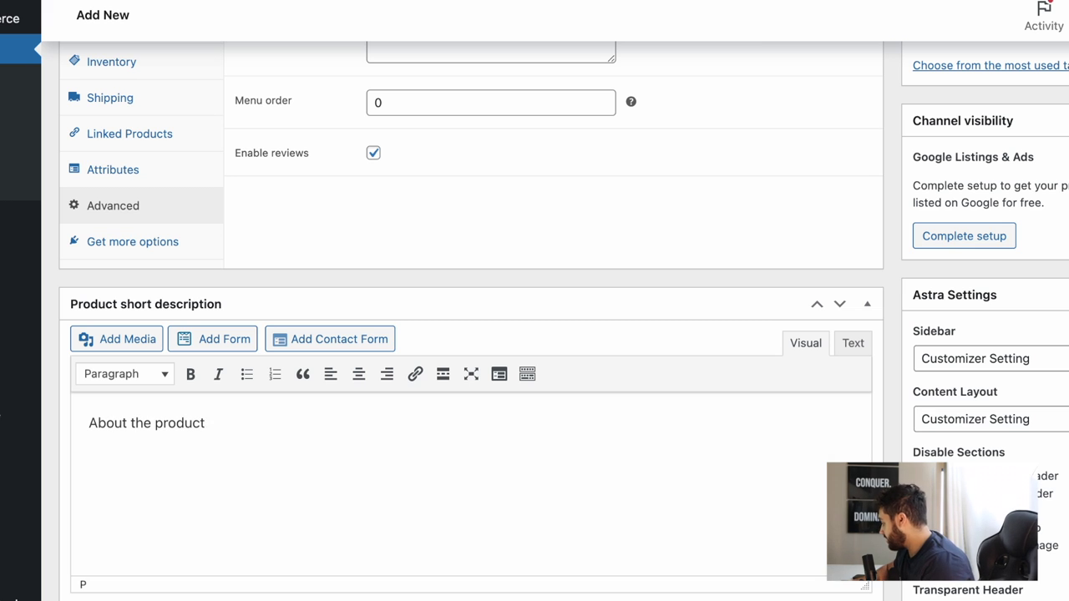
type(":  Thi")
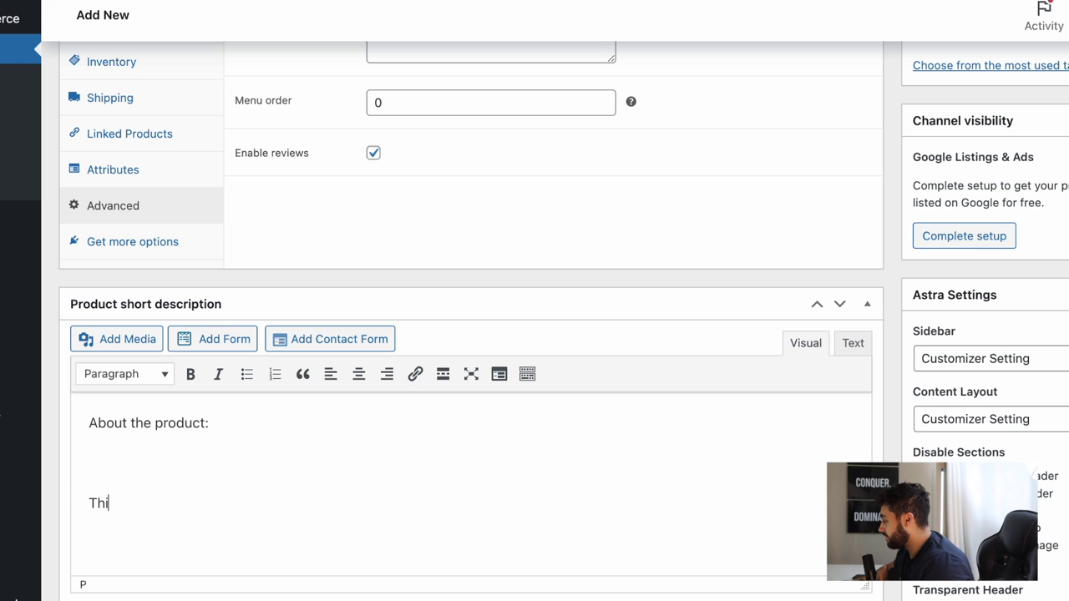
Below the heading, write "This is natural bracelet! it will show your mood and align with your chakra.", correcting the misspelled word "natral"
type("s is natral ")
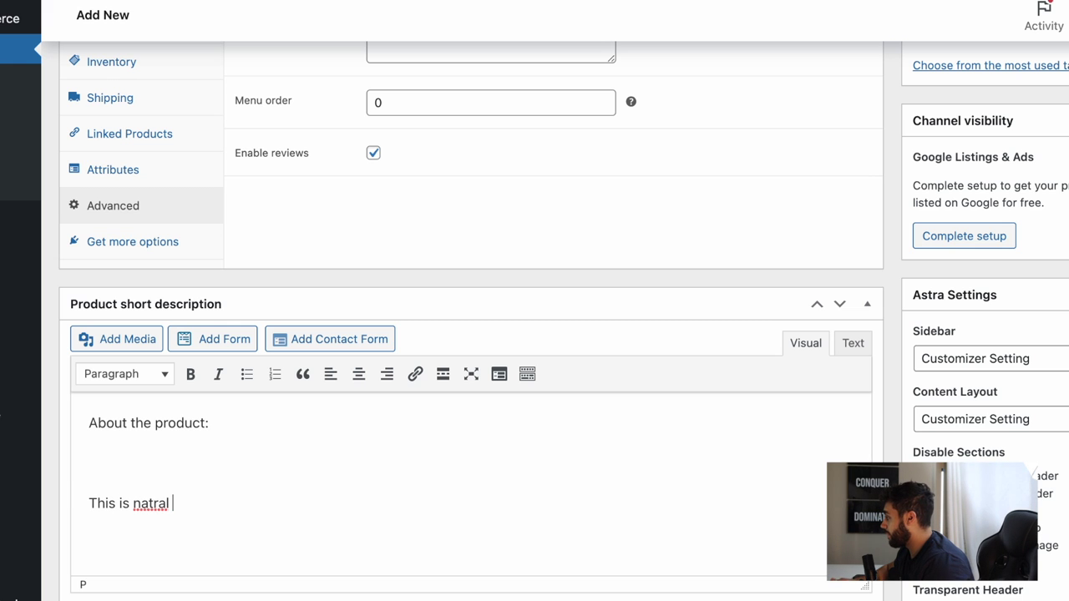
type("bracelet")
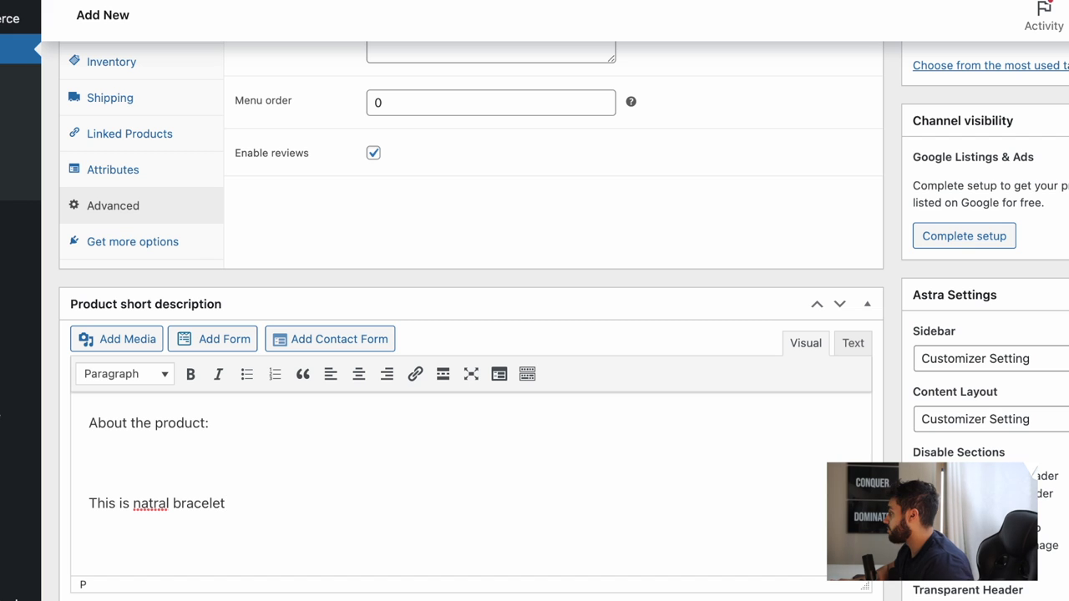
type("! ")
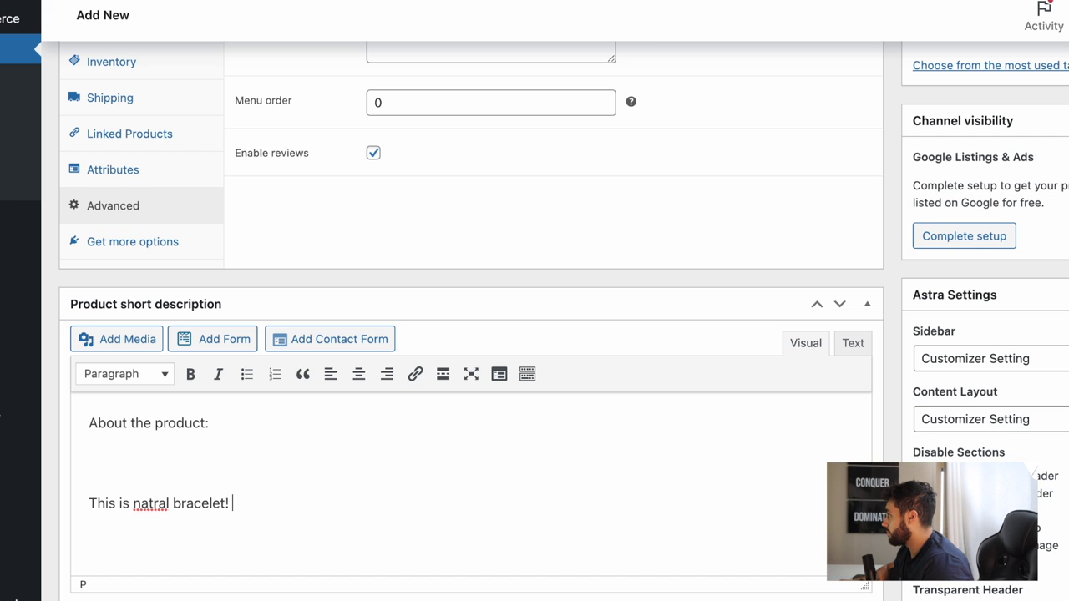
type("it will ")
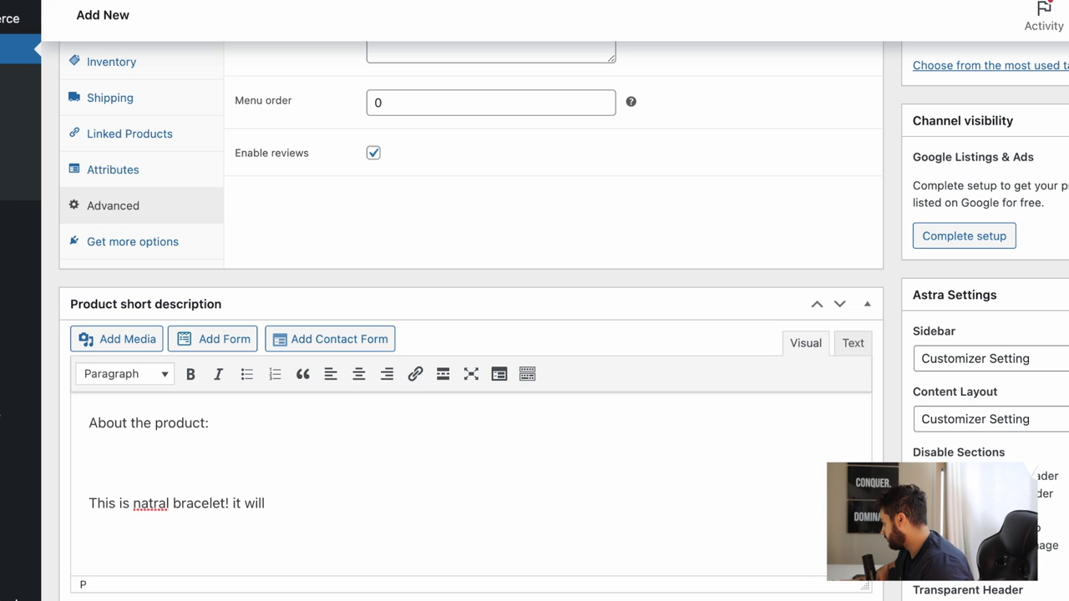
type("show you")
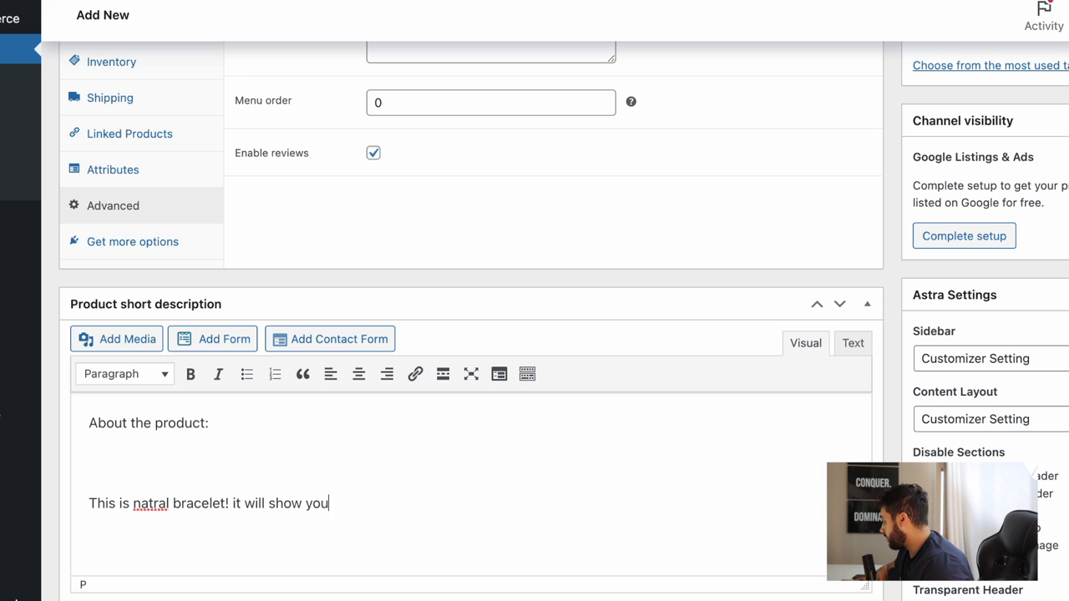
type("r modd")
key("BackSpace")
key("BackSpace")
key("BackSpace")
type("od!")
key("BackSpace")
type("and al")
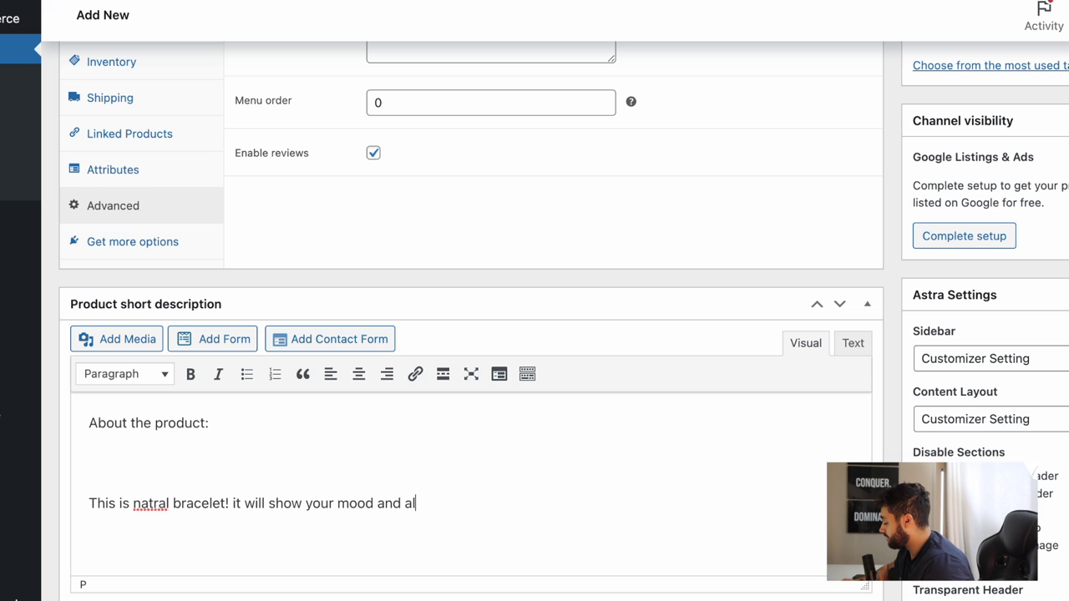
type("ign with ")
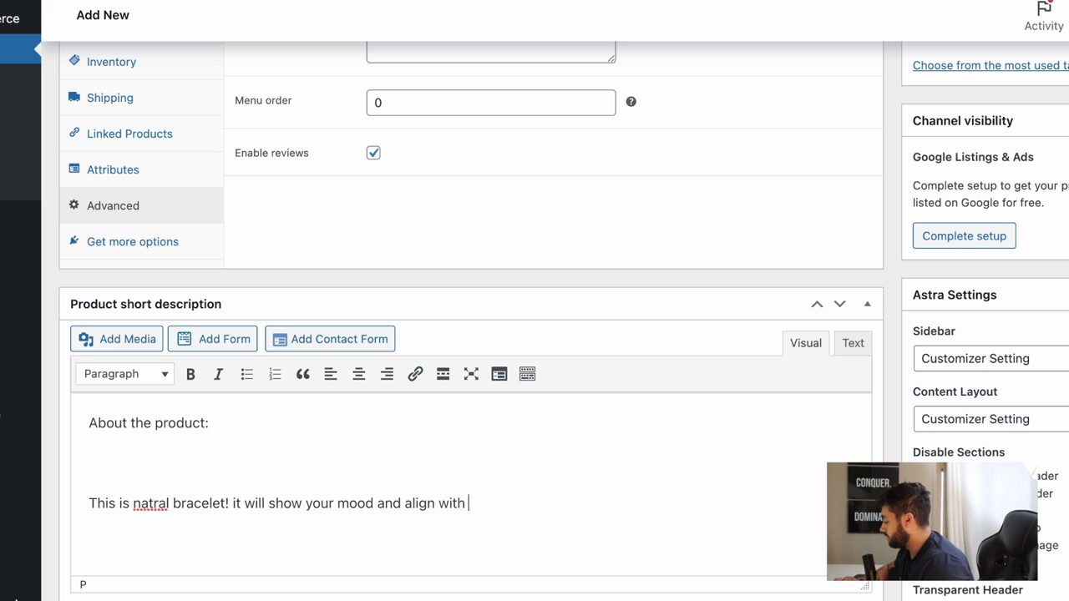
type("your chakra.")
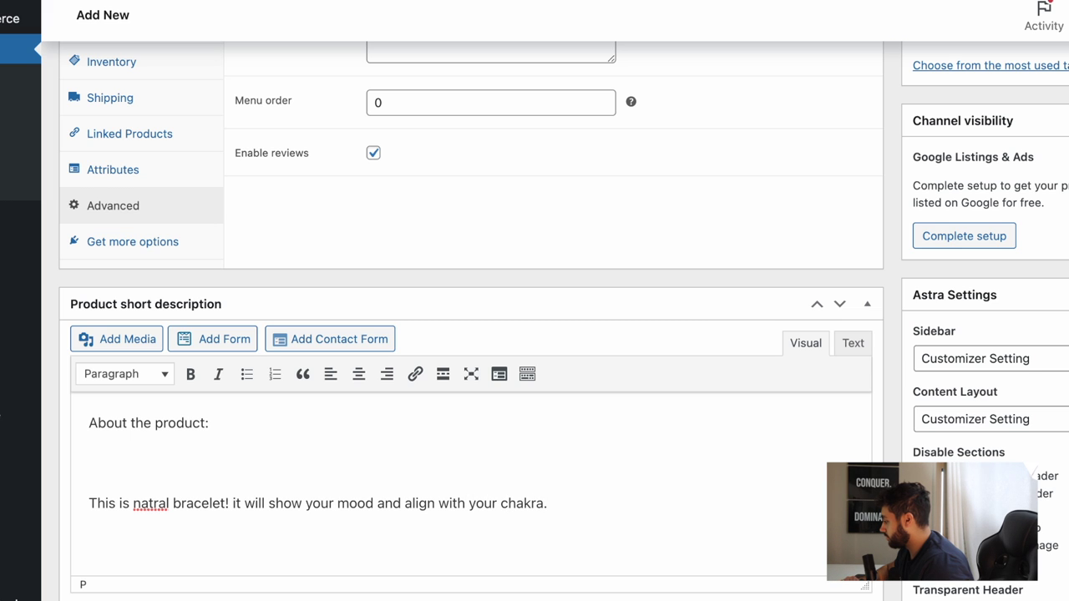
right_click(159, 505)
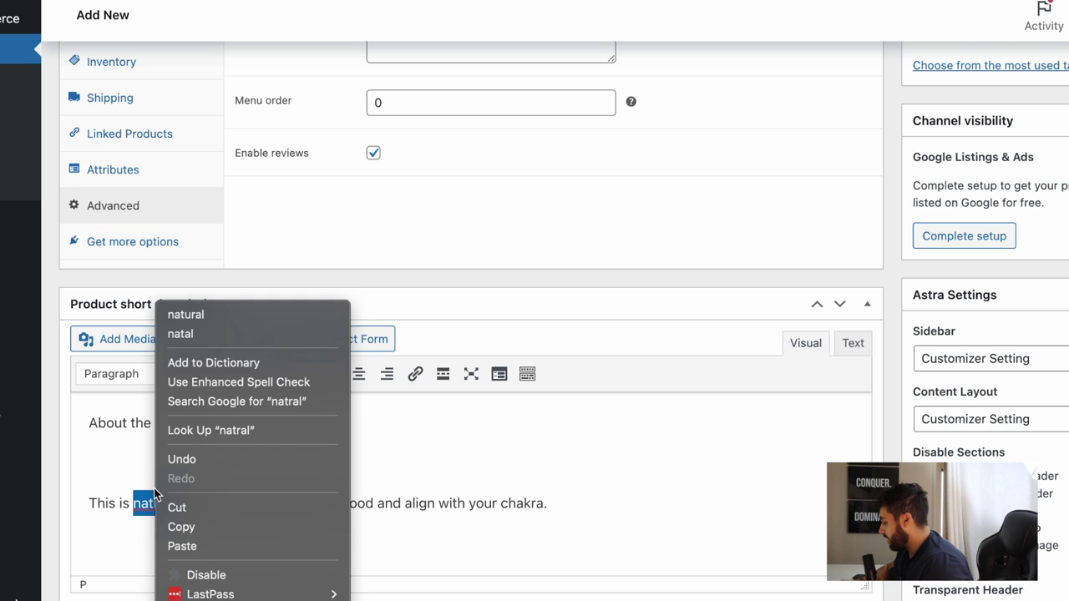
left_click(205, 316)
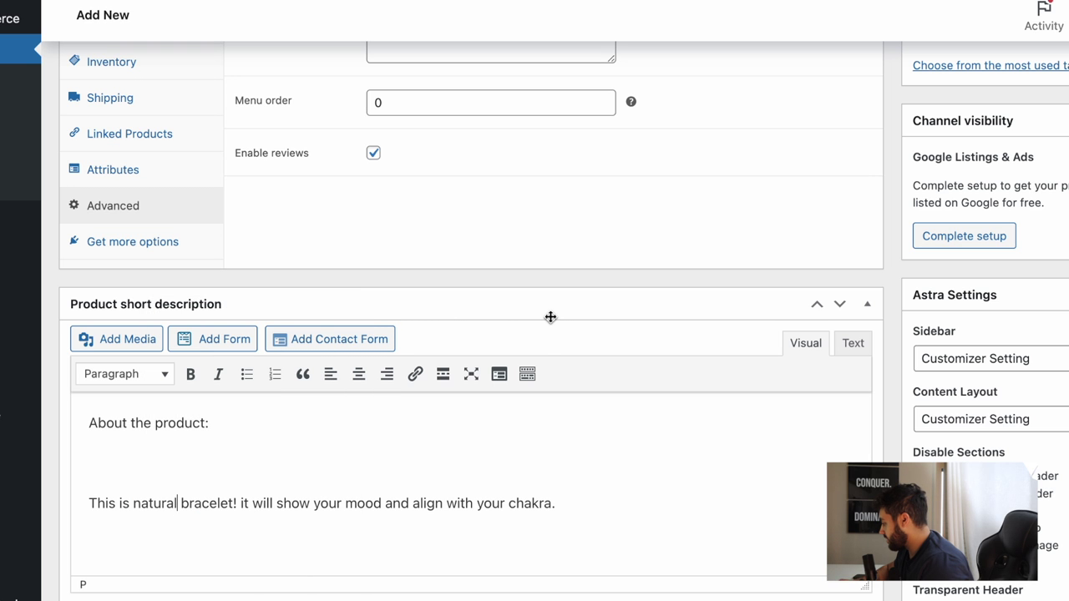
Look over the completed product form and publish the Chakra Healing Bracelet
scroll(569, 301, "down", 5)
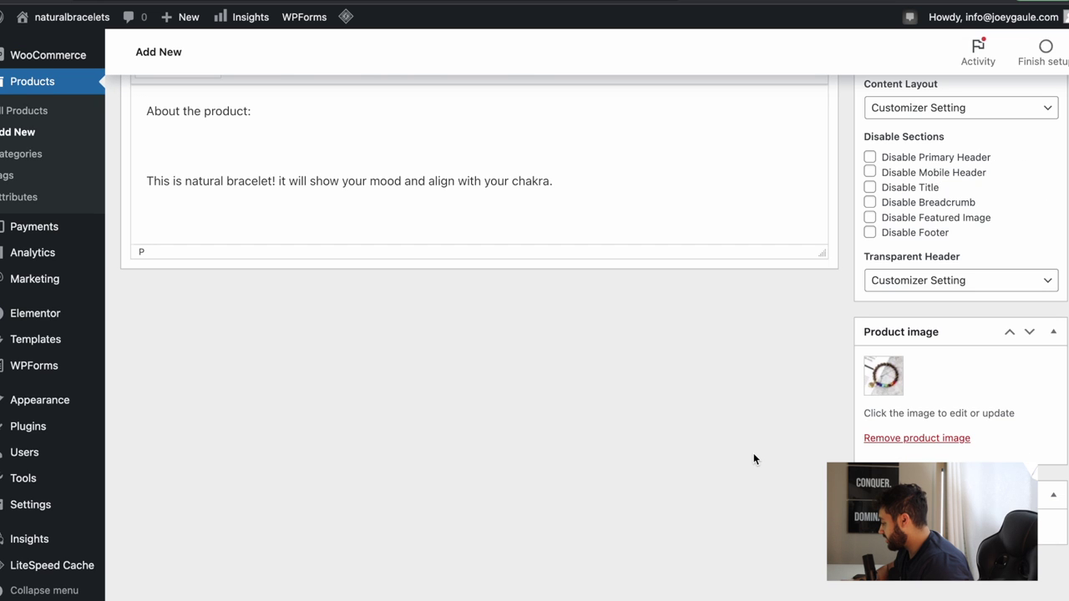
scroll(753, 458, "up", 12)
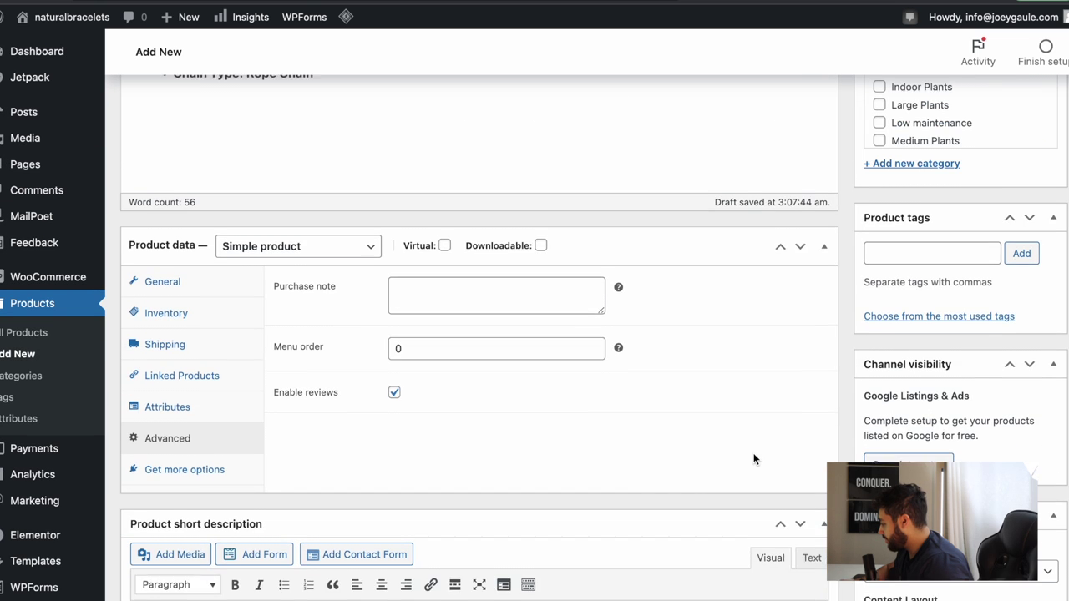
scroll(753, 458, "up", 3)
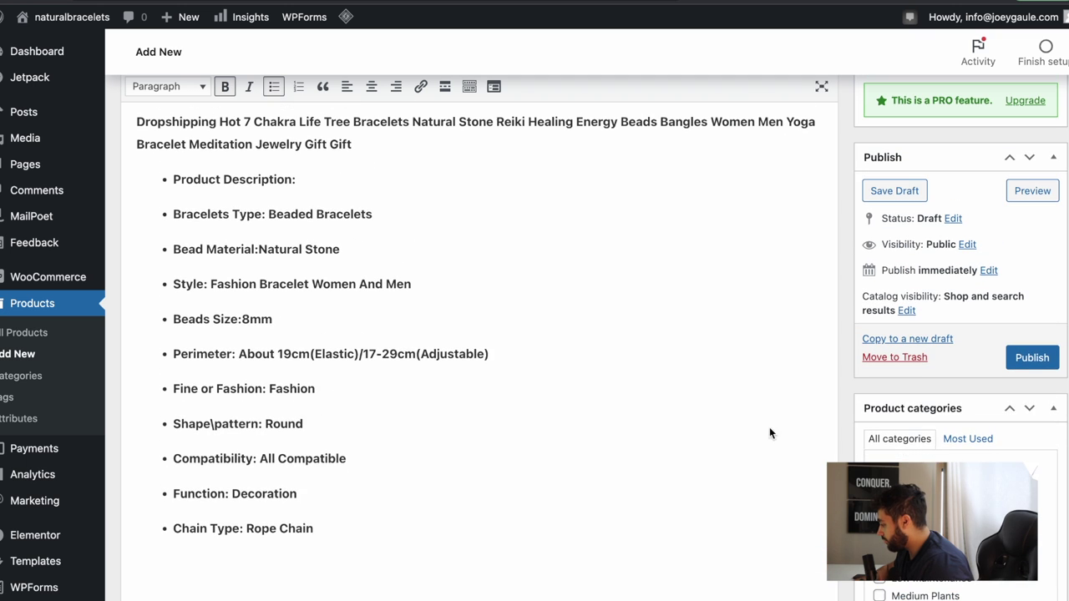
left_click(1032, 357)
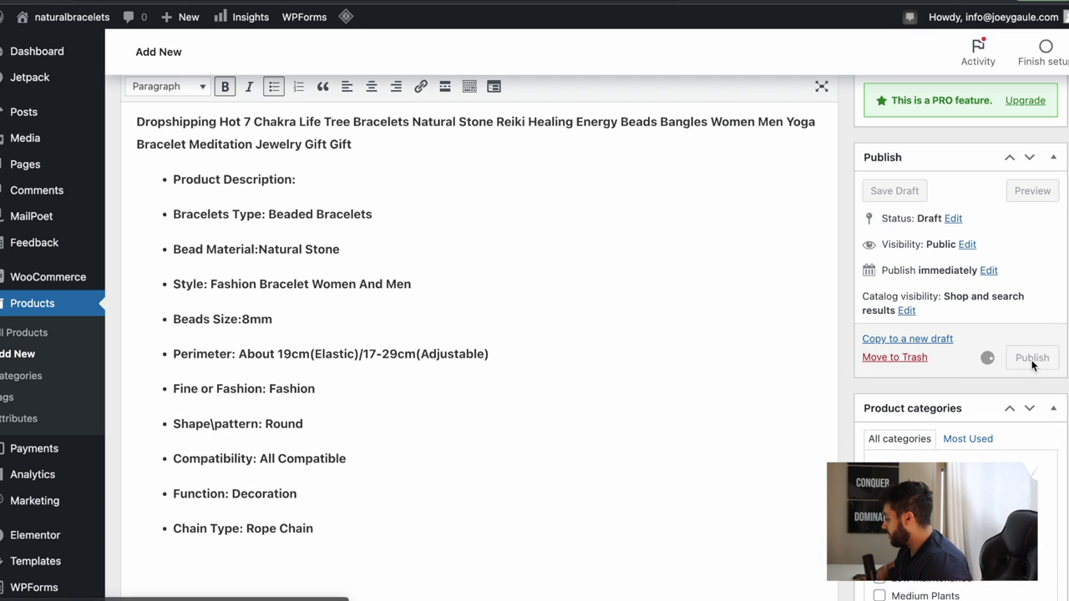
Open the list of all products to check the published bracelet's entry
scroll(692, 316, "down", 3)
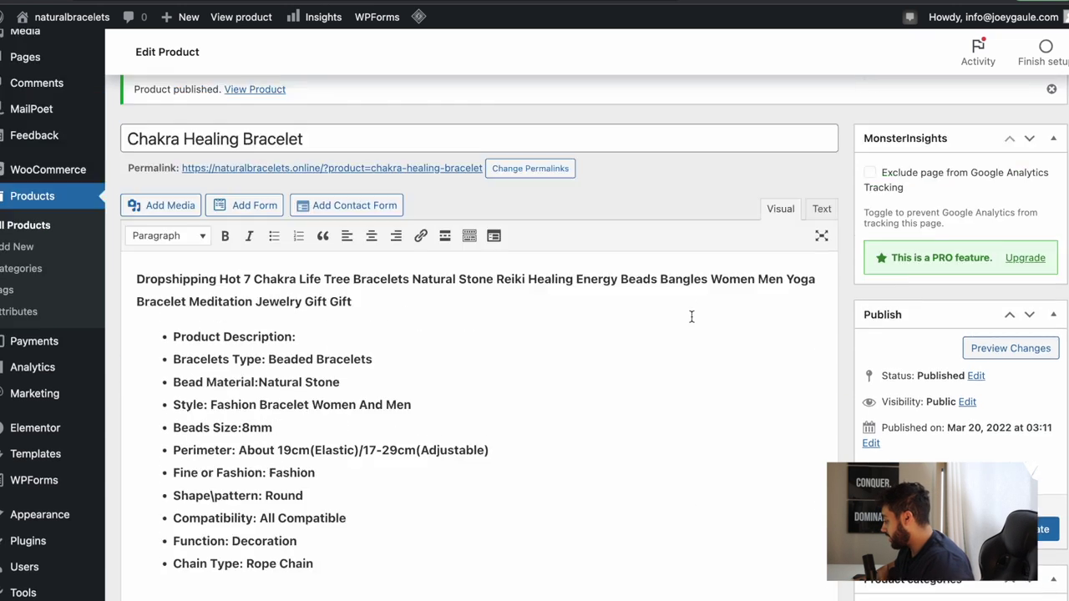
scroll(691, 316, "up", 4)
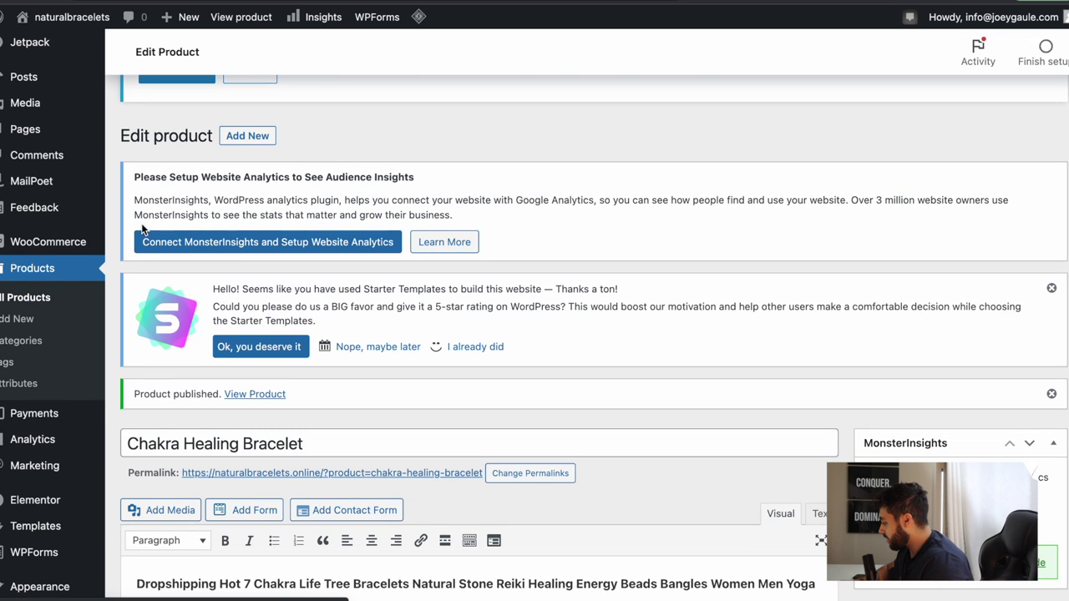
left_click(25, 298)
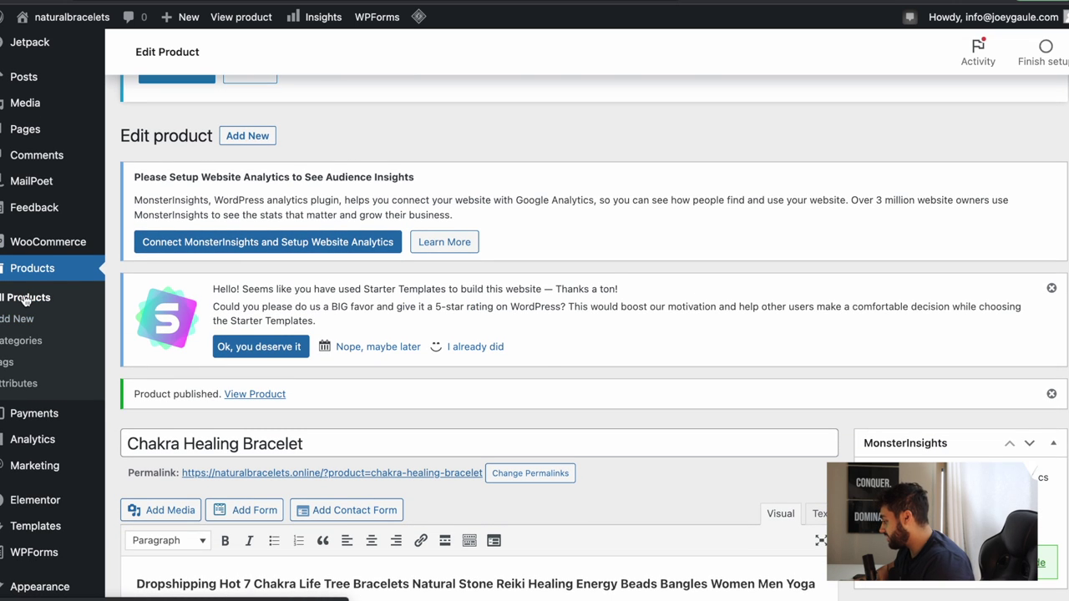
scroll(351, 363, "down", 4)
scroll(352, 363, "down", 2)
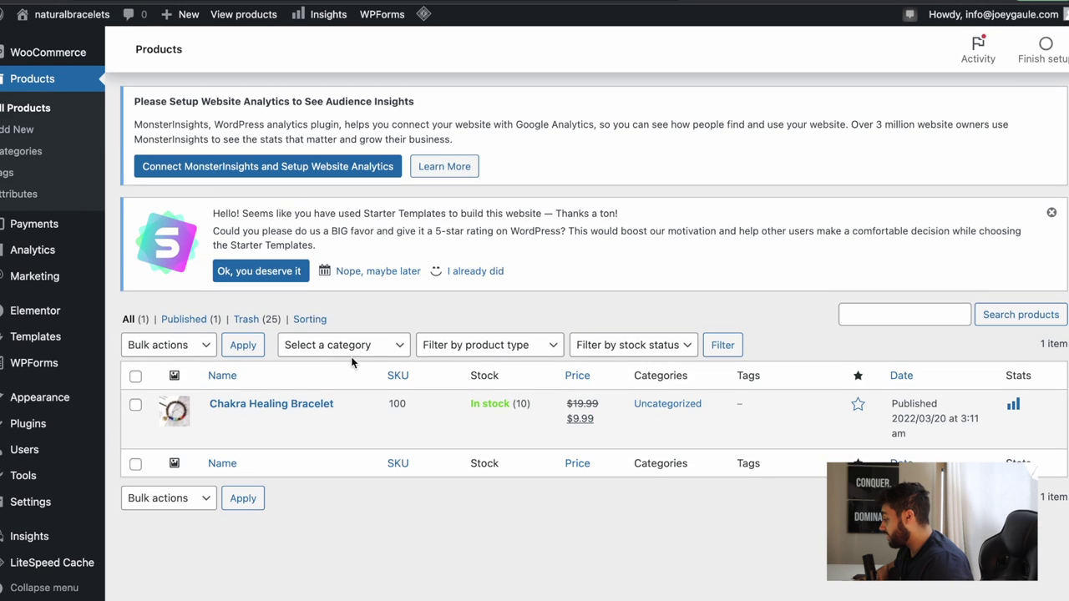
View the Chakra Healing Bracelet's live shop page and examine its image, prices, short description and full description
mouse_move(259, 421)
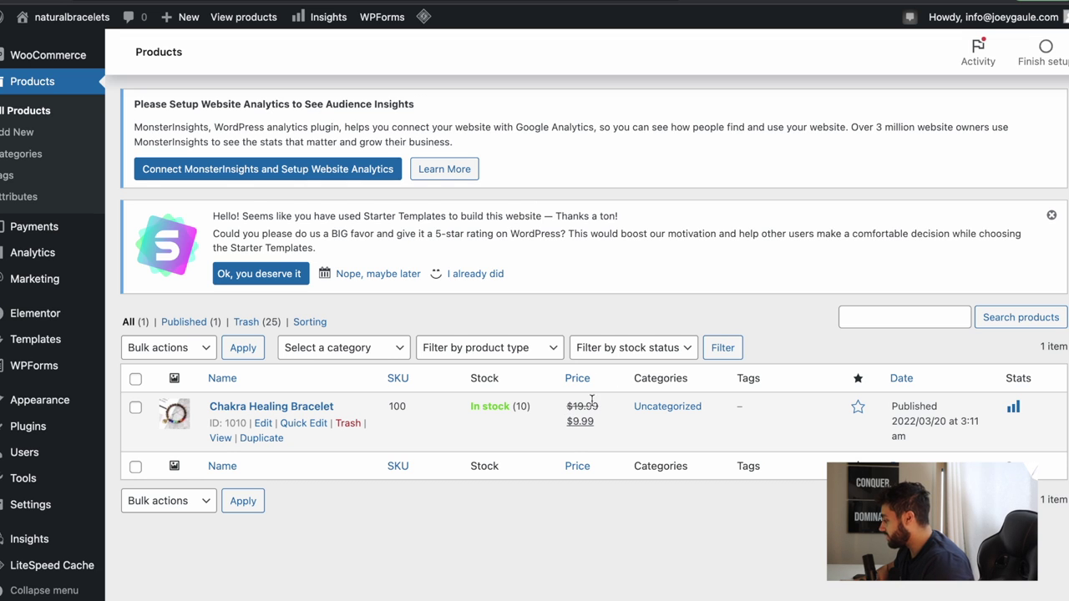
left_click(222, 439)
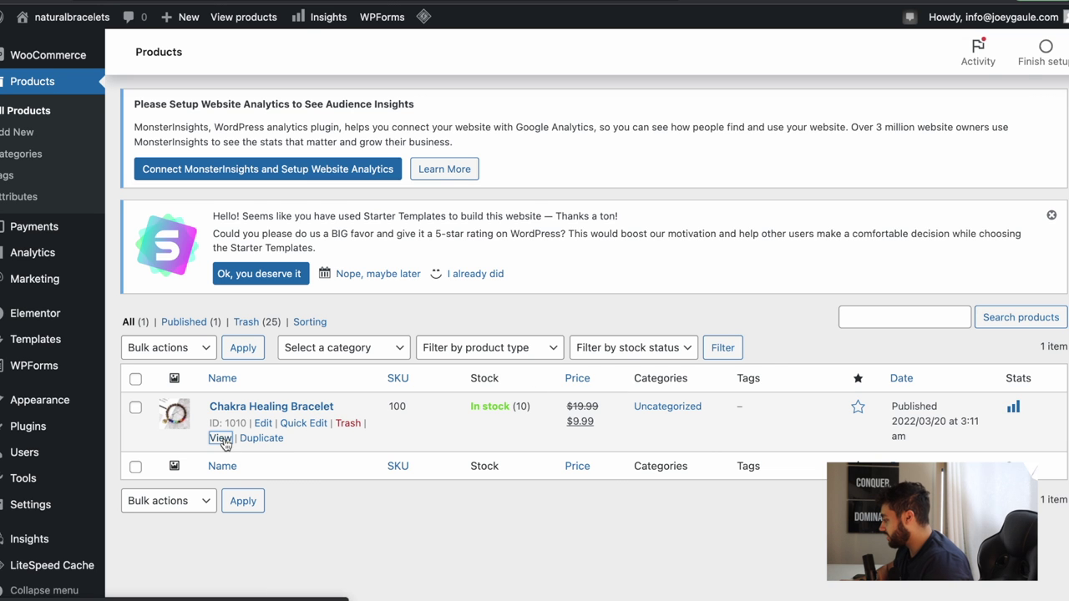
scroll(592, 210, "down", 3)
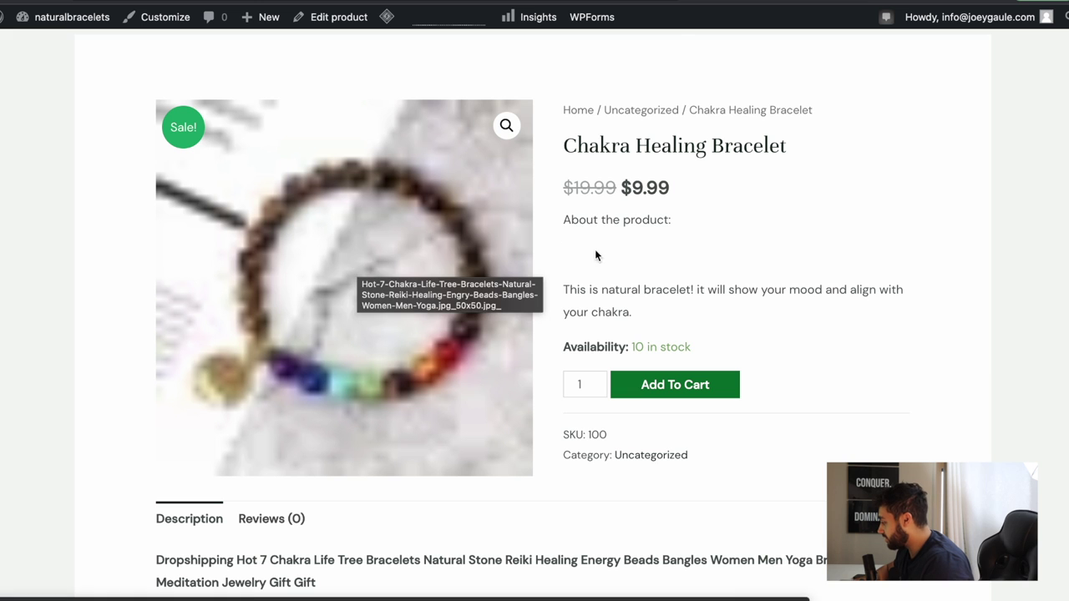
scroll(831, 184, "up", 1)
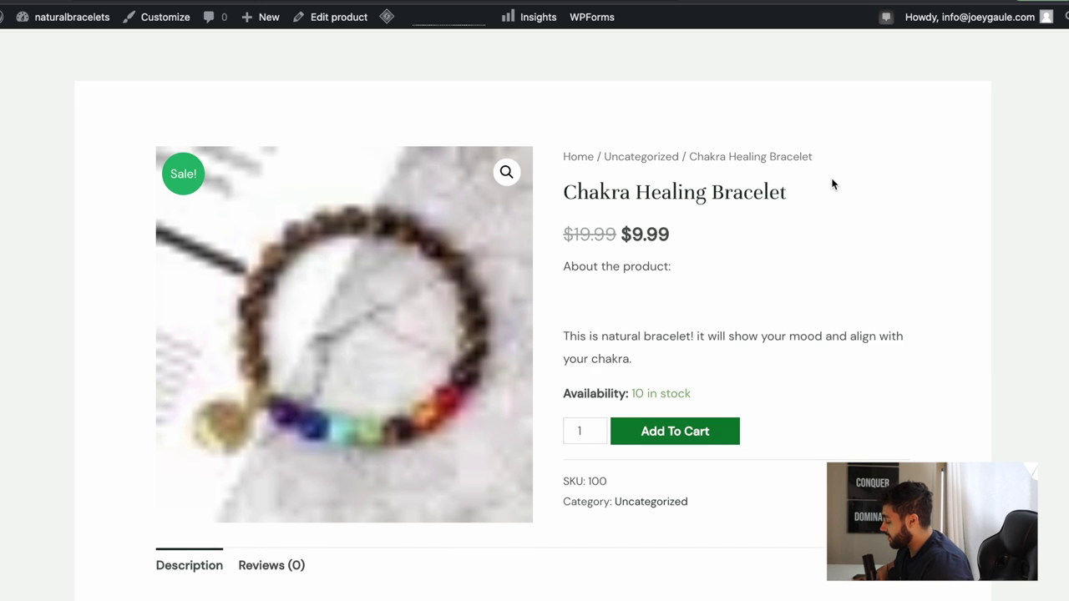
scroll(831, 184, "down", 7)
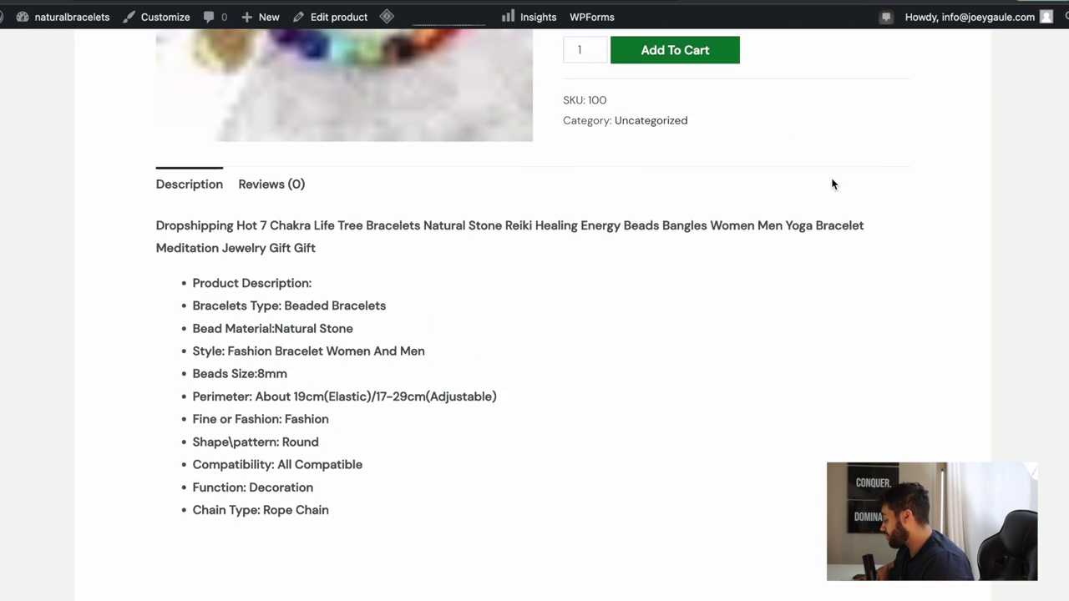
scroll(832, 183, "up", 5)
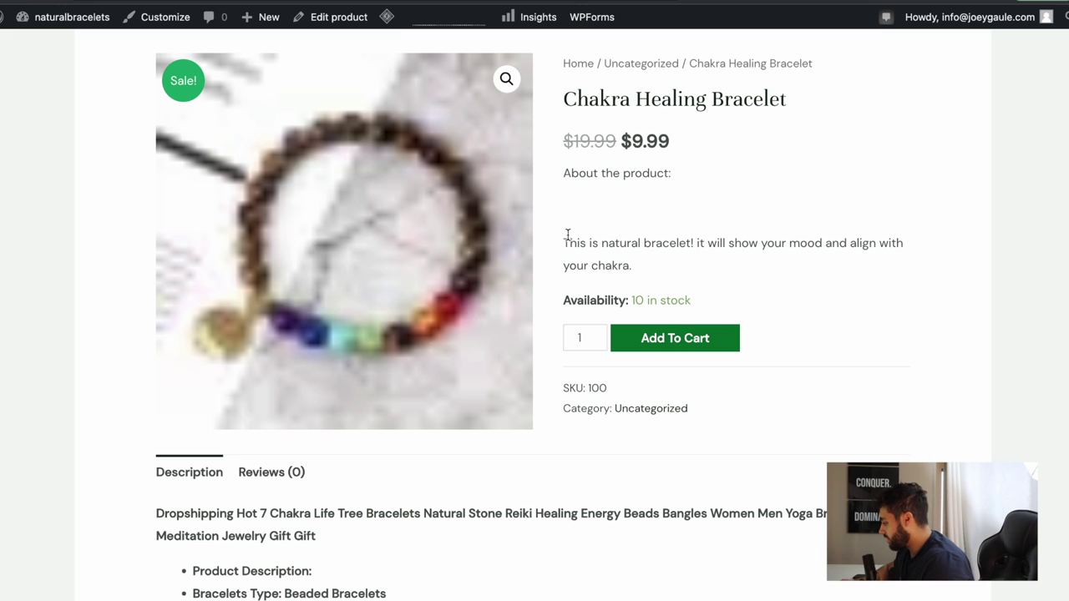
left_click_drag(568, 236, 631, 268)
left_click(658, 270)
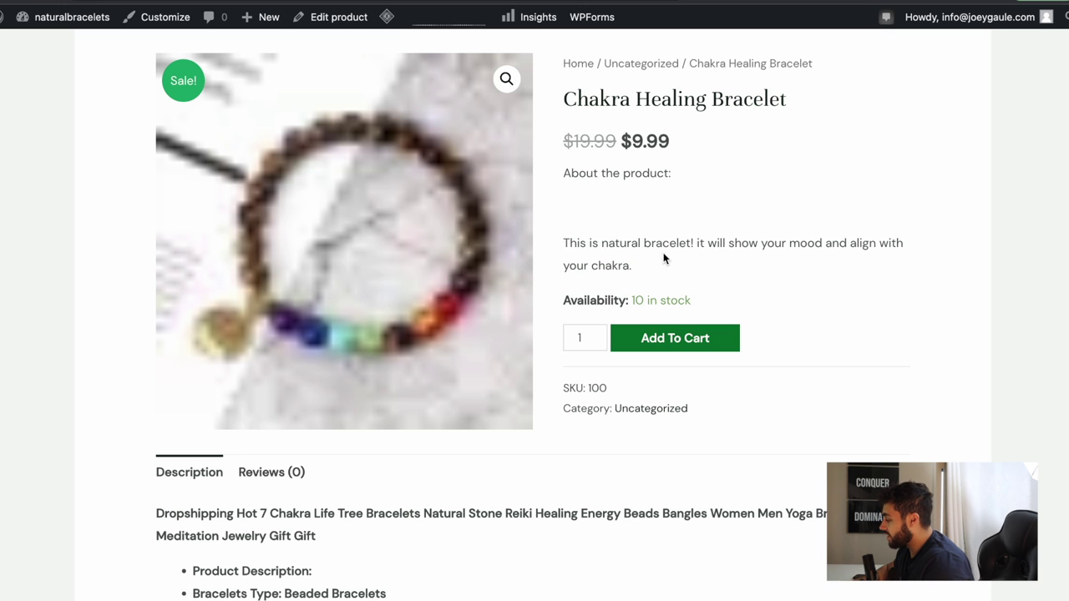
left_click_drag(565, 141, 639, 142)
left_click(701, 144)
scroll(701, 145, "up", 1)
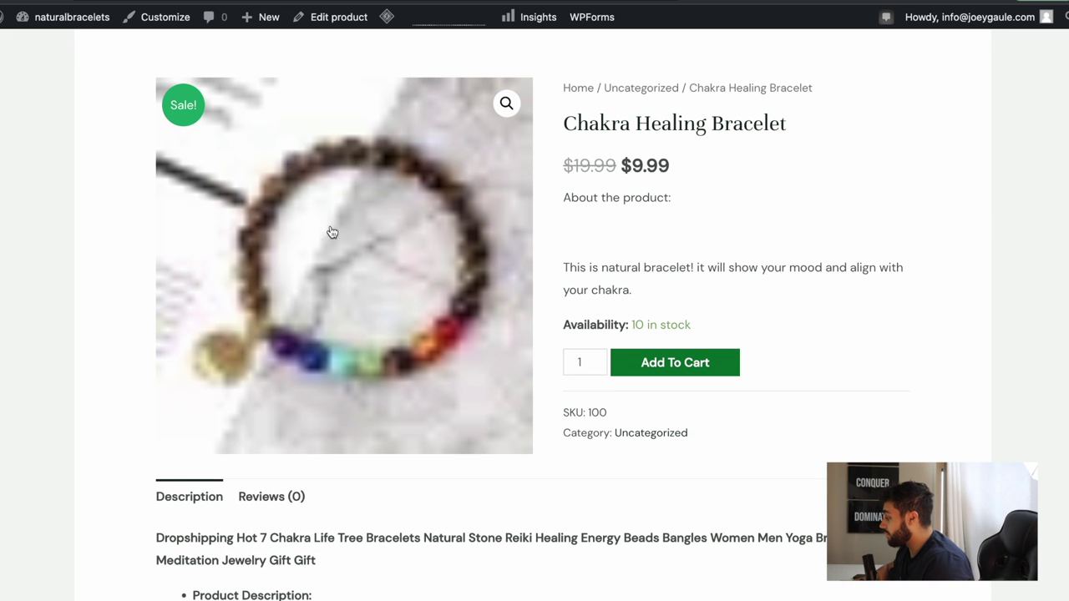
Examine the Chakra Healing Bracelet page's product details, full description and customer reviews section, and close the page
scroll(116, 260, "down", 1)
scroll(114, 258, "down", 5)
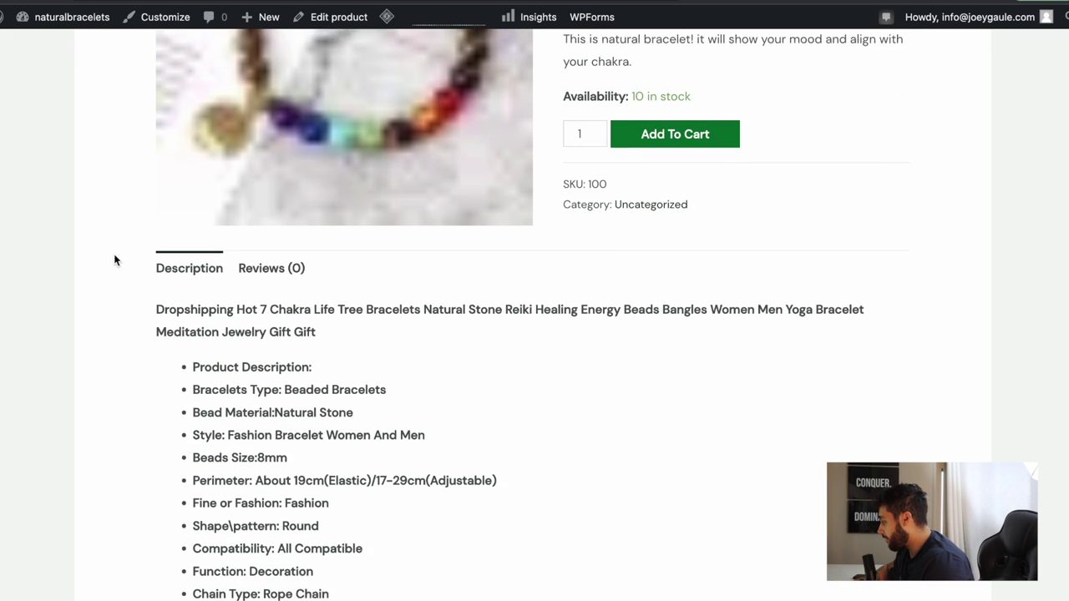
scroll(155, 301, "down", 1)
scroll(154, 300, "down", 1)
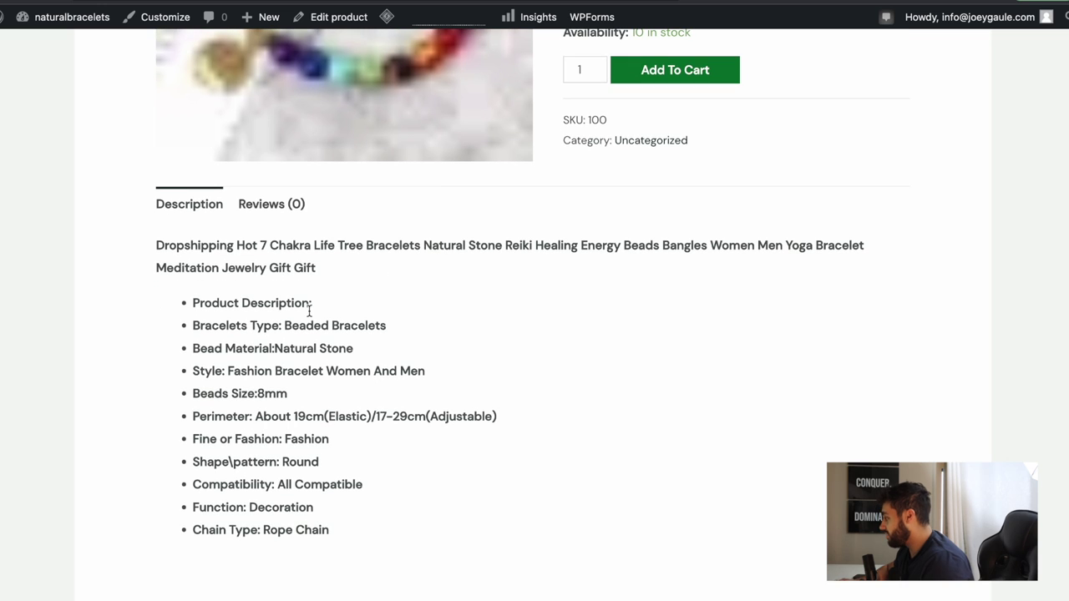
left_click(279, 205)
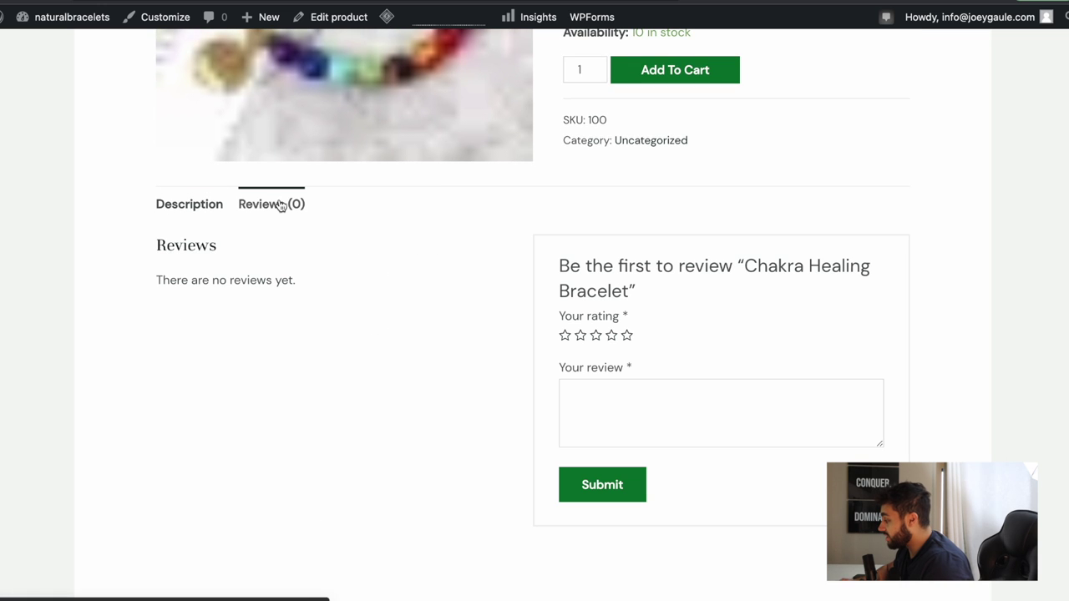
left_click(197, 206)
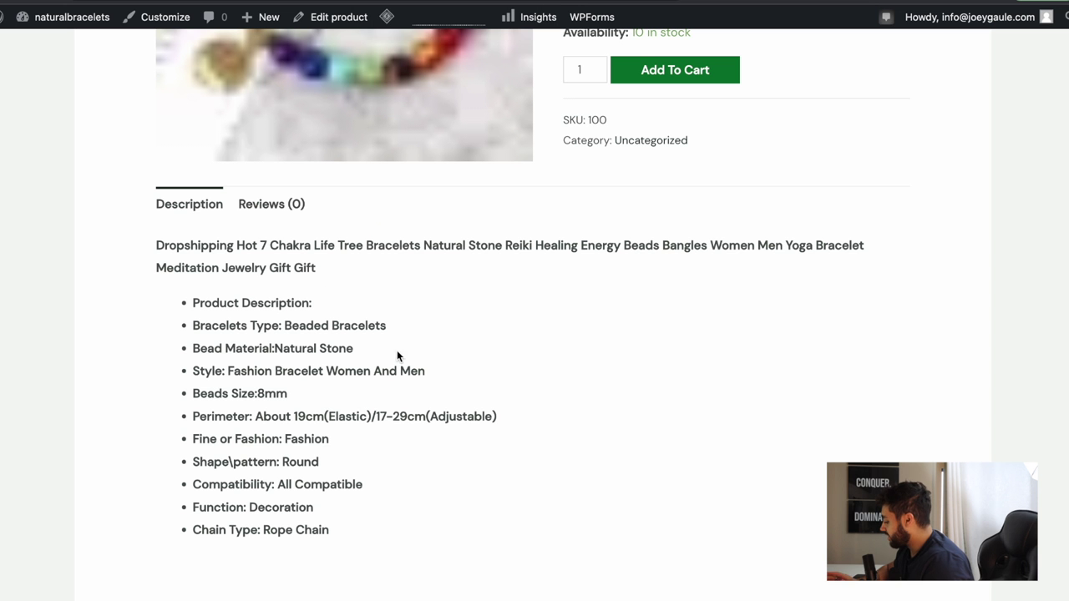
scroll(274, 222, "up", 3)
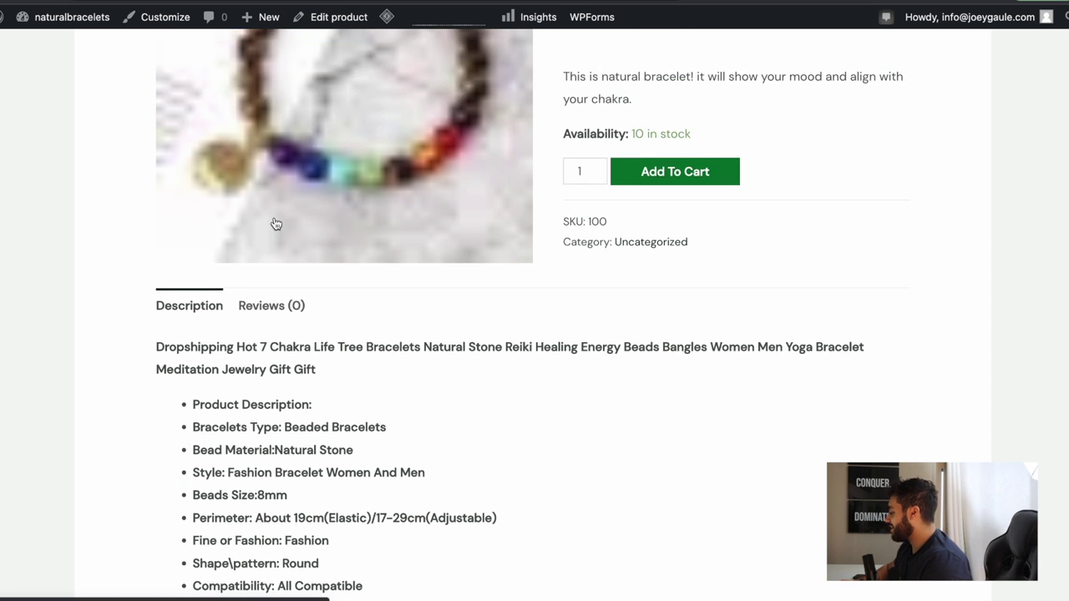
scroll(276, 223, "down", 7)
scroll(276, 223, "up", 10)
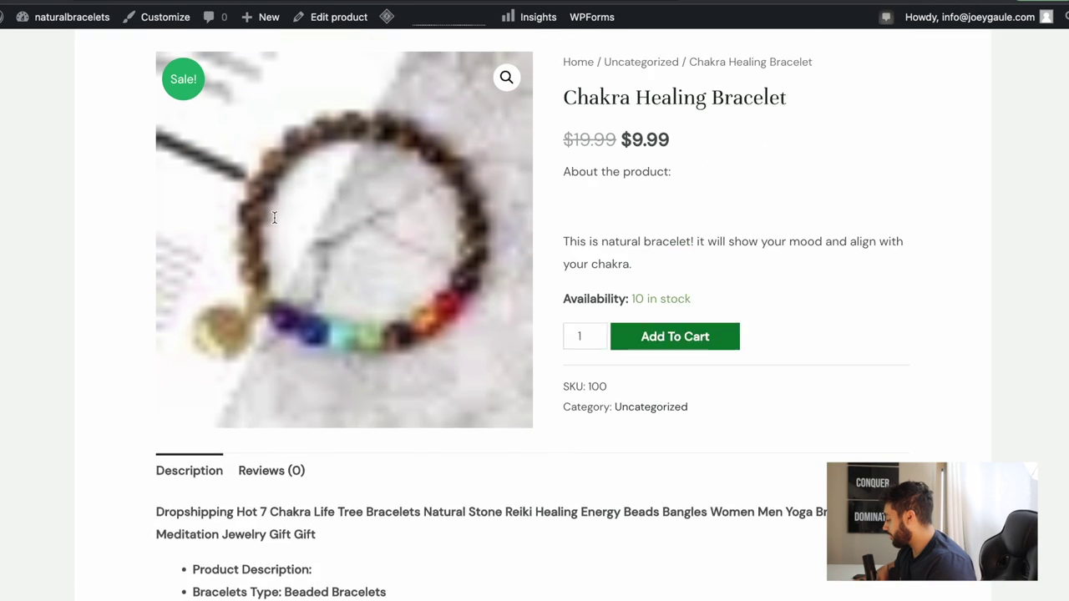
scroll(338, 398, "down", 2)
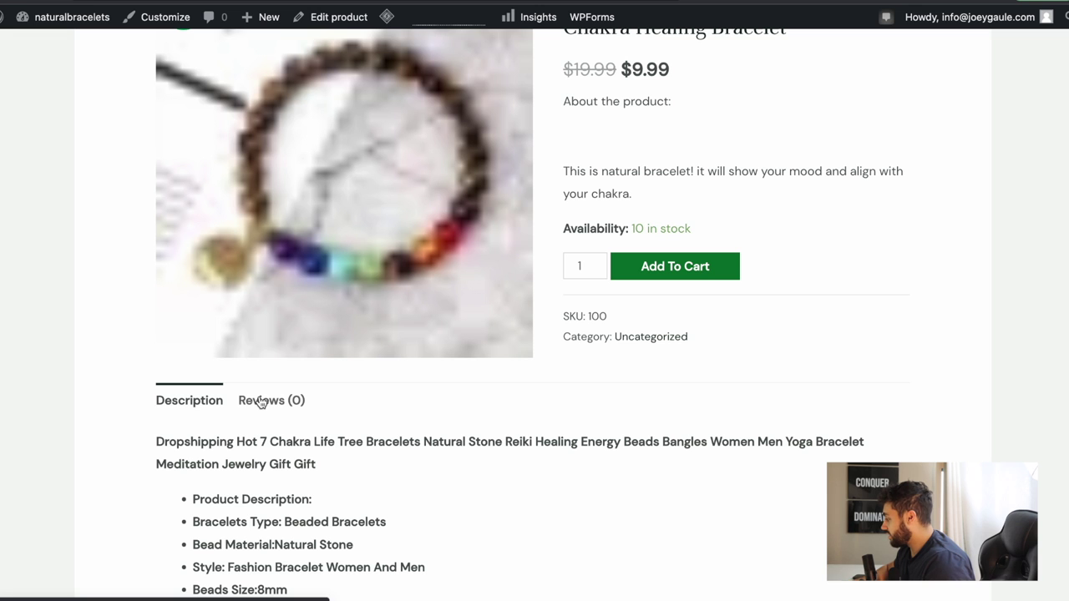
scroll(544, 423, "up", 6)
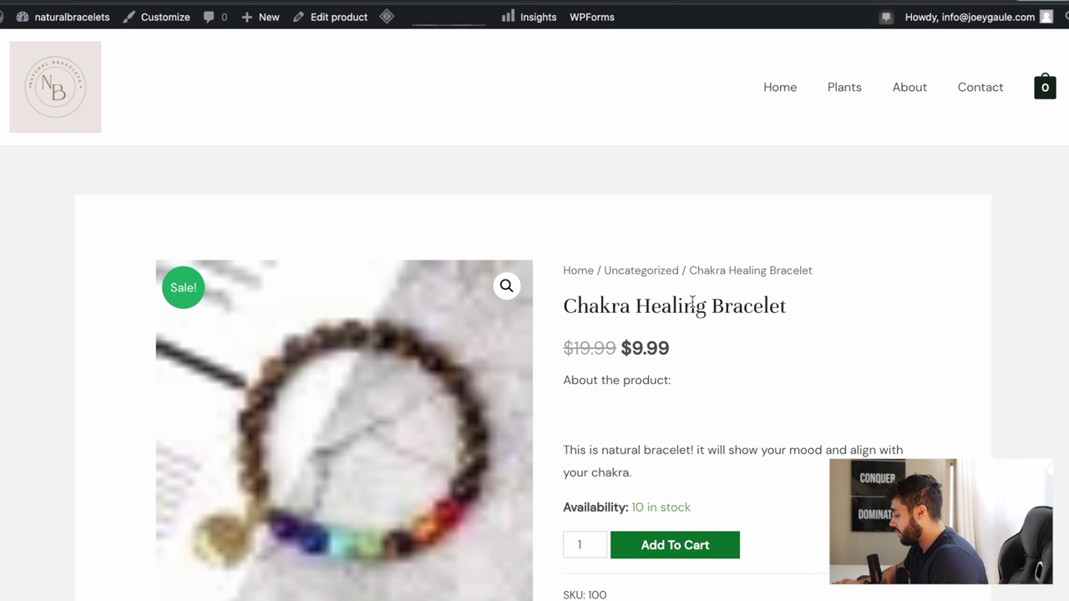
scroll(692, 303, "down", 2)
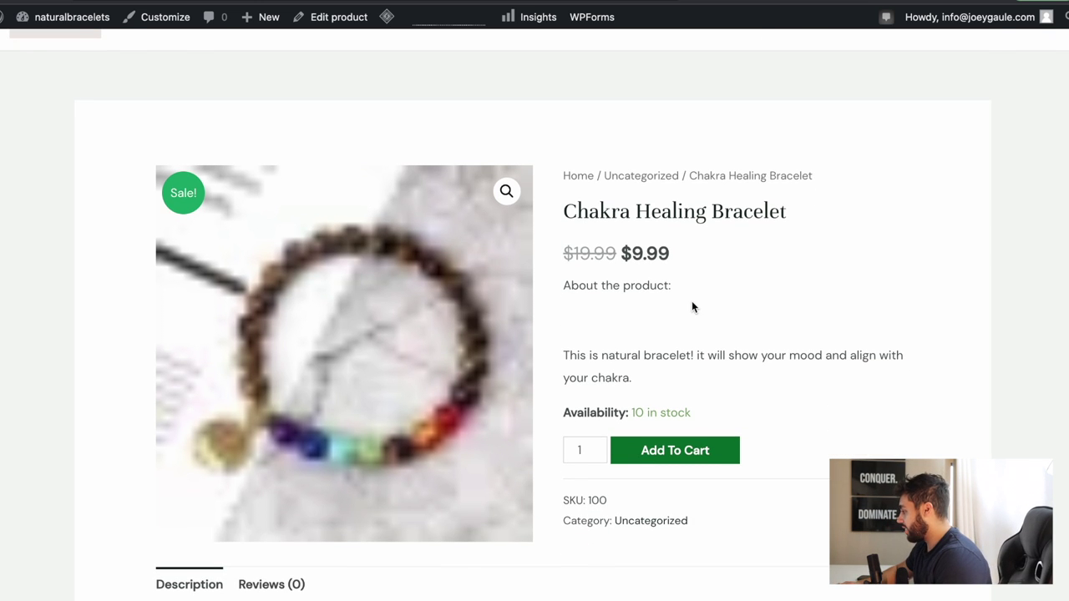
key("super+w")
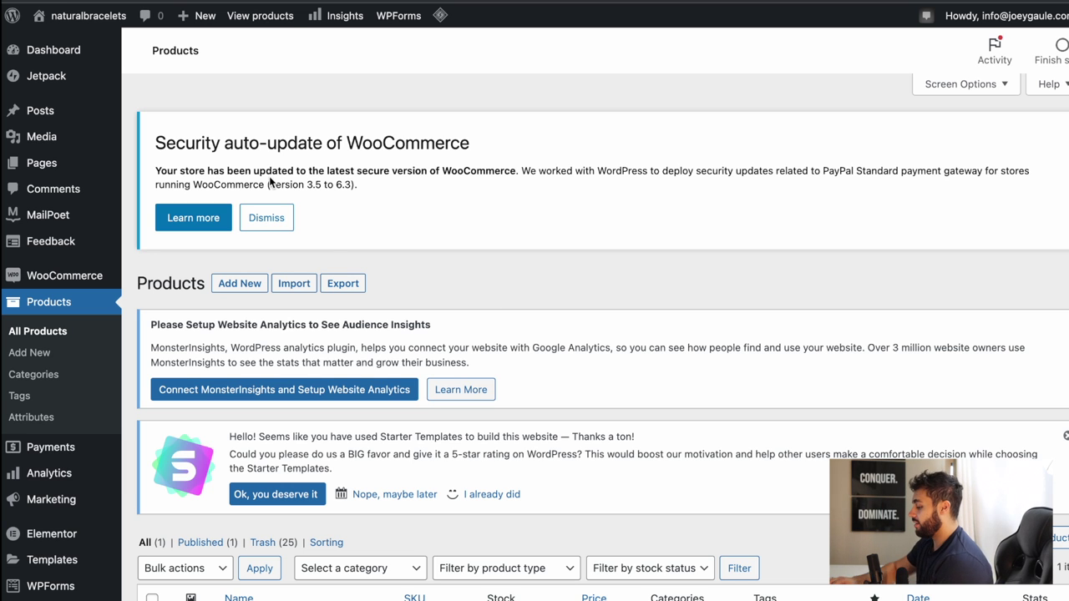
Find the Home front page in the list of all site pages and open it for editing with Elementor
scroll(300, 242, "down", 1)
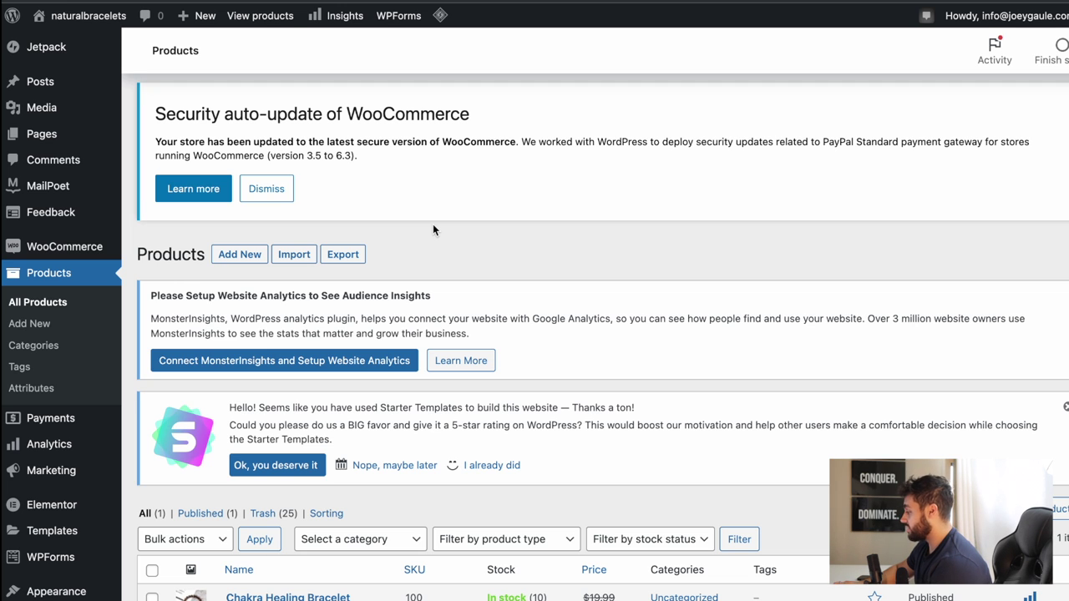
scroll(432, 226, "down", 2)
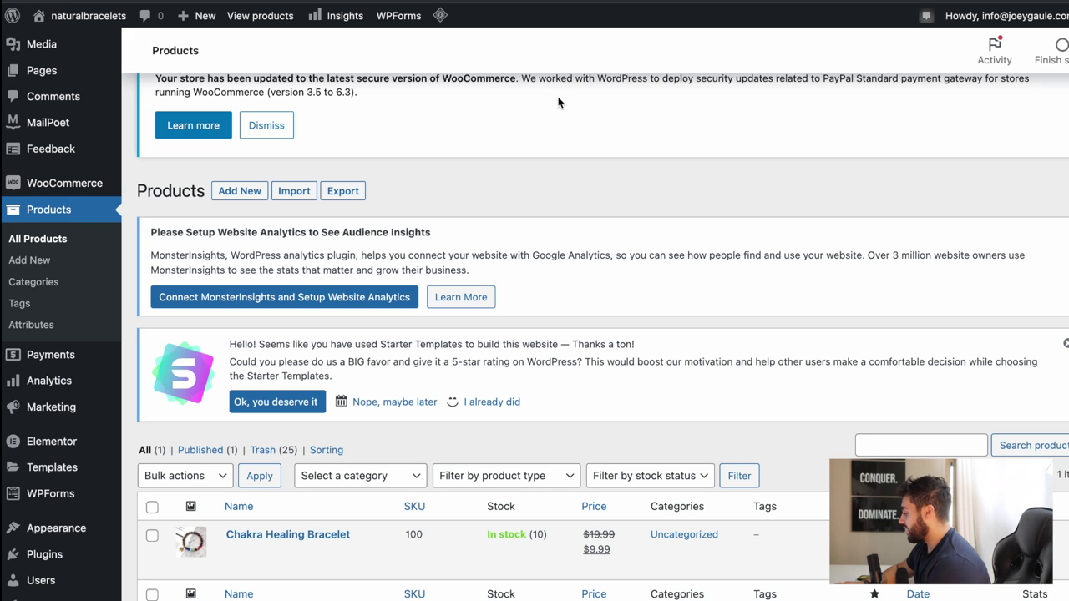
scroll(389, 169, "up", 1)
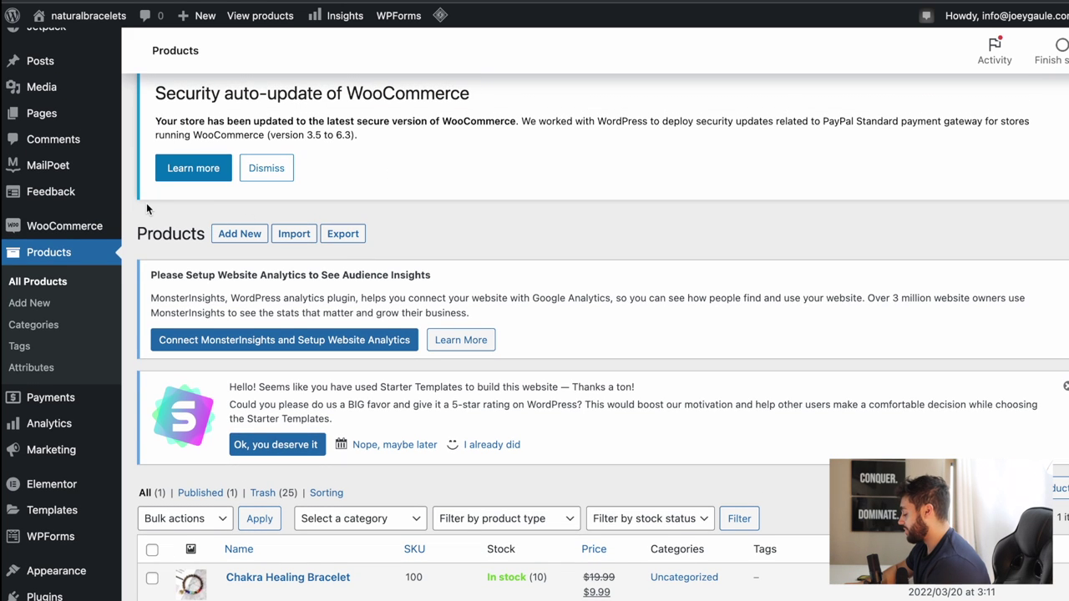
scroll(67, 139, "up", 1)
mouse_move(65, 121)
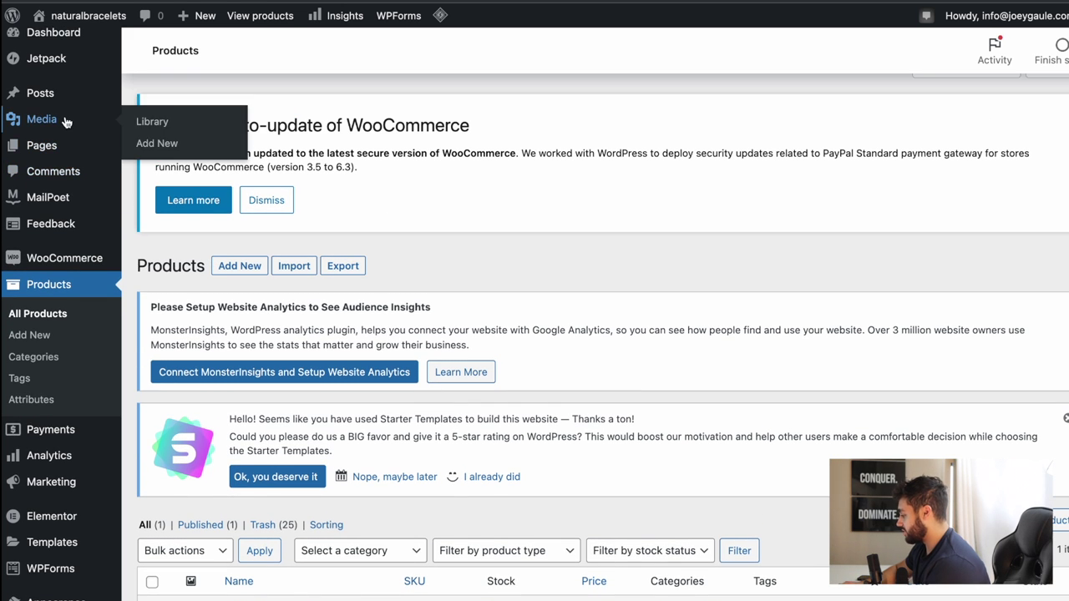
scroll(68, 142, "up", 1)
mouse_move(83, 167)
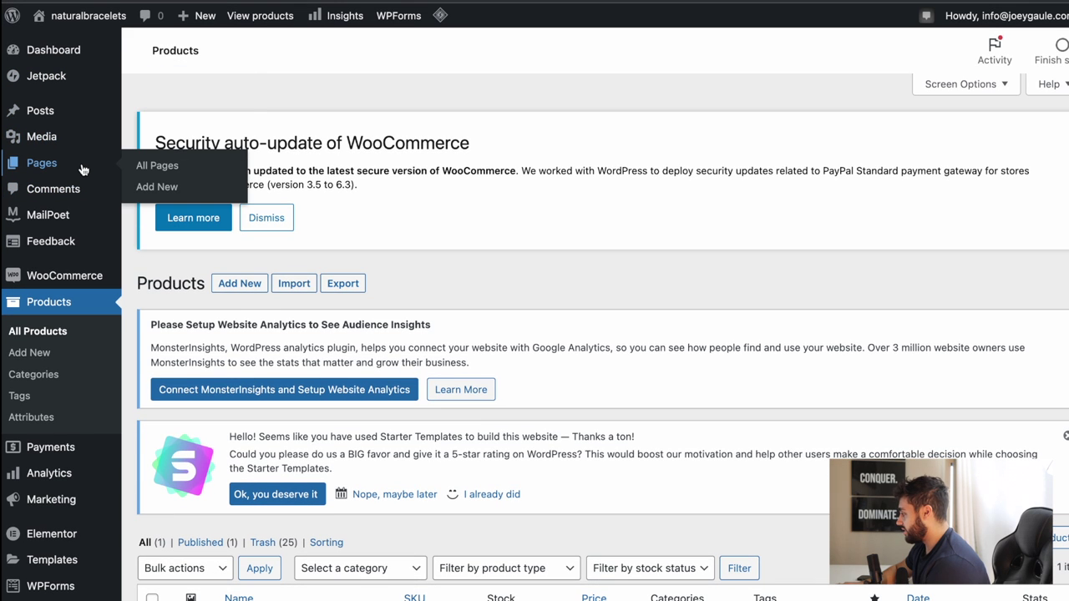
left_click(133, 167)
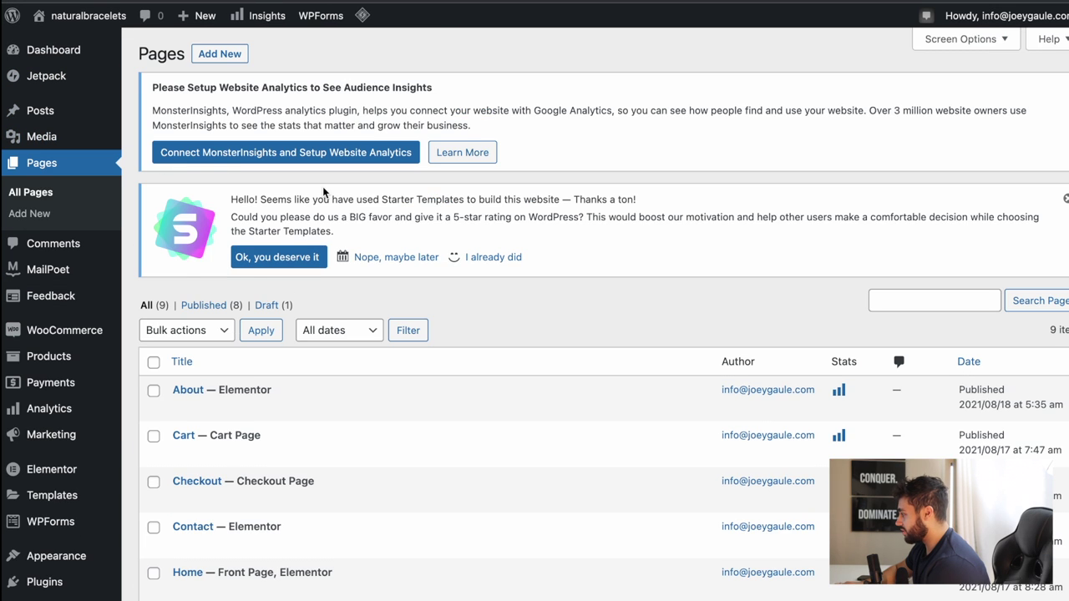
scroll(323, 189, "down", 6)
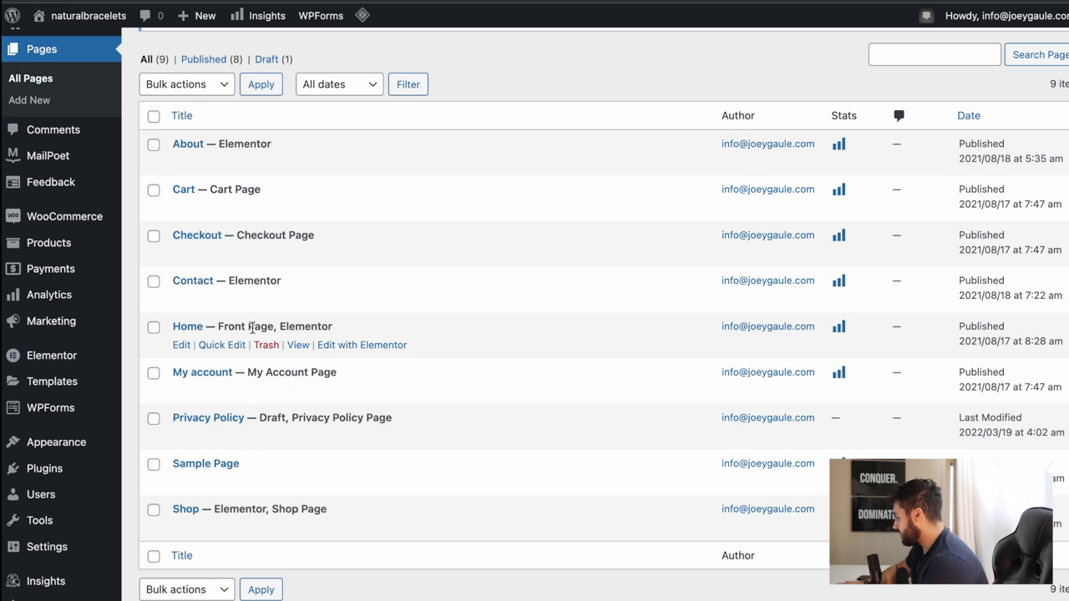
left_click(352, 351)
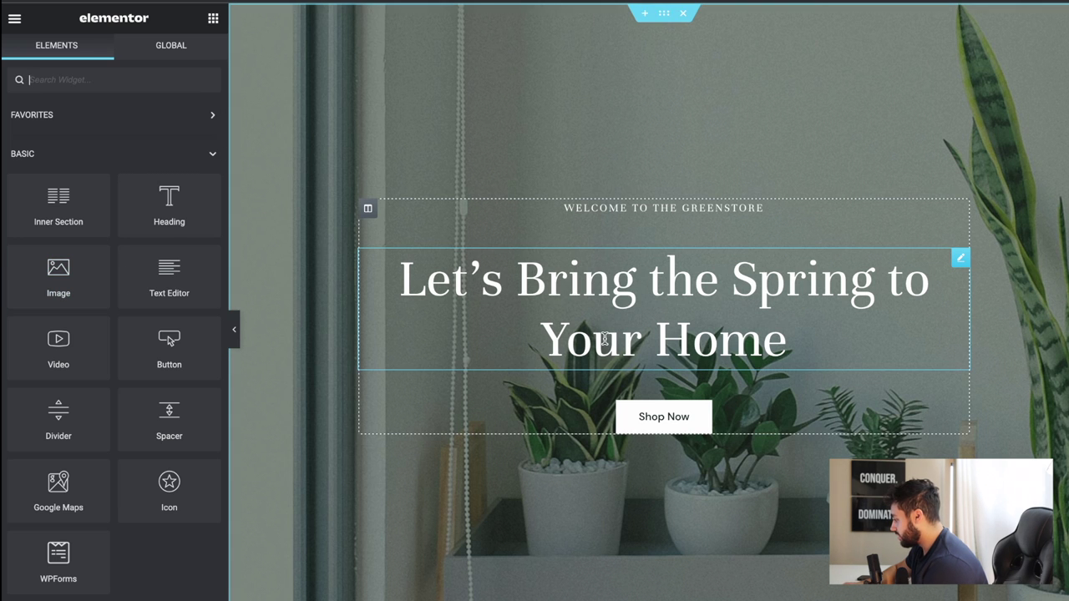
Replace the large hero heading's text on the Home page with "Natural Bracelets"
double_click(451, 280)
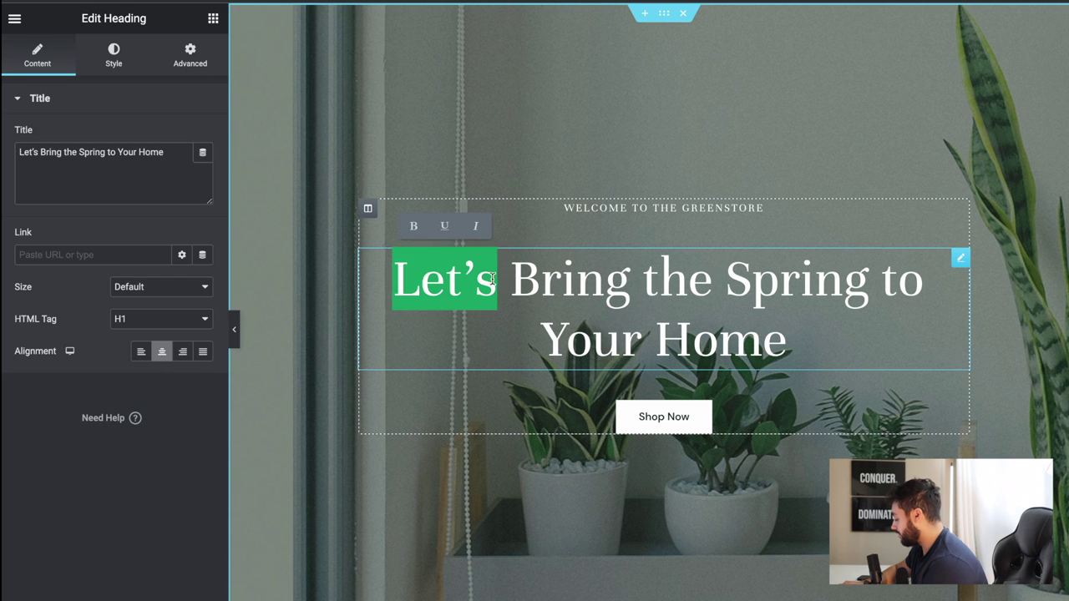
key("Right")
left_click_drag(799, 334, 512, 236)
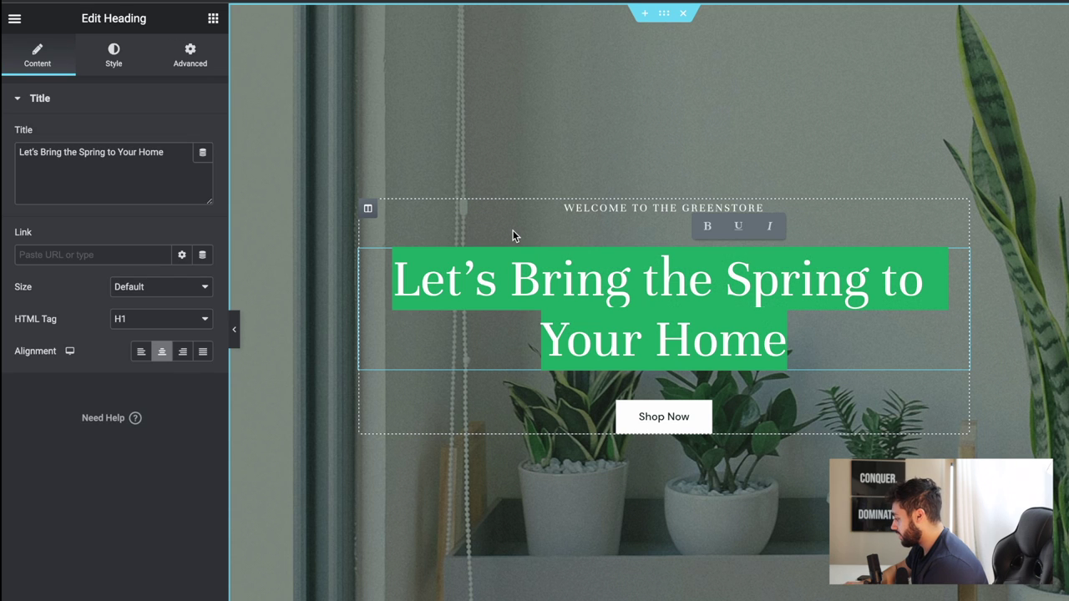
type("Natu")
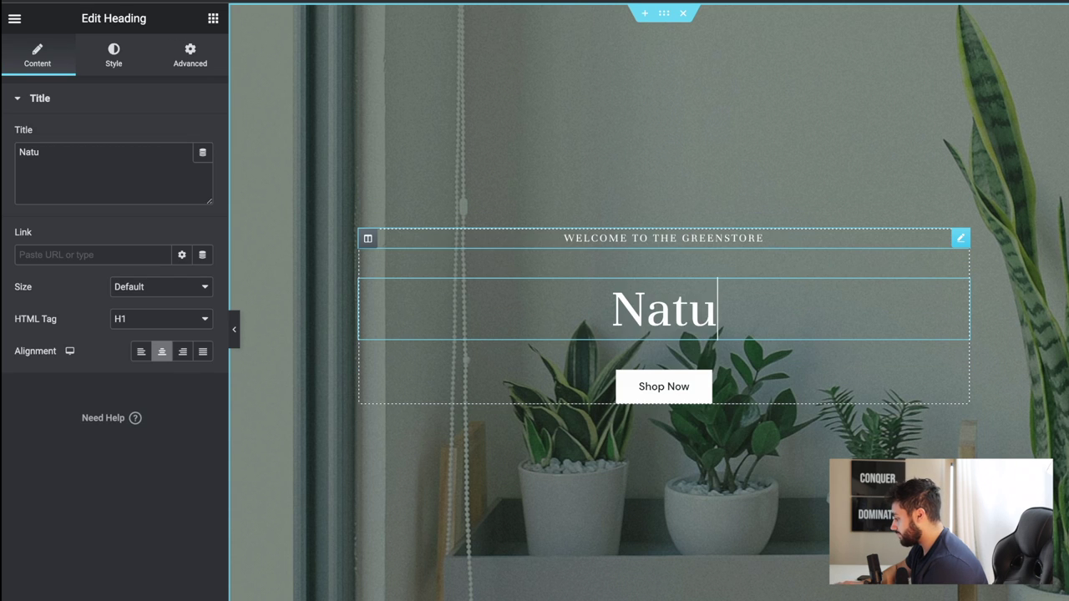
type("ral Bracelets")
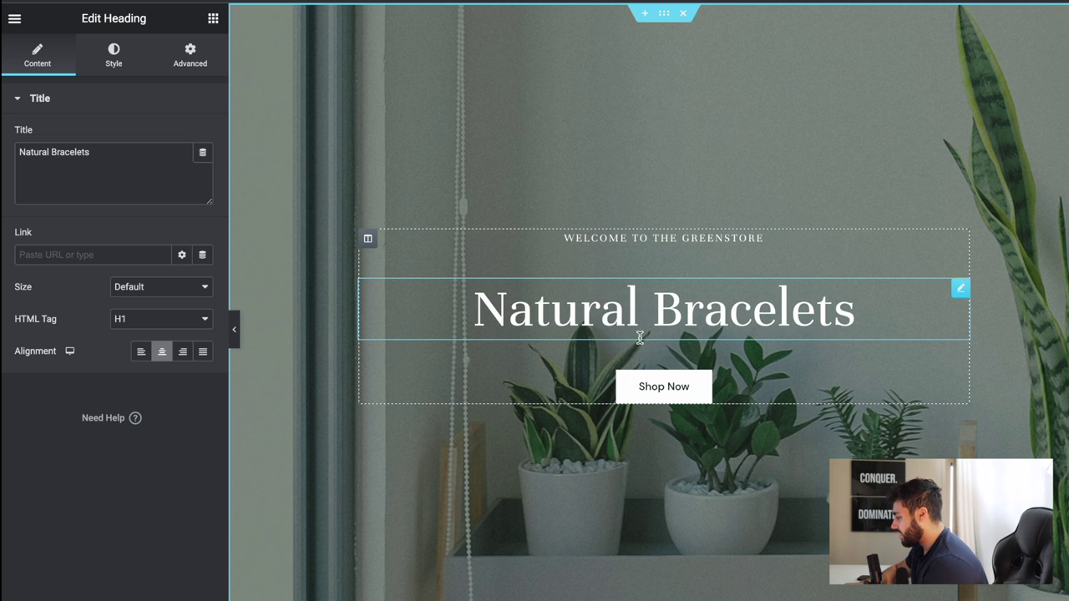
Change the small welcome line above the hero heading to "Welcome To The Natural Bracelets"
left_click(744, 238)
double_click(699, 235)
type("N")
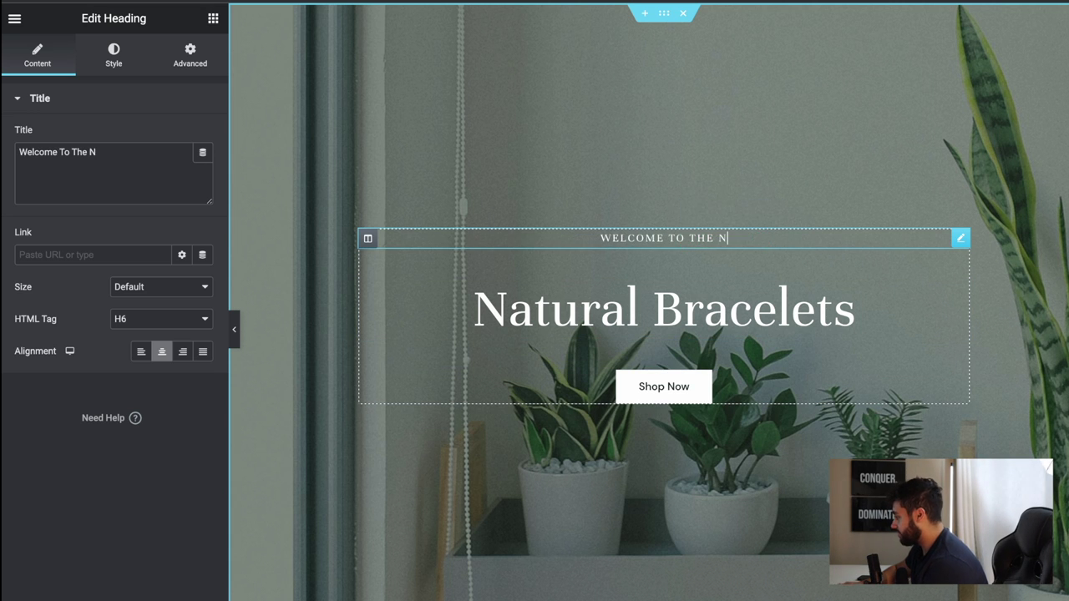
type("atural Brac")
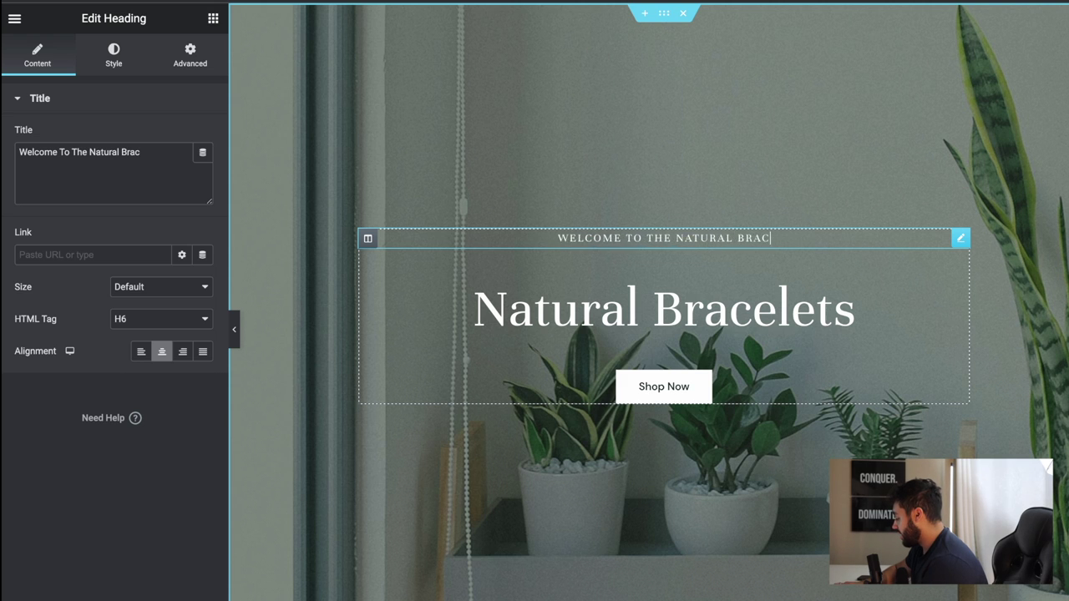
type("elets")
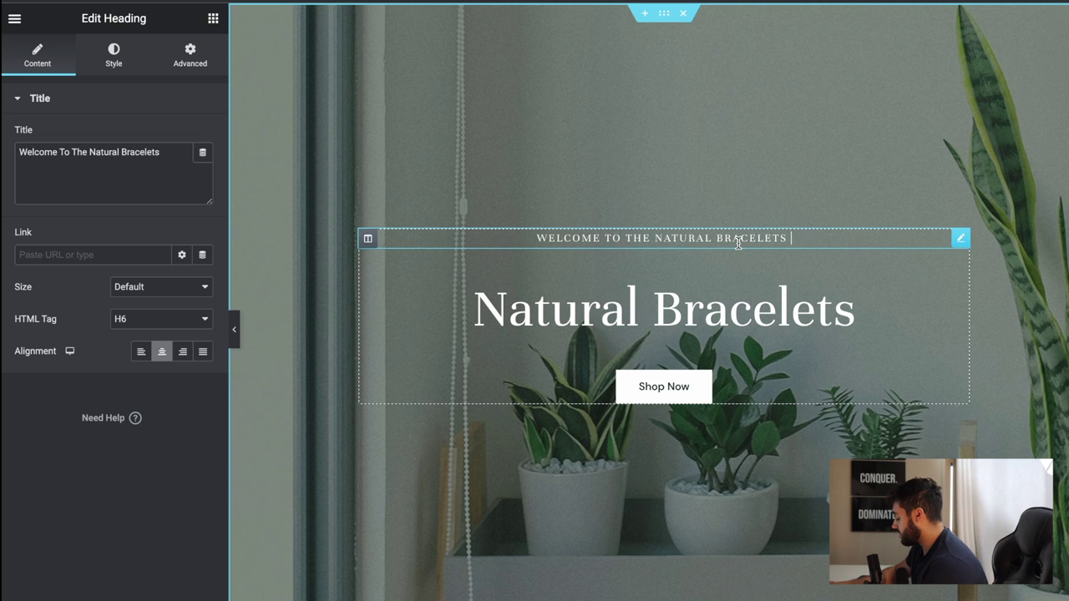
Rewrite the large hero heading as "Find Your Inner Chakra"
left_click(875, 308)
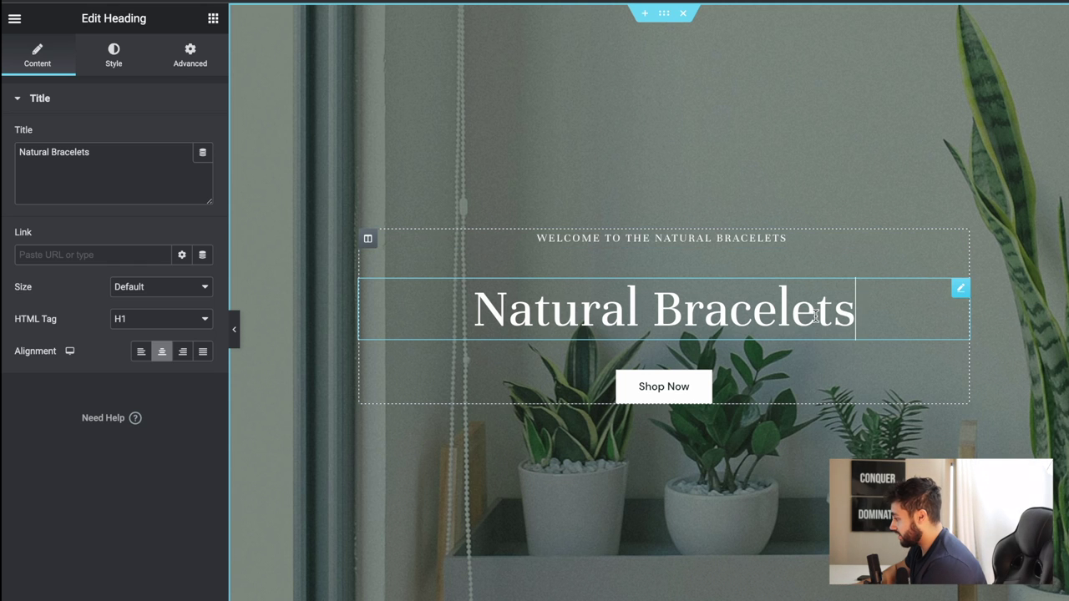
key("BackSpace")
key("BackSpace")
key("BackSpace")
key("BackSpace")
key("BackSpace")
key("BackSpace")
key("BackSpace")
key("BackSpace")
key("BackSpace")
key("BackSpace")
key("BackSpace")
key("BackSpace")
key("BackSpace")
key("BackSpace")
key("BackSpace")
key("BackSpace")
key("BackSpace")
type("find")
key("BackSpace")
key("BackSpace")
key("BackSpace")
key("BackSpace")
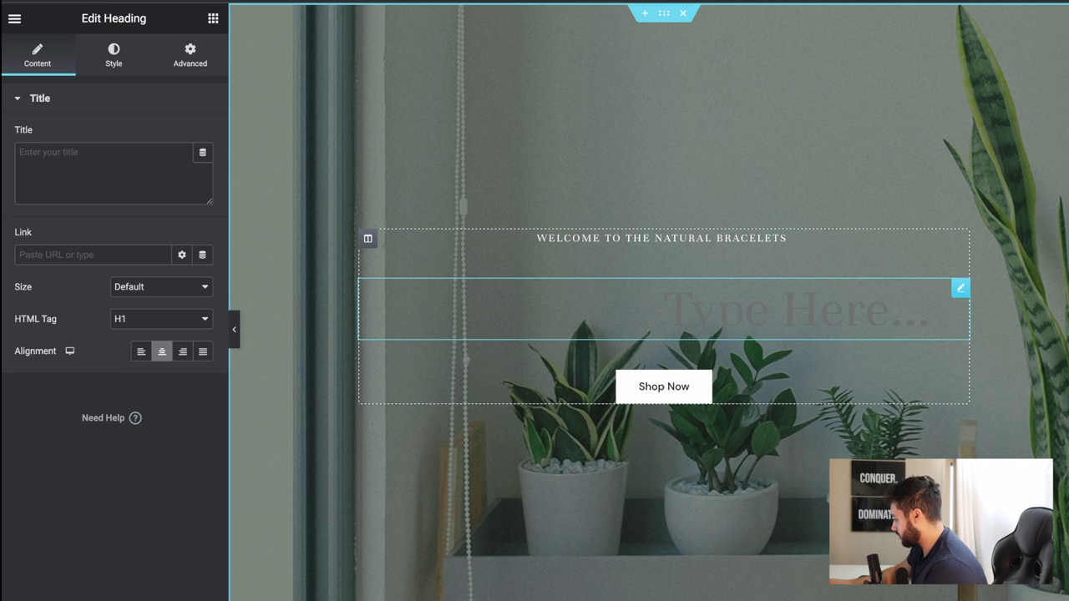
type("f")
key("BackSpace")
type("Find Your Inner Chak")
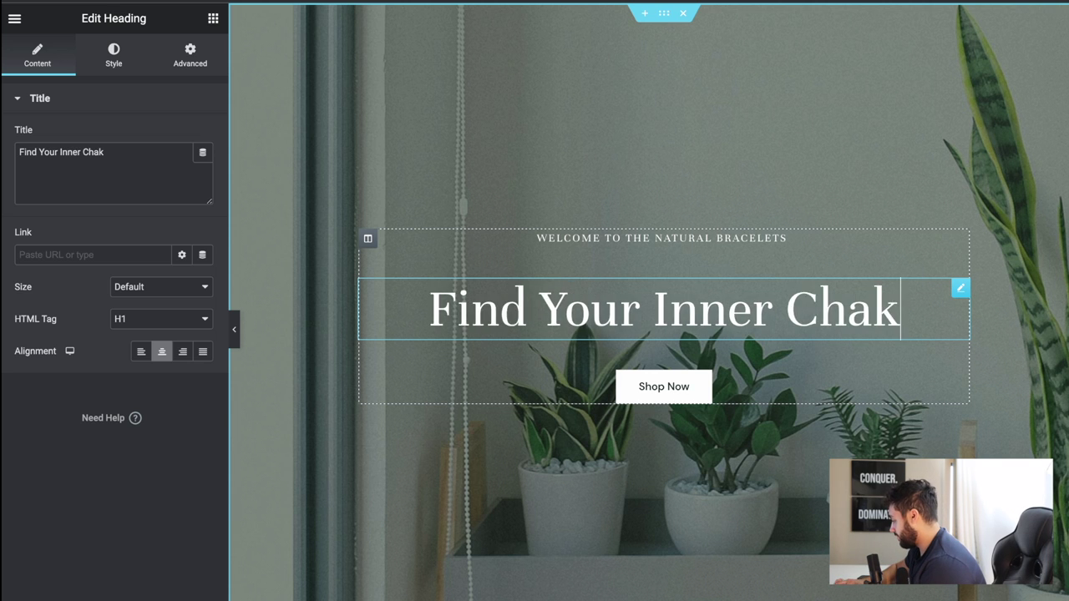
type("ra")
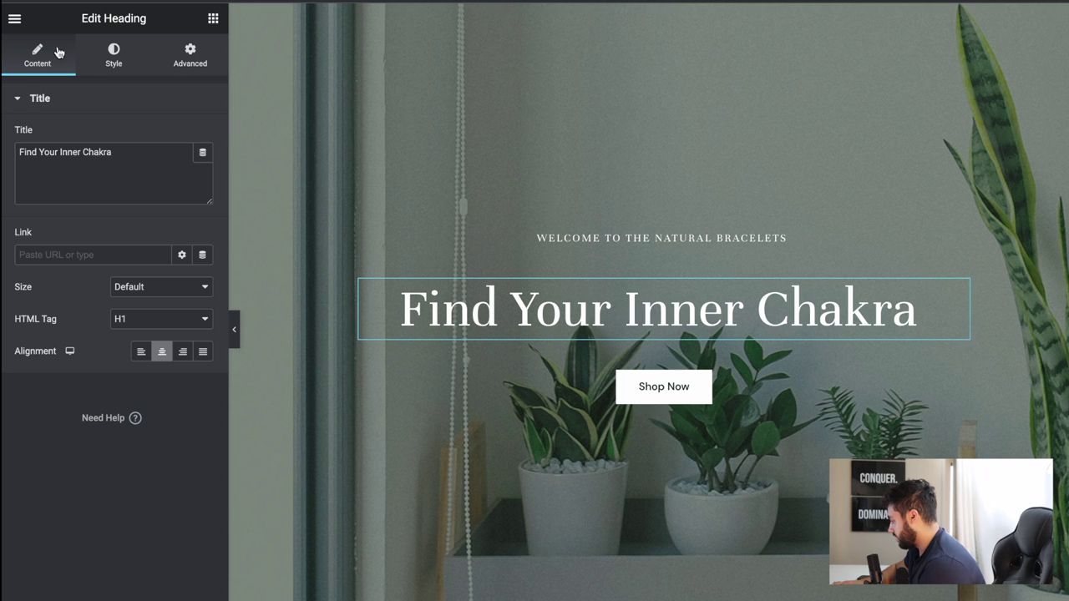
Look through the hero heading's style, advanced and content settings and the editor's main menu, returning to the widget list
left_click(112, 56)
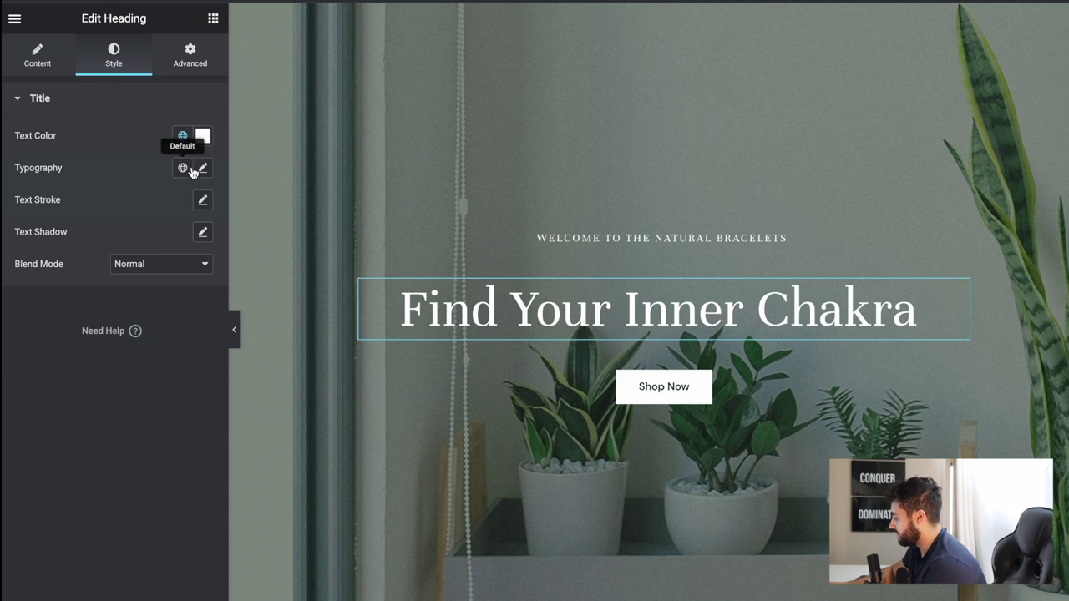
left_click(192, 52)
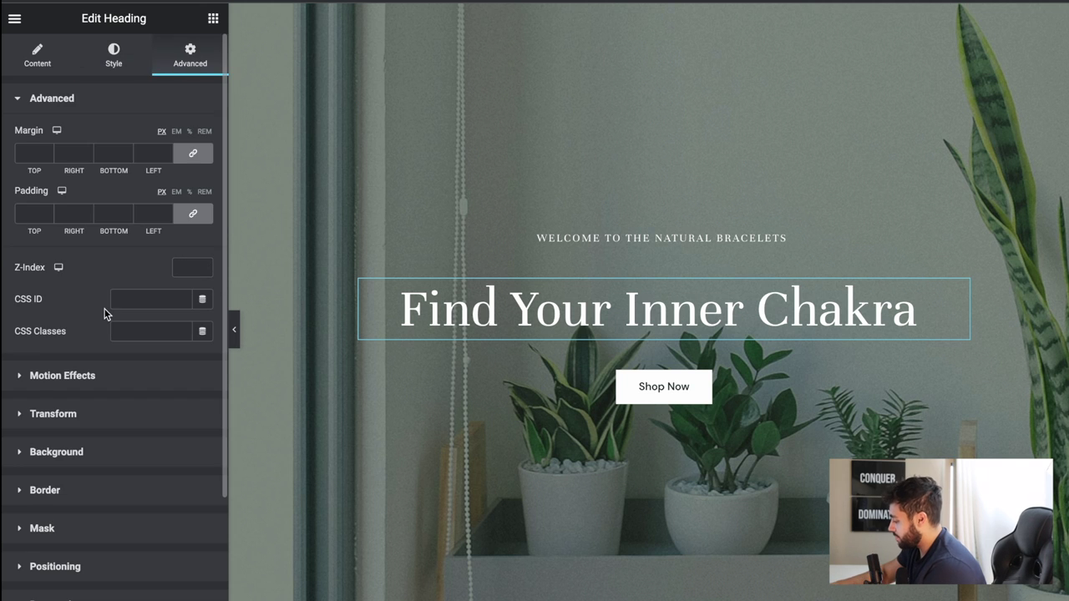
scroll(104, 310, "down", 2)
scroll(91, 289, "up", 3)
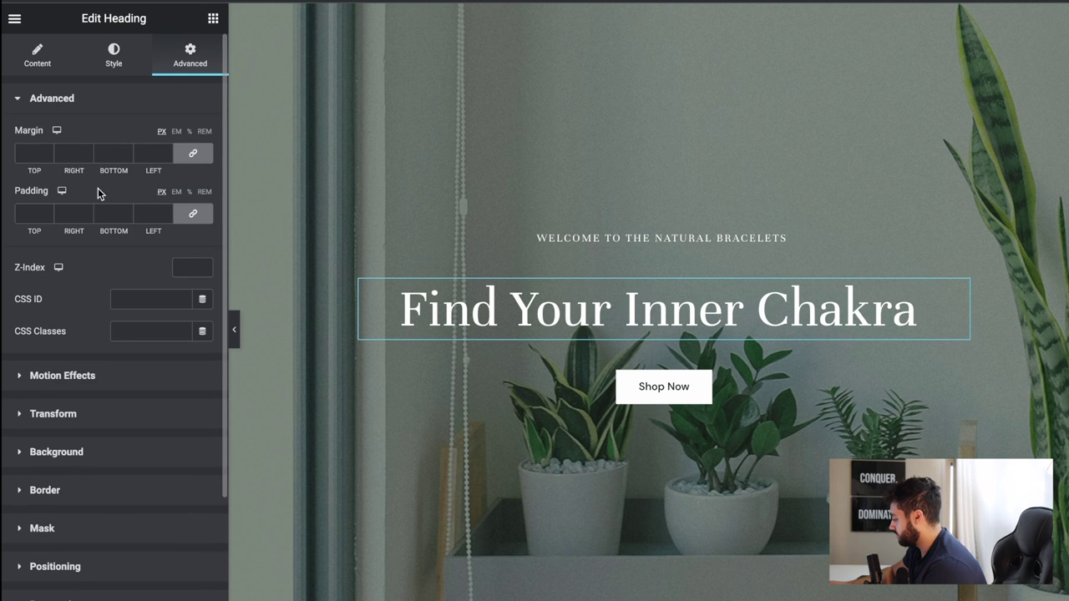
left_click(46, 58)
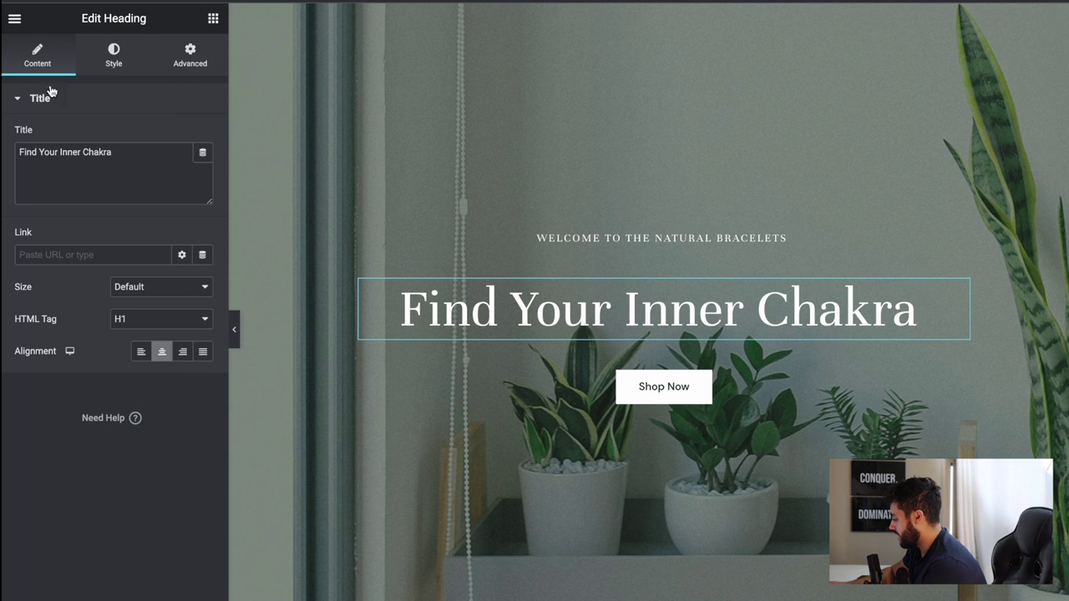
left_click(15, 20)
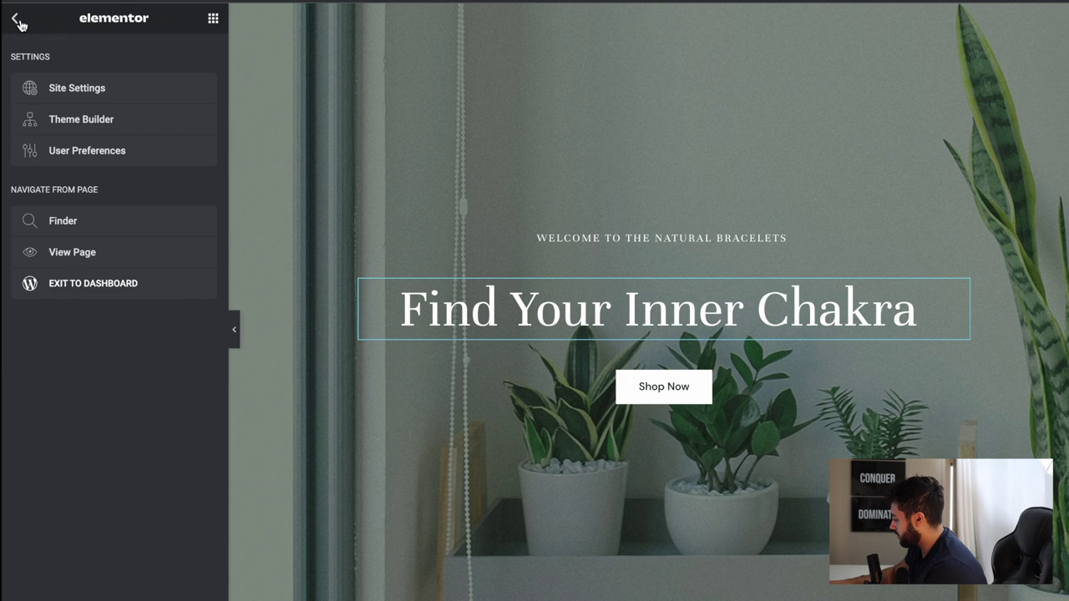
left_click(17, 21)
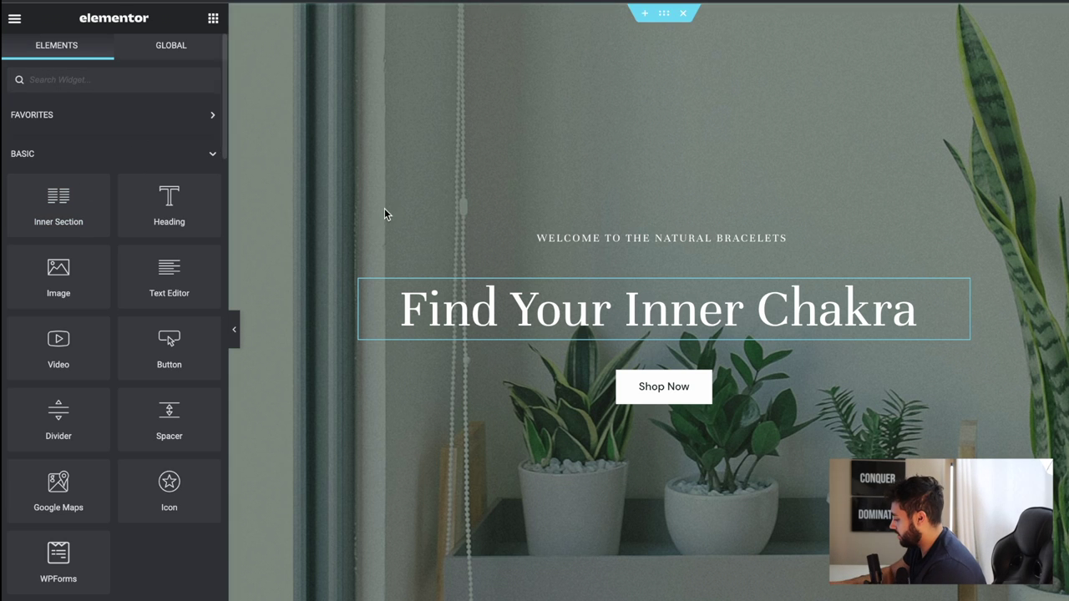